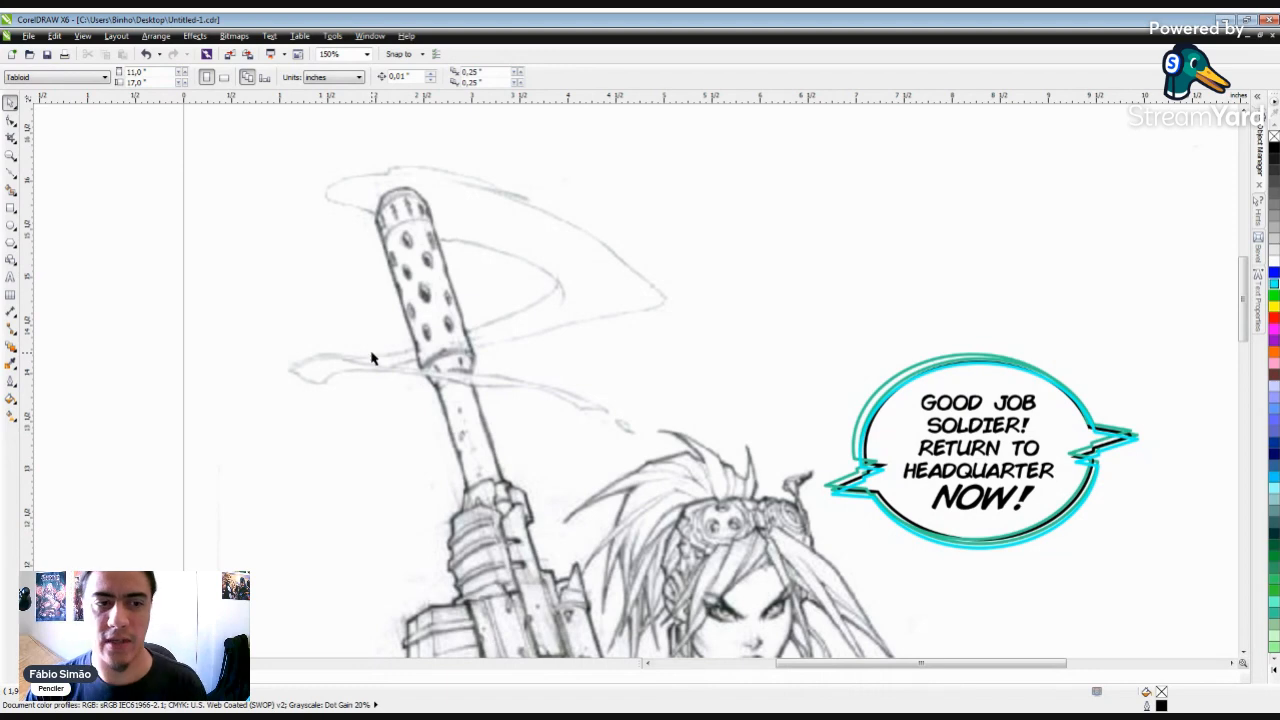
Step: Draw a rectangle about 2.958 × 1.028 in on the blank area above the speech balloon, next to the gun barrel
scroll(364, 356, down, 1)
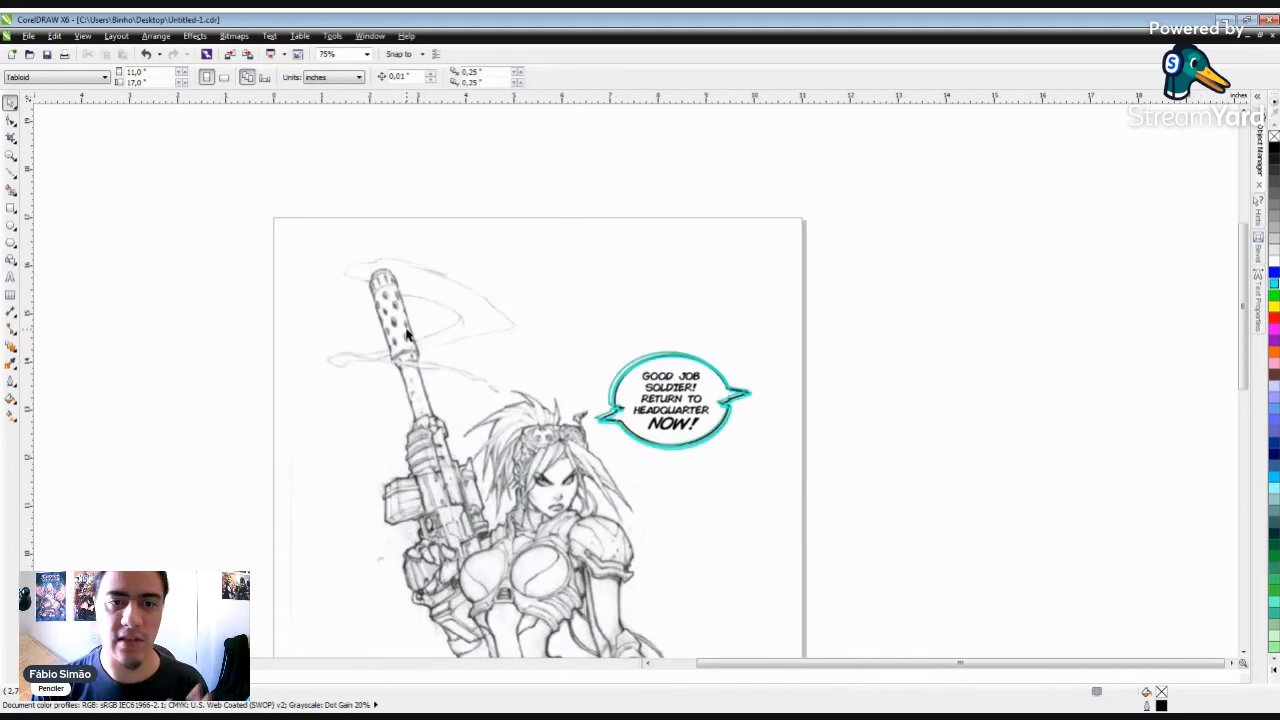
scroll(297, 346, up, 1)
scroll(297, 346, down, 1)
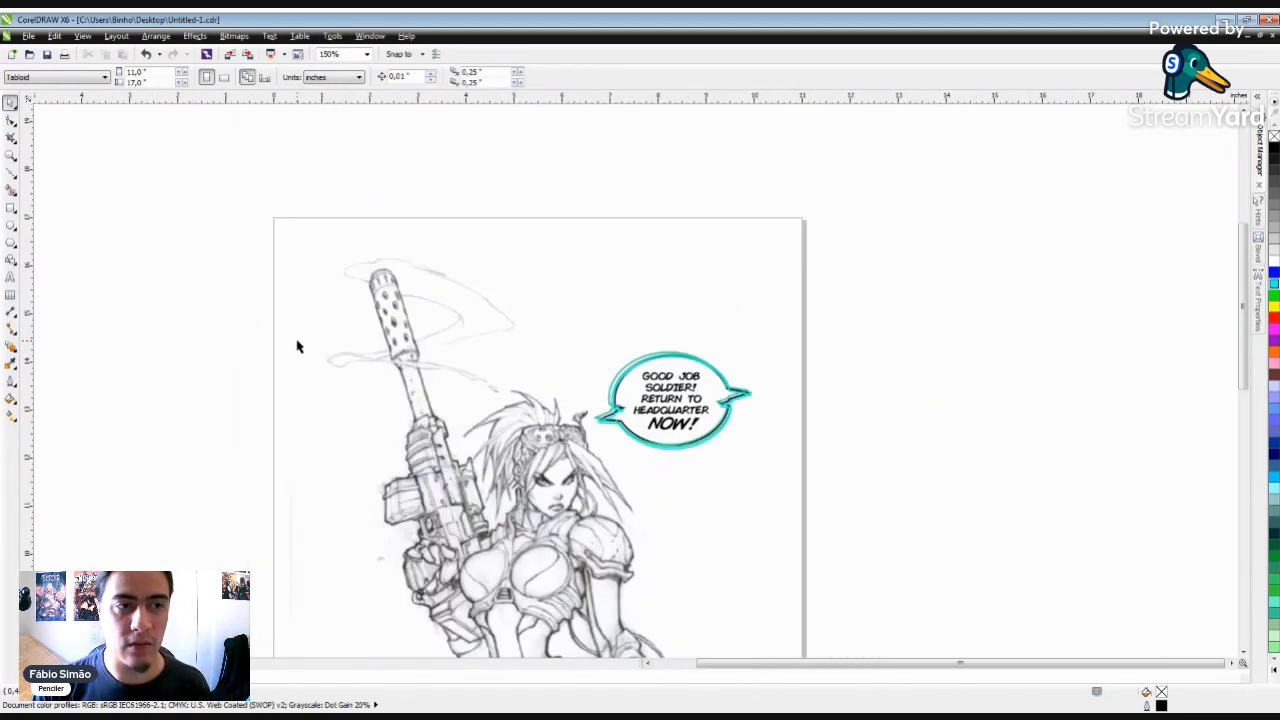
click(10, 209)
scroll(396, 278, down, 2)
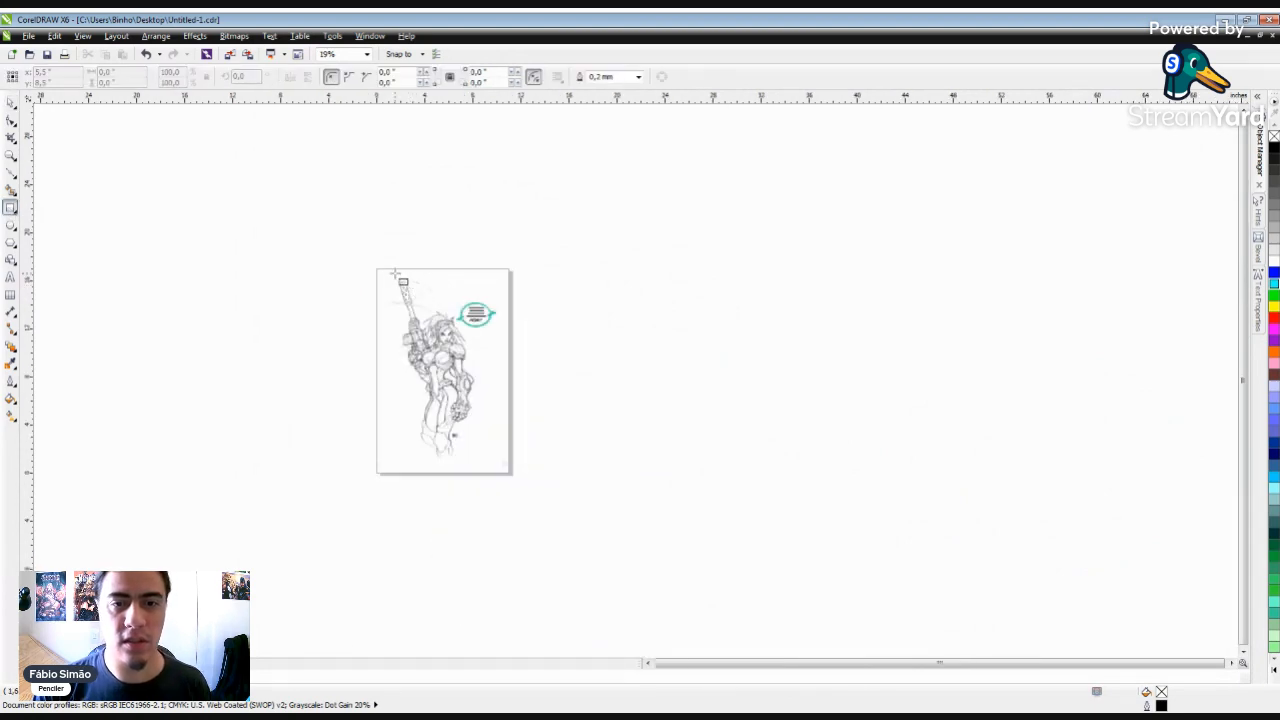
scroll(399, 280, up, 1)
scroll(401, 290, up, 1)
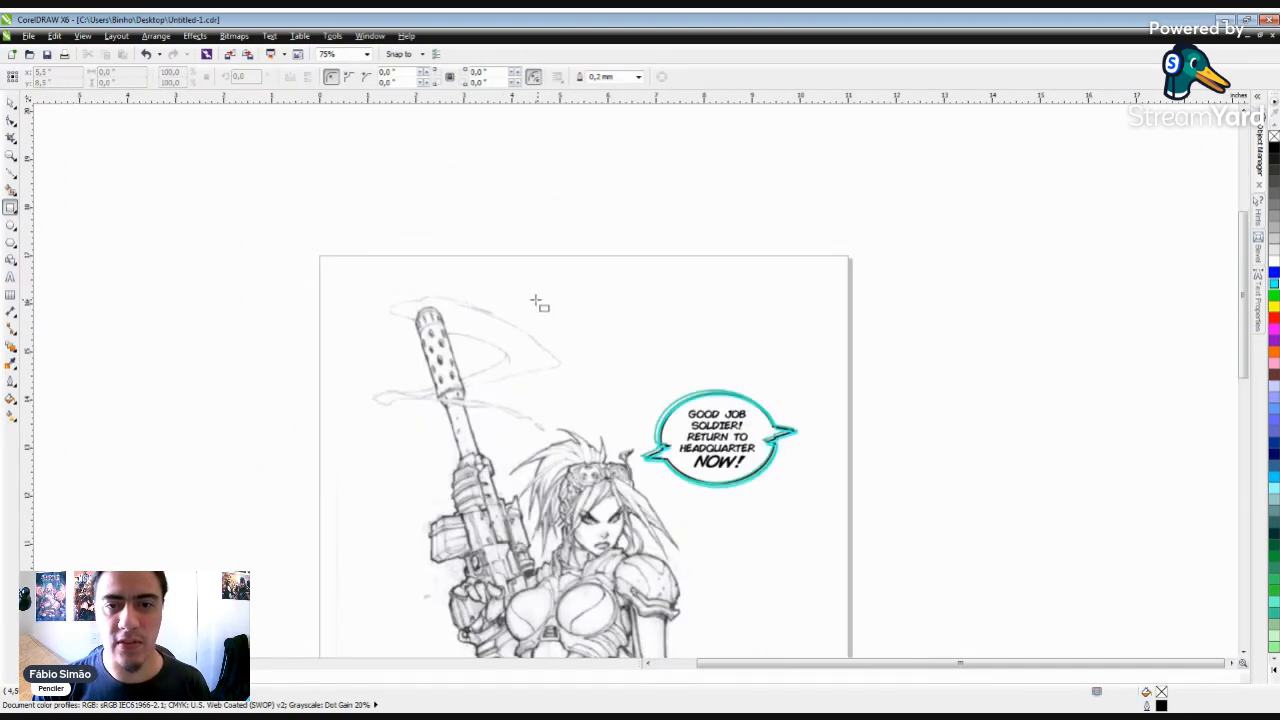
drag(507, 292, 650, 341)
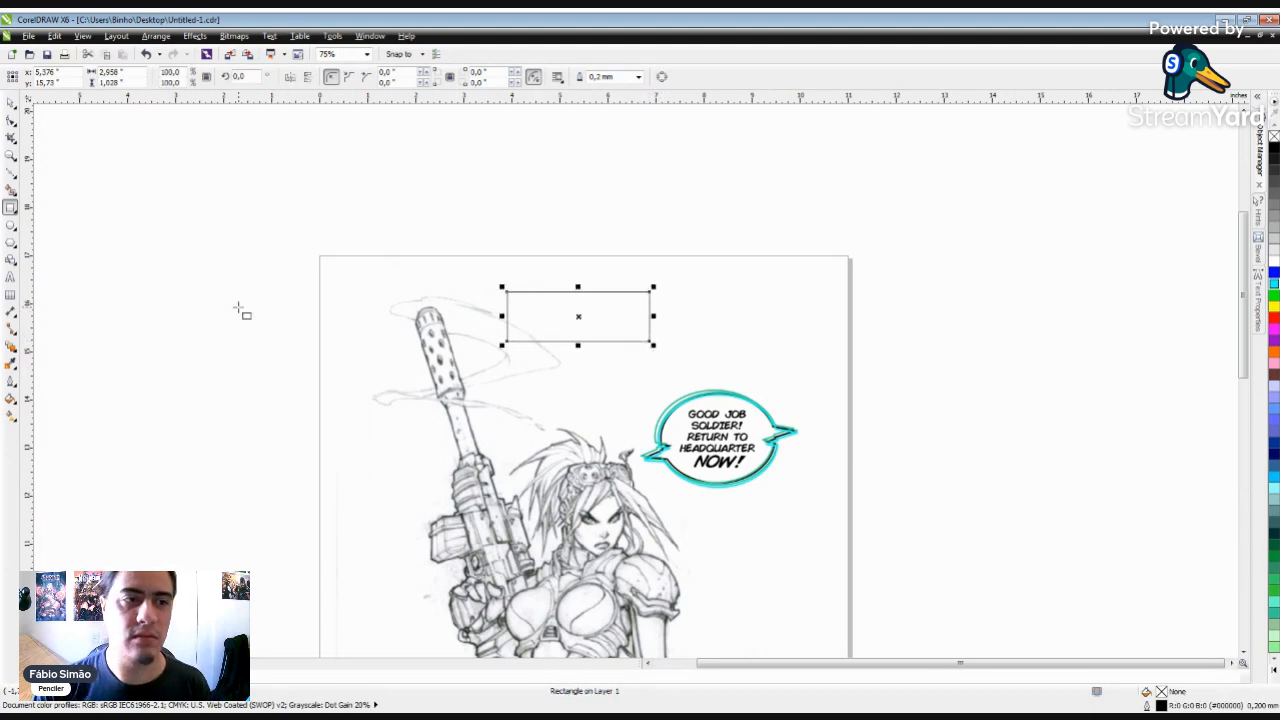
click(12, 104)
click(143, 207)
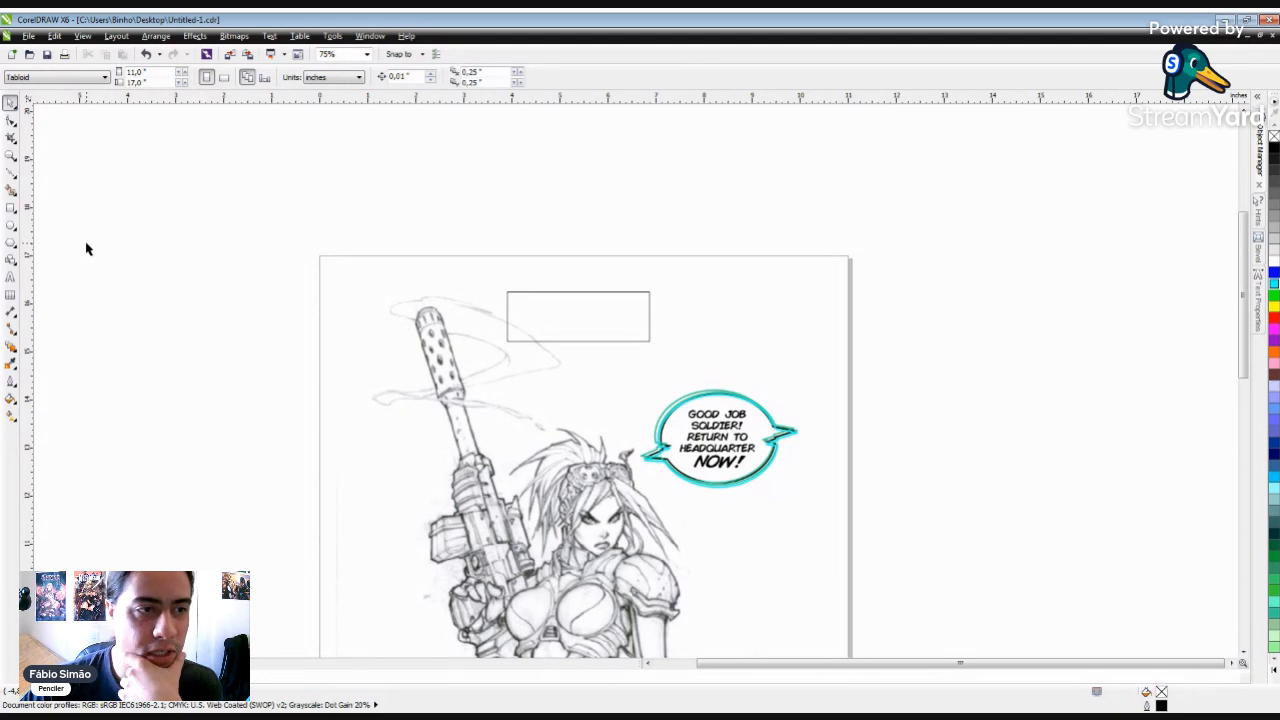
Step: Draw a thin bar about 1.778 × 0.125 in along the rectangle's bottom edge, filled with gray #999999 and without an outline
scroll(558, 318, up, 1)
key(F6)
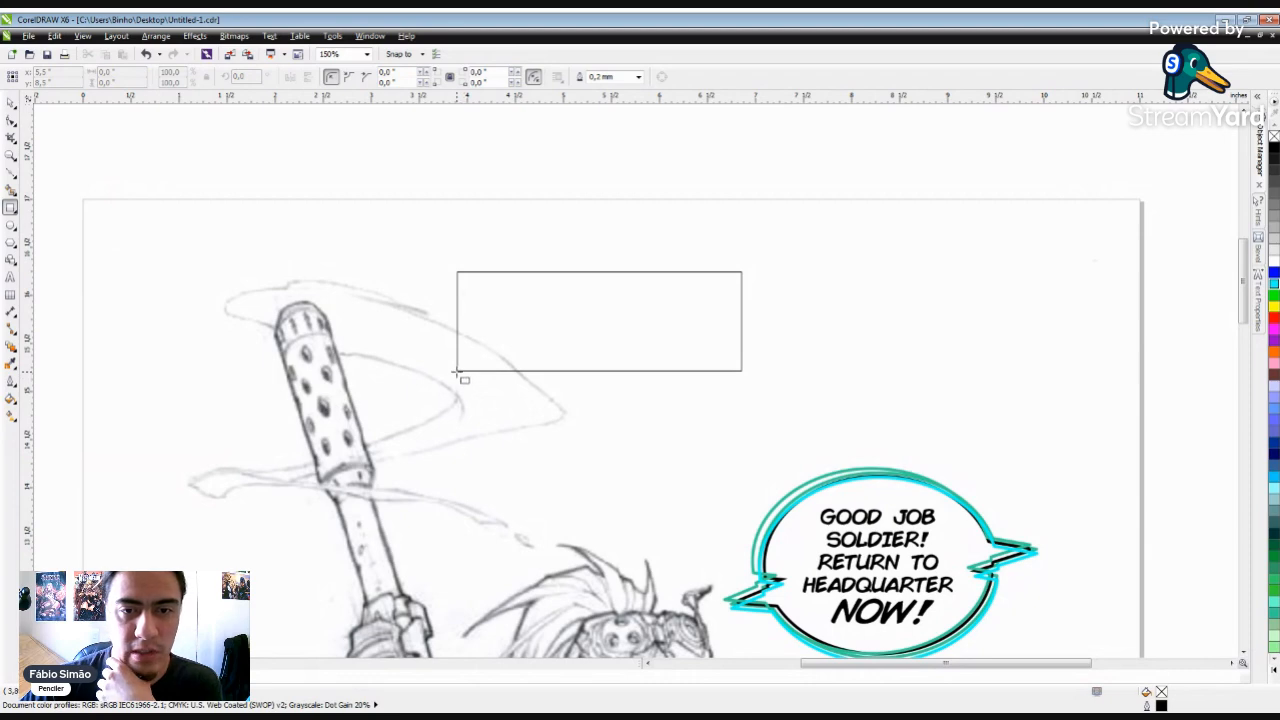
drag(453, 368, 628, 378)
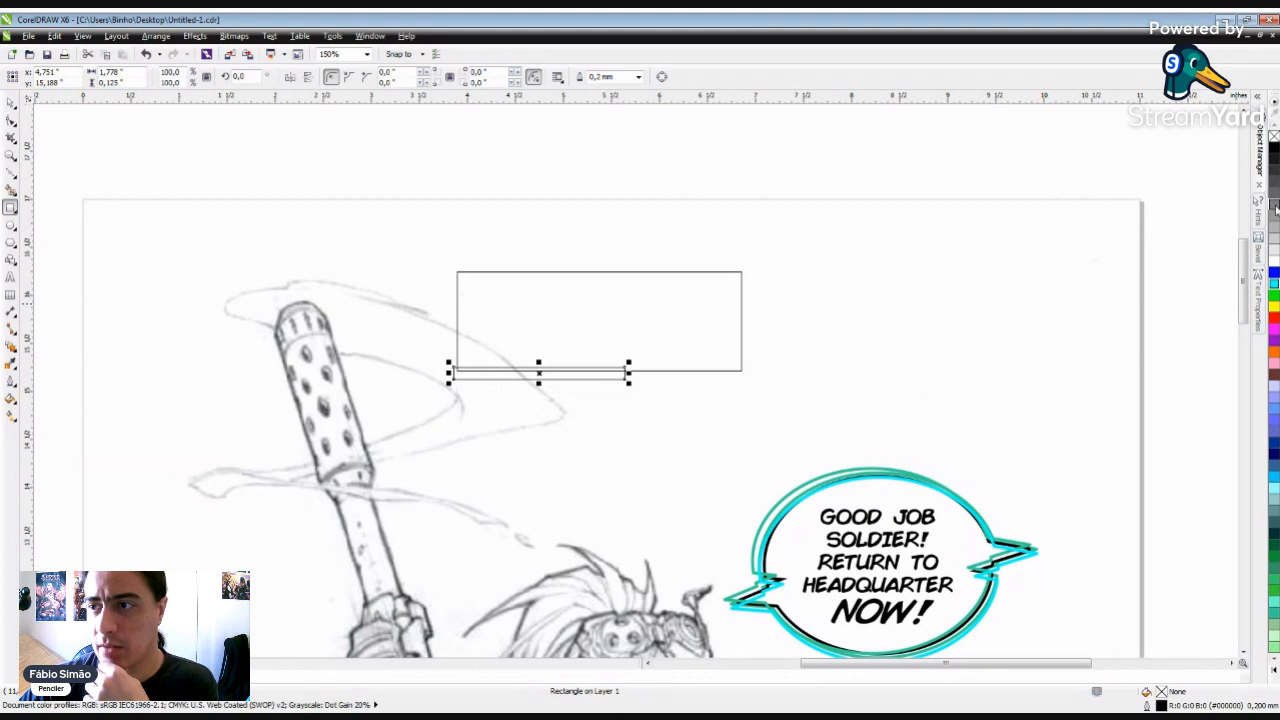
click(1275, 216)
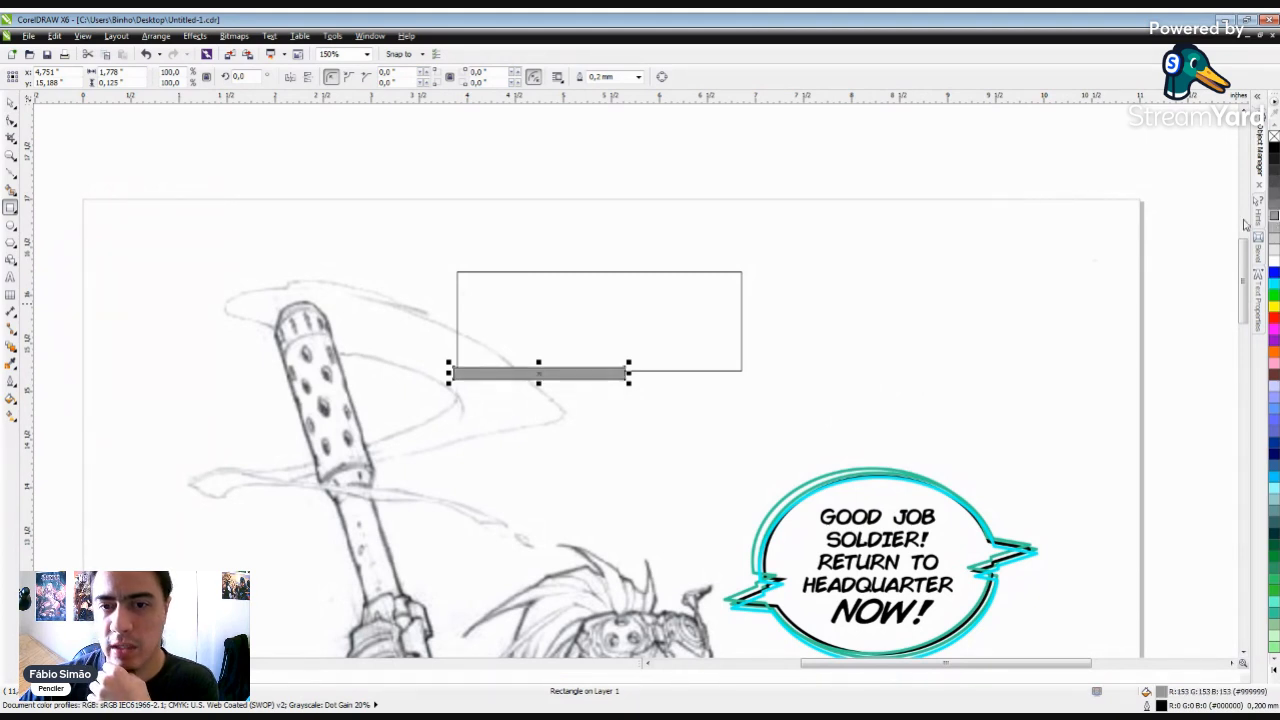
right_click(1274, 142)
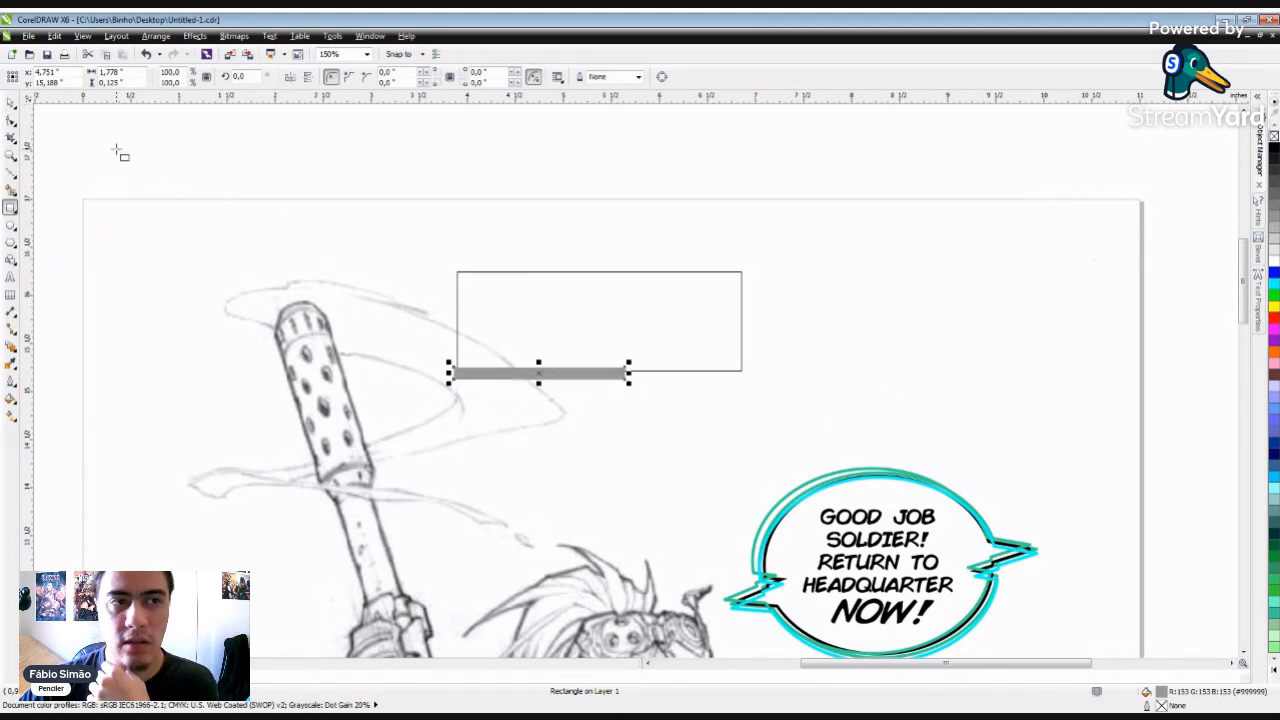
Step: Skew the gray bar into a parallelogram with slanted ends and thicken it to about 0.236 in
click(11, 103)
click(545, 373)
drag(539, 363, 543, 392)
click(566, 374)
key(Escape)
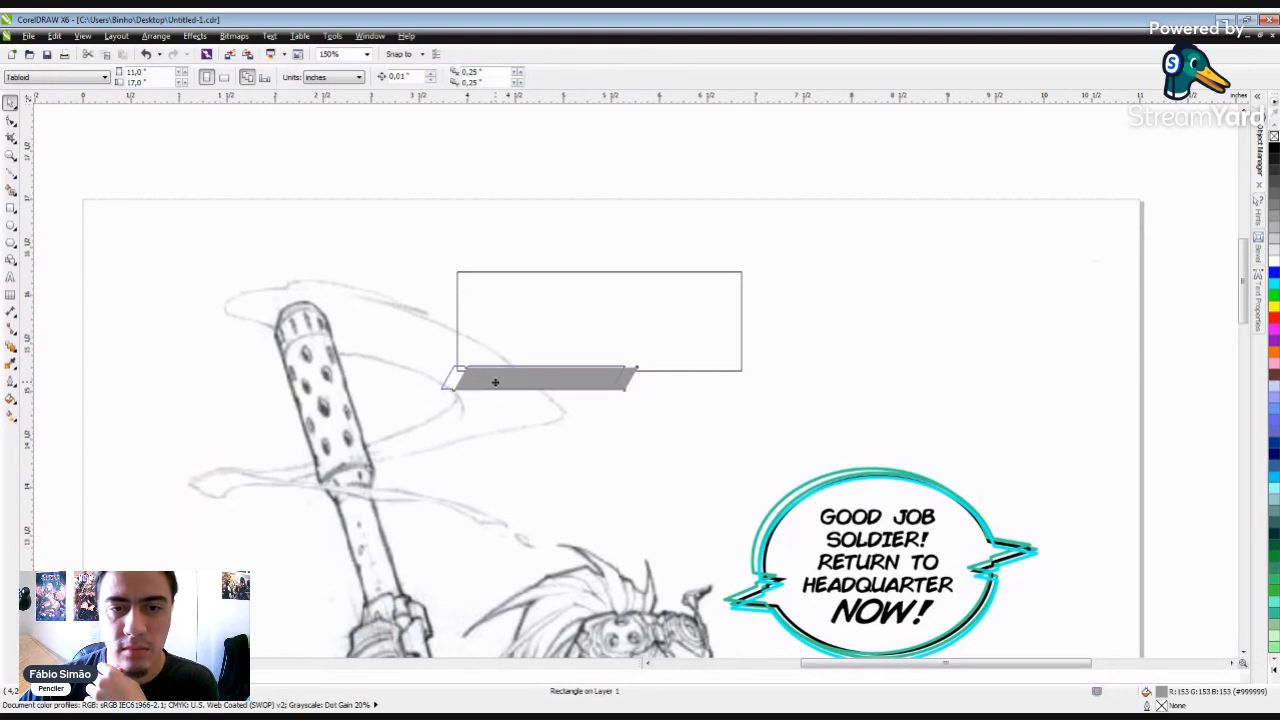
Step: Place a thinner copy of the slanted bar, about 1.913 × 0.111 in, so it extends past the thick bar along the bottom edge
click(493, 377)
drag(537, 379, 682, 378)
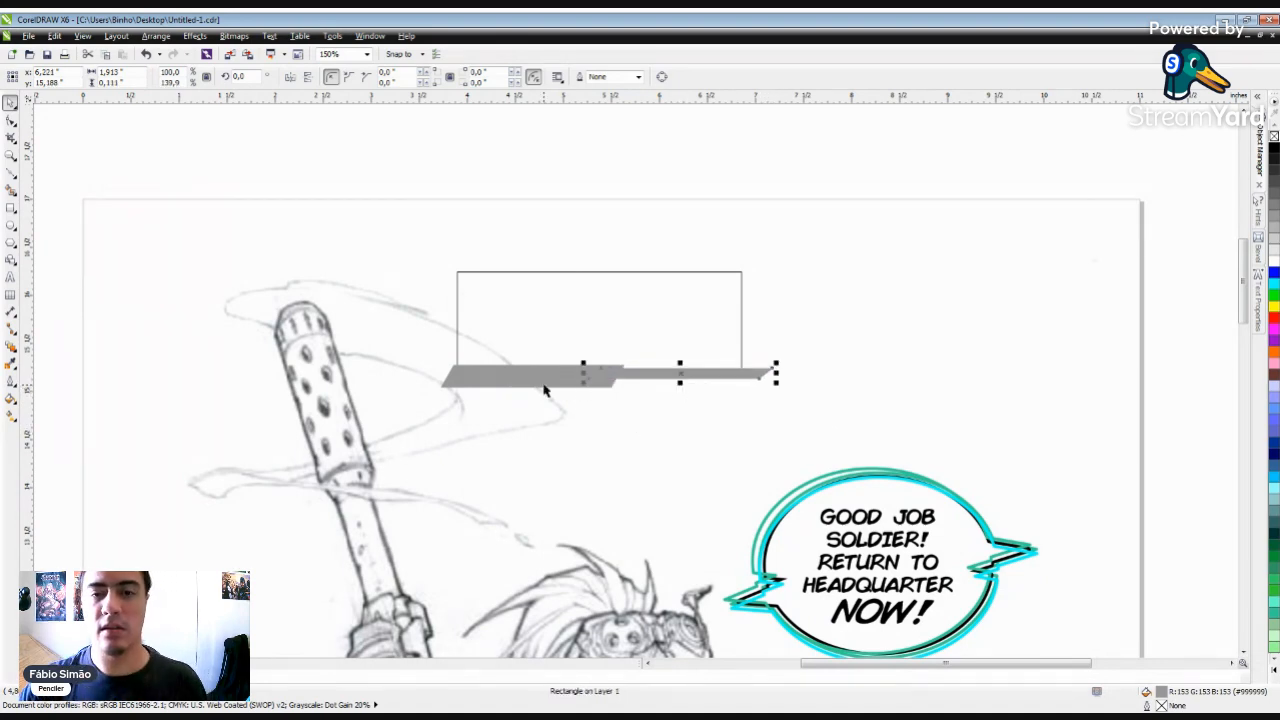
mouse_move(520, 380)
mouse_down()
mouse_move(514, 403)
mouse_move(457, 276)
mouse_move(406, 334)
mouse_move(496, 375)
mouse_up()
Step: Place a copy of the thick bar rotated 90° along the rectangle's left edge, meeting the bottom bar at the corner
click(457, 276)
click(513, 423)
drag(482, 278, 448, 302)
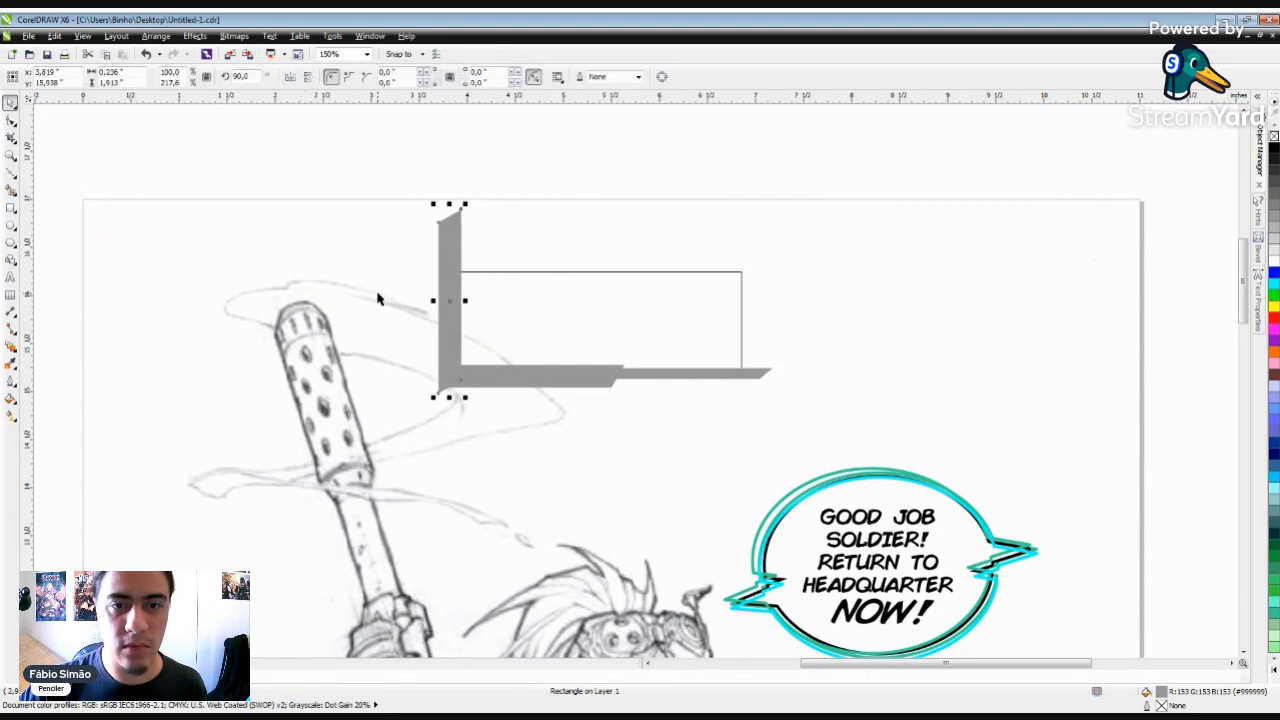
click(516, 490)
click(452, 328)
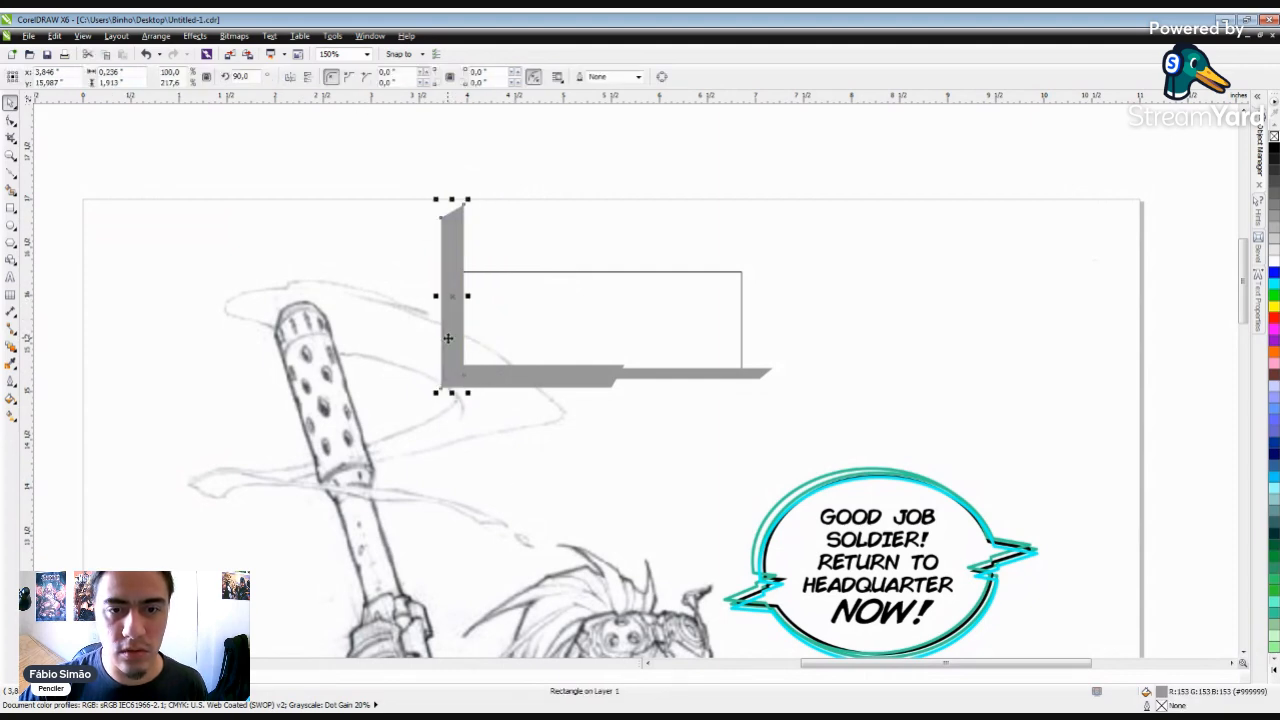
click(447, 341)
click(513, 443)
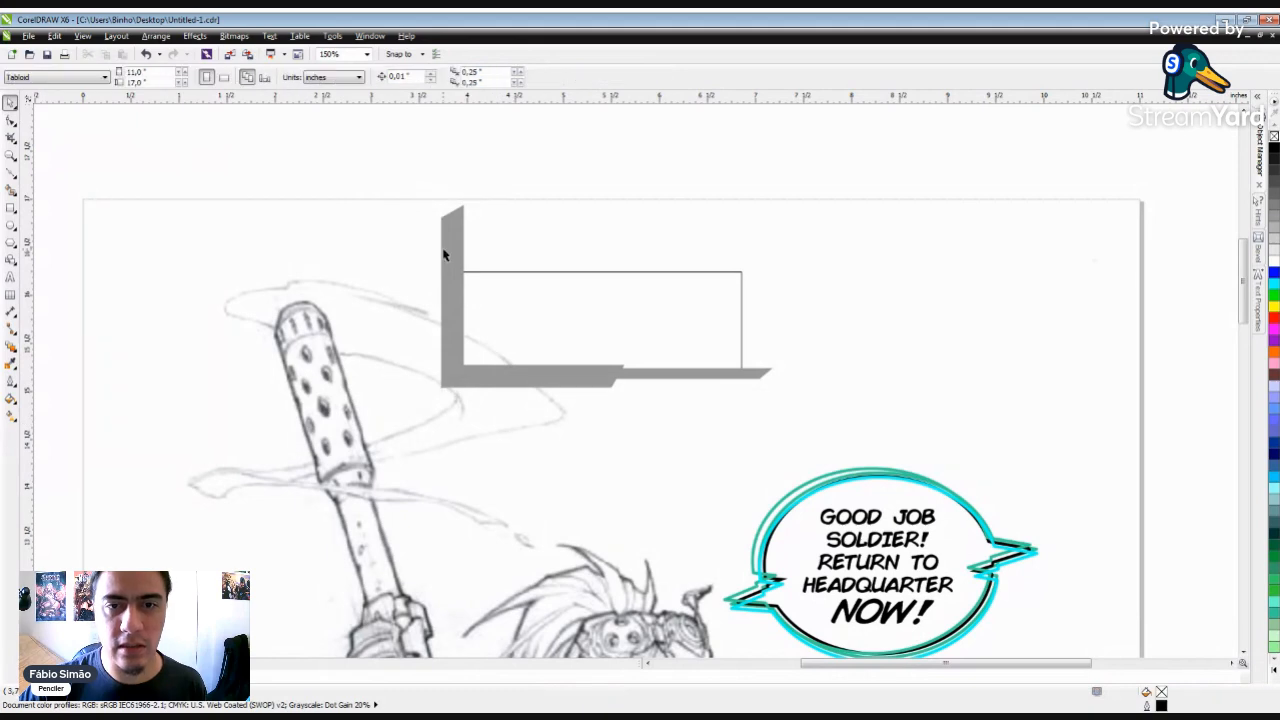
Step: Fill the thin bottom bar with a lighter gray than the thick bars
click(708, 377)
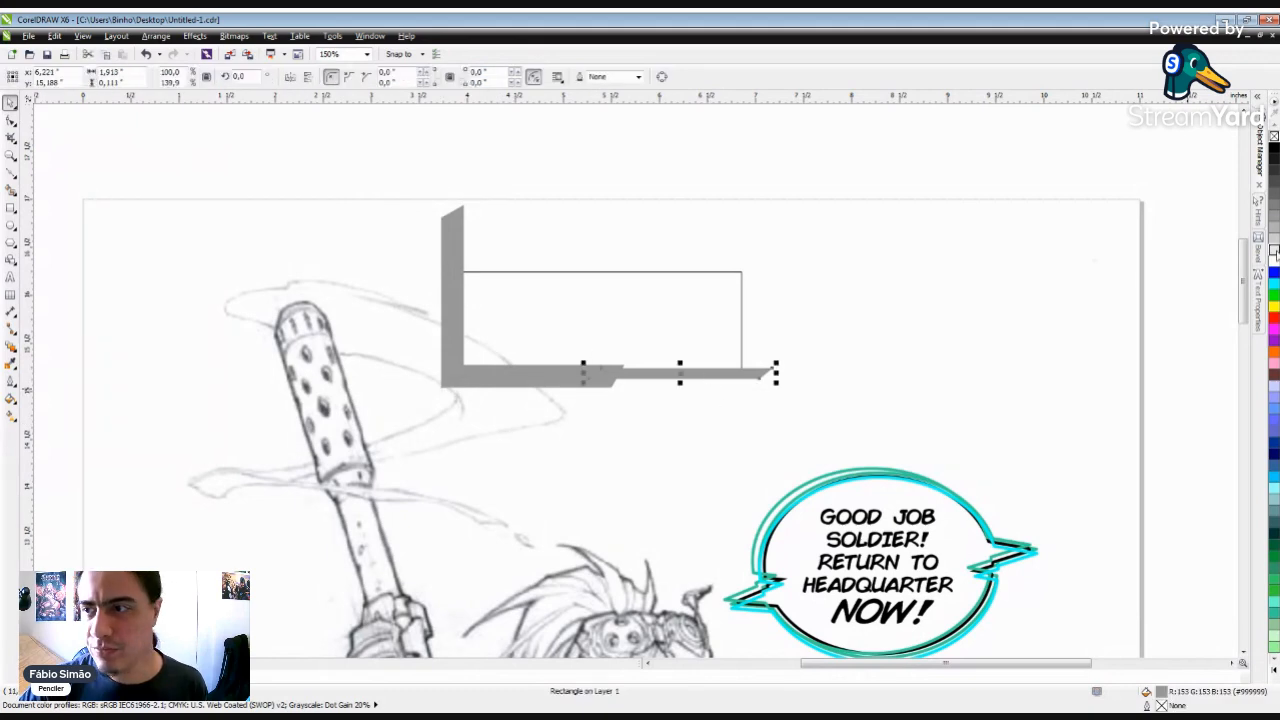
click(1095, 310)
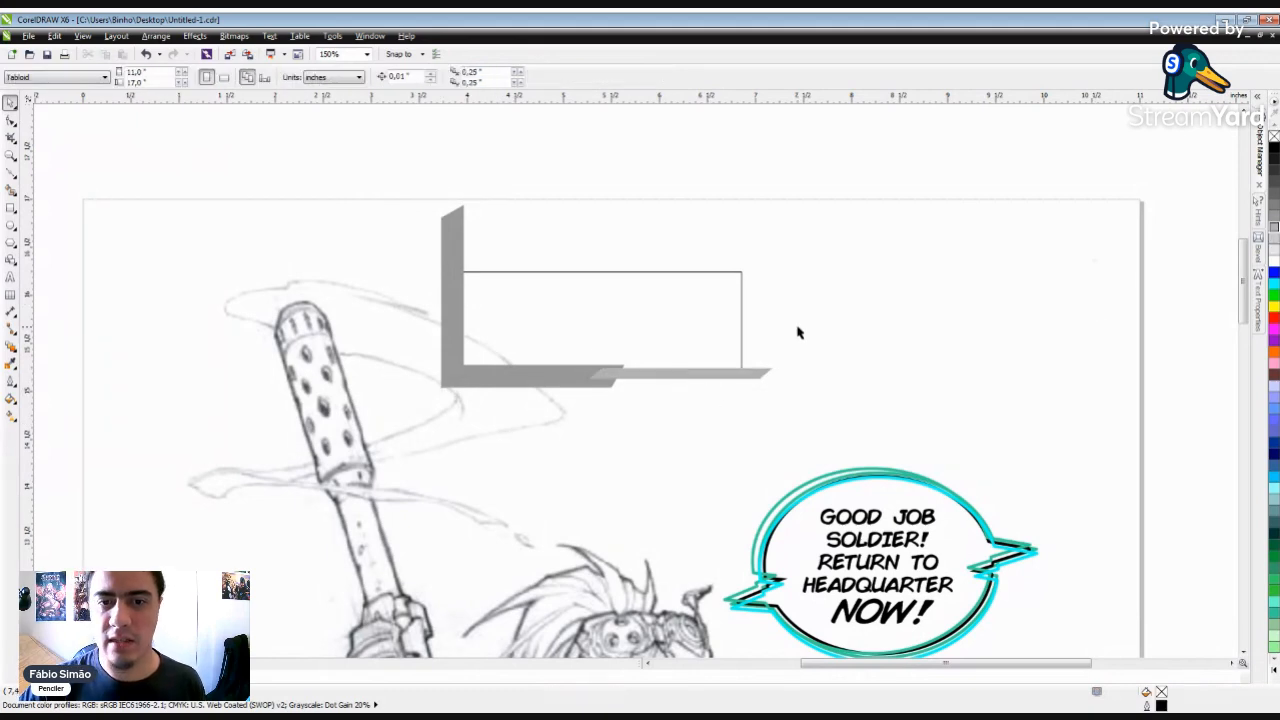
Step: Shorten the vertical bar to about 1.248 in so it ends at the rectangle's top edge
click(460, 250)
click(456, 203)
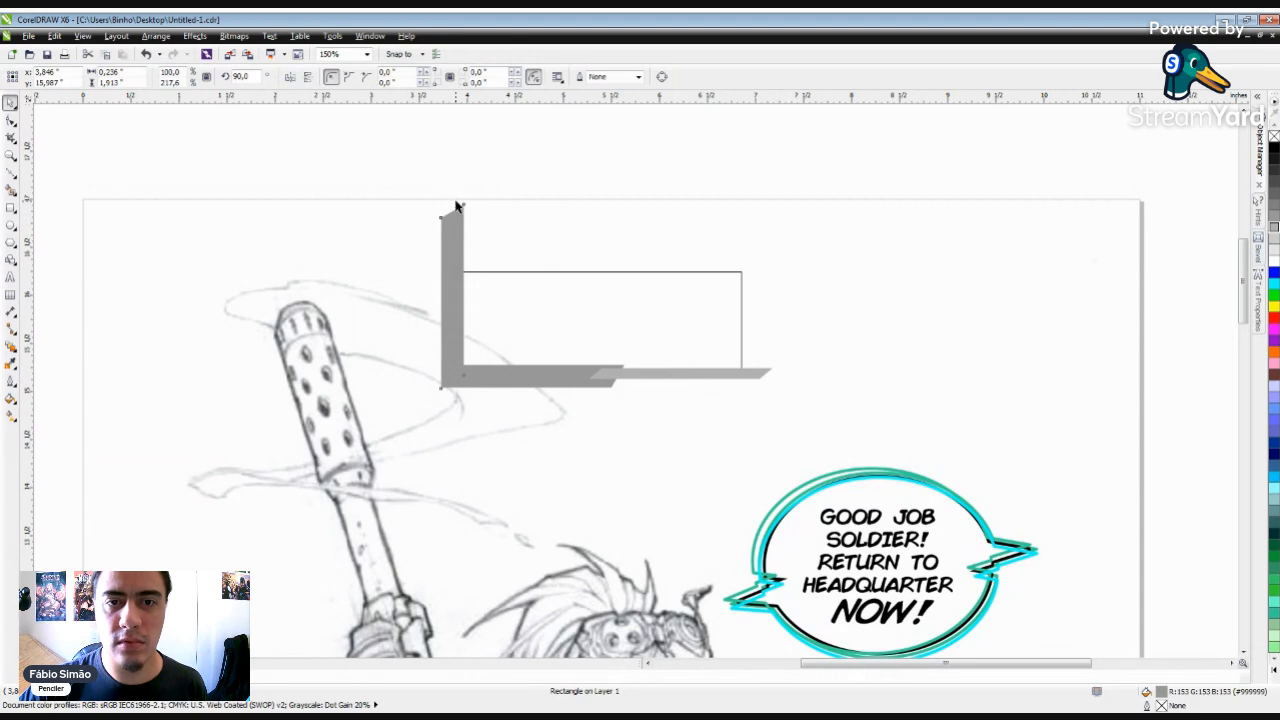
click(453, 231)
click(450, 238)
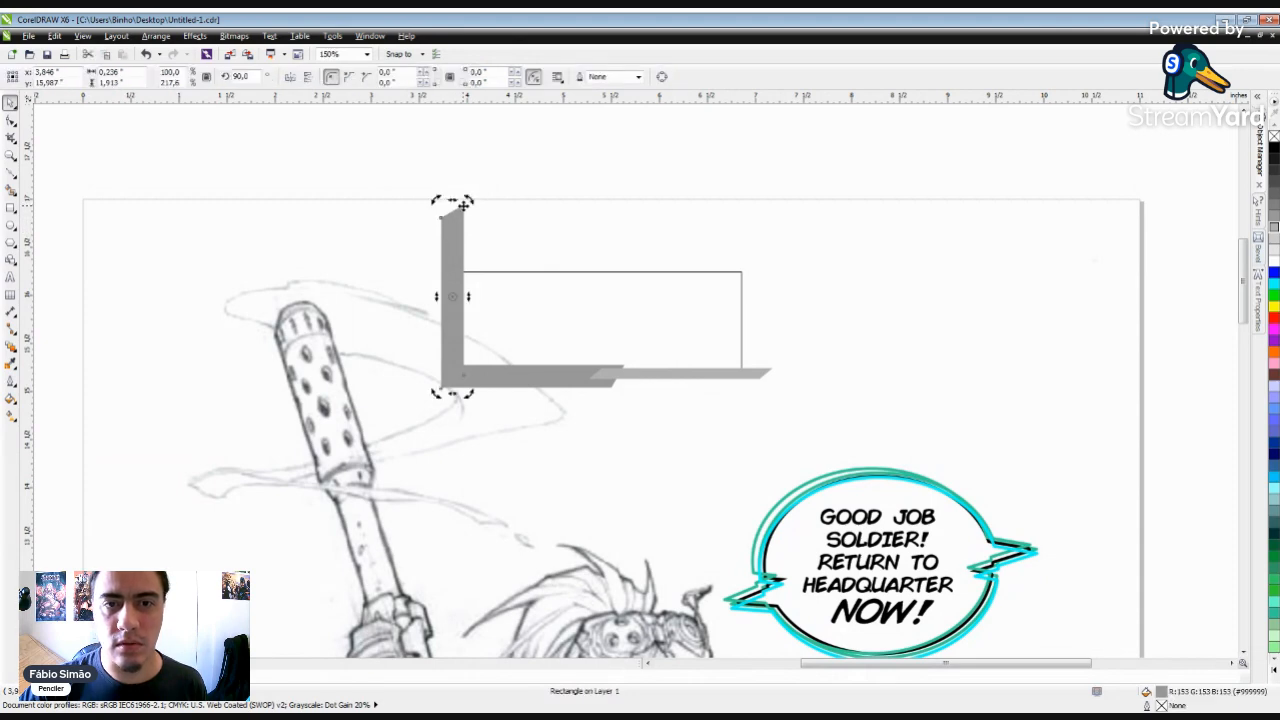
drag(452, 202, 447, 272)
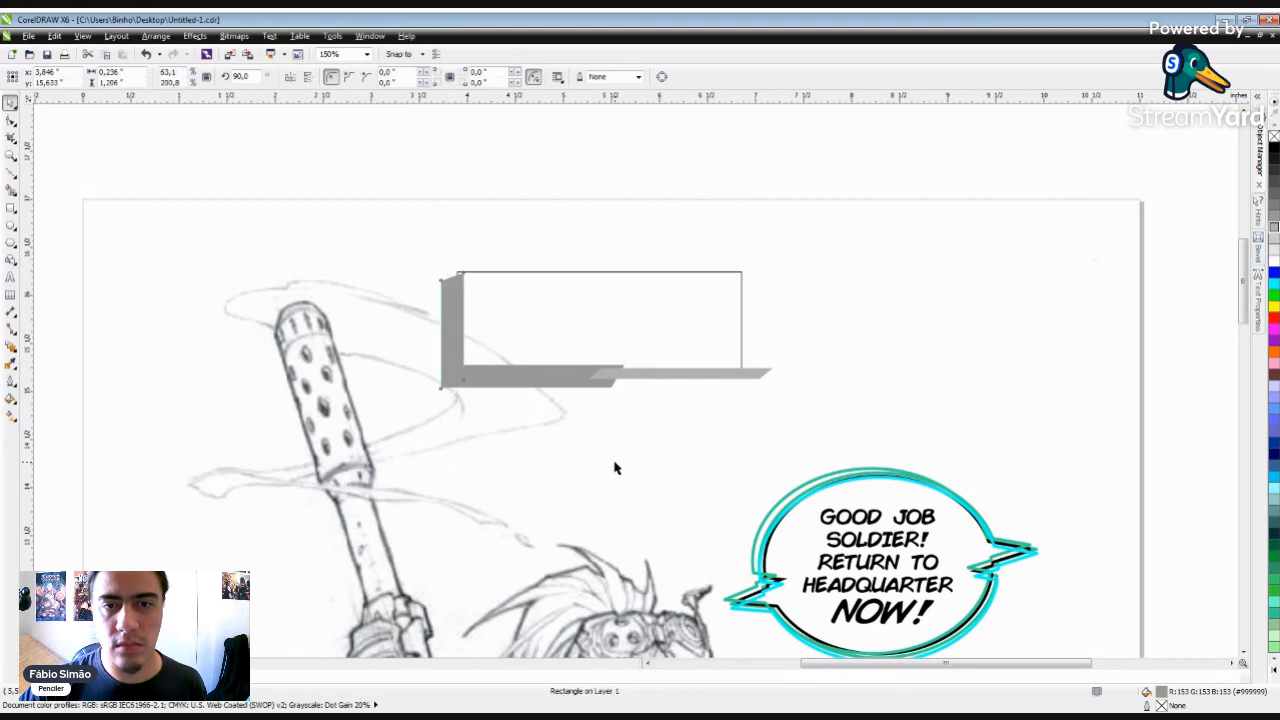
click(612, 448)
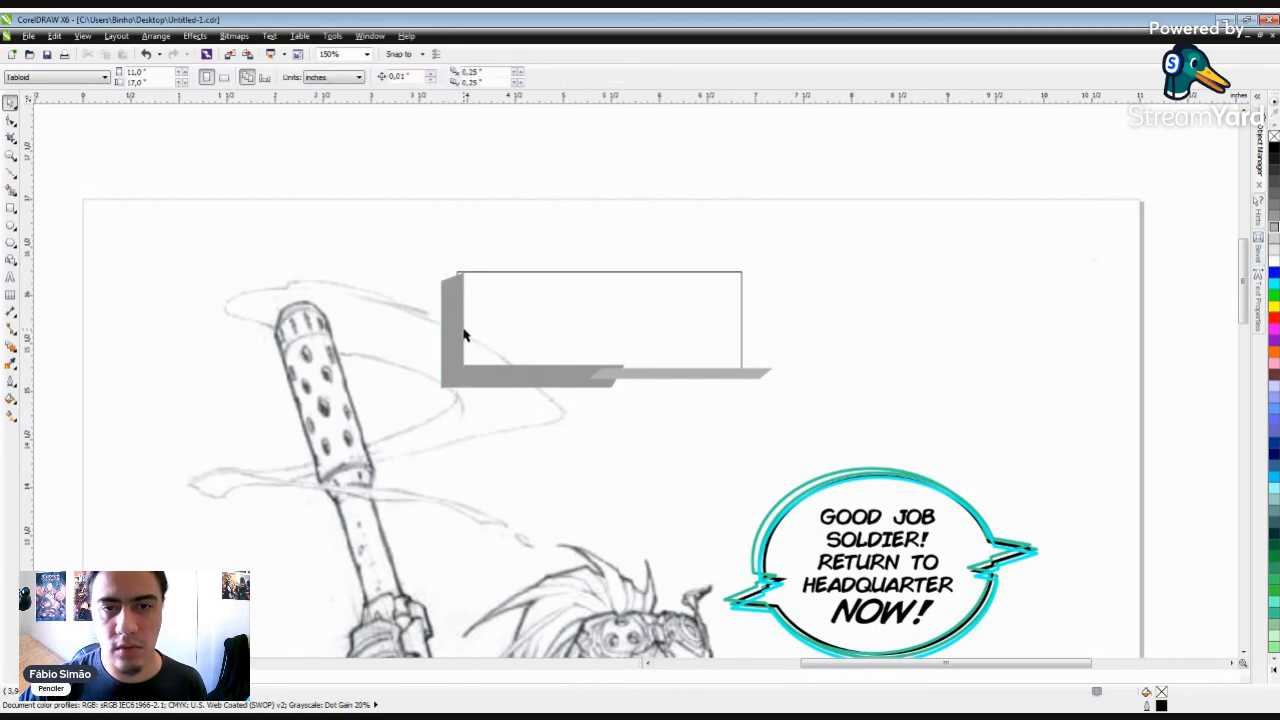
click(459, 331)
scroll(437, 271, up, 2)
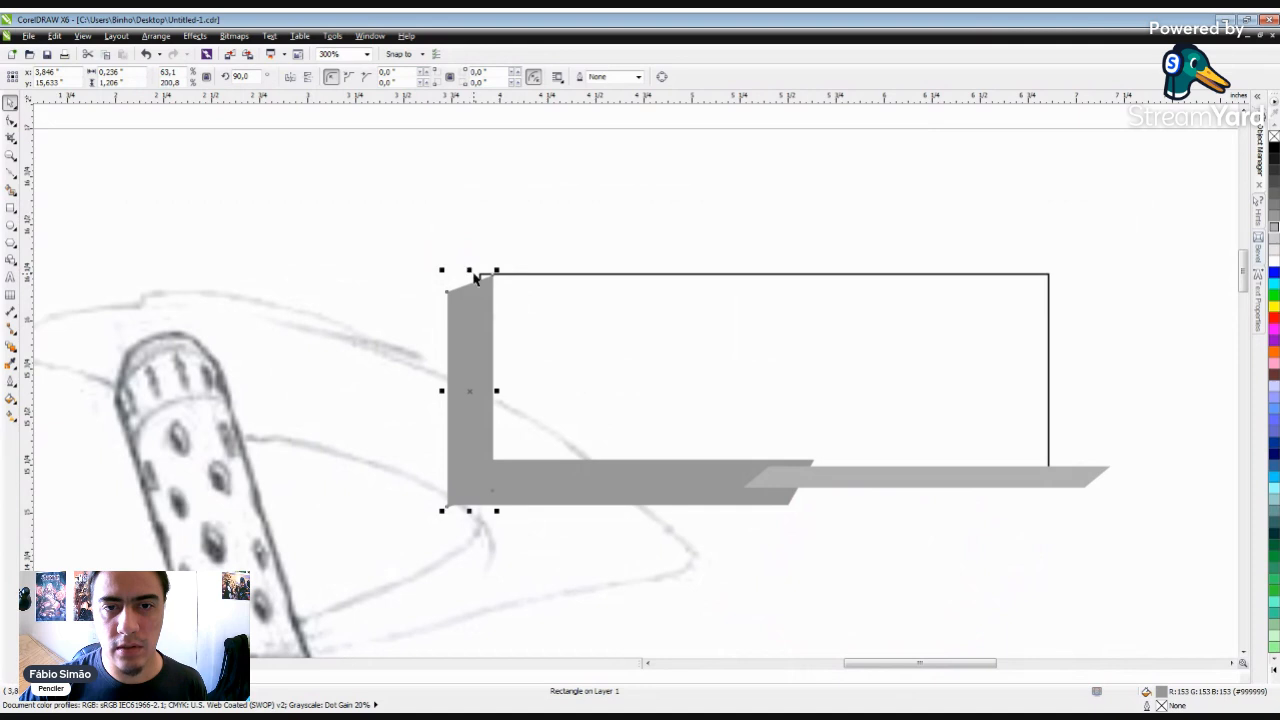
drag(469, 271, 469, 262)
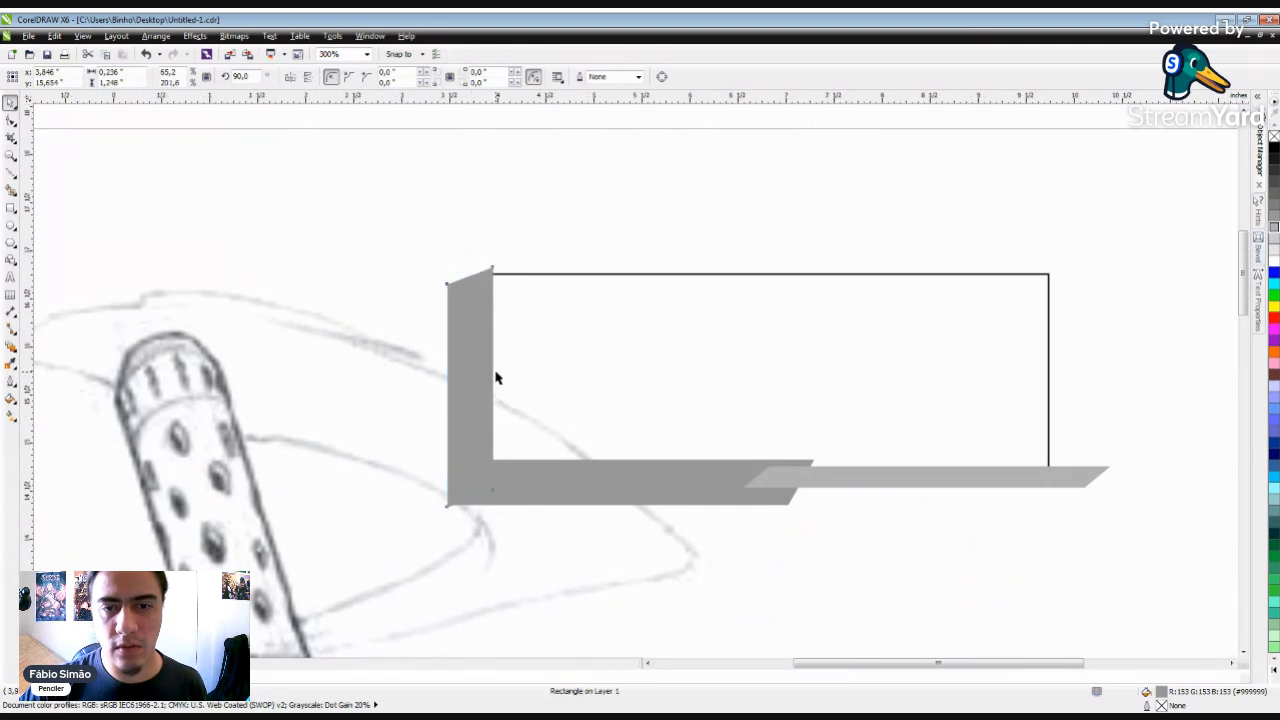
Step: Duplicate the thick and thin bottom bars together onto the rectangle's top edge
scroll(496, 380, down, 2)
click(596, 452)
click(614, 432)
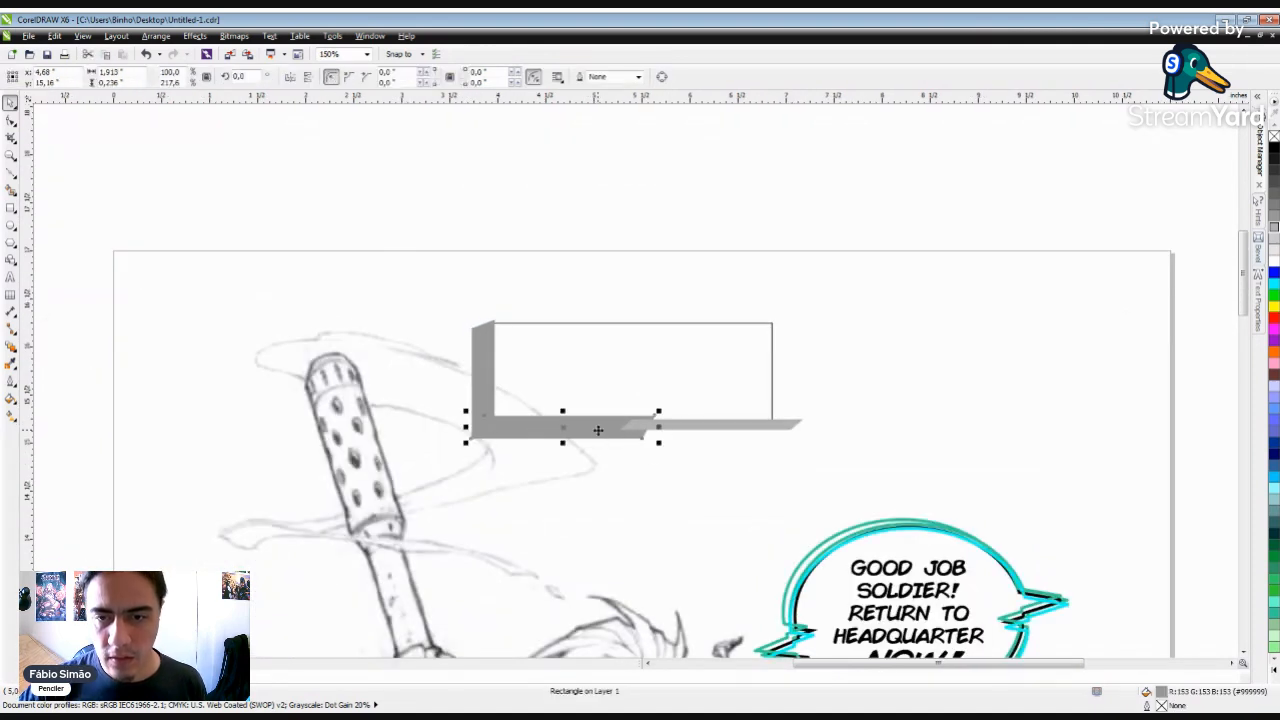
shift+click(686, 428)
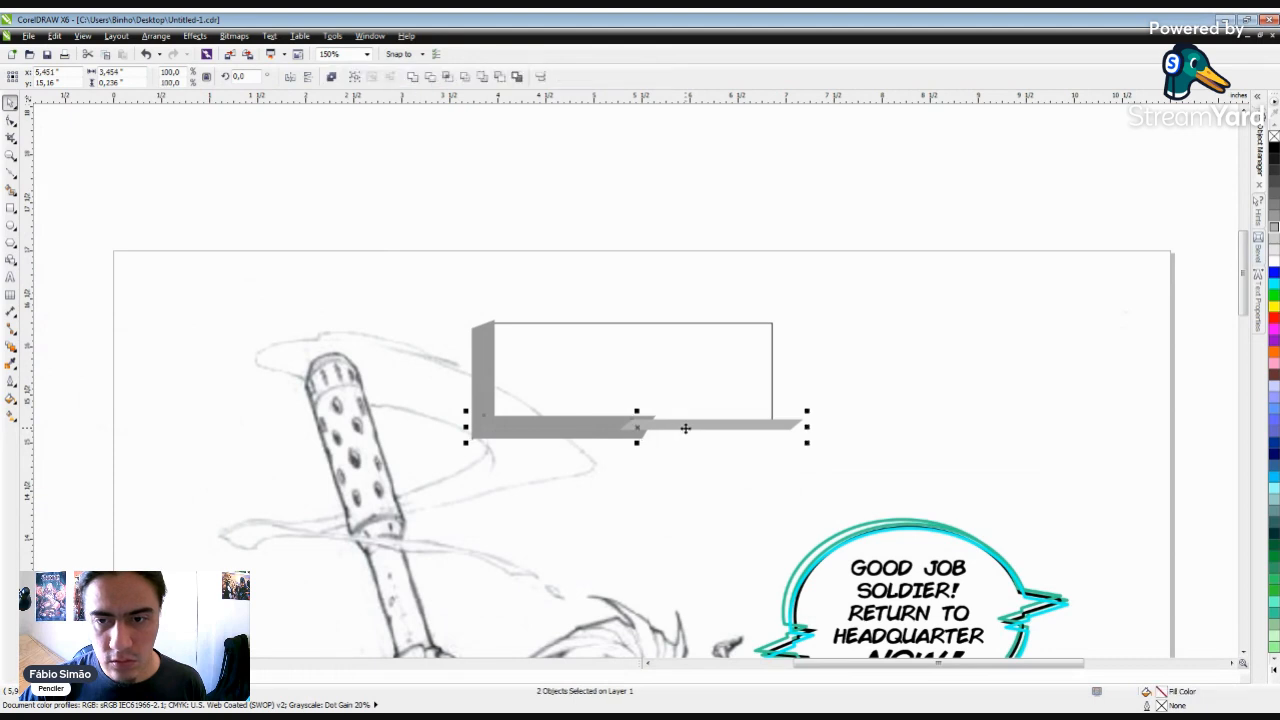
drag(632, 426, 640, 323)
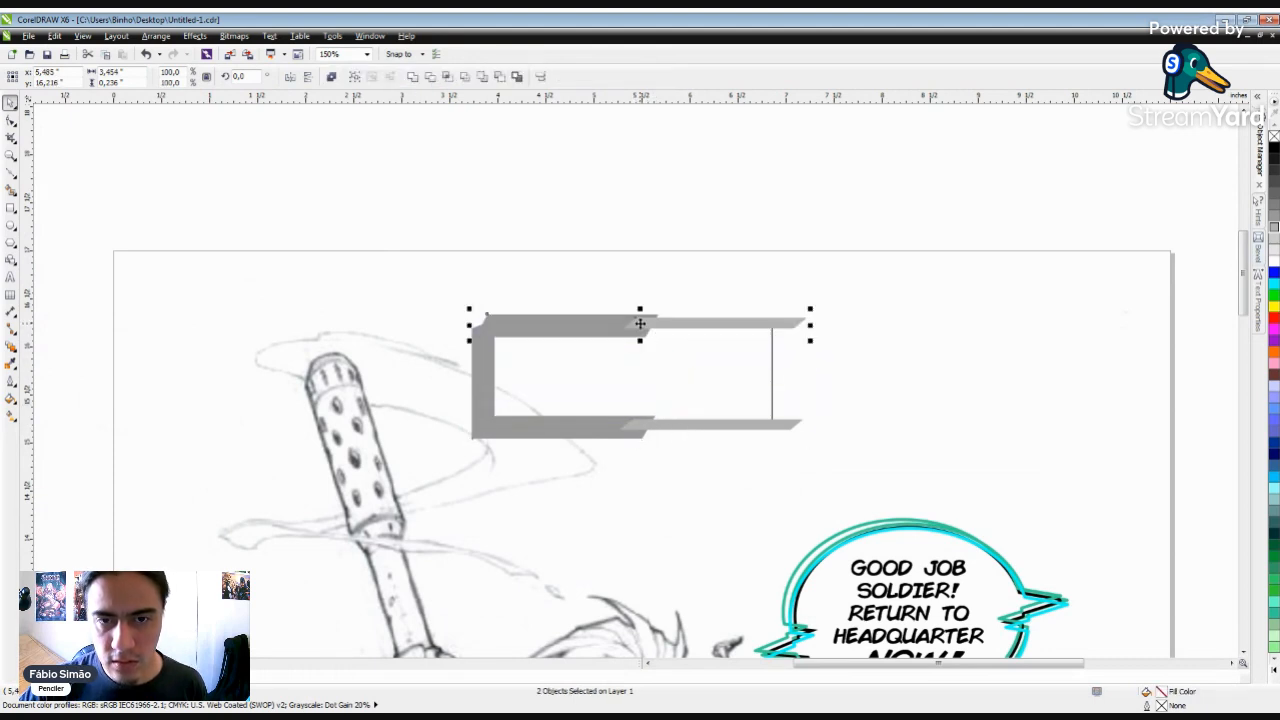
click(714, 503)
Step: Recolor the top bars, filling the thick one with lighter gray and the thin one with darker gray
click(574, 331)
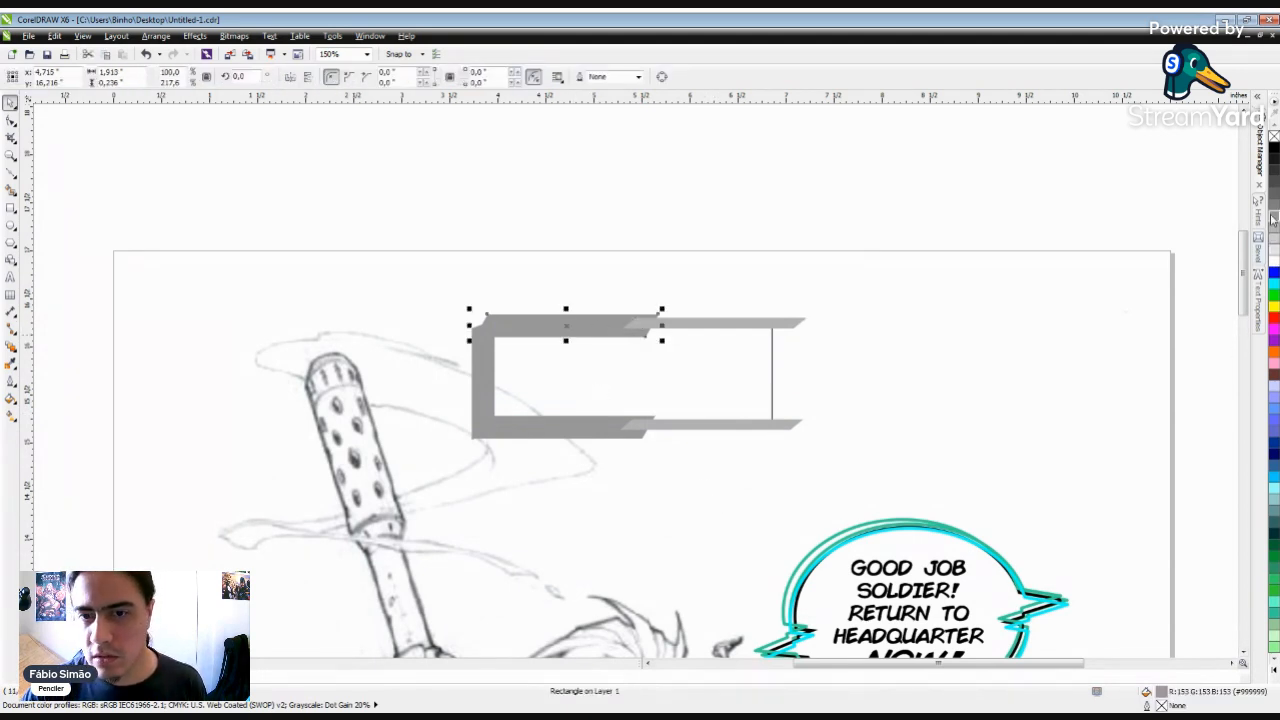
click(1272, 224)
click(945, 290)
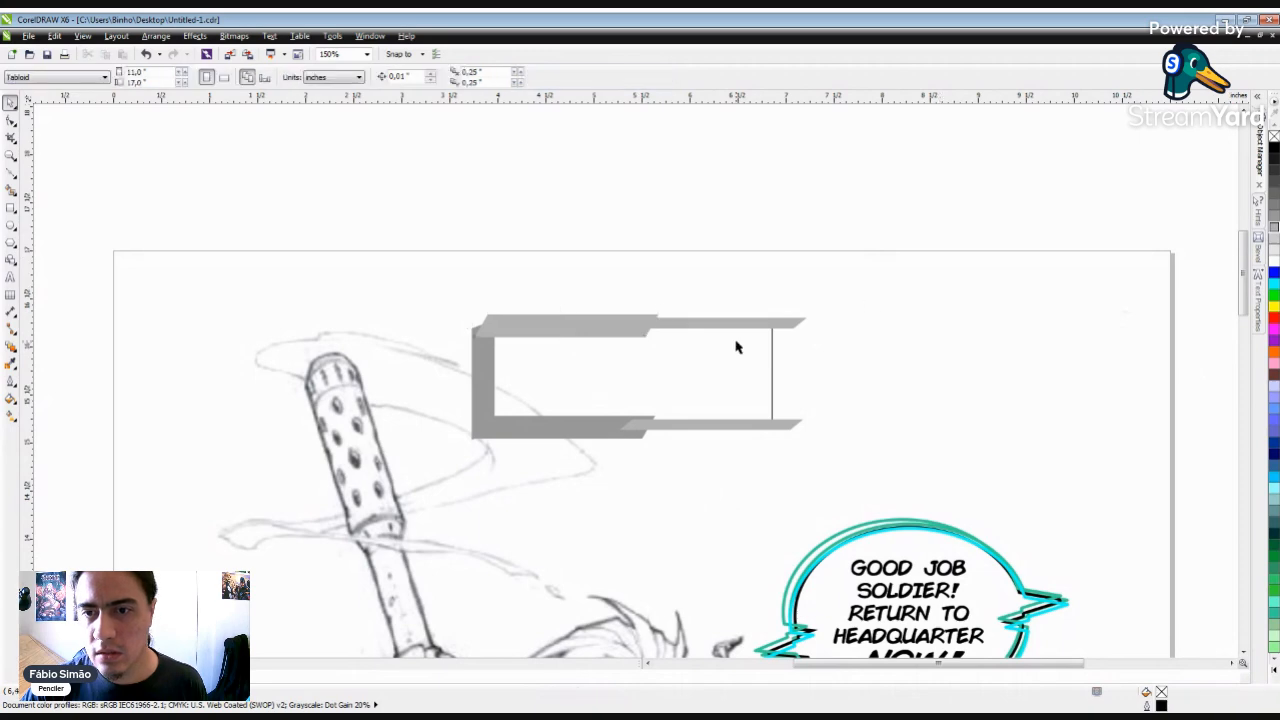
click(745, 327)
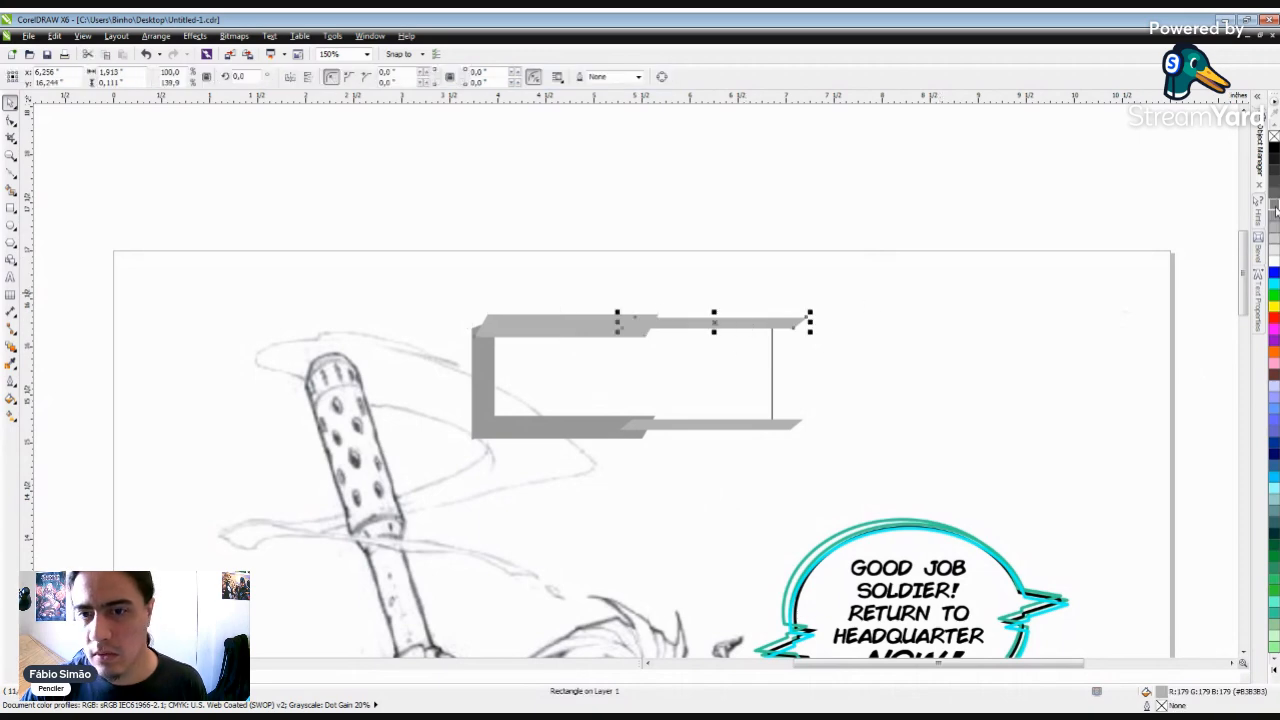
click(1273, 212)
click(1080, 286)
scroll(794, 323, down, 3)
scroll(794, 323, up, 3)
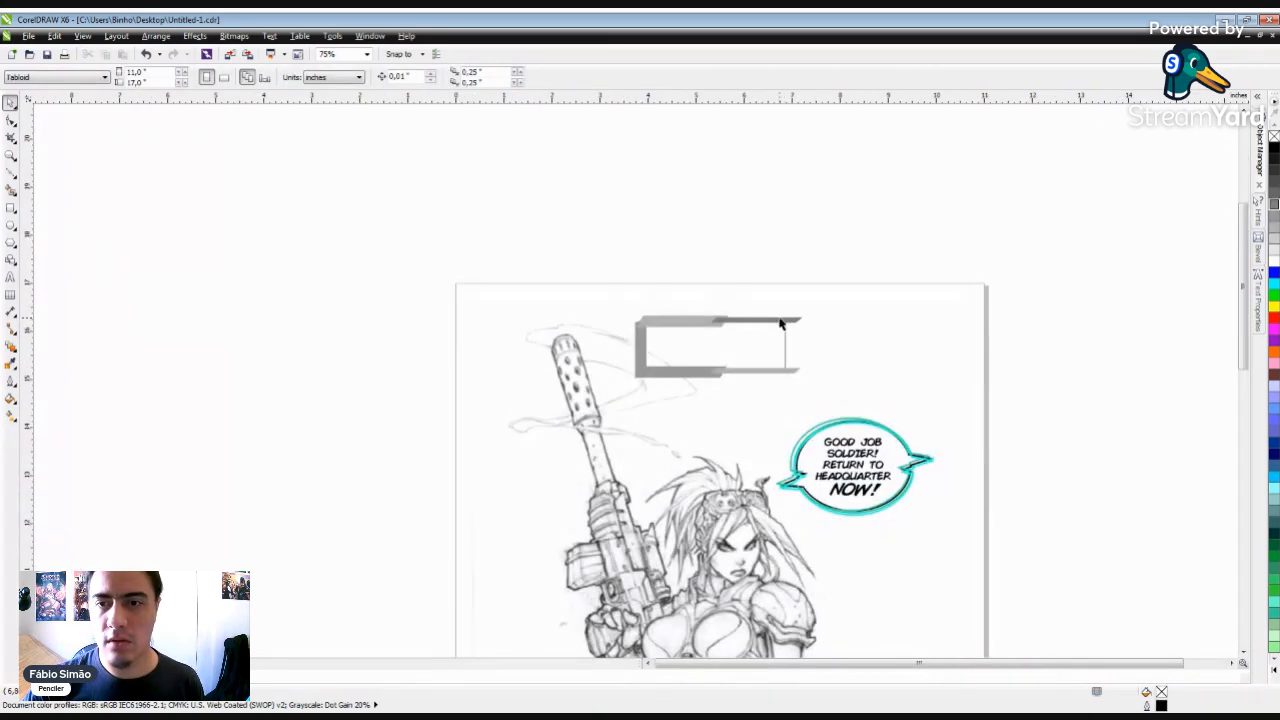
Step: Skew the outlined rectangle horizontally so its sides lean to the right like the bar ends
click(815, 368)
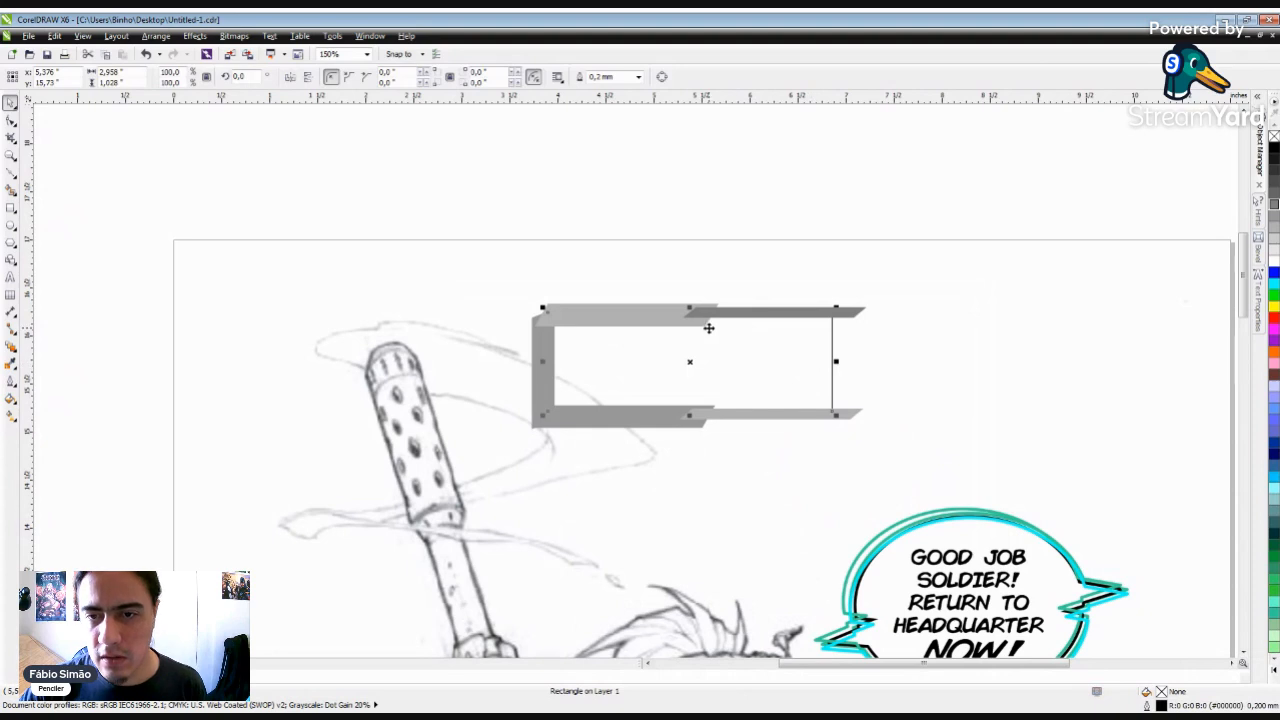
drag(690, 311, 711, 314)
click(711, 449)
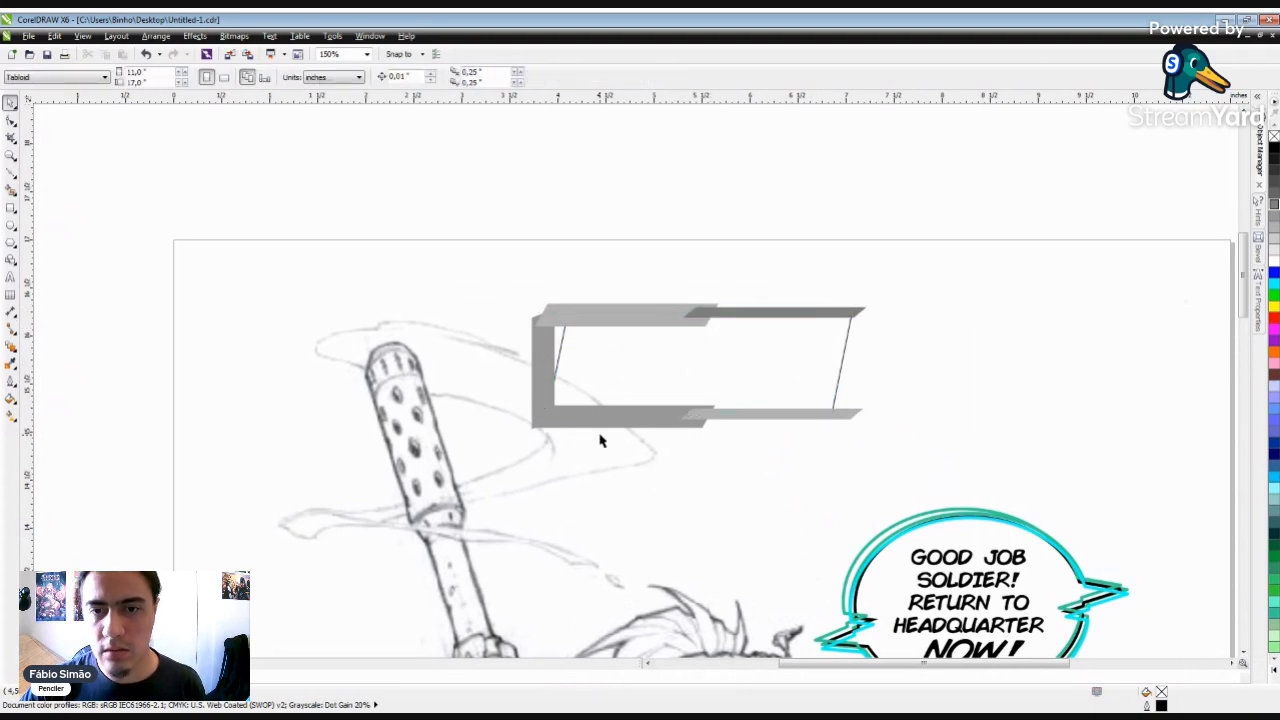
Step: Rotate the vertical bar clockwise so it follows the slanted left side of the rectangle
click(546, 352)
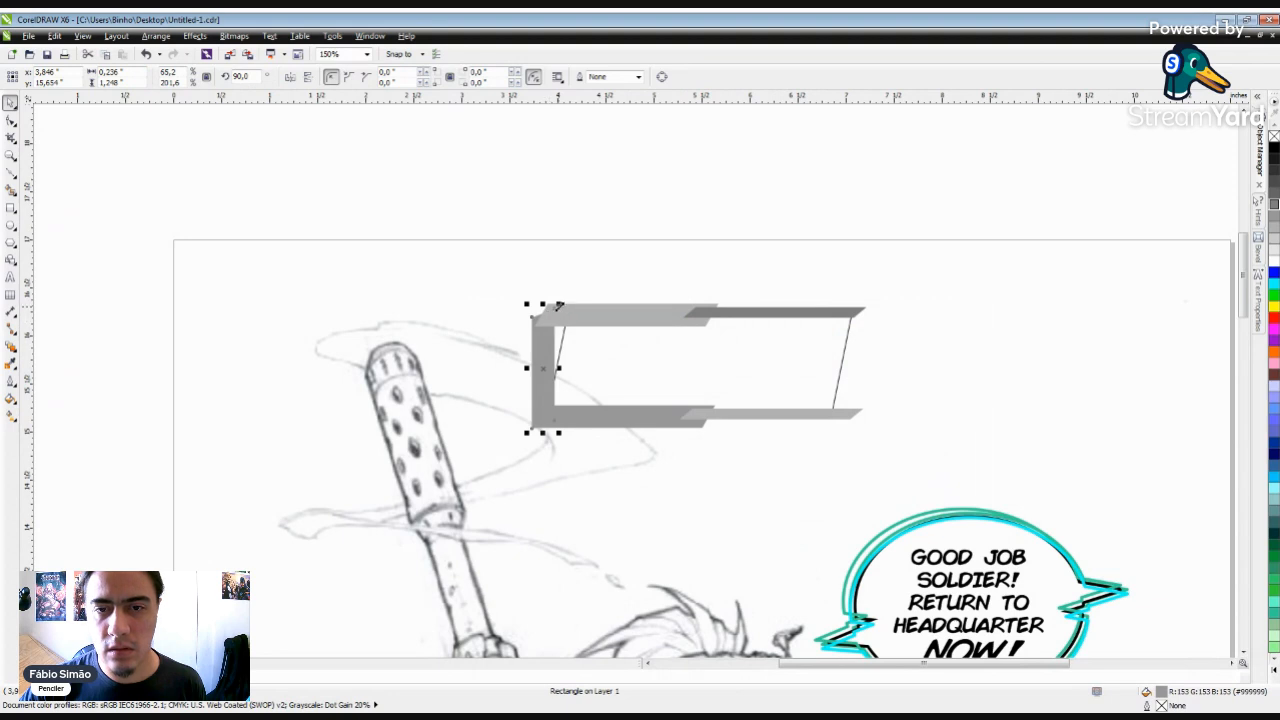
click(544, 337)
drag(557, 301, 574, 312)
click(585, 458)
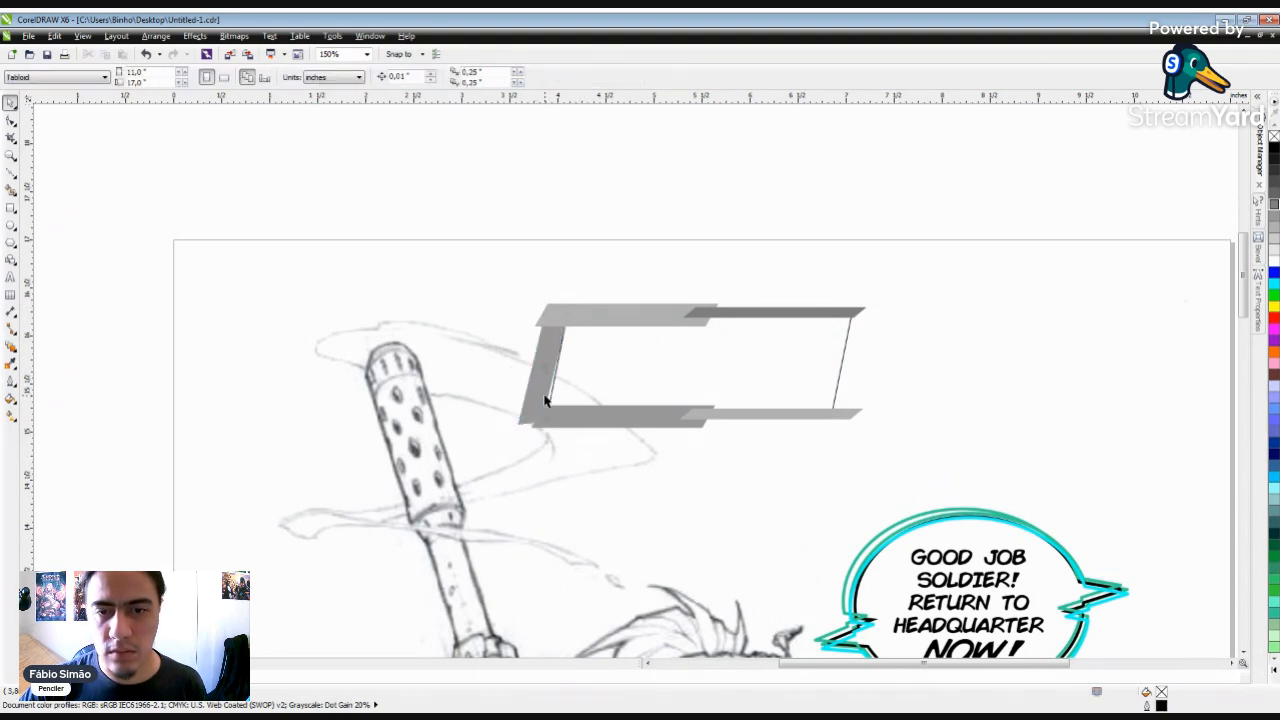
Step: Fine-tune the left bar's rotation to 78.3° and move it so it covers the slanted side and joins both thick bars
click(545, 400)
click(541, 400)
drag(510, 436, 515, 434)
click(573, 477)
scroll(543, 382, up, 2)
drag(543, 388, 563, 380)
scroll(563, 380, down, 2)
scroll(563, 380, up, 1)
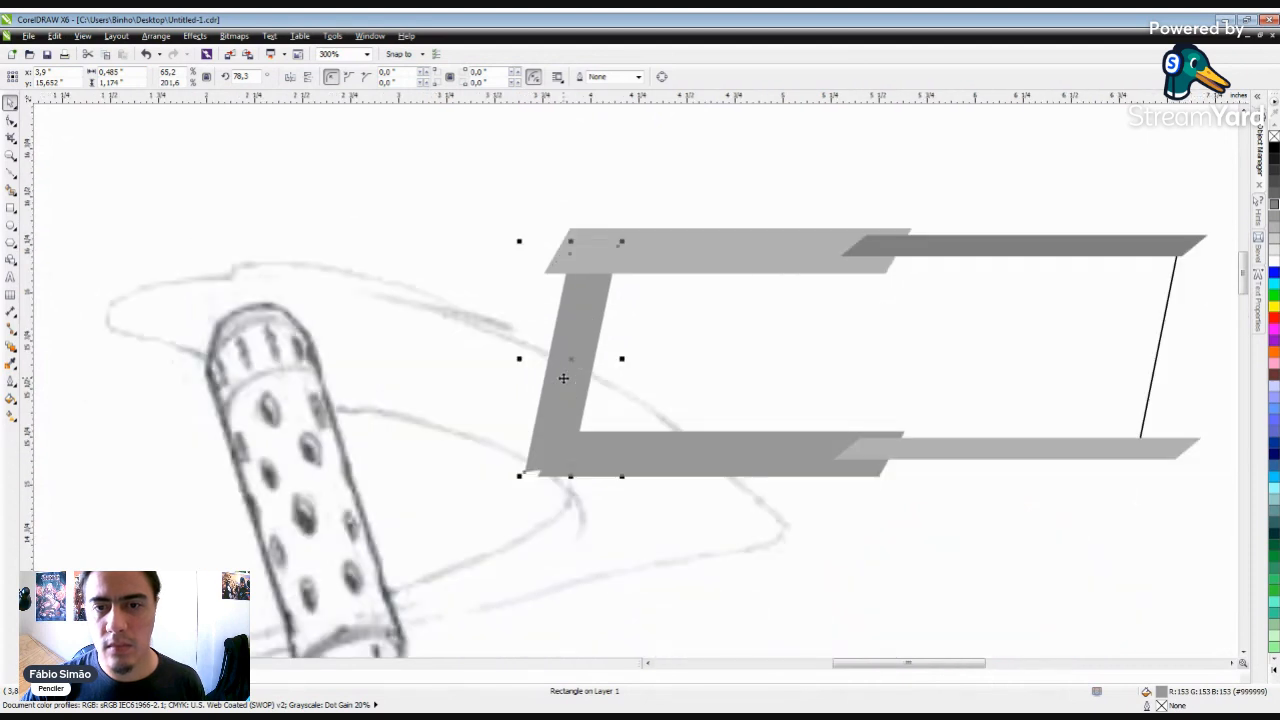
Step: Rotate the slanted left bar to 78.4°, bring it in front of the horizontal bars and fill it with light gray #CCCCCC
click(564, 395)
drag(620, 240, 627, 234)
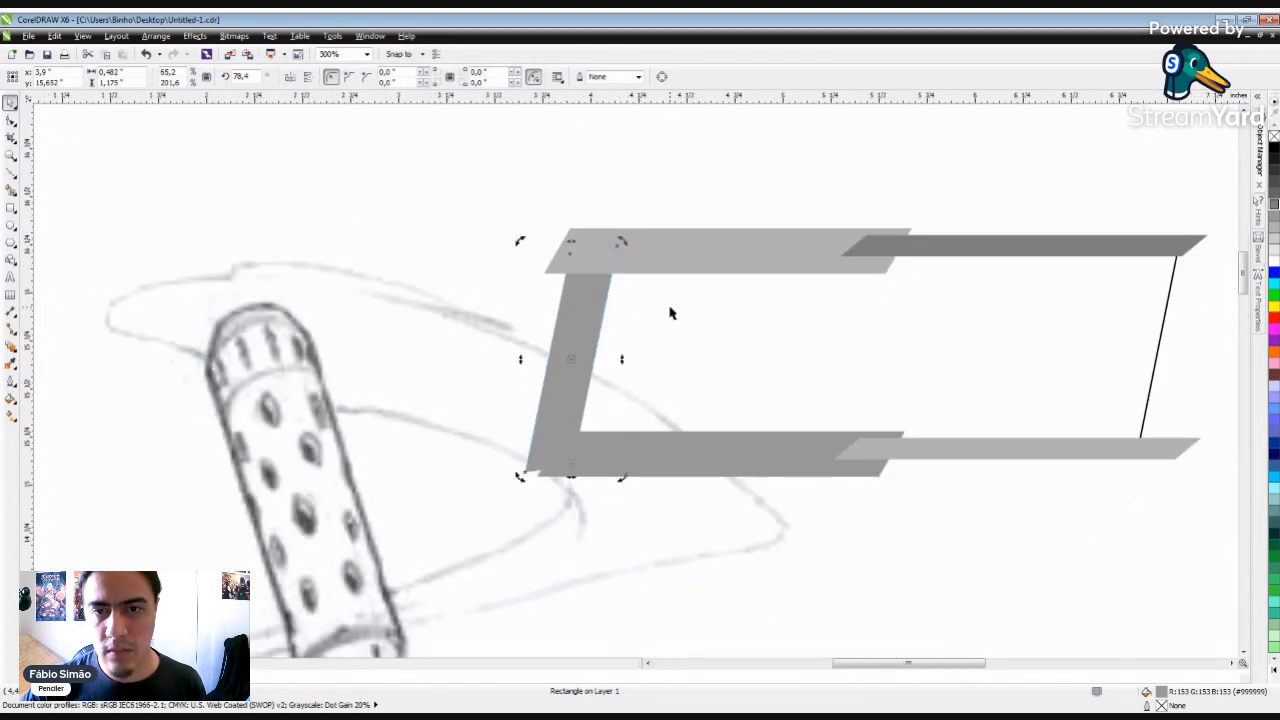
key(shift+Page_Up)
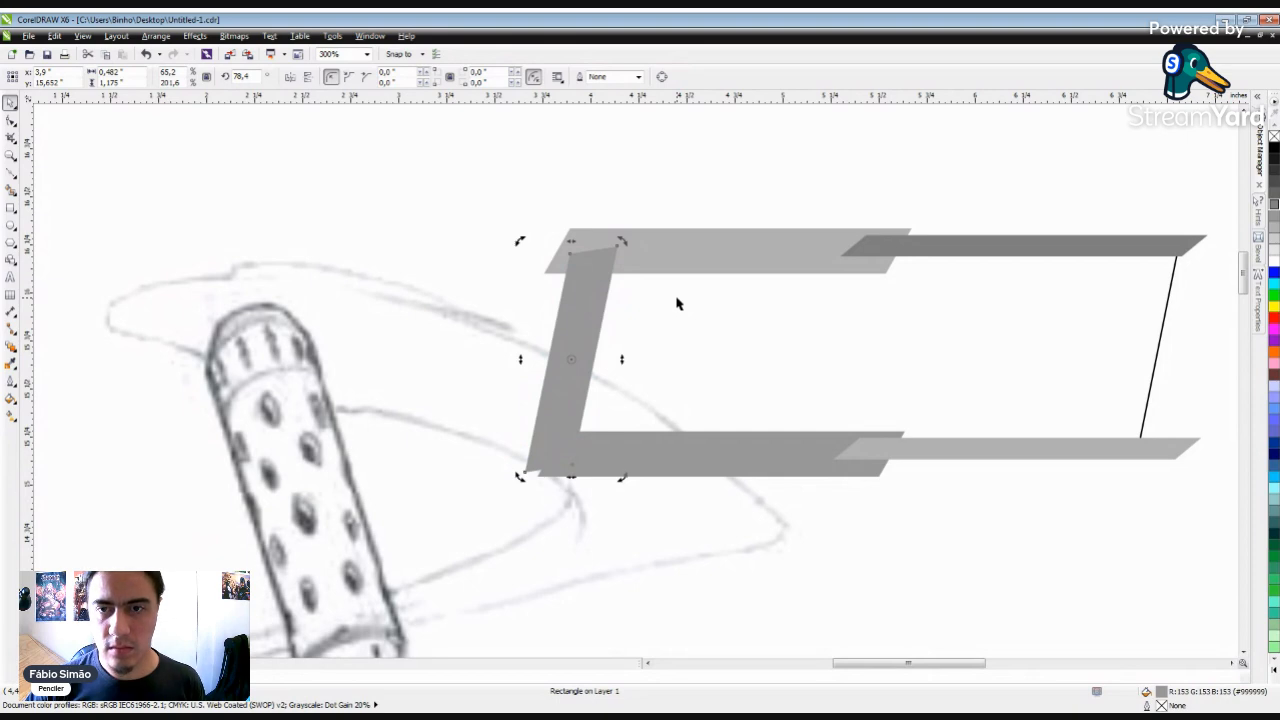
click(1274, 242)
scroll(617, 280, down, 2)
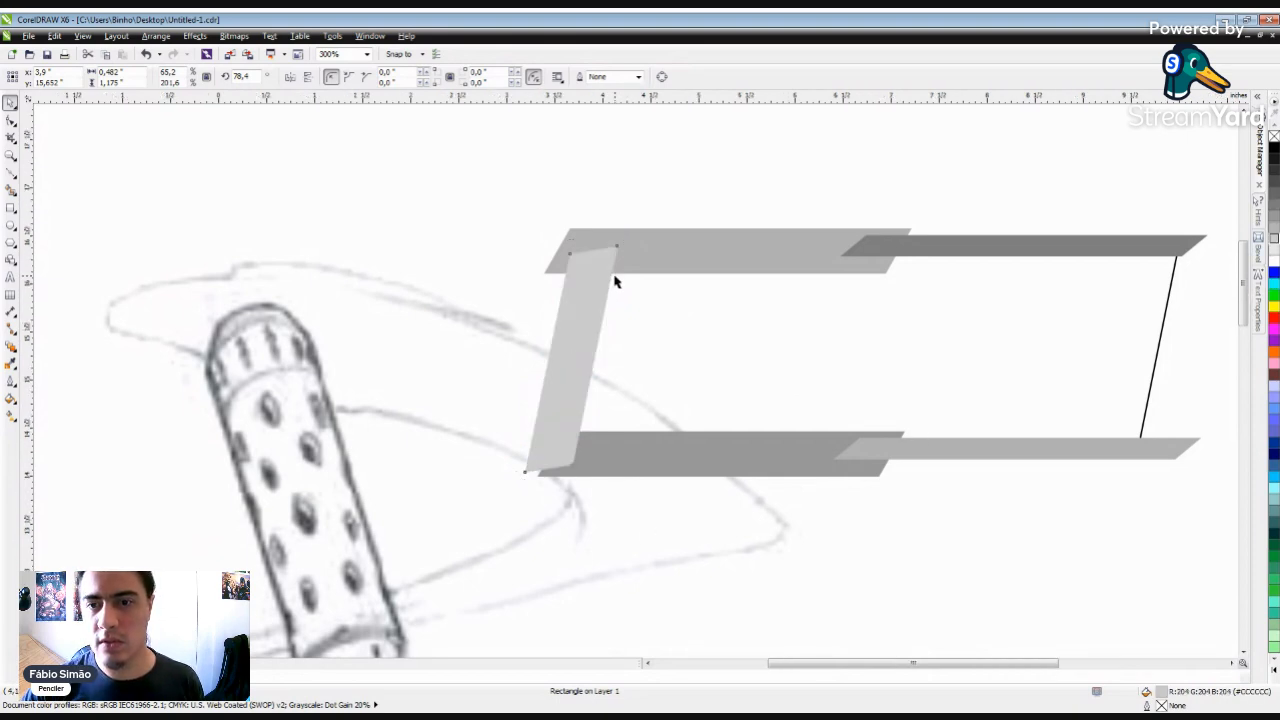
click(737, 372)
scroll(629, 275, up, 2)
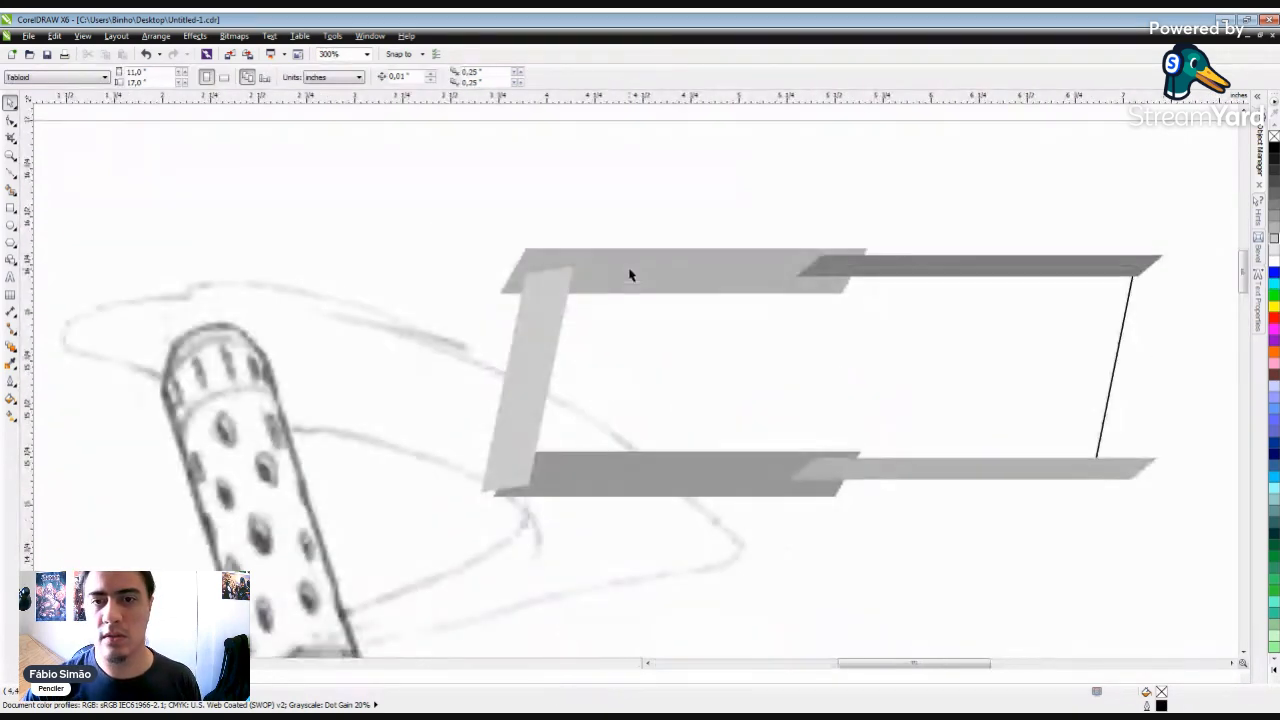
Step: Tilt the light gray left bar further to 74.6° and shift it slightly up and left to span both thick bars
click(548, 286)
click(555, 284)
drag(528, 260, 544, 264)
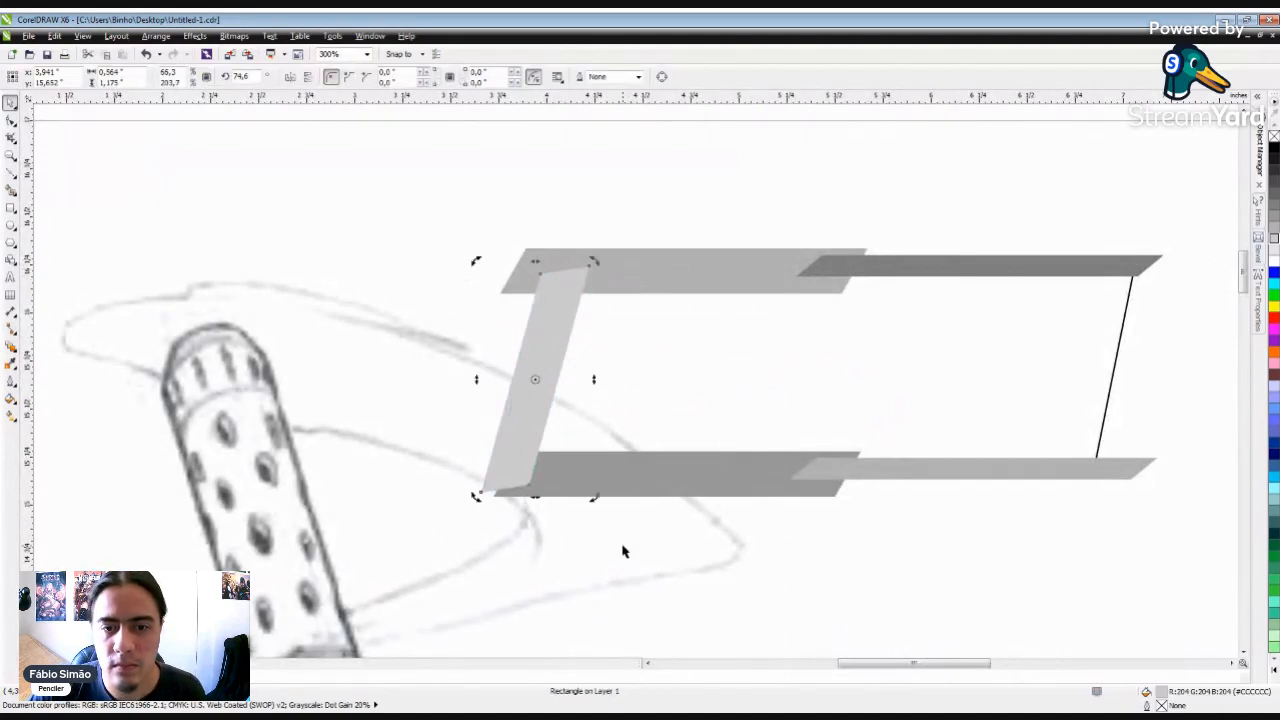
drag(536, 402, 533, 398)
click(530, 405)
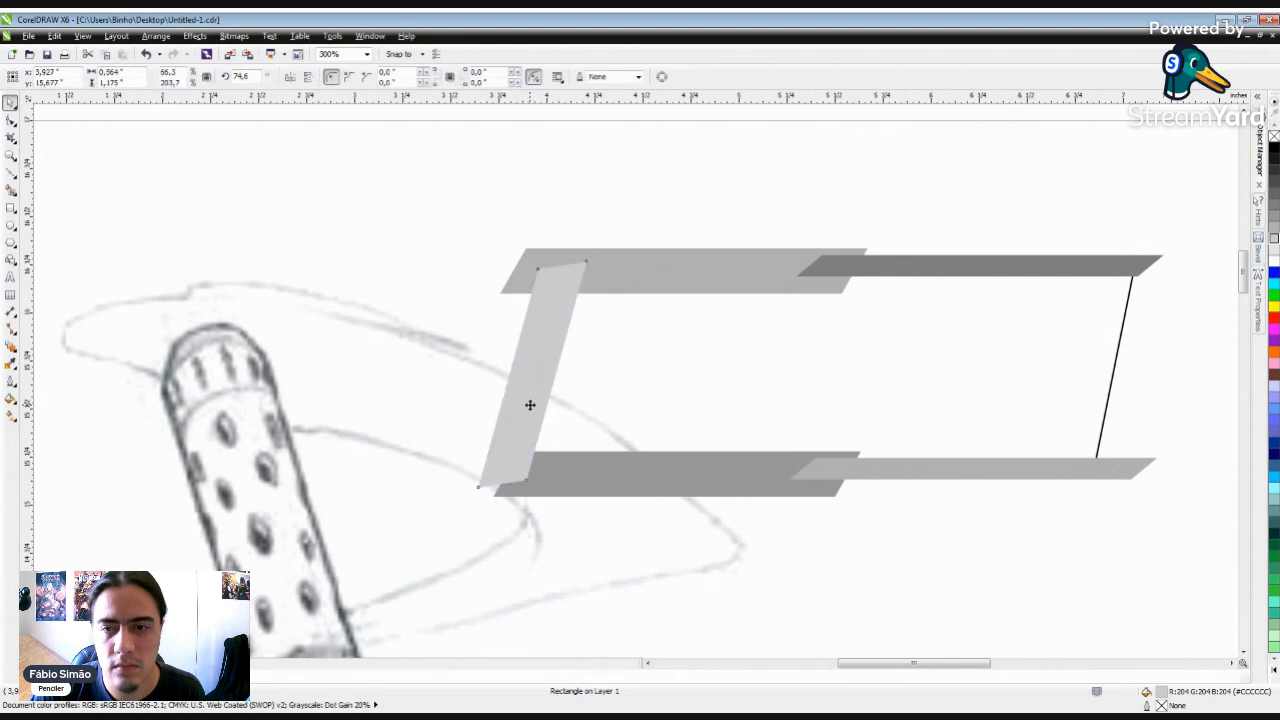
scroll(530, 404, down, 1)
click(644, 486)
scroll(689, 349, down, 2)
scroll(699, 383, up, 2)
scroll(541, 283, up, 1)
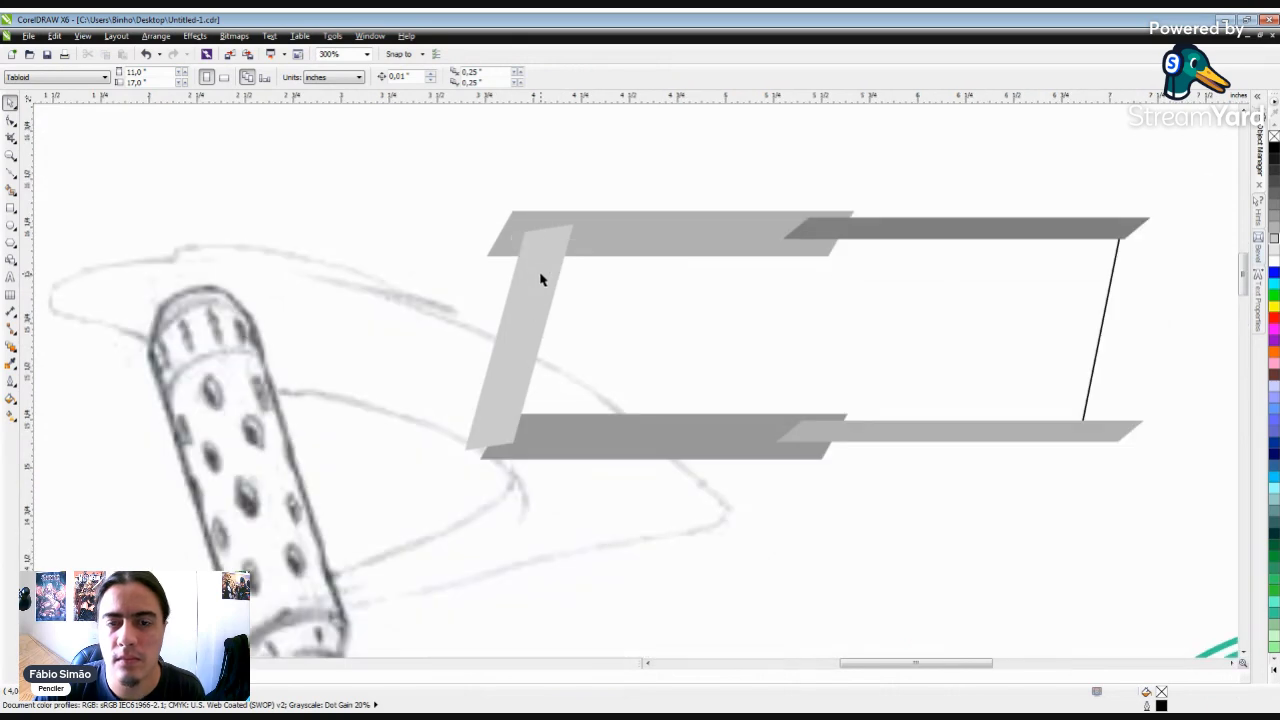
Step: Draw a small ellipse about 0.11 by 0.10 inches on the slanted bar's upper end, filled with gray #808080 and without outline
click(10, 226)
drag(537, 236, 567, 259)
click(1273, 227)
right_click(1273, 136)
click(11, 104)
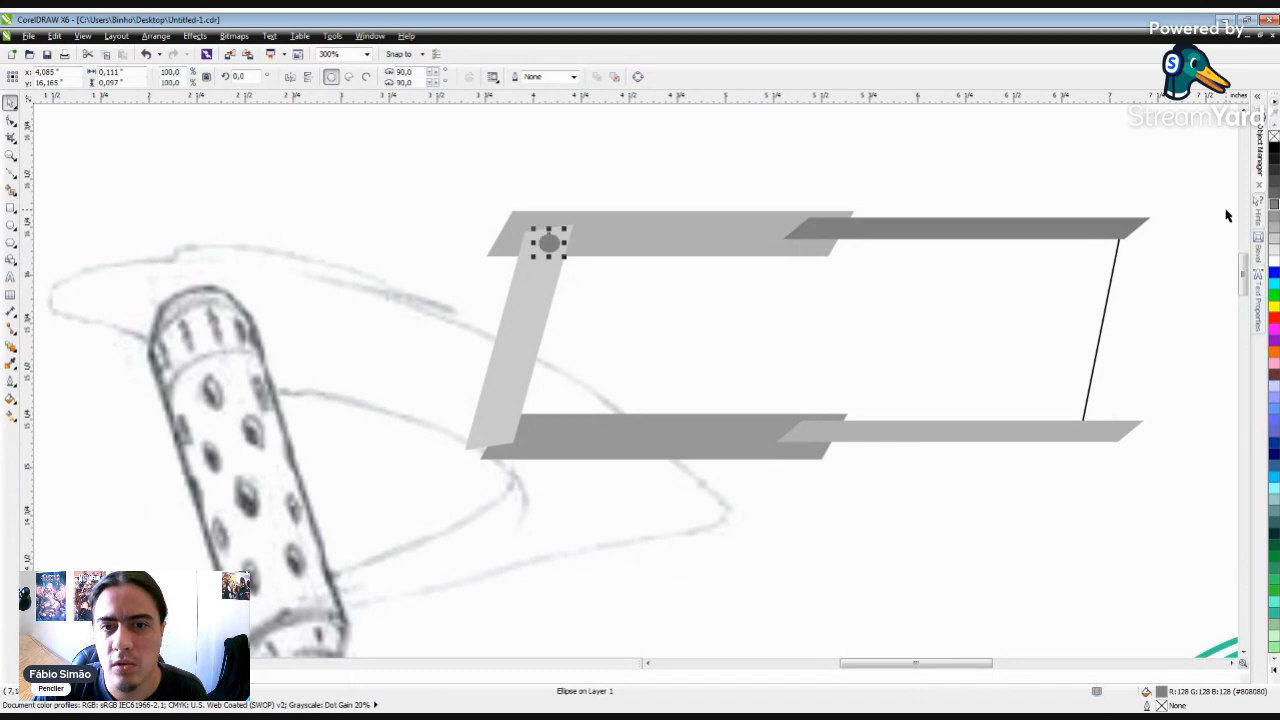
Step: Place a copy of the gray rivet ellipse on the slanted bar's lower end
click(547, 153)
scroll(560, 255, up, 2)
drag(535, 257, 434, 627)
scroll(503, 449, down, 2)
scroll(530, 420, up, 2)
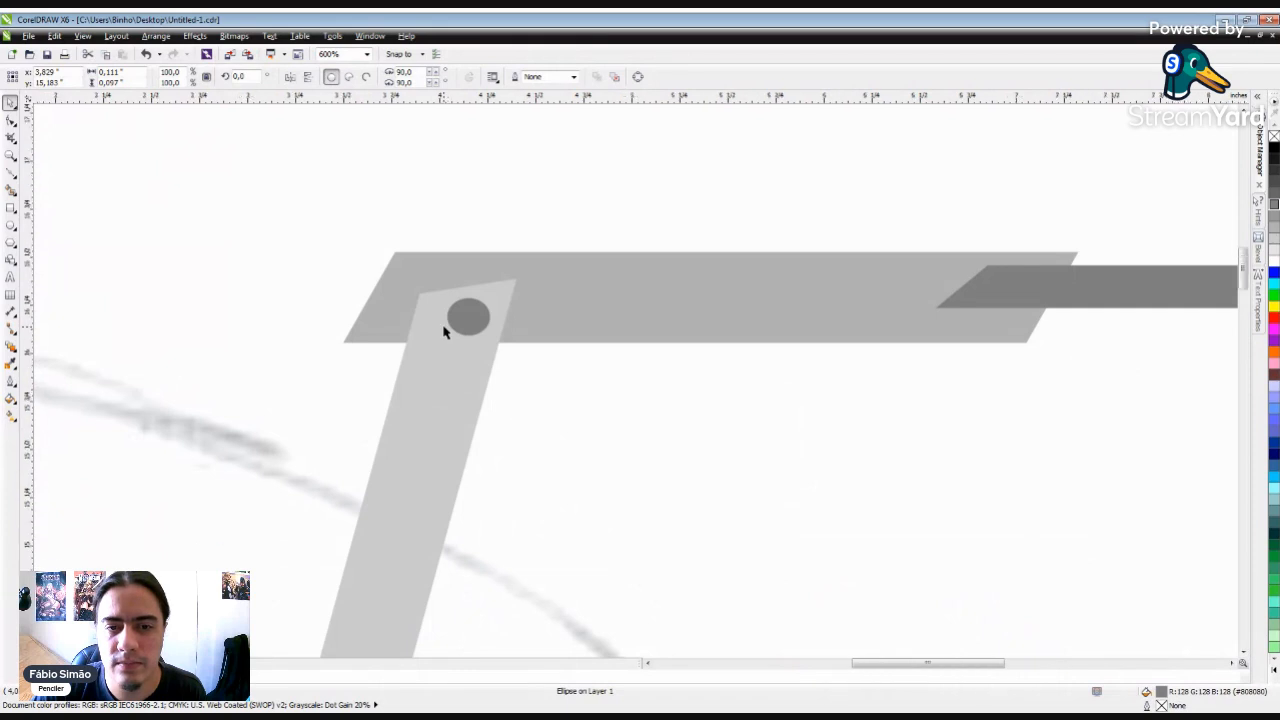
Step: Add two smaller rivet copies, scaled to about 67%, side by side above the lower rivet
scroll(445, 332, down, 2)
scroll(409, 509, up, 2)
drag(403, 509, 451, 457)
drag(364, 441, 380, 452)
scroll(444, 405, down, 2)
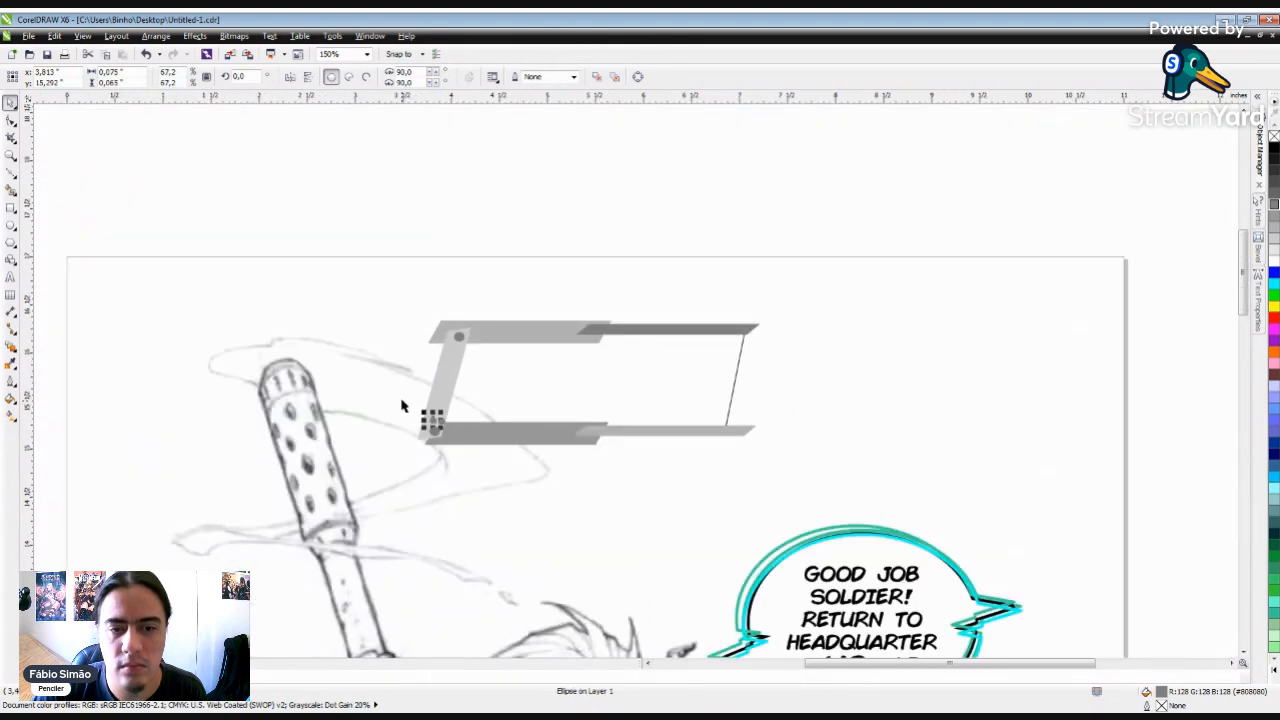
click(410, 383)
Step: Rotate the light gray slanted bar to 72.6° so it leans further right beneath the rivets
scroll(410, 383, up, 1)
click(491, 350)
click(523, 281)
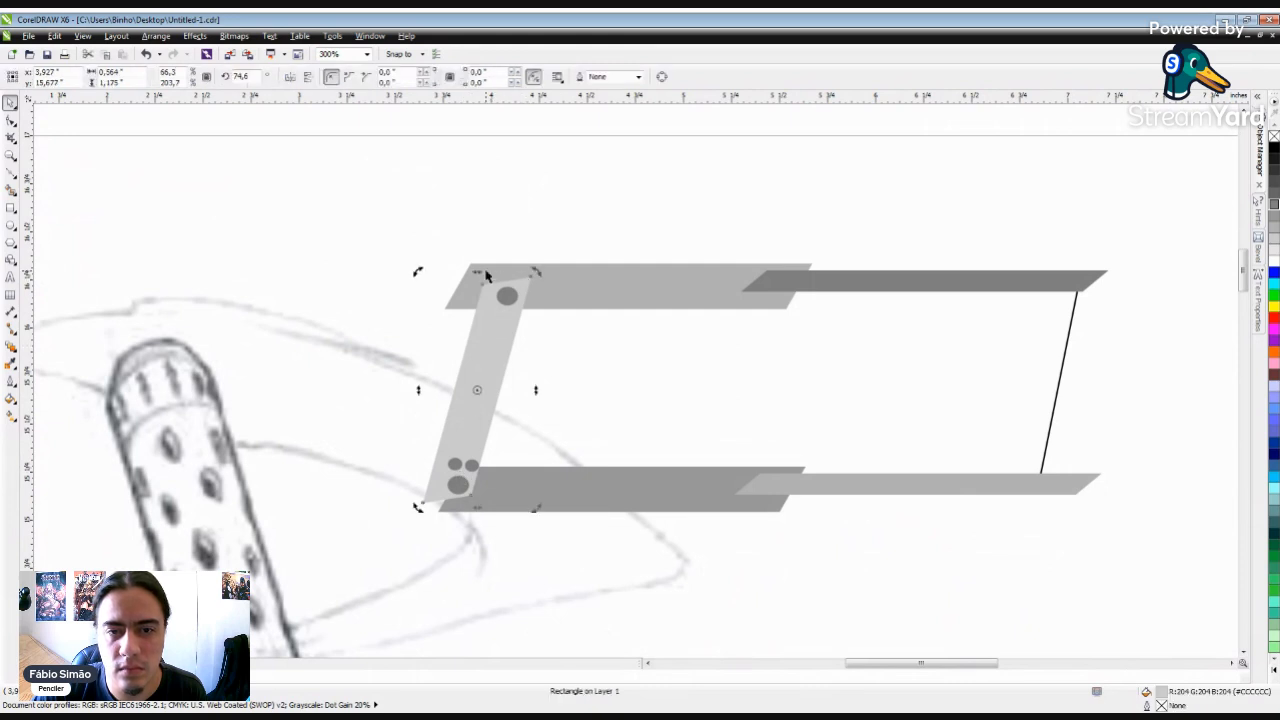
drag(474, 270, 486, 275)
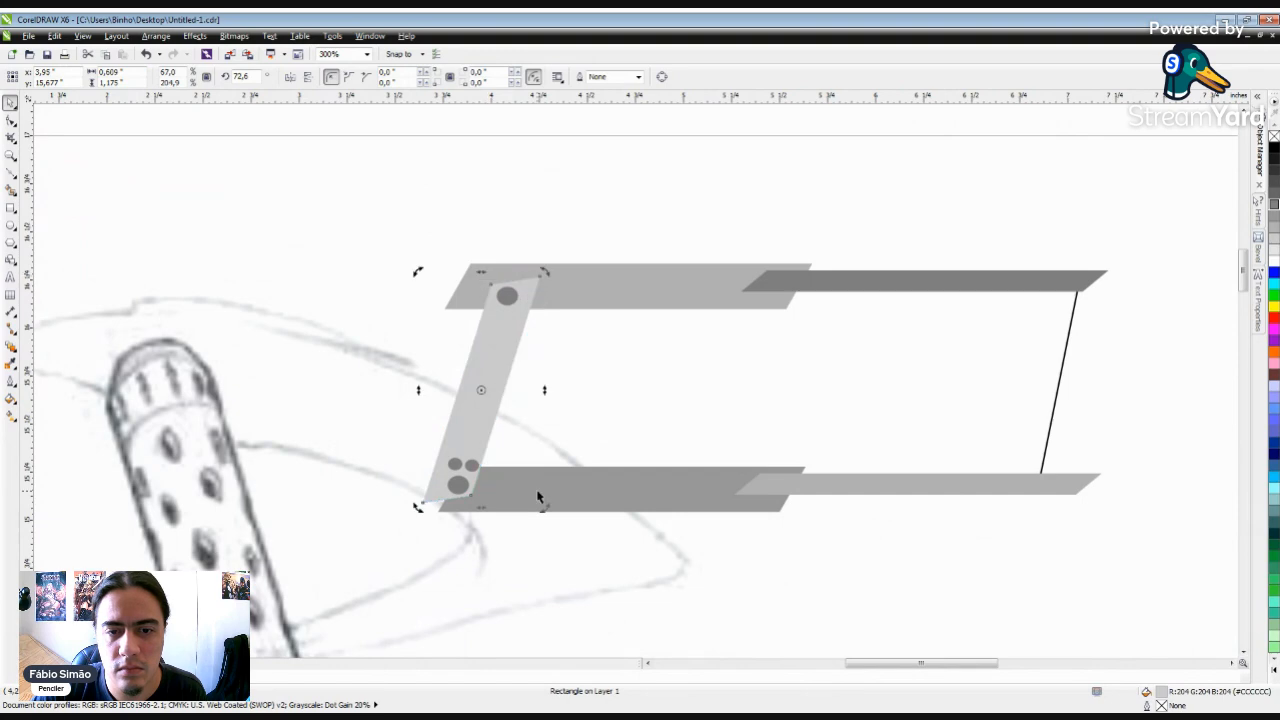
click(563, 546)
scroll(521, 394, down, 2)
scroll(540, 400, up, 2)
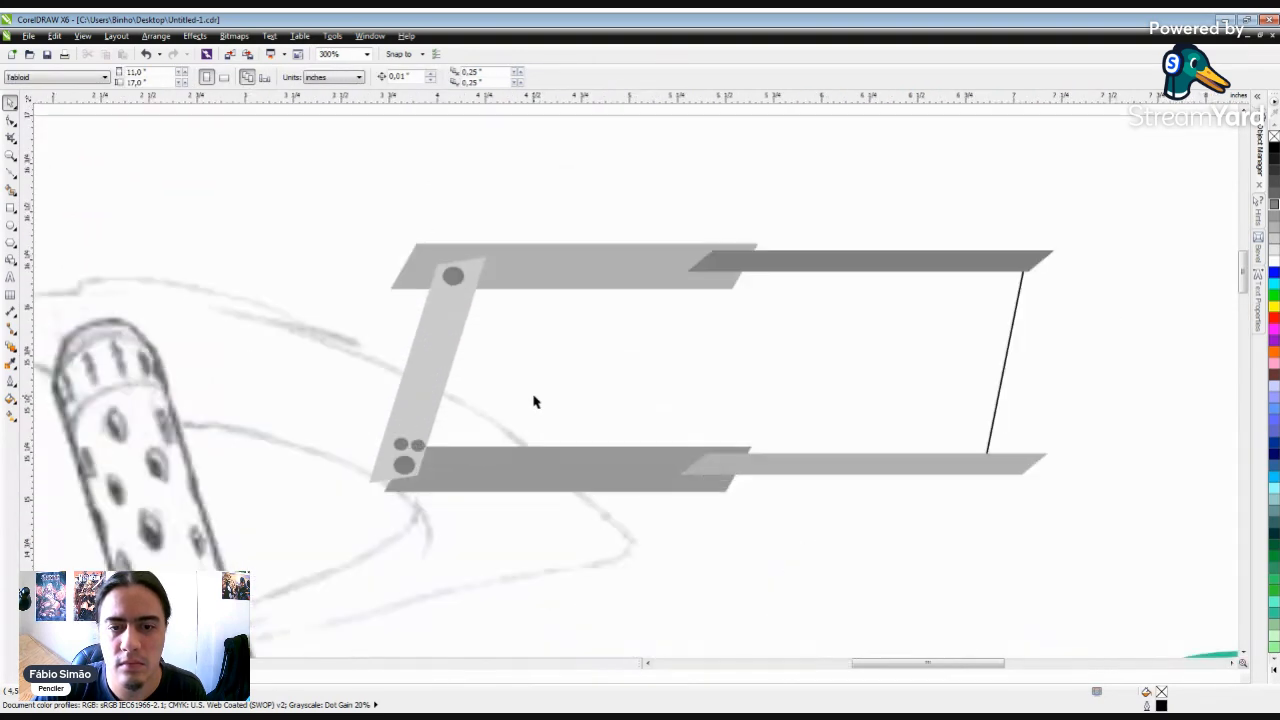
Step: Copy the two small rivets onto the thick top bar near the thin bar's start and turn the pair vertical
drag(337, 412, 686, 300)
click(655, 266)
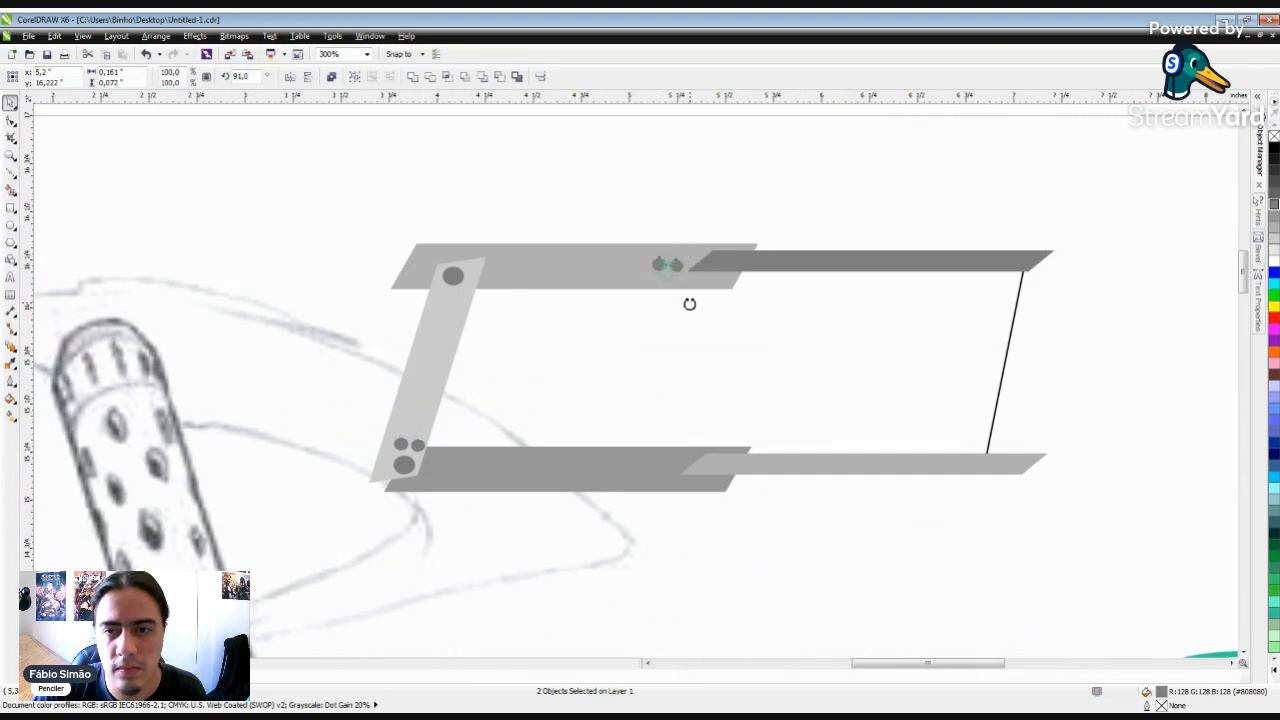
click(688, 205)
scroll(636, 318, down, 1)
scroll(629, 277, up, 1)
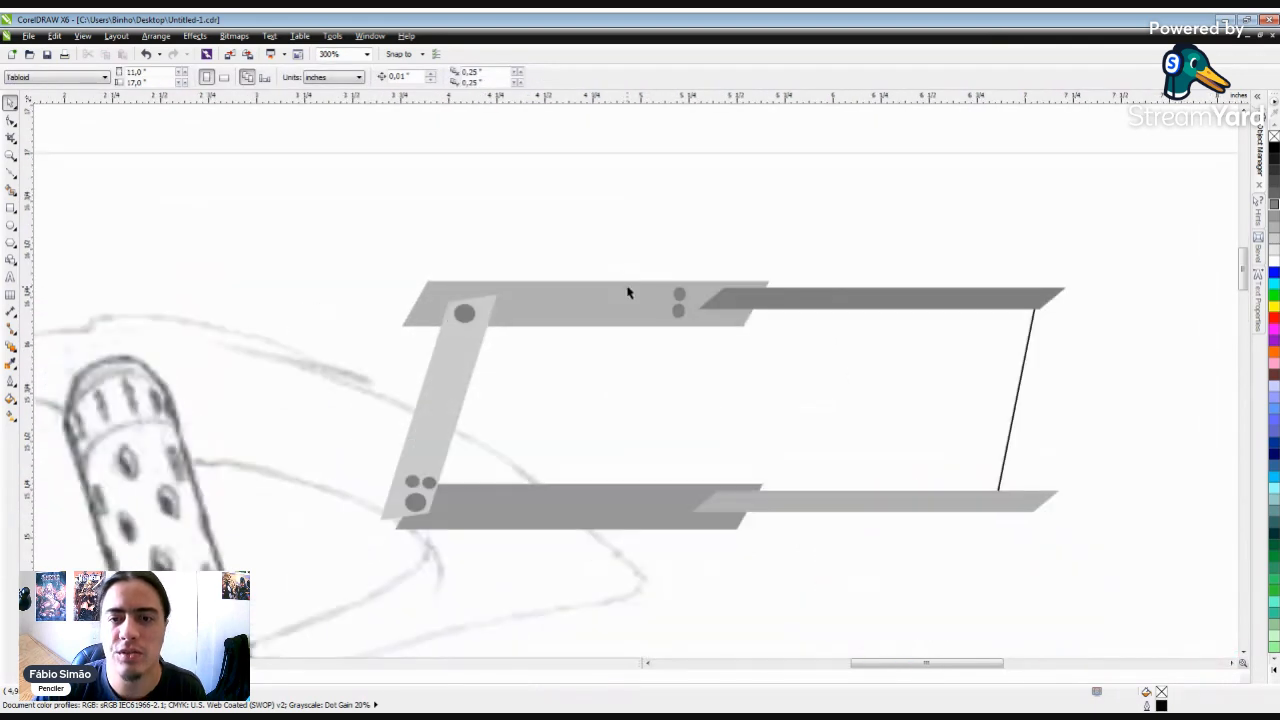
Step: Duplicate one small rivet to the left of the vertical pair, forming a triangle on the top bar
scroll(679, 303, up, 1)
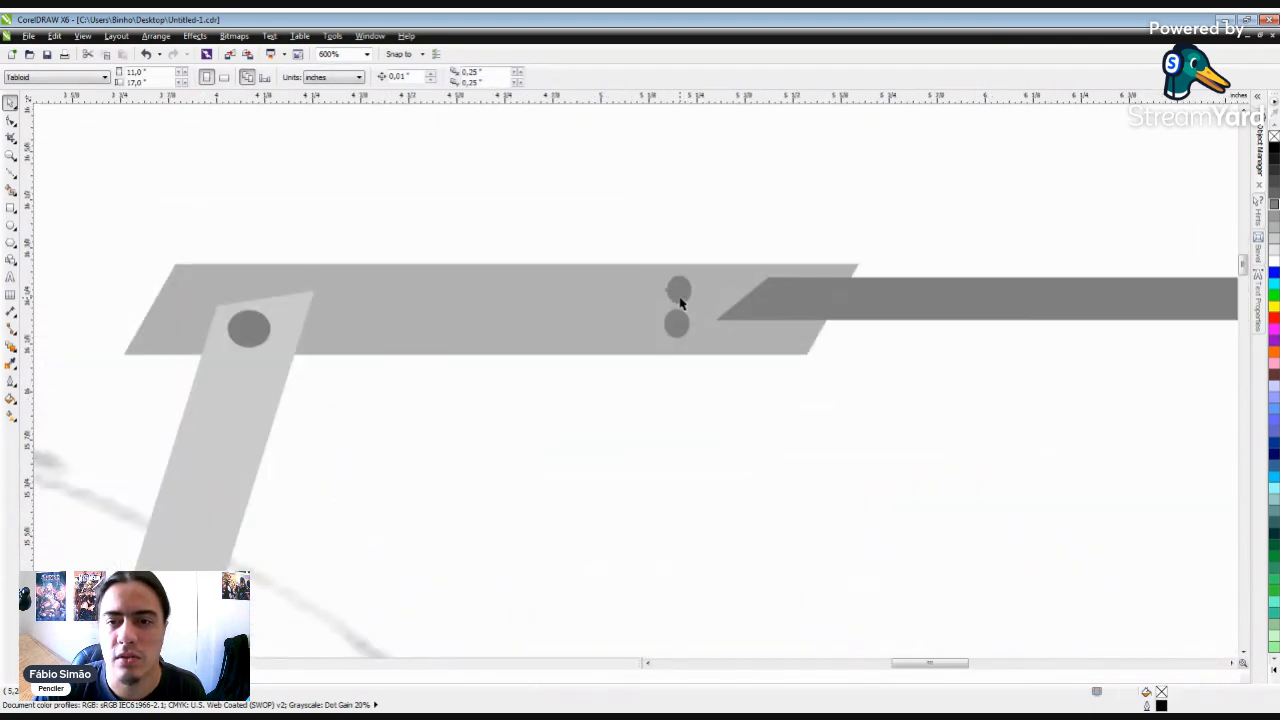
click(679, 300)
drag(680, 289, 653, 303)
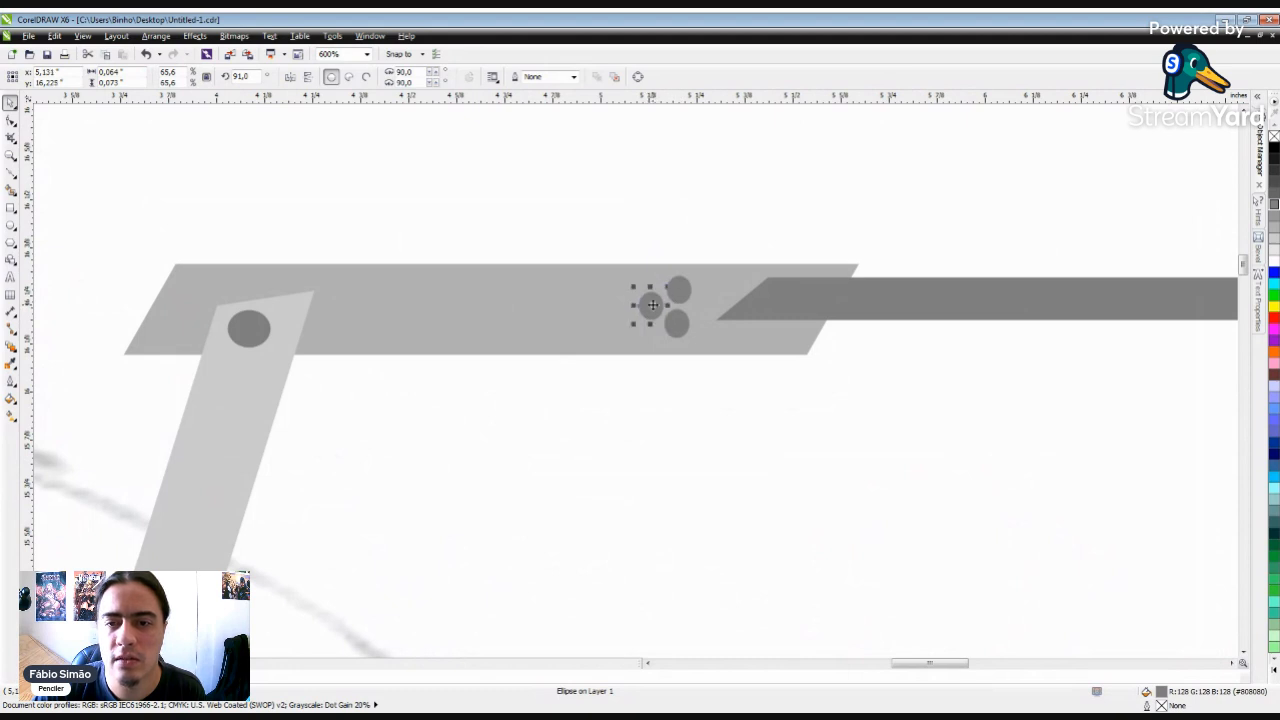
scroll(653, 303, down, 2)
click(954, 317)
scroll(646, 257, down, 1)
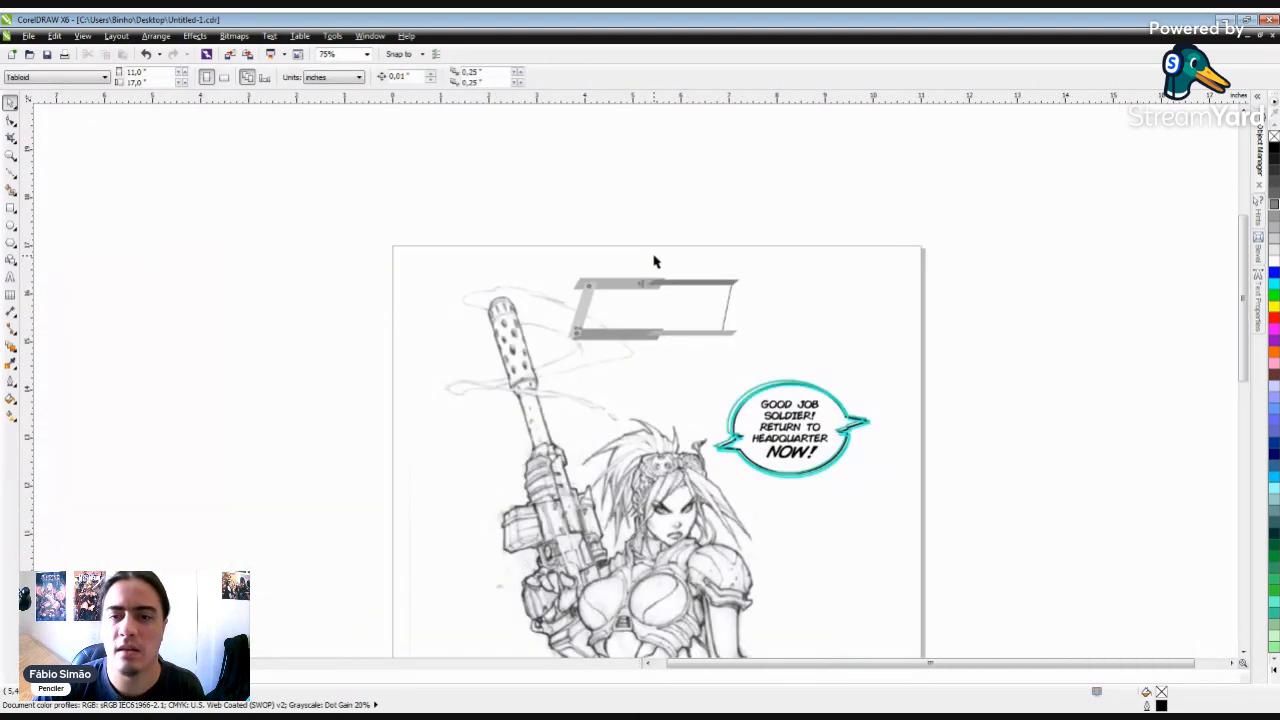
scroll(669, 269, up, 3)
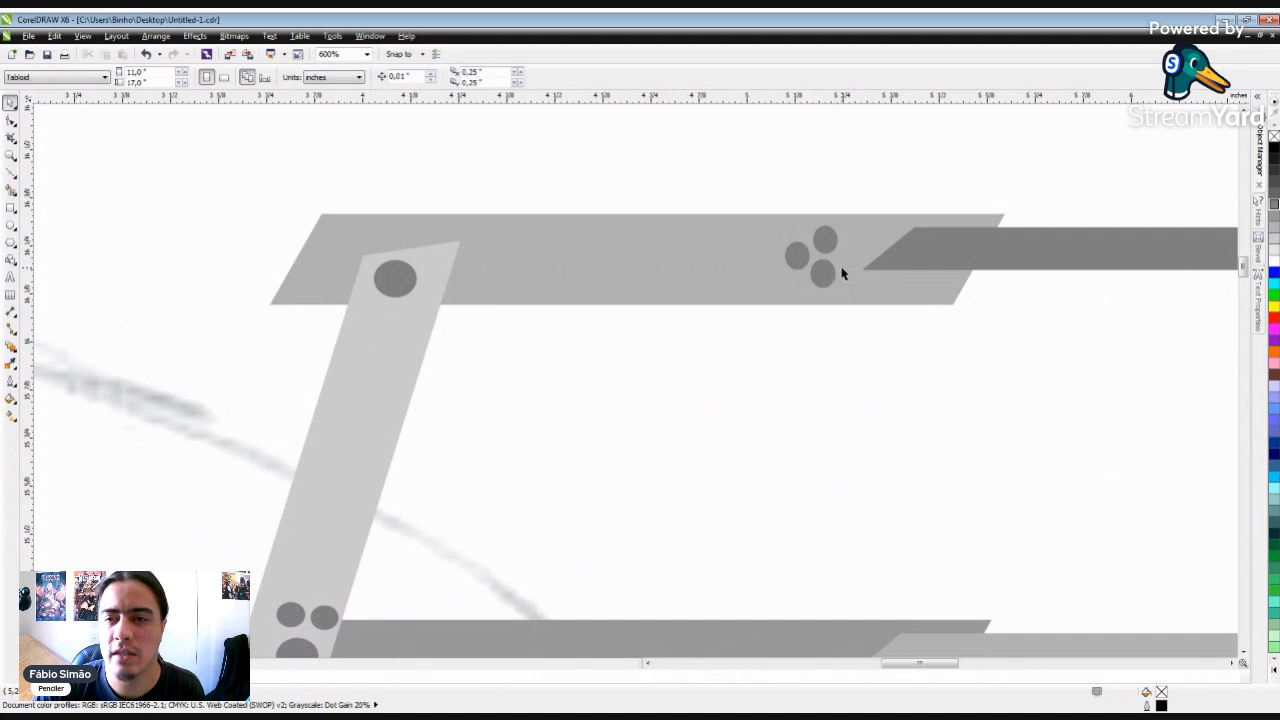
Step: Extend the top bar's rivet pattern leftward with copies of the vertical pair and the single rivet
click(823, 276)
shift+click(831, 236)
drag(825, 254, 746, 252)
click(797, 256)
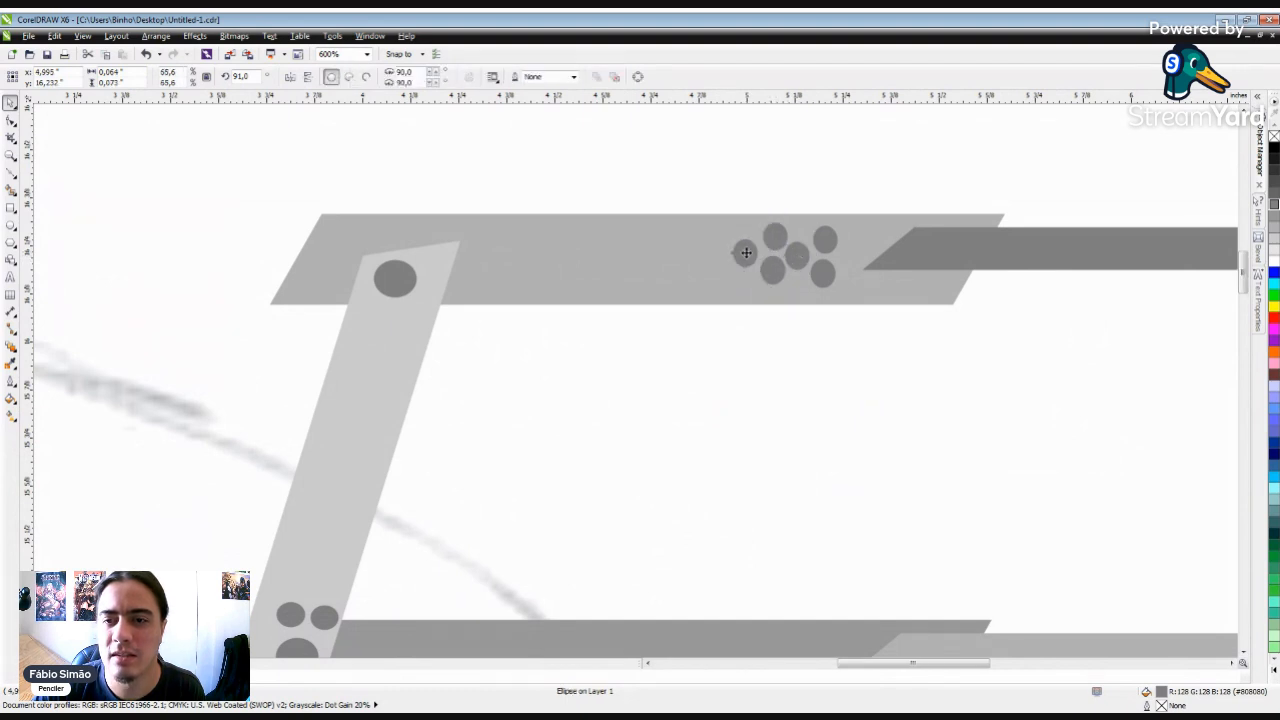
scroll(746, 252, down, 3)
click(1040, 295)
scroll(672, 295, down, 2)
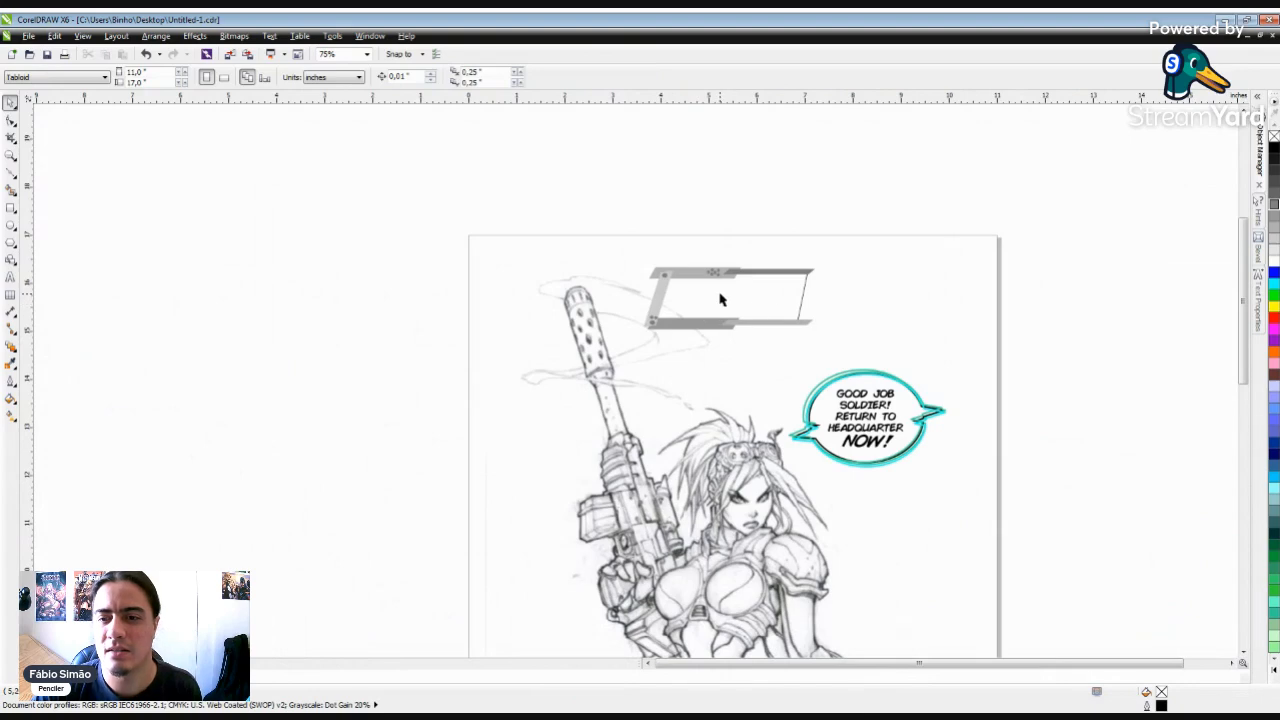
Step: Shorten the thick top bar from its left end to about 1.71 inches wide, ending at the slanted bar
scroll(720, 295, up, 3)
click(518, 220)
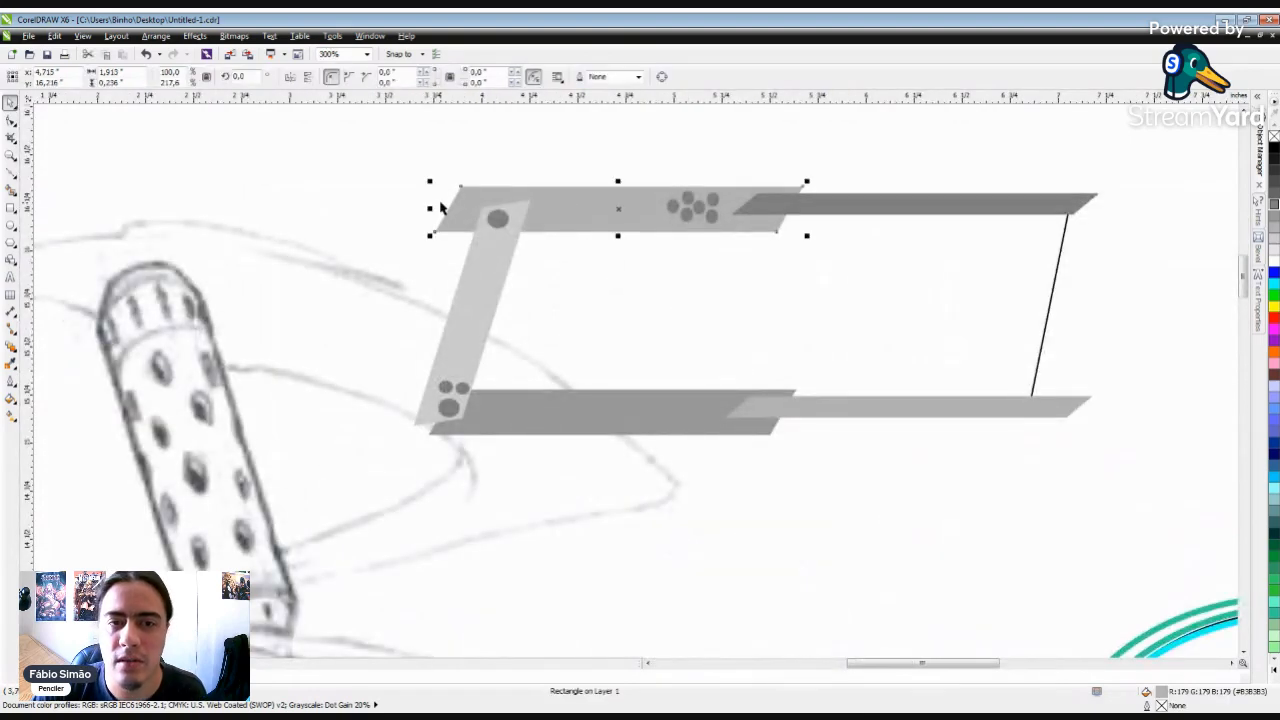
drag(429, 209, 468, 220)
scroll(497, 194, down, 1)
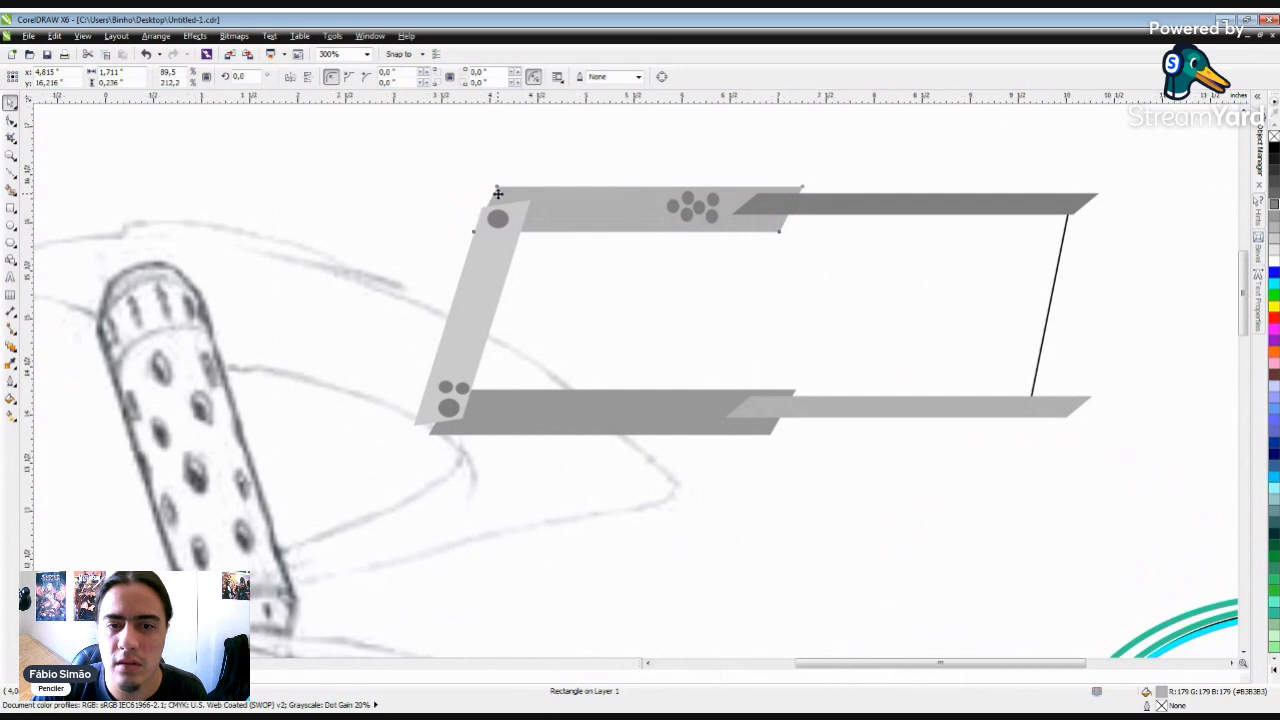
click(960, 296)
scroll(766, 242, down, 2)
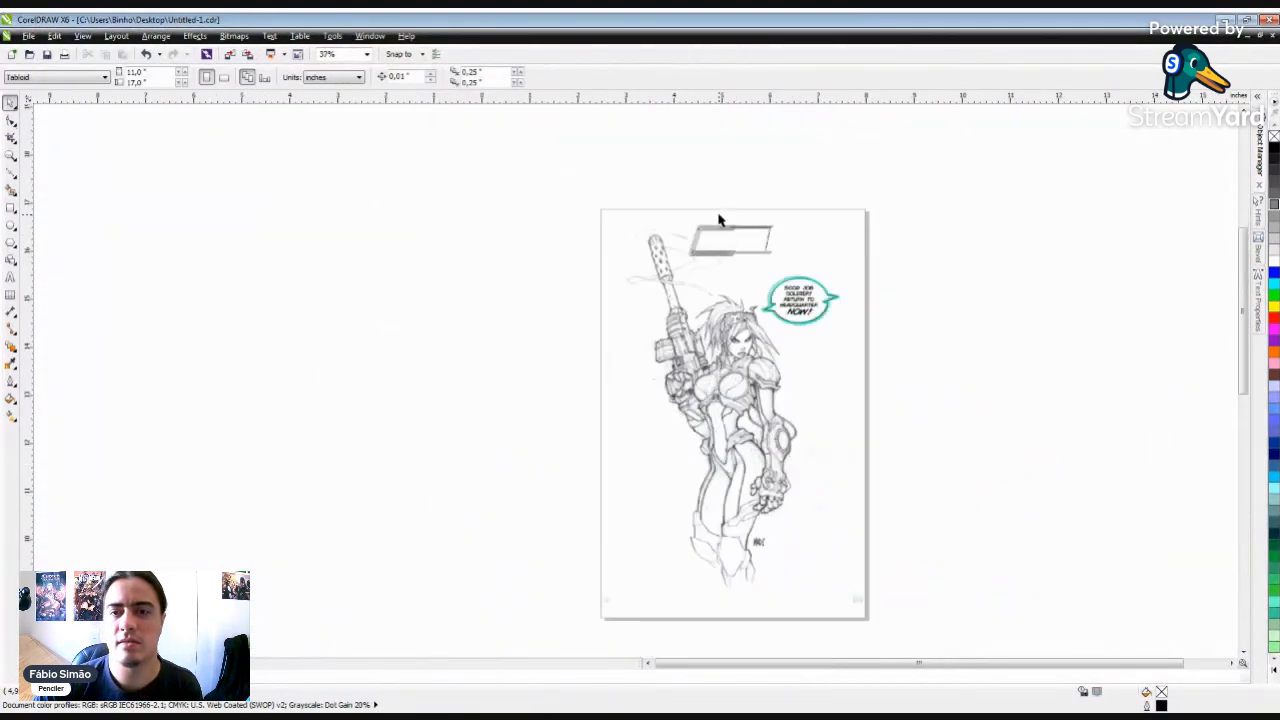
Step: Move the slanted outlined rectangle out of the gray frame to the empty area on its right
scroll(720, 217, up, 2)
scroll(893, 320, up, 1)
click(871, 319)
scroll(520, 251, down, 1)
click(778, 317)
drag(637, 289, 1061, 297)
click(404, 140)
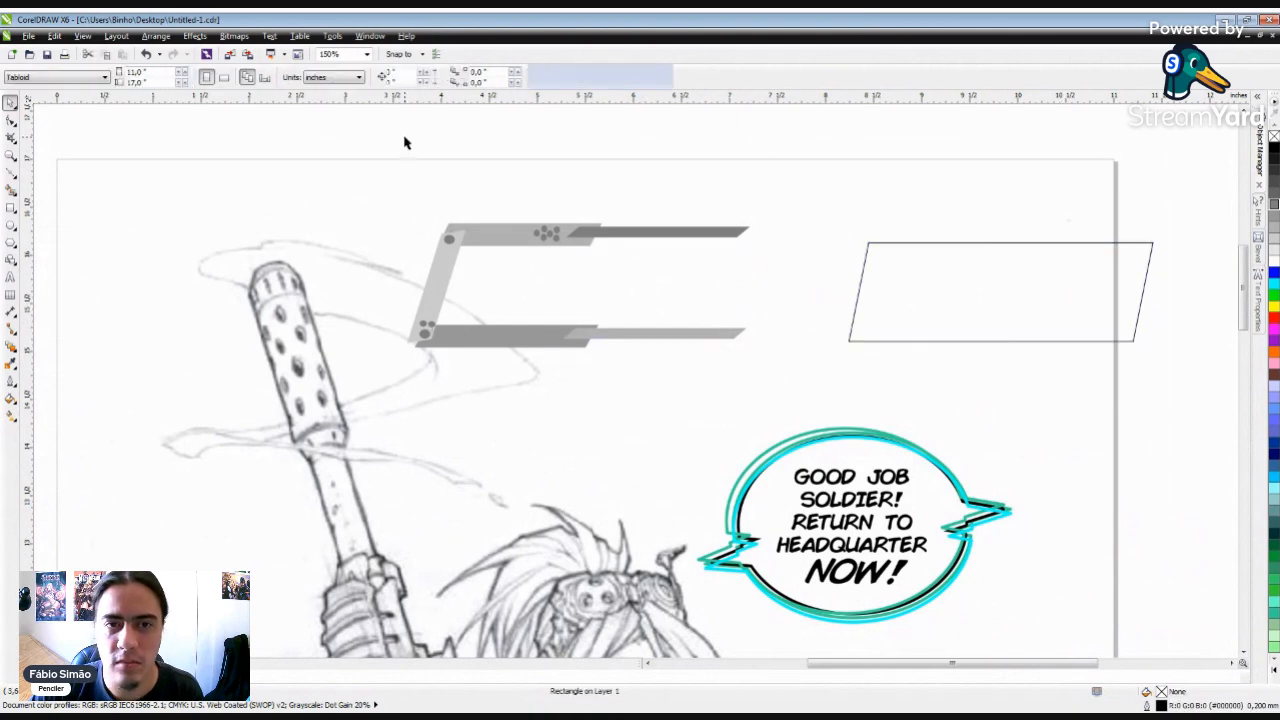
Step: Give all bars and rivets of the frame a 0.5 mm outline placed behind the fill, colored dark gray
drag(403, 146, 762, 369)
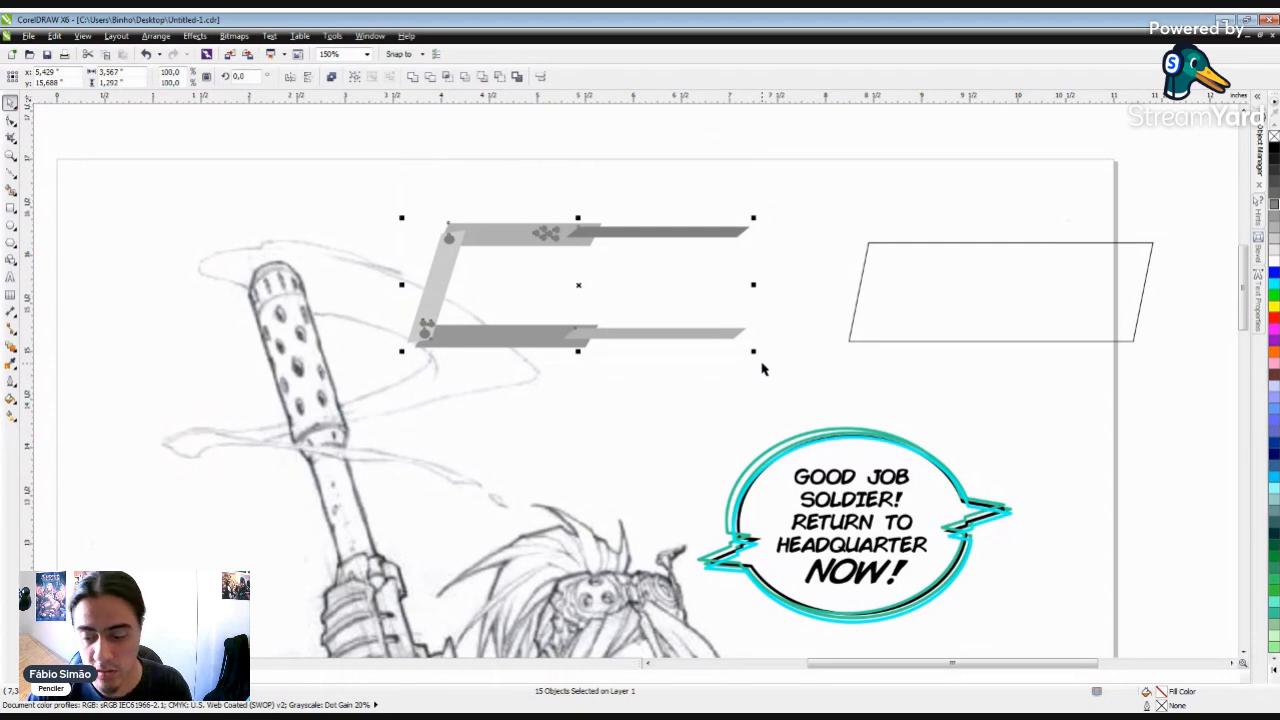
key(F12)
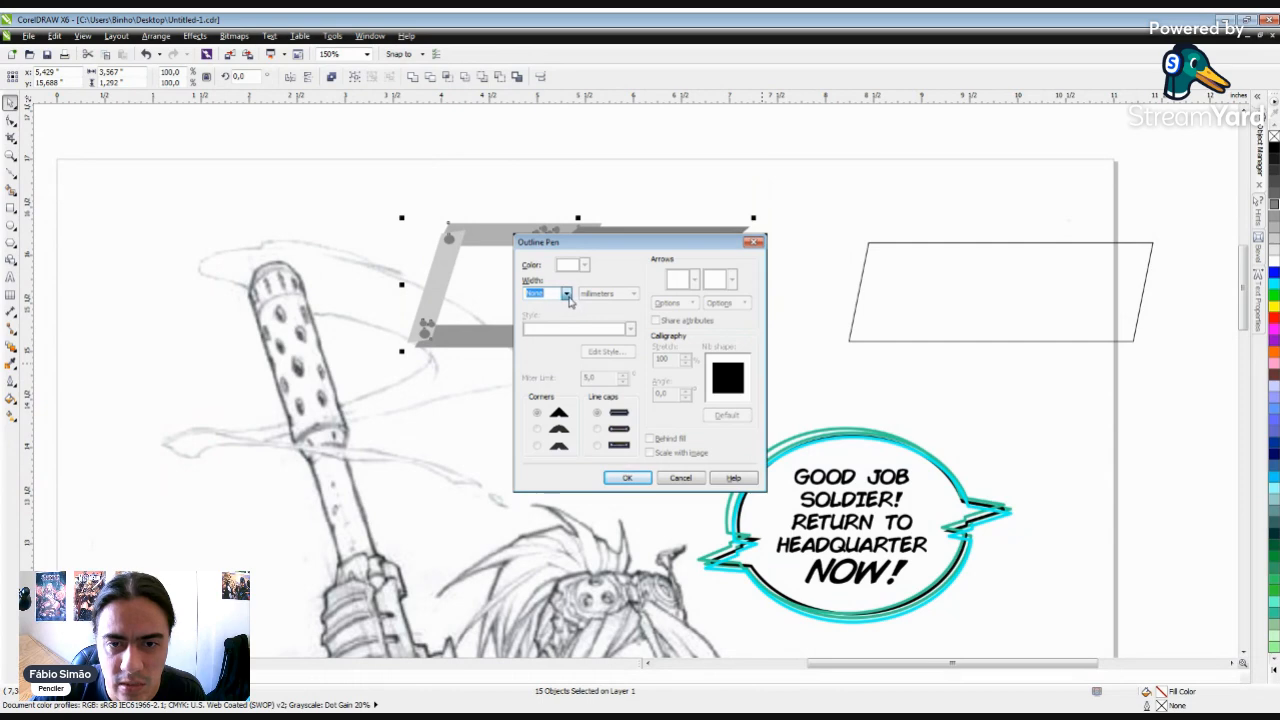
click(549, 350)
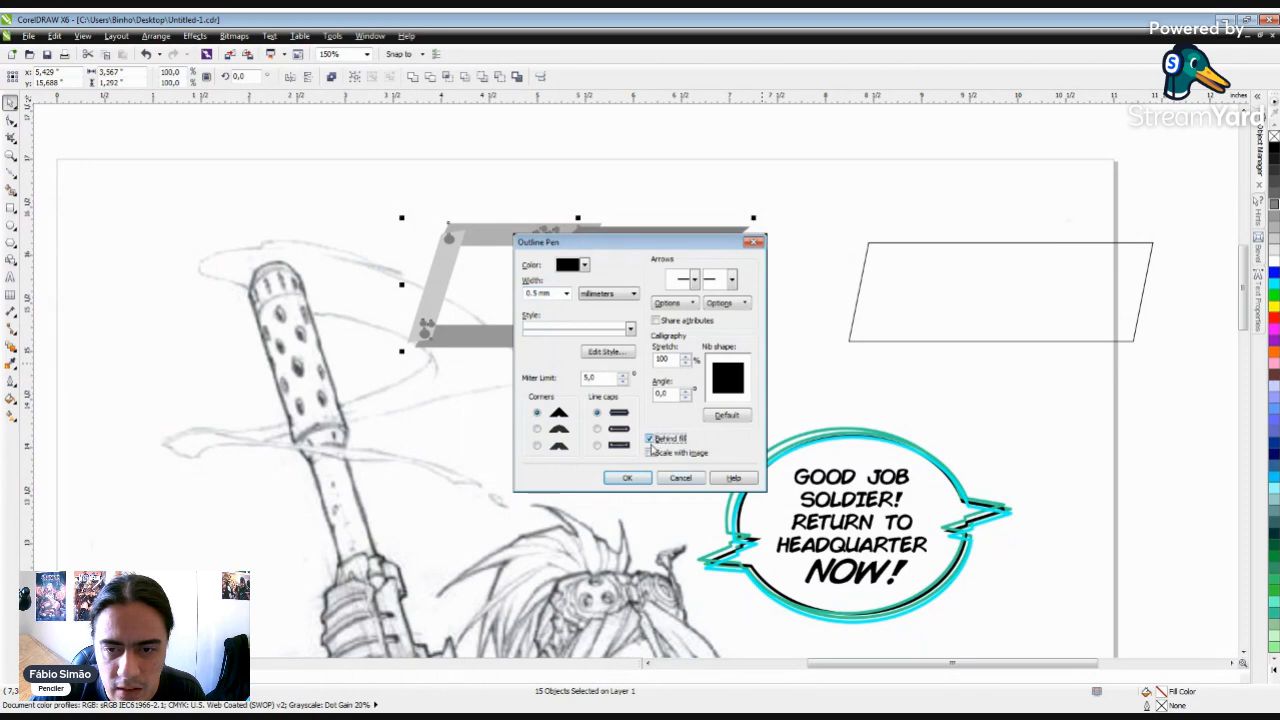
click(638, 478)
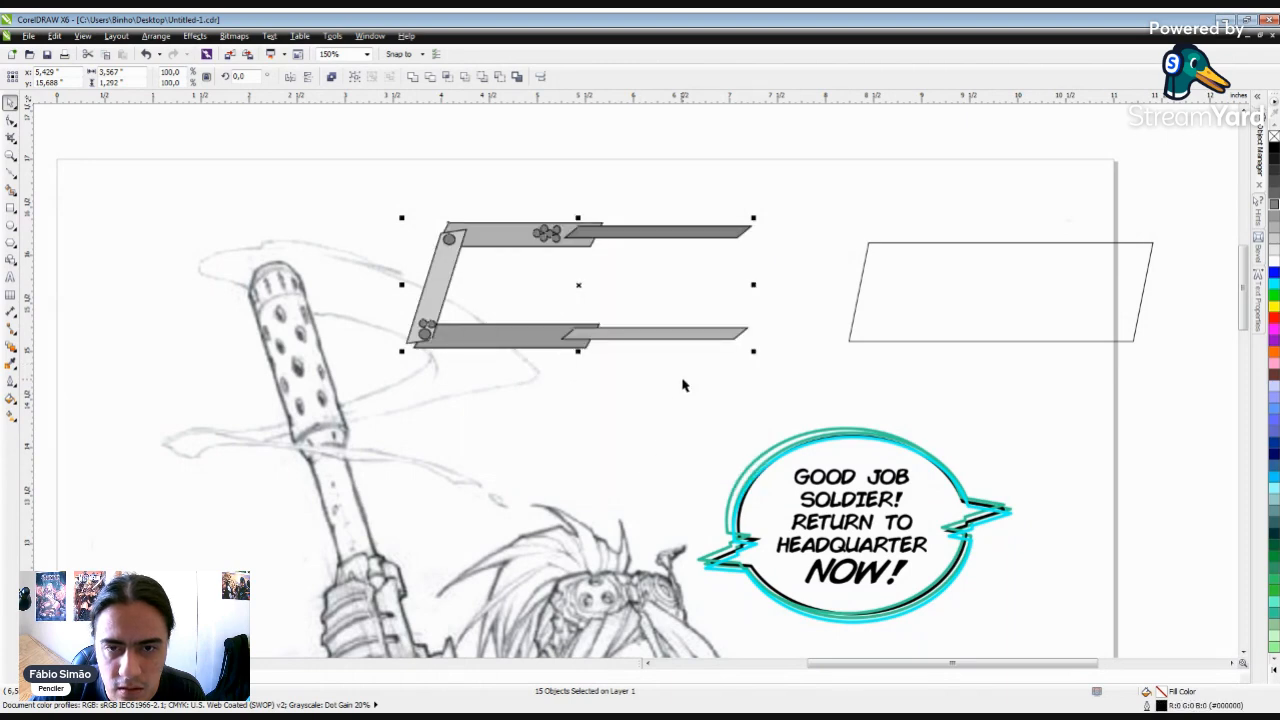
scroll(806, 278, down, 2)
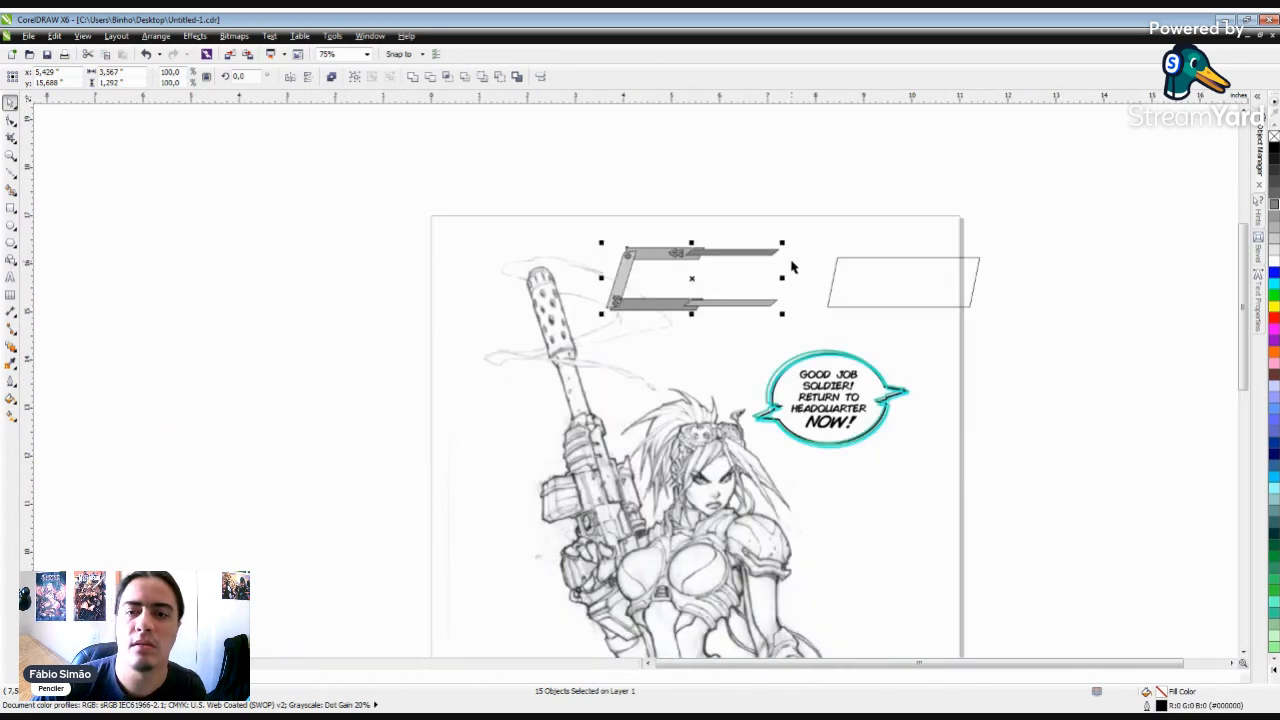
scroll(792, 266, up, 2)
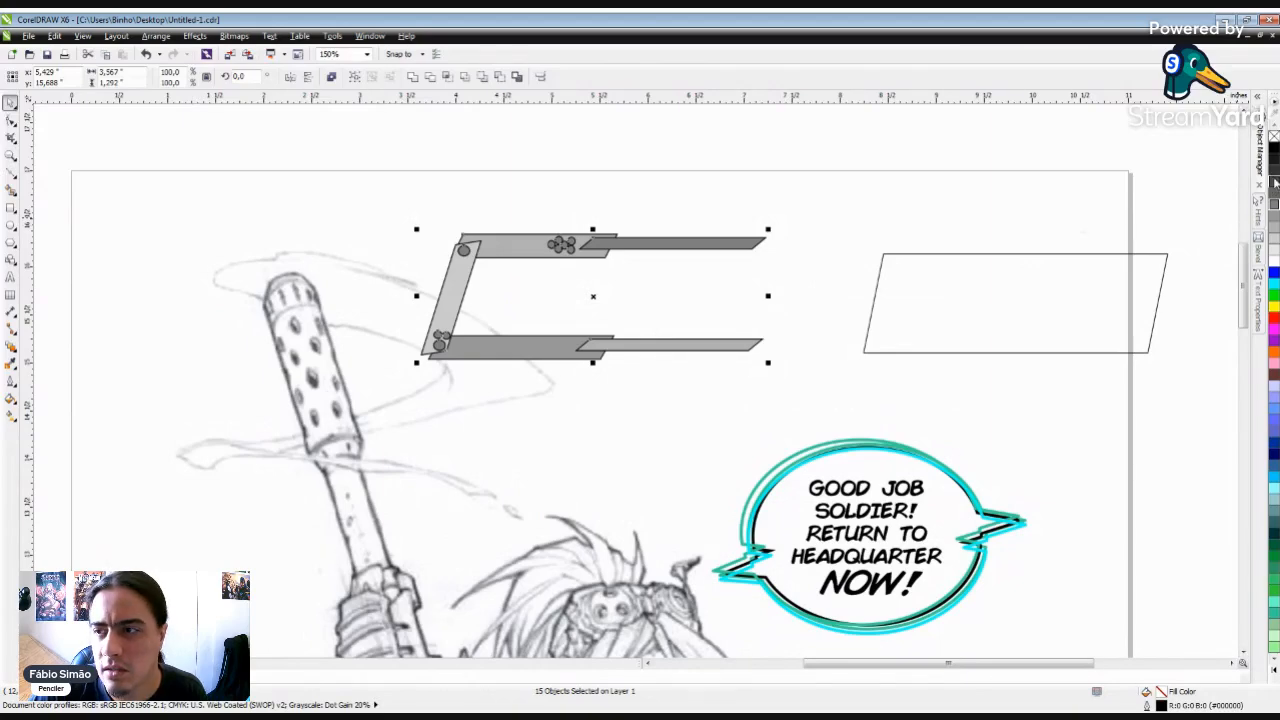
click(798, 156)
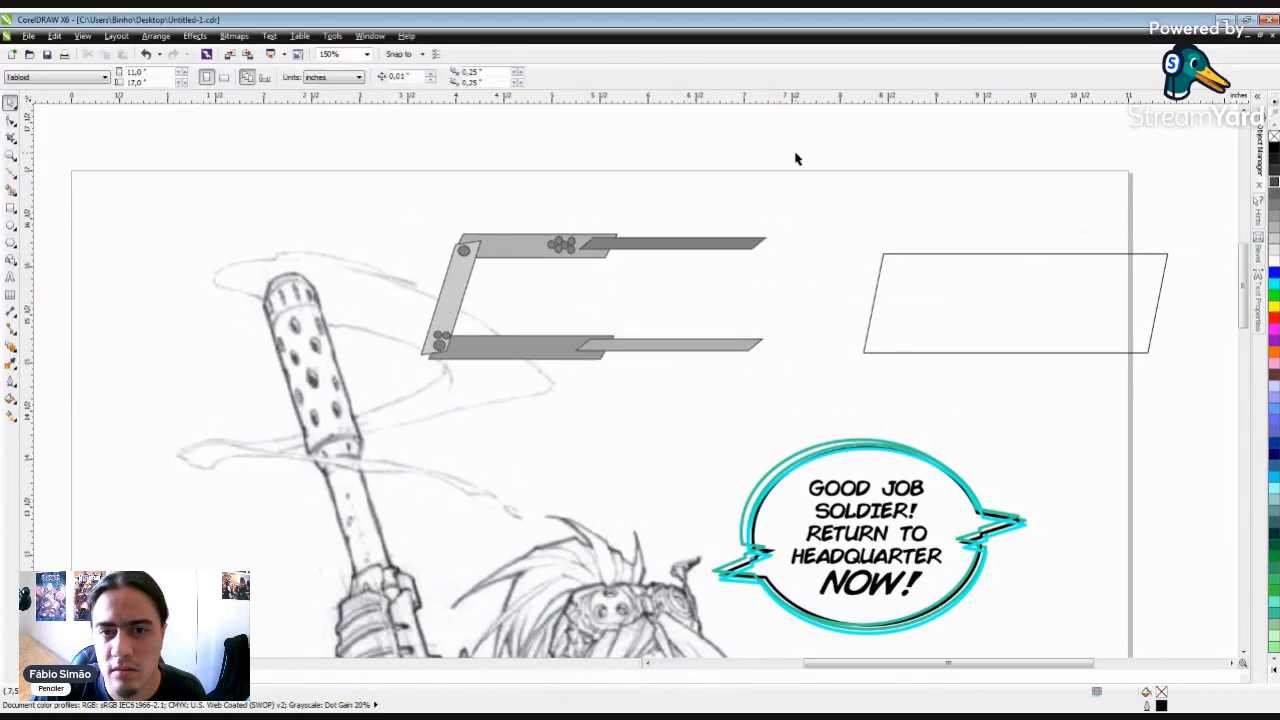
scroll(787, 166, down, 2)
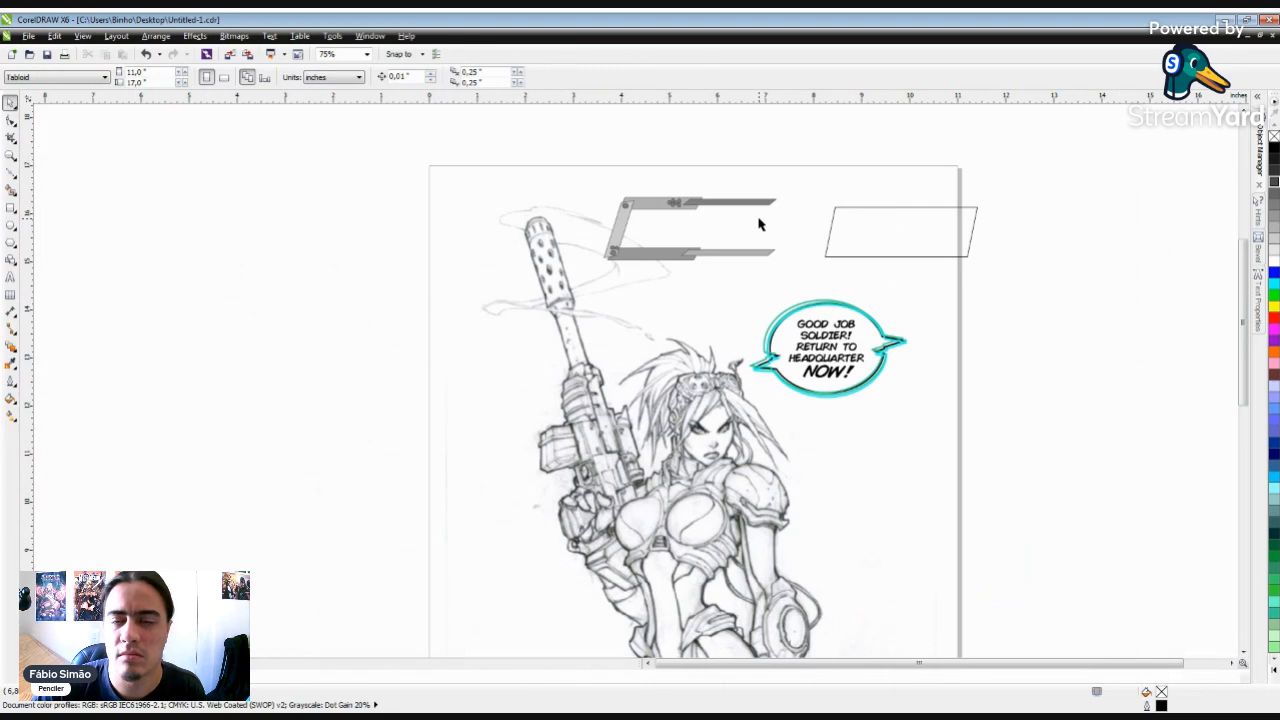
scroll(760, 220, up, 2)
scroll(746, 200, down, 2)
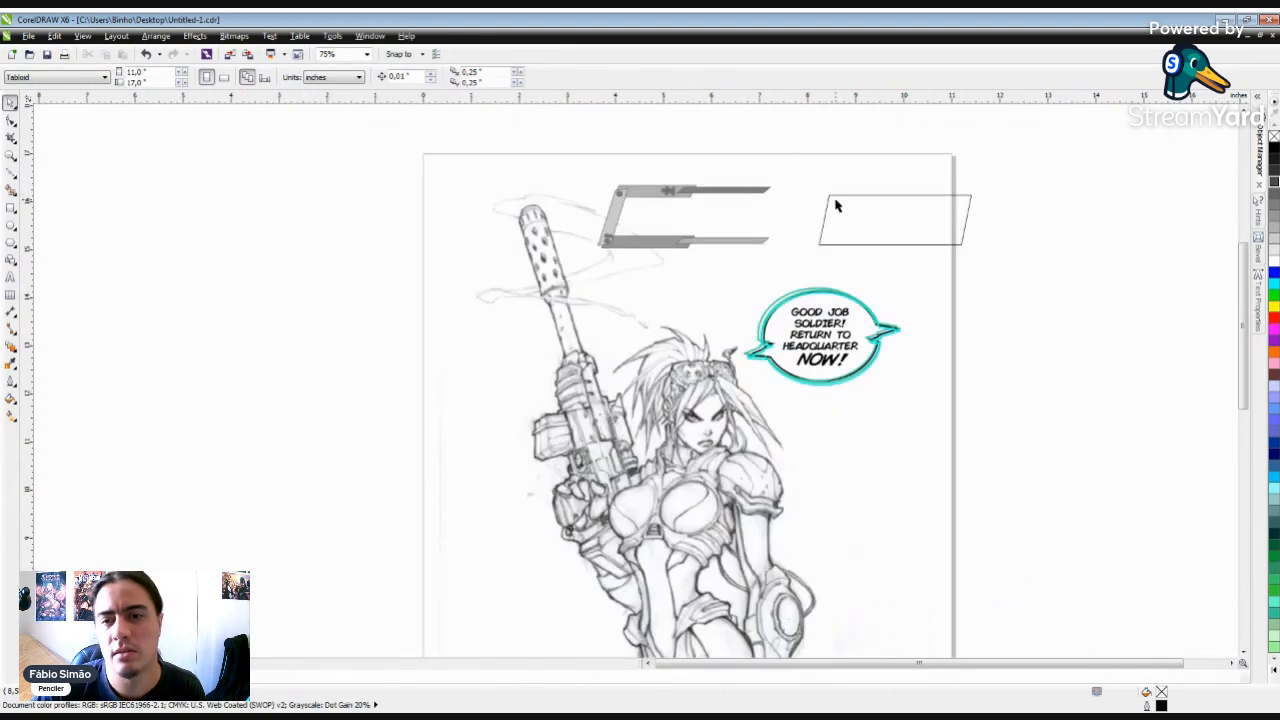
scroll(690, 200, up, 2)
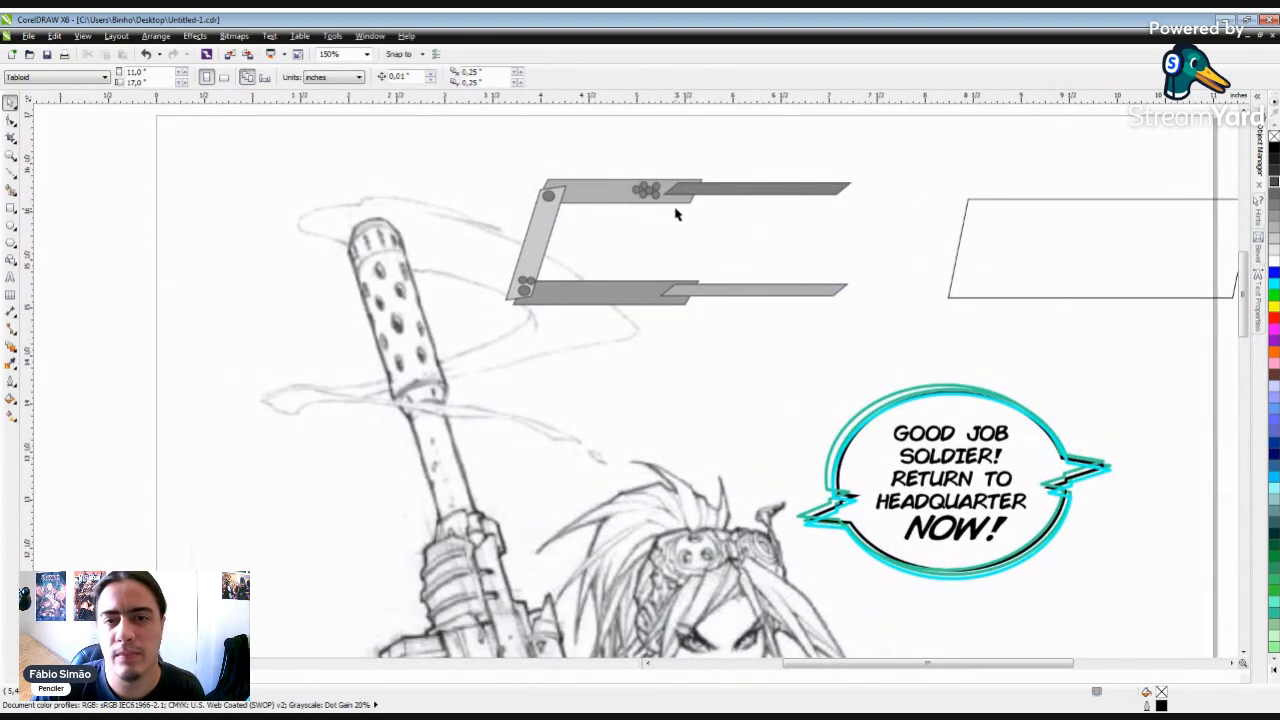
Step: Fill all bars and rivets of the frame with a linear two-color fountain fill from gray to dark gray at a 37.9° angle
scroll(608, 202, down, 2)
scroll(608, 202, up, 2)
click(608, 199)
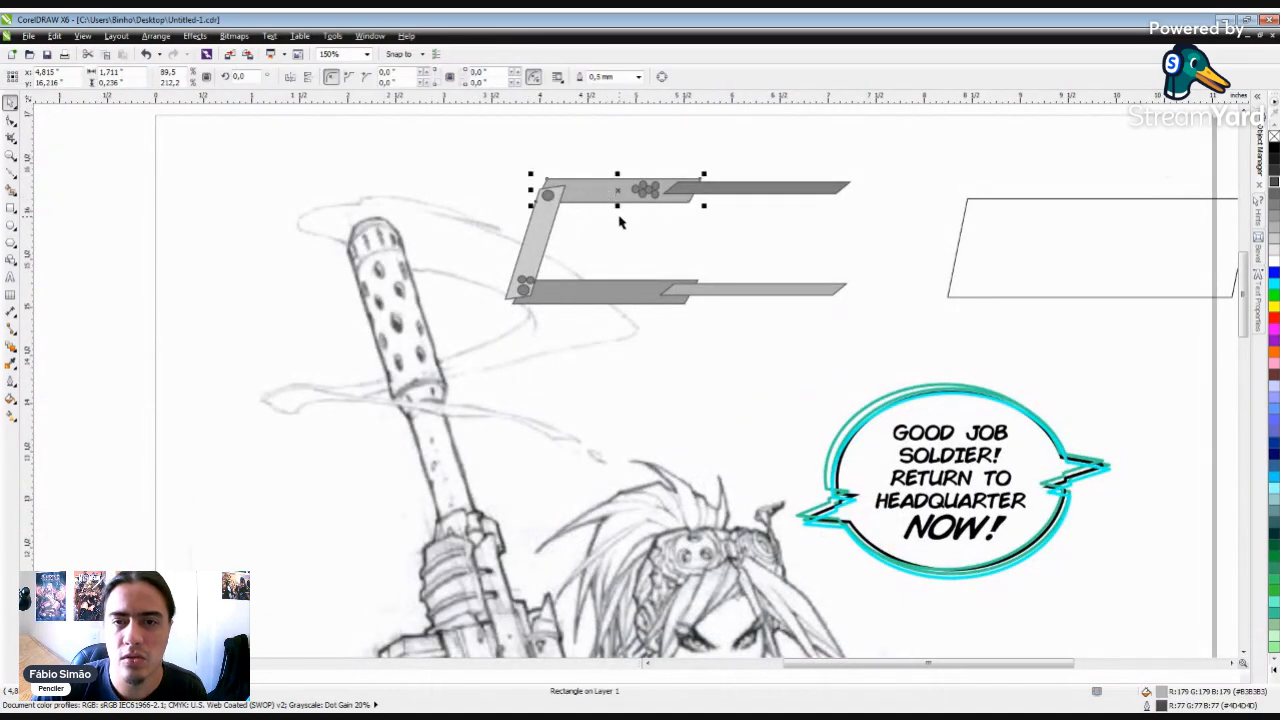
scroll(545, 207, down, 2)
click(523, 131)
drag(494, 122, 711, 263)
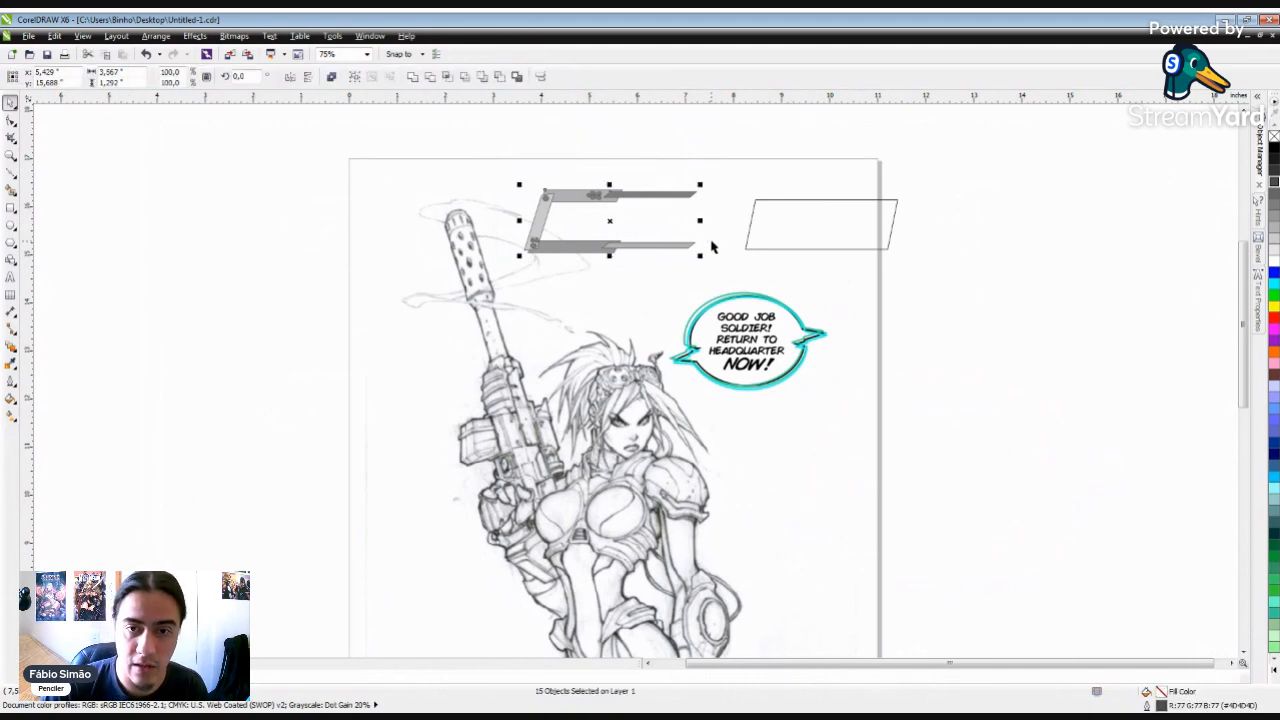
key(F11)
drag(685, 241, 900, 171)
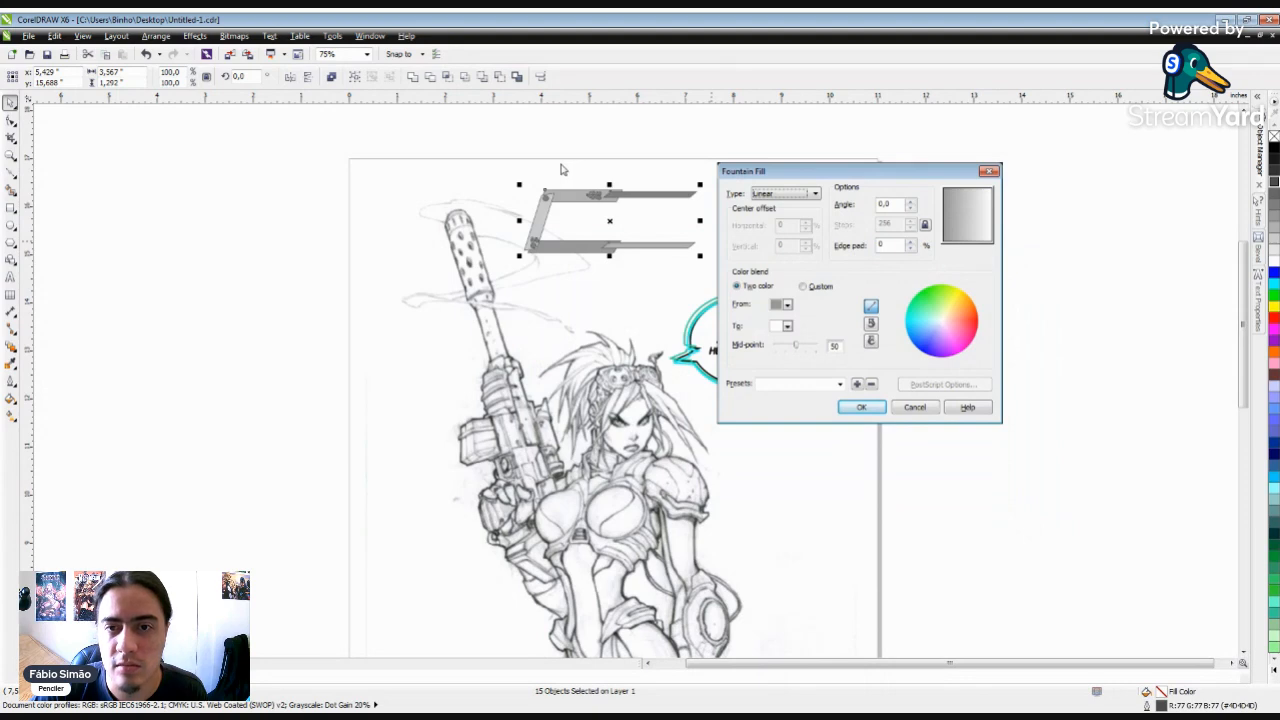
click(787, 326)
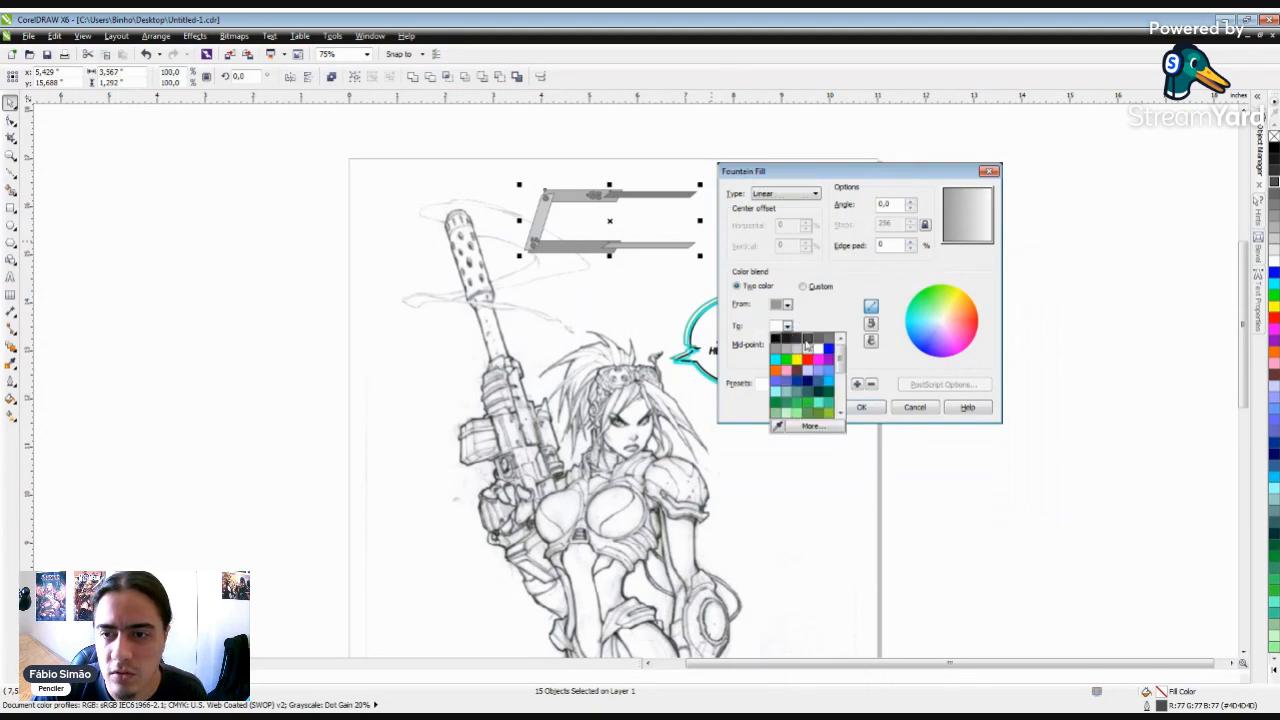
click(800, 346)
drag(947, 234, 979, 207)
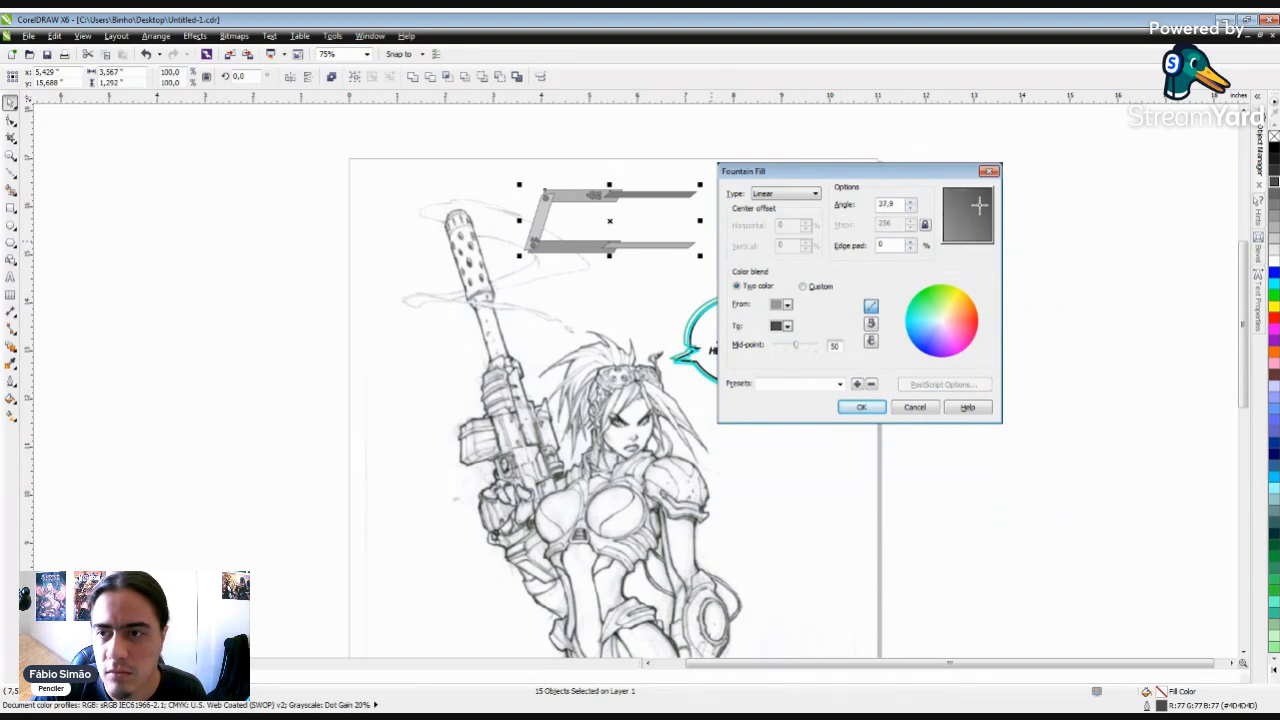
click(861, 407)
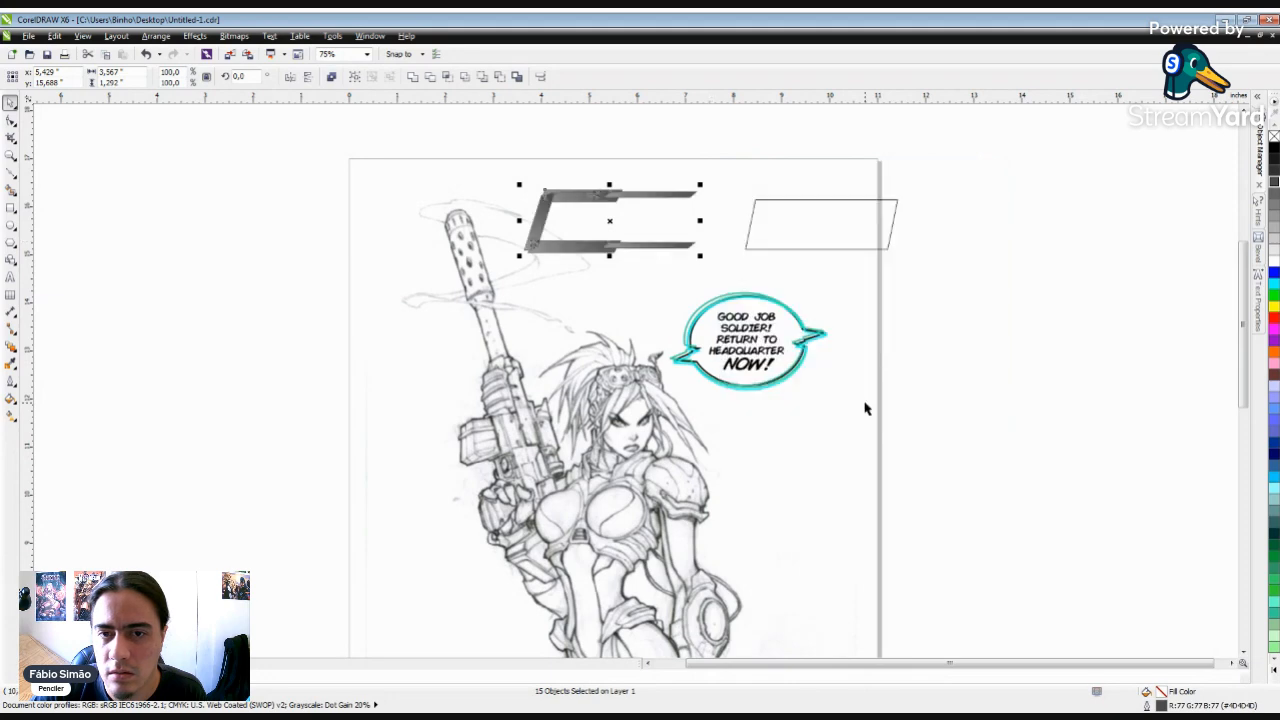
Step: Change the starting color of the frame's fountain fill to light gray for stronger metallic contrast
scroll(845, 371, down, 1)
scroll(720, 285, up, 2)
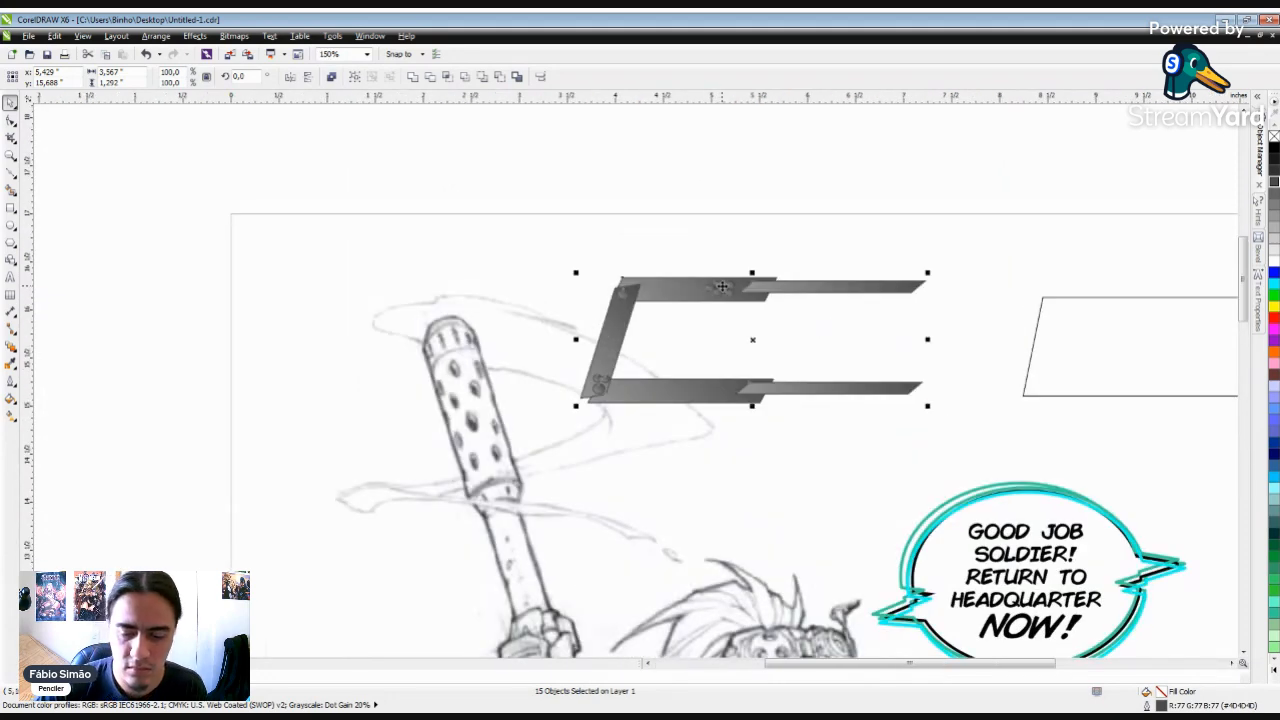
key(F11)
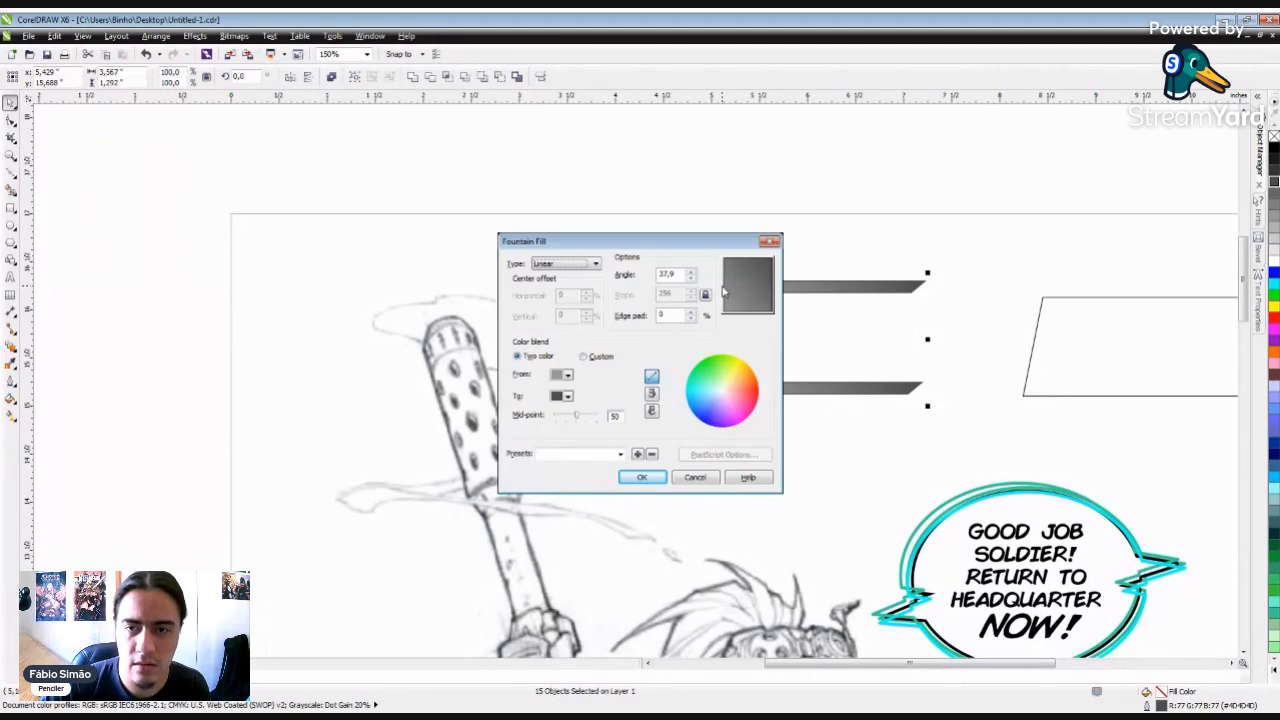
click(567, 376)
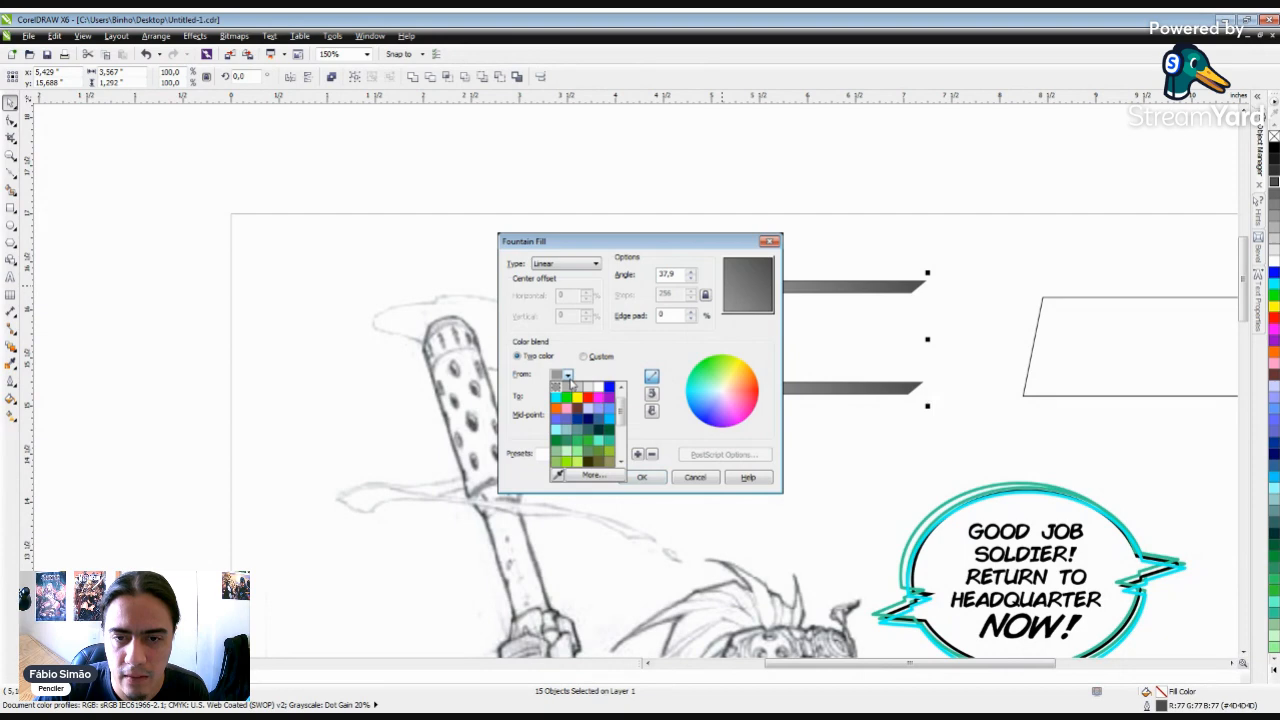
click(589, 388)
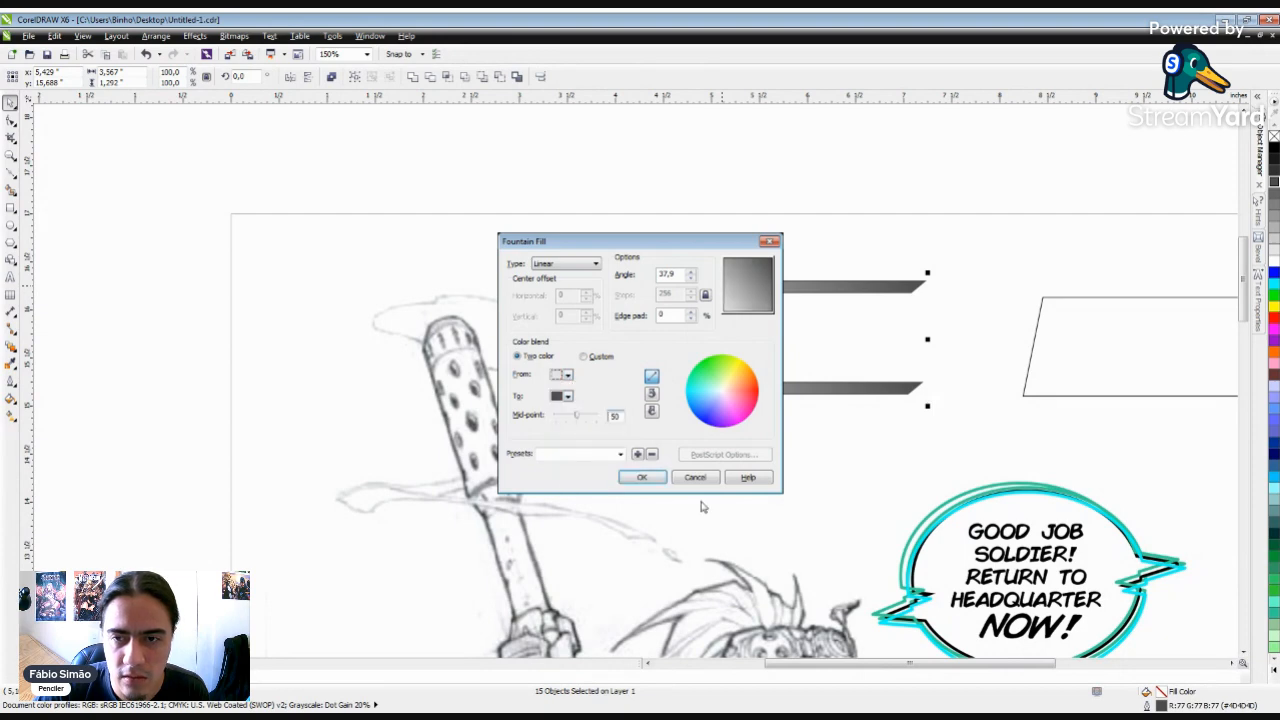
click(642, 477)
scroll(652, 280, down, 2)
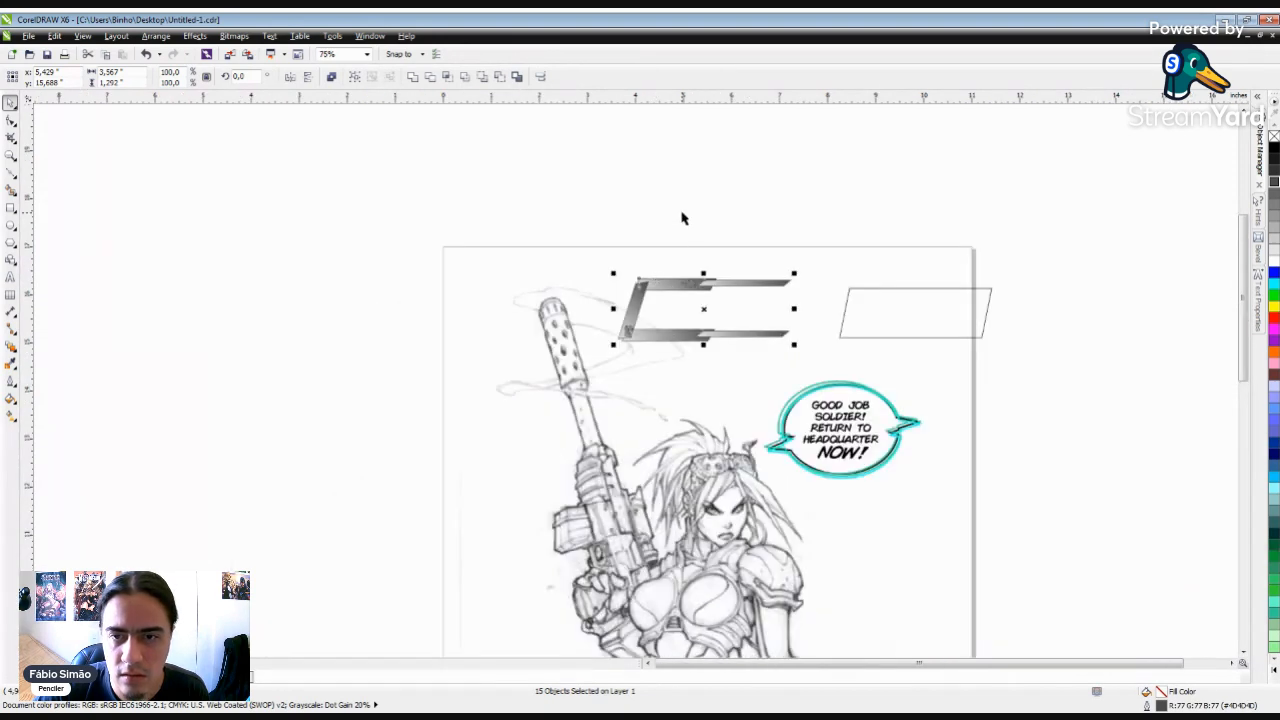
click(705, 232)
Step: Mirror the thin upper bar and the thin lower bar of the frame horizontally
scroll(710, 281, down, 1)
scroll(731, 278, up, 1)
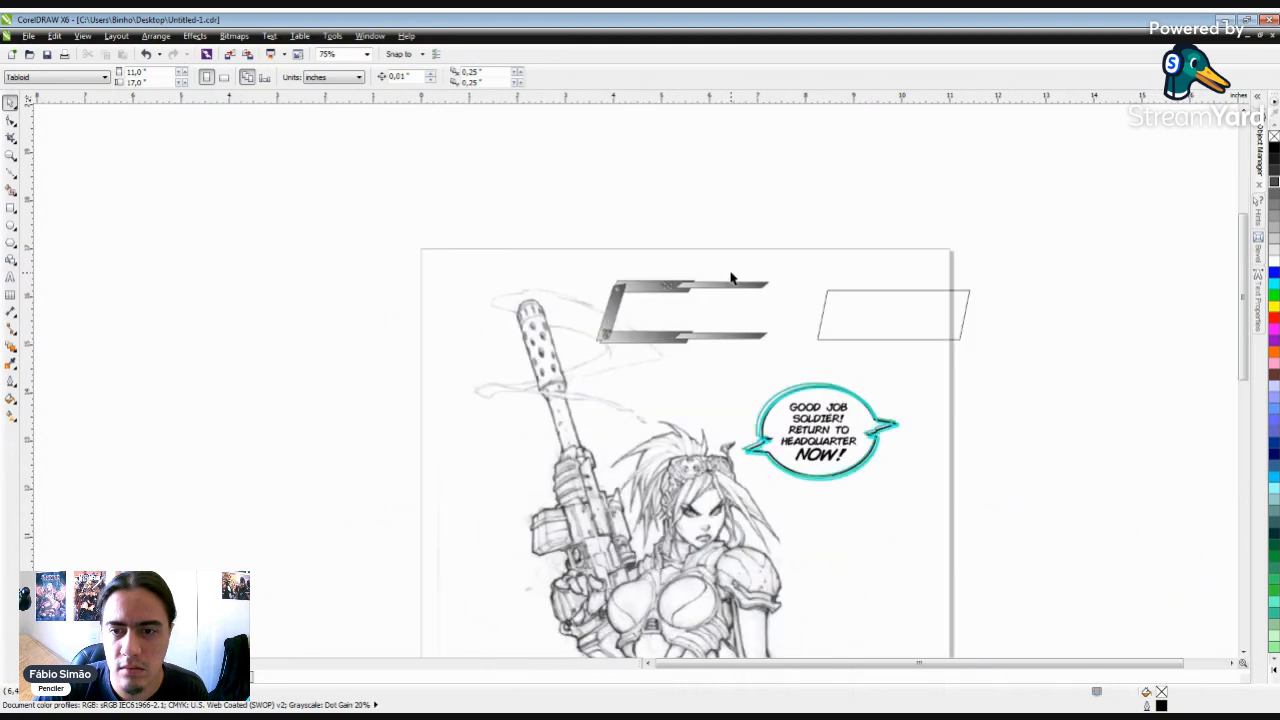
scroll(706, 323, up, 2)
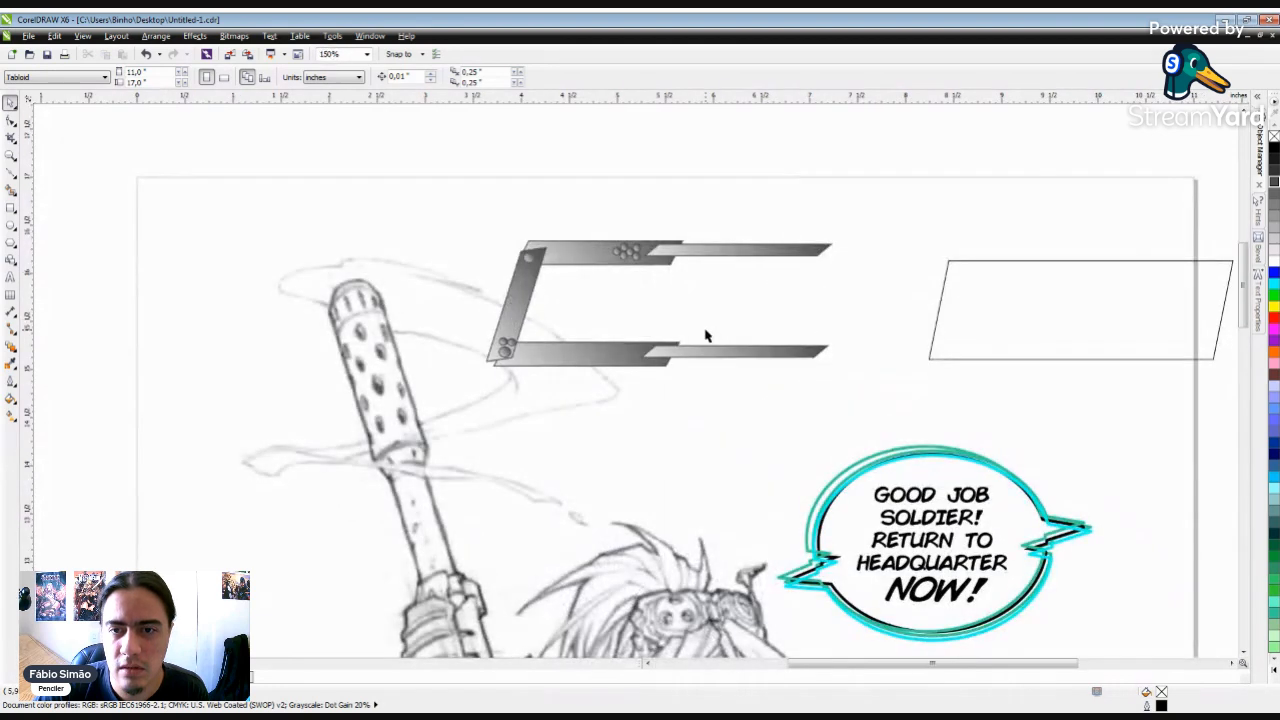
click(723, 256)
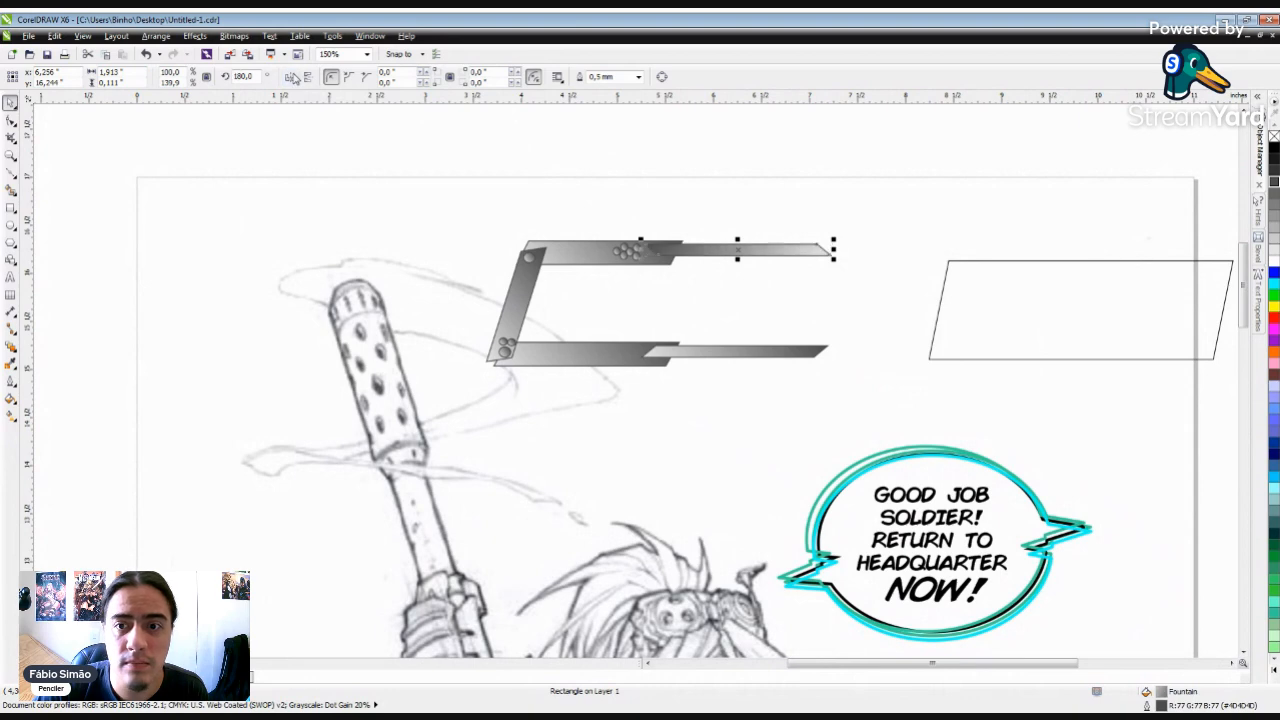
click(693, 262)
click(731, 352)
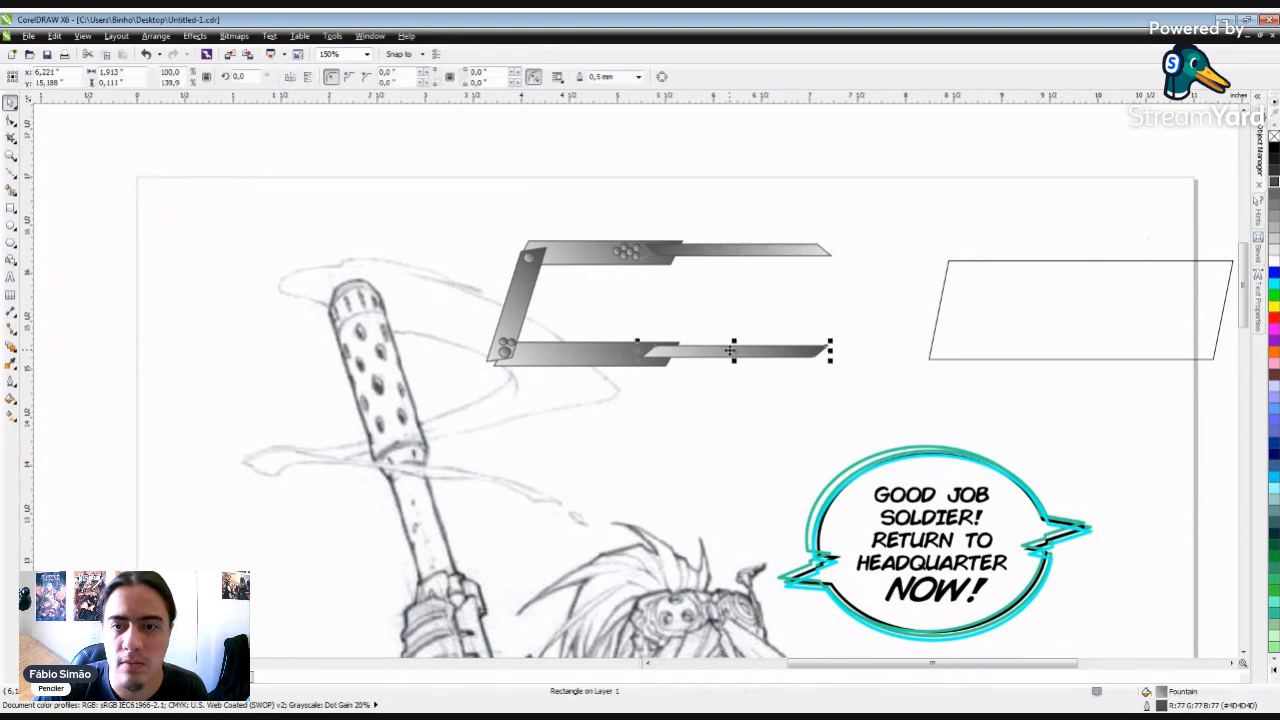
click(290, 77)
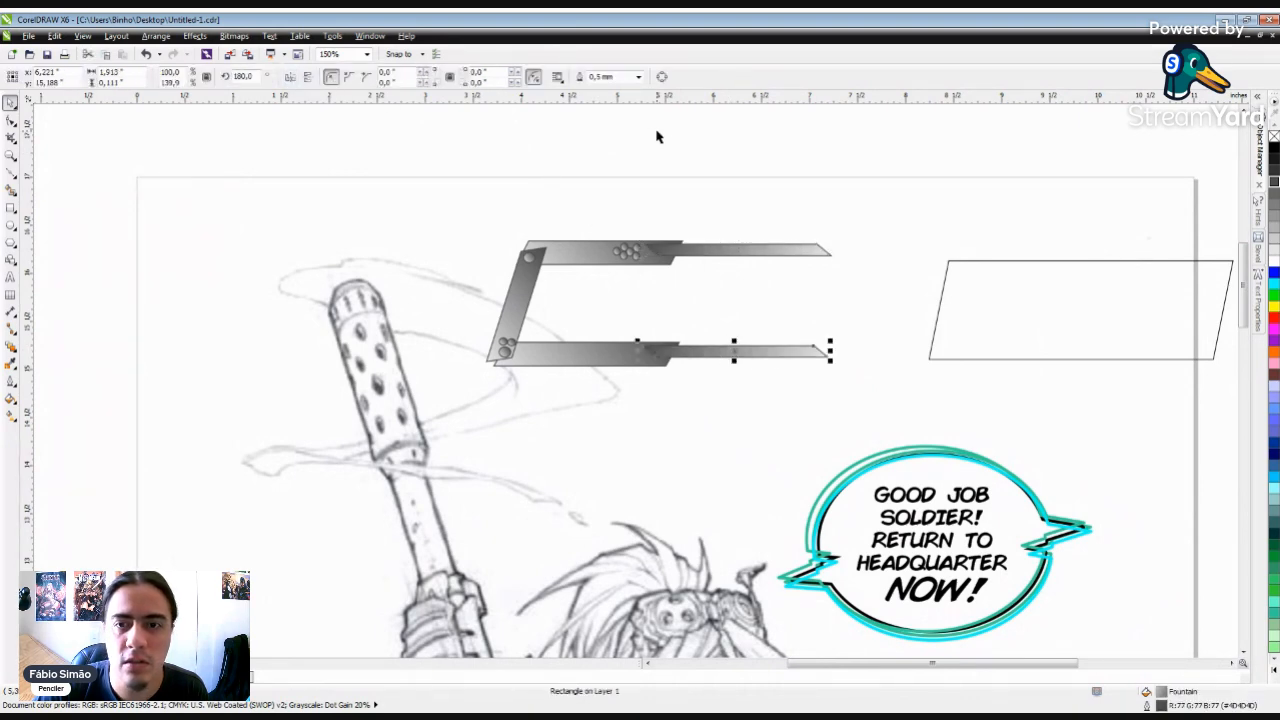
click(680, 158)
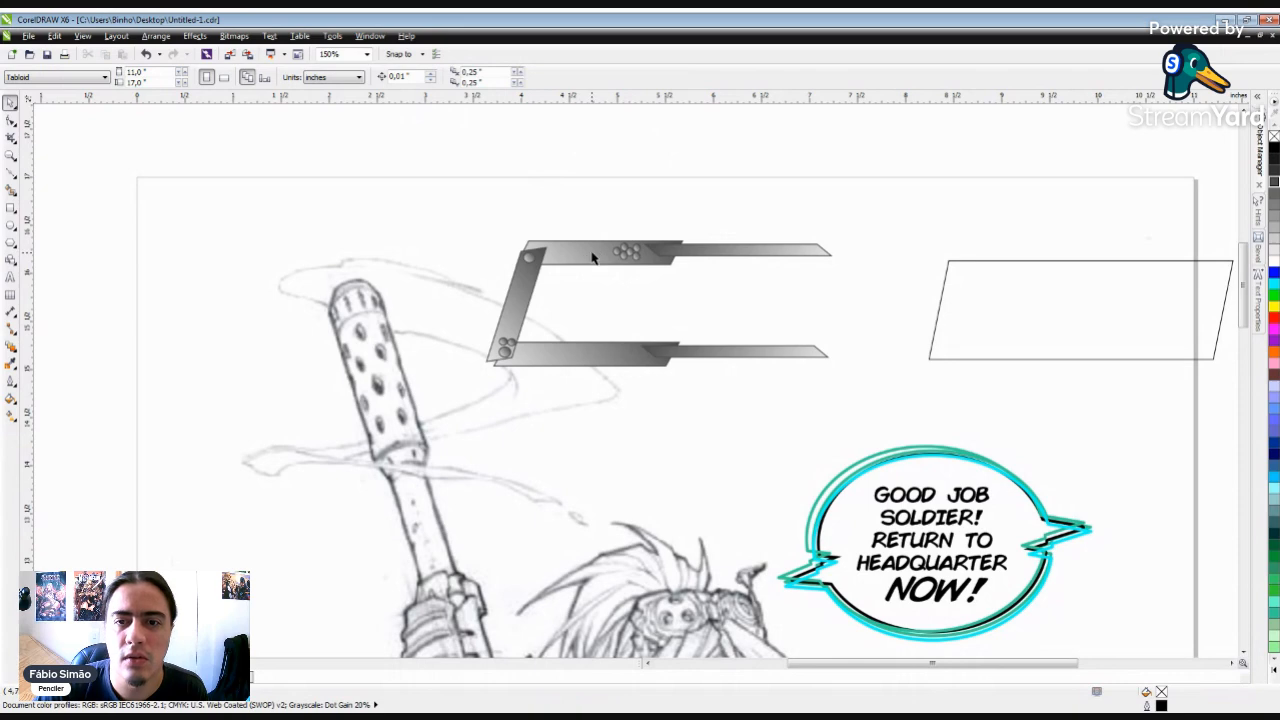
Step: Try to mirror the thick top bar of the frame horizontally
scroll(591, 257, down, 3)
scroll(566, 265, up, 3)
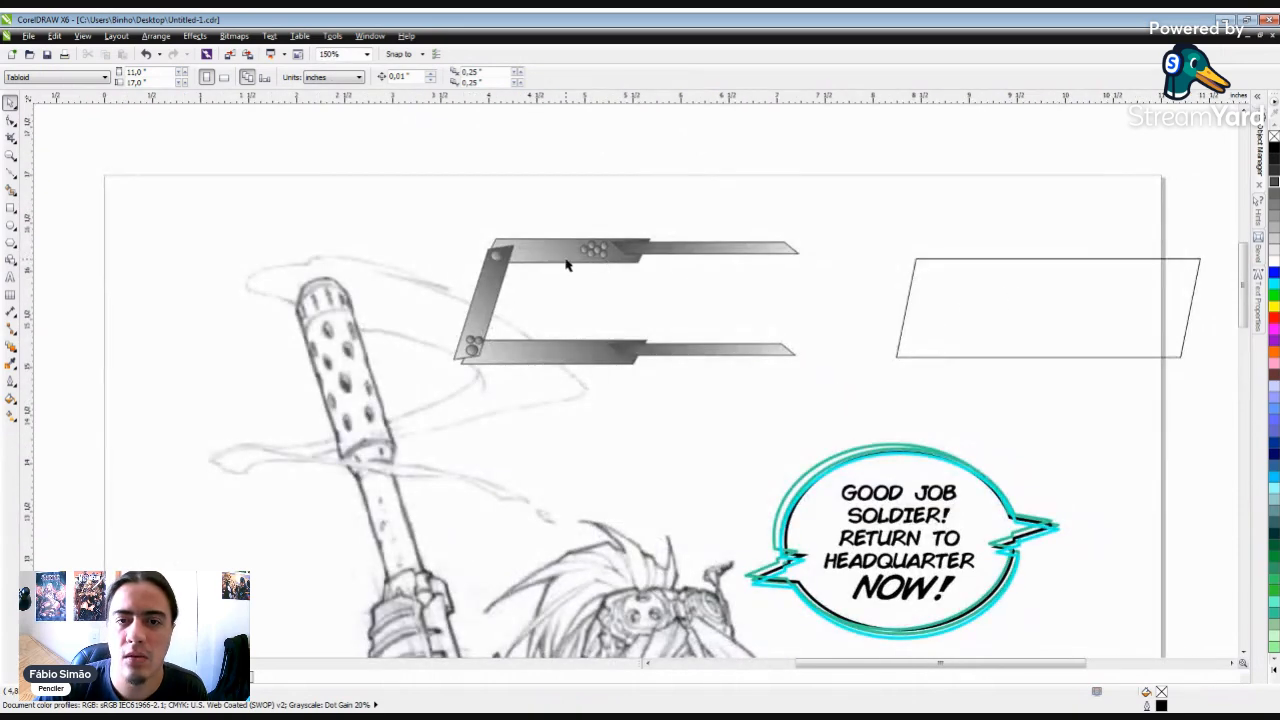
click(559, 259)
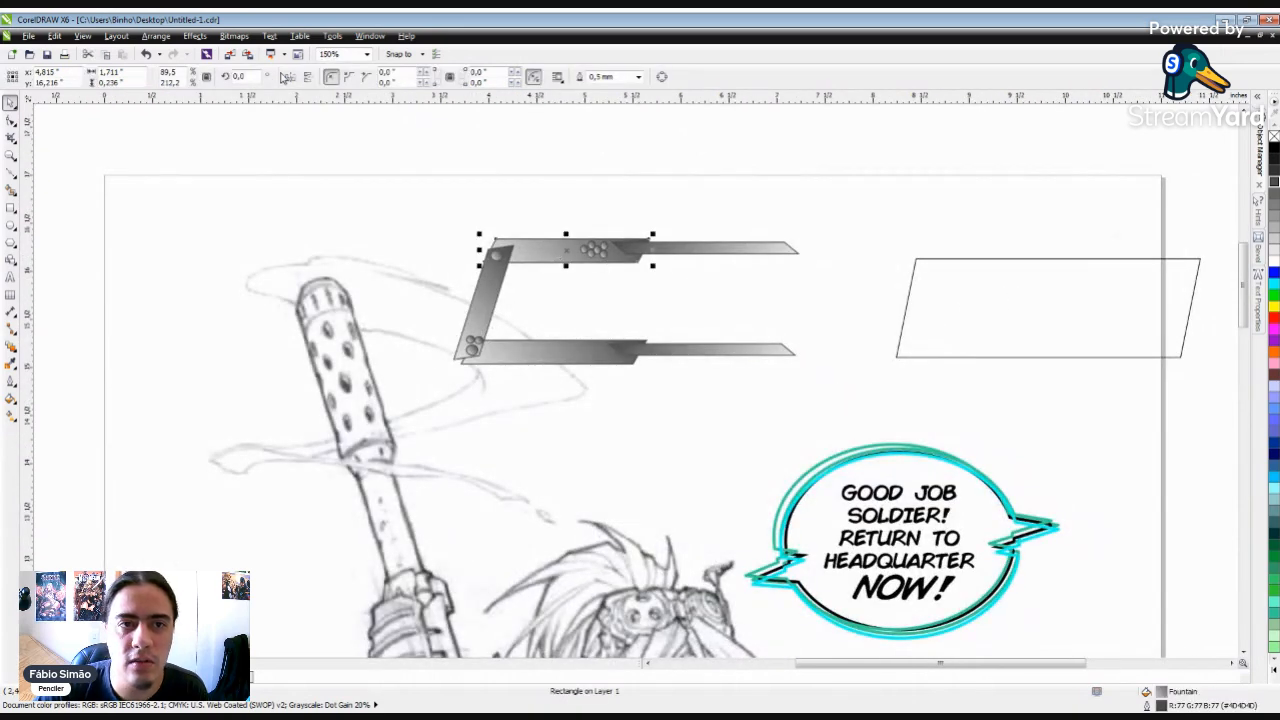
click(290, 78)
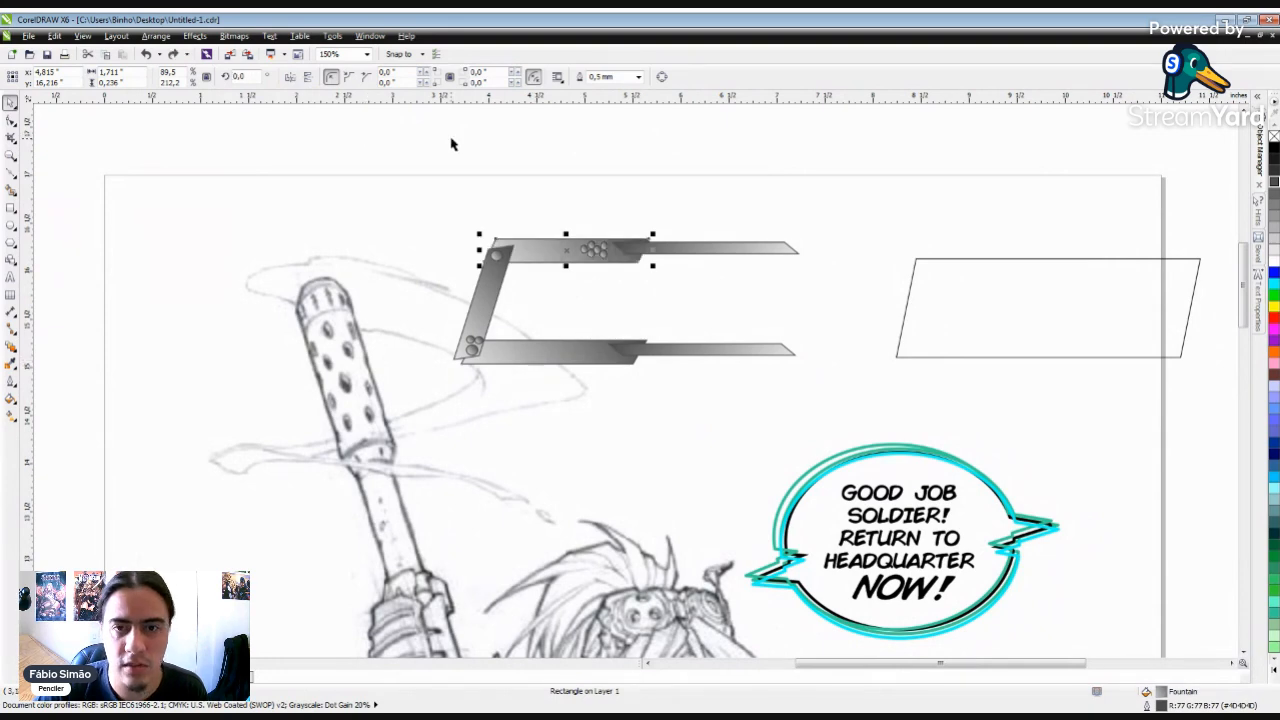
click(487, 136)
Step: Examine the gradient-filled frame both up close and in relation to the whole comic page
scroll(546, 200, down, 2)
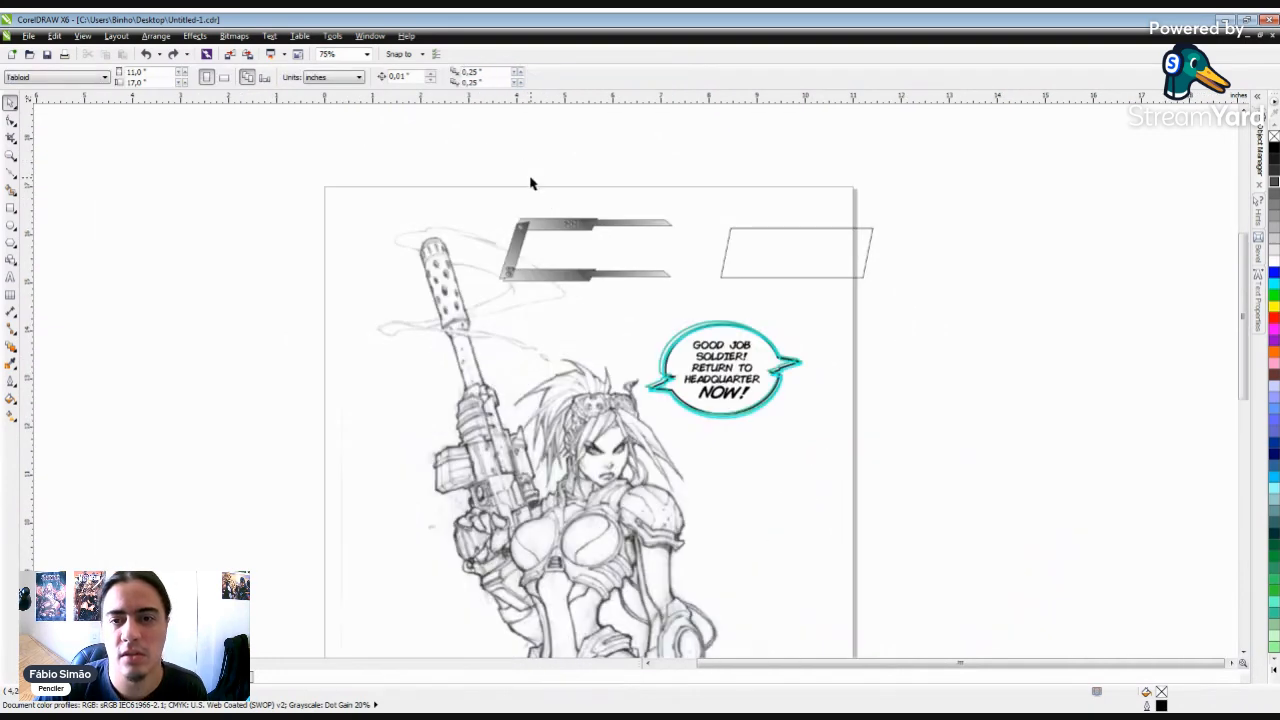
scroll(530, 183, up, 2)
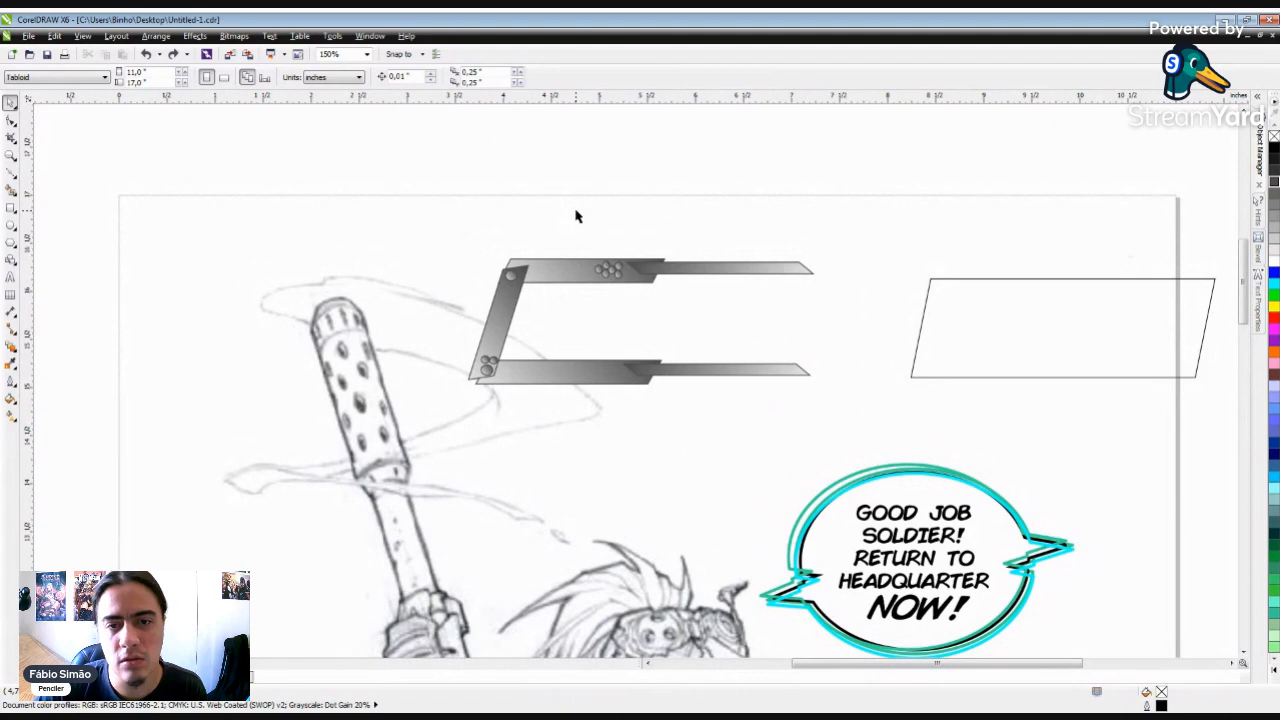
scroll(576, 216, down, 2)
scroll(577, 220, up, 2)
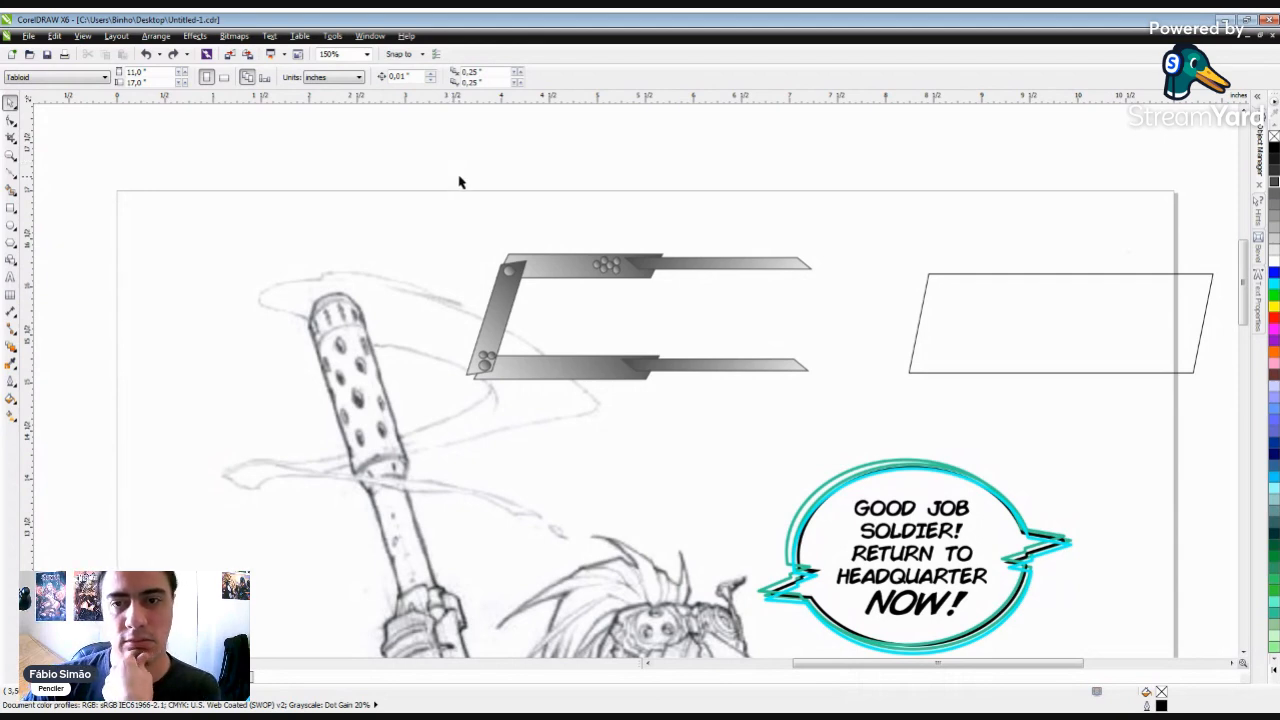
scroll(666, 243, down, 2)
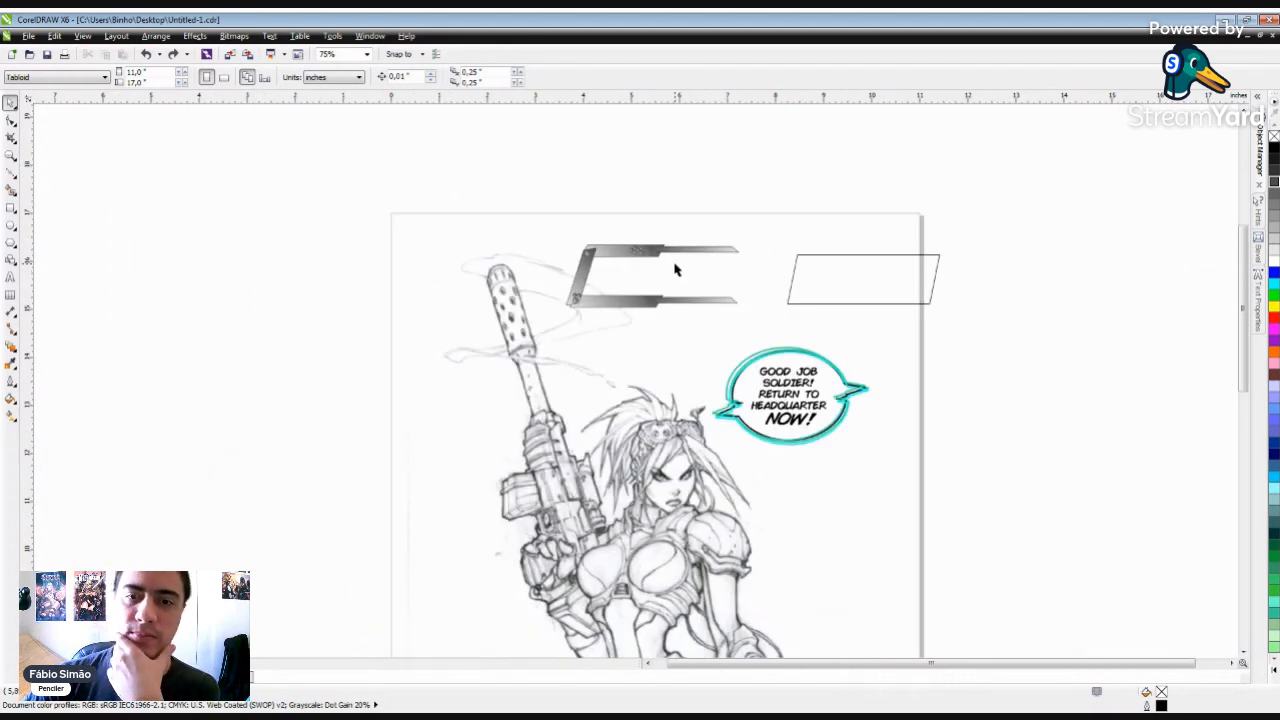
scroll(675, 271, down, 2)
scroll(660, 272, up, 2)
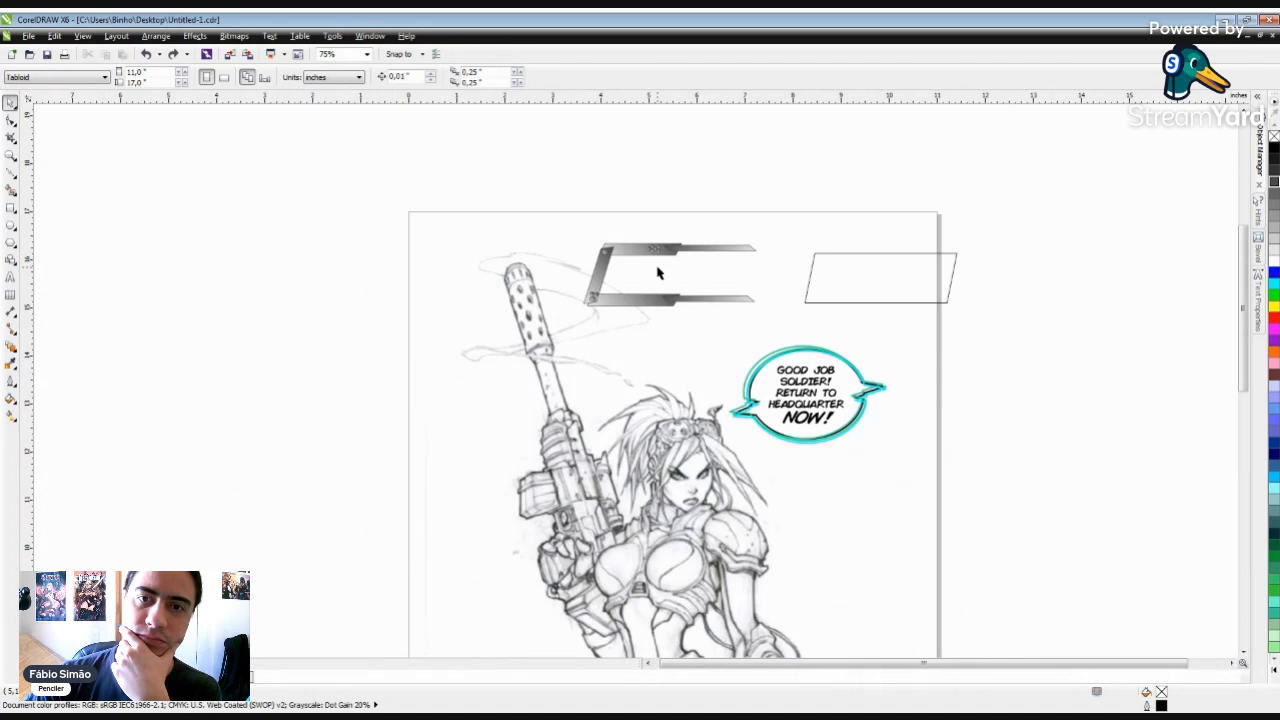
scroll(658, 273, up, 2)
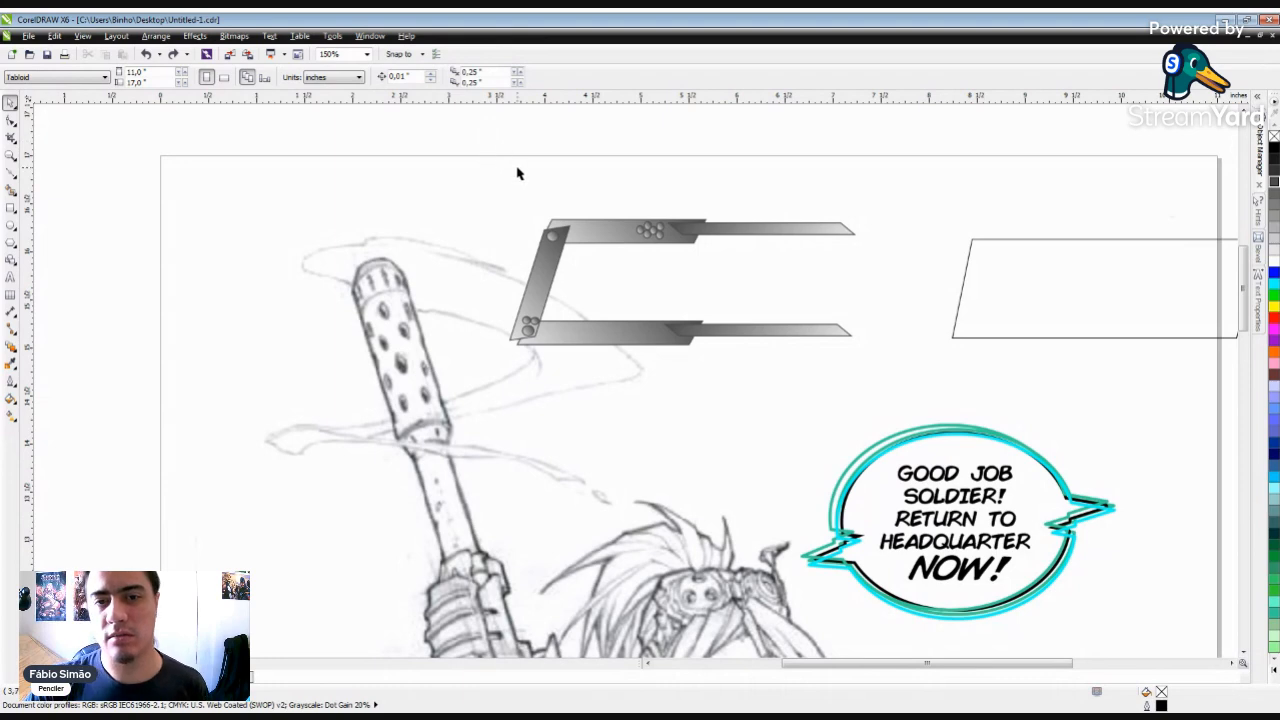
scroll(546, 194, down, 2)
scroll(546, 194, up, 2)
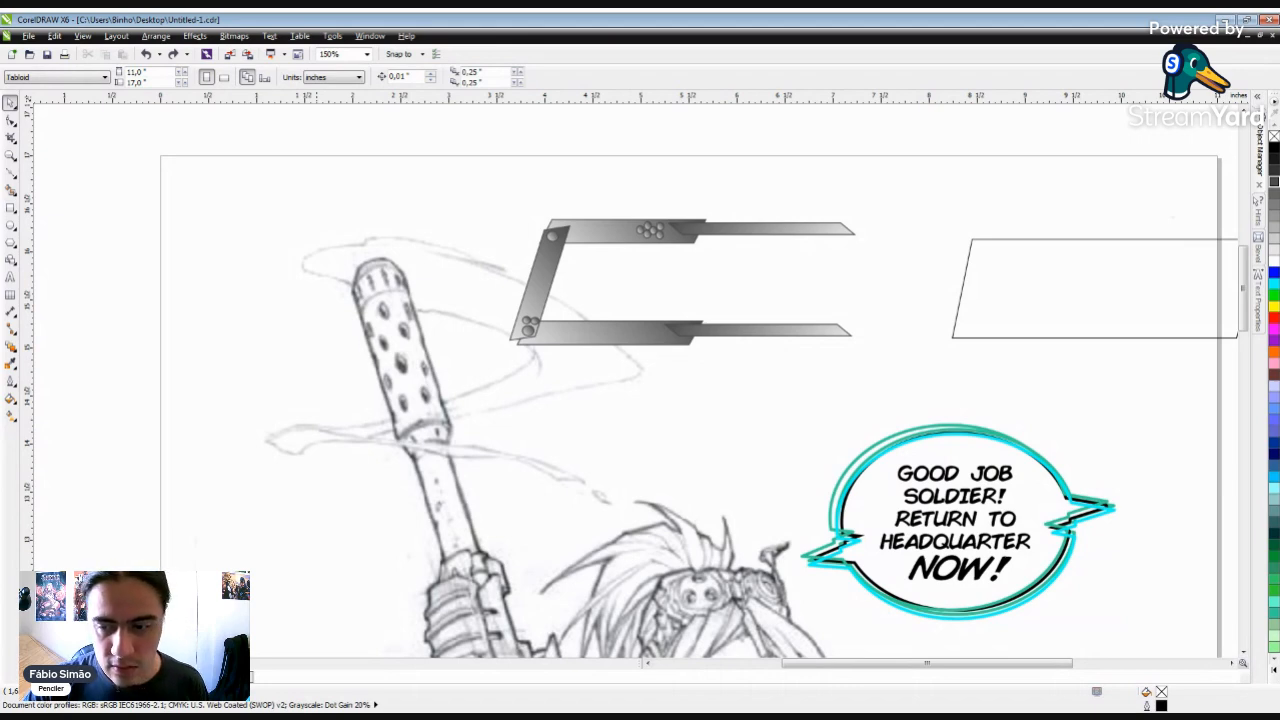
Step: Paste the copied scratched-metal texture bitmap into the drawing
scroll(428, 413, down, 5)
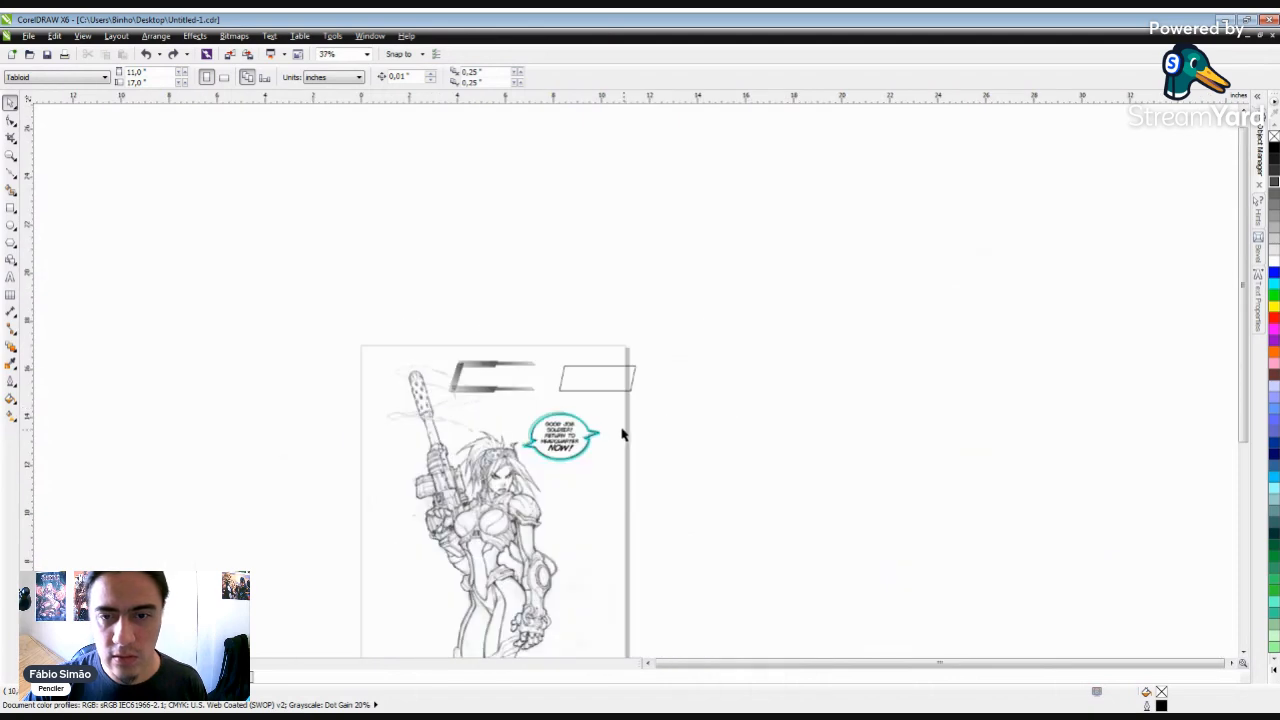
key(ctrl+v)
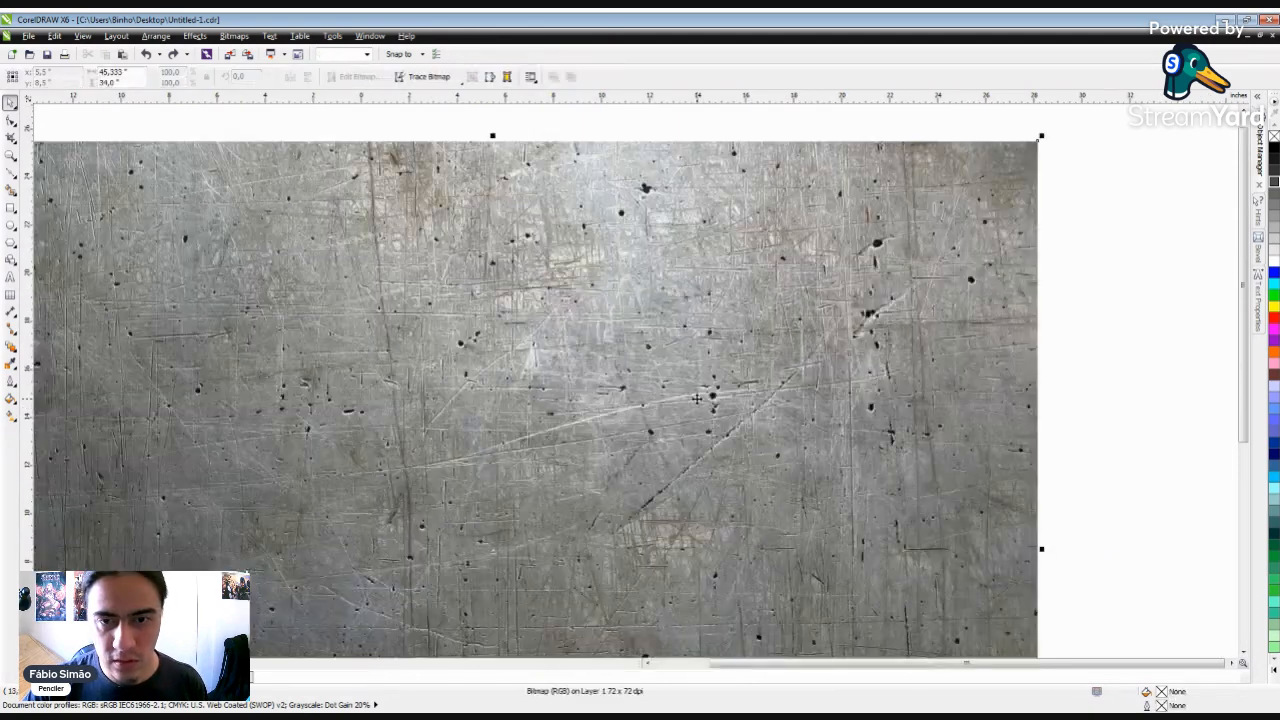
scroll(699, 342, down, 2)
scroll(699, 342, down, 2)
scroll(686, 363, up, 2)
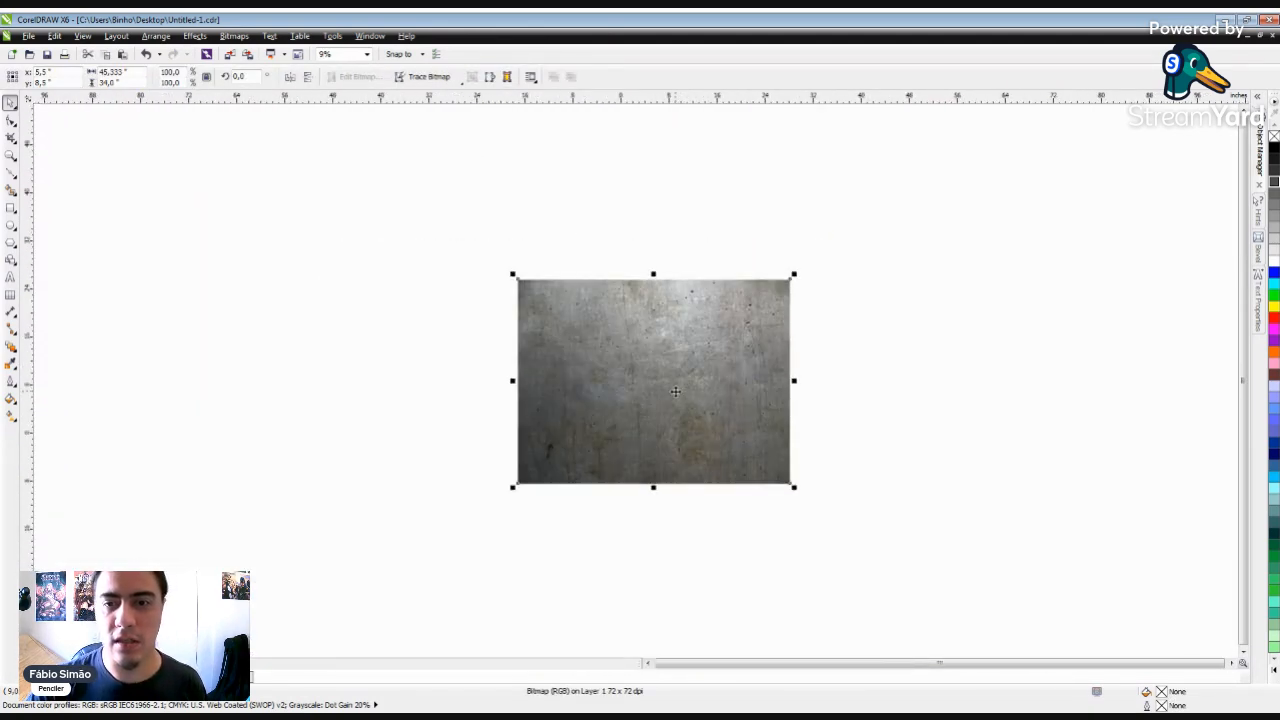
Step: Scale the metal texture down proportionally to about 4.11 by 3.08 inches and place it outside the page's right edge
drag(910, 164, 701, 318)
scroll(662, 342, up, 2)
drag(581, 334, 672, 232)
scroll(672, 232, up, 2)
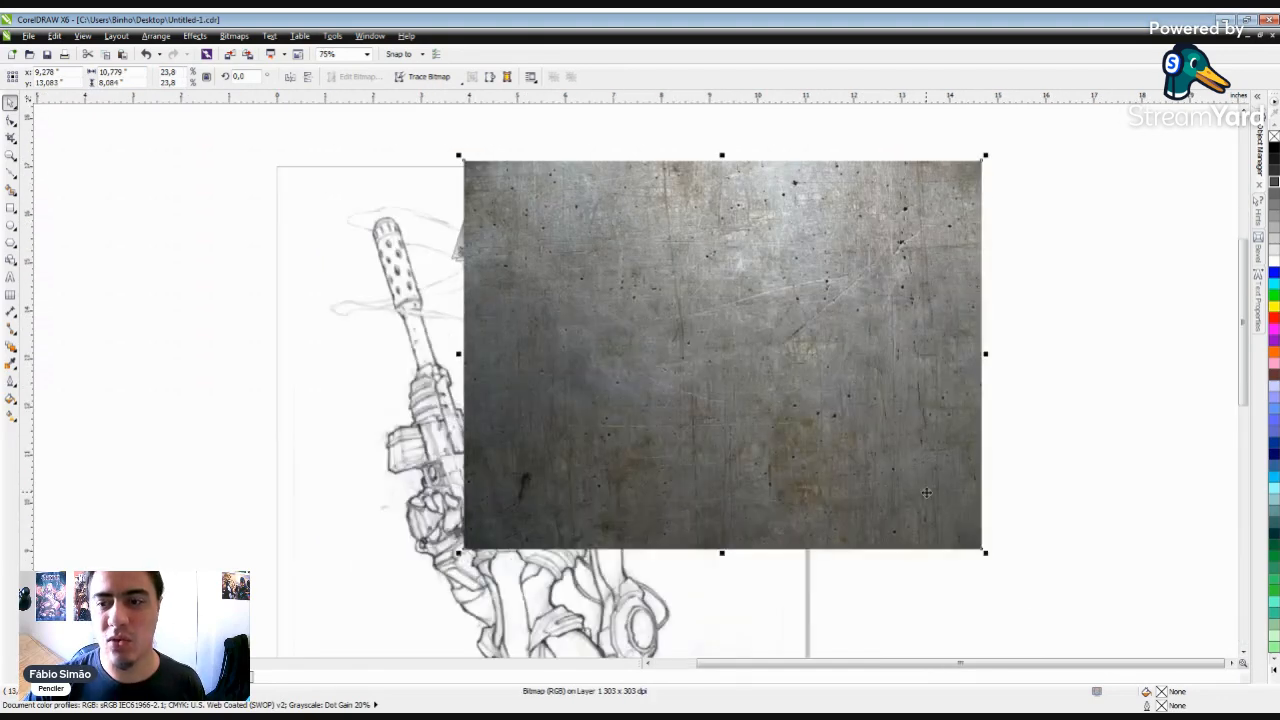
drag(988, 552, 827, 428)
drag(766, 376, 986, 268)
Step: Move the metal texture closer to the frame, over the empty slanted rectangle at the page's right edge
scroll(528, 183, up, 2)
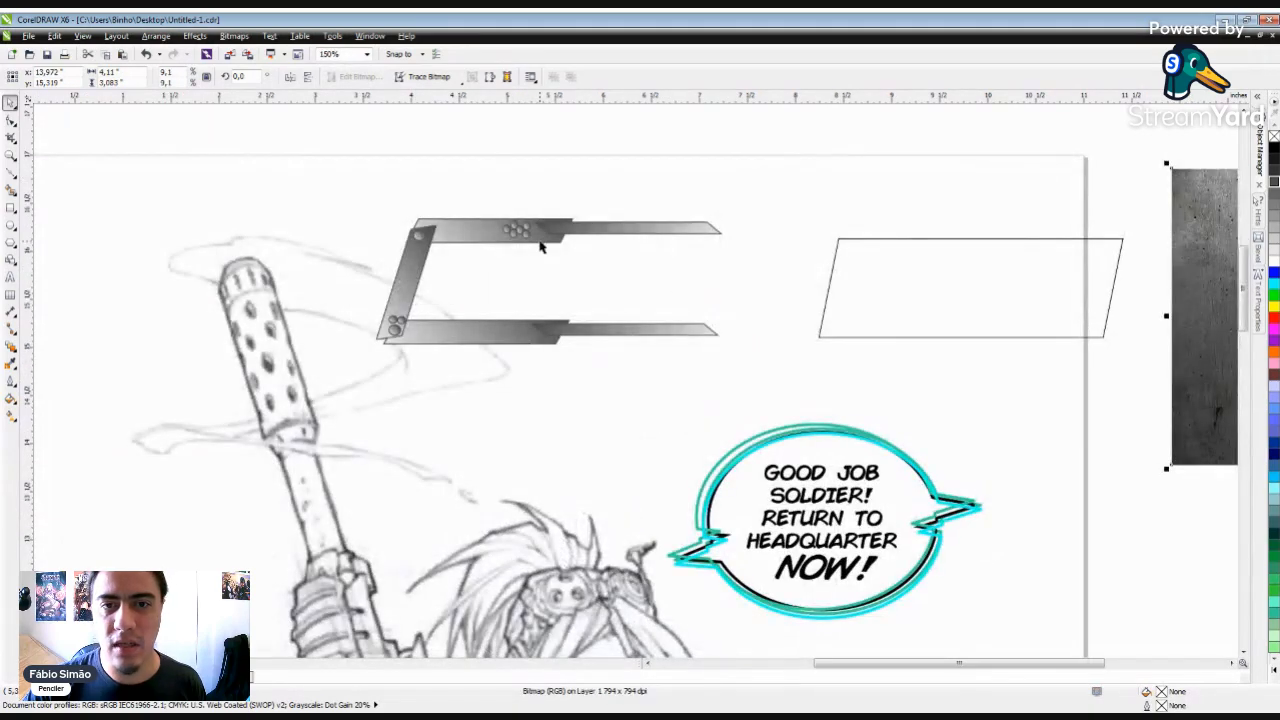
scroll(540, 245, down, 2)
drag(964, 255, 740, 210)
scroll(740, 210, up, 2)
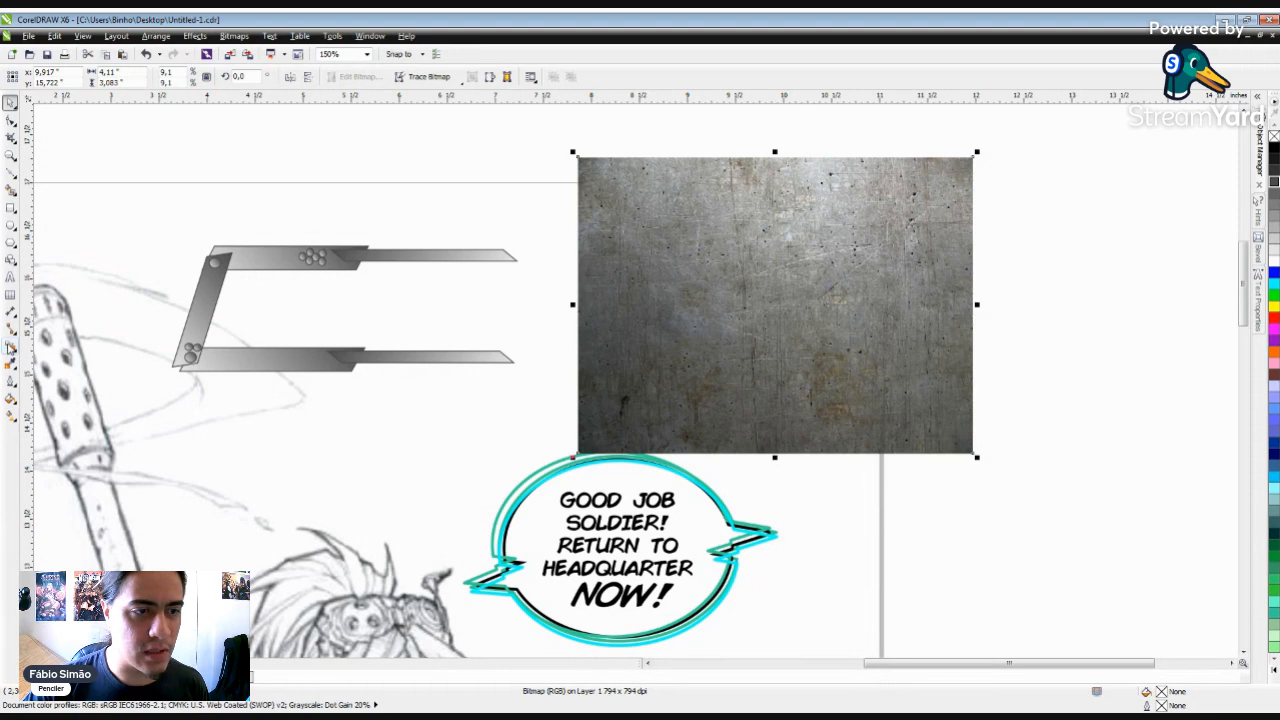
Step: Apply a uniform transparency of 13 to the scratched-metal texture bitmap
click(10, 346)
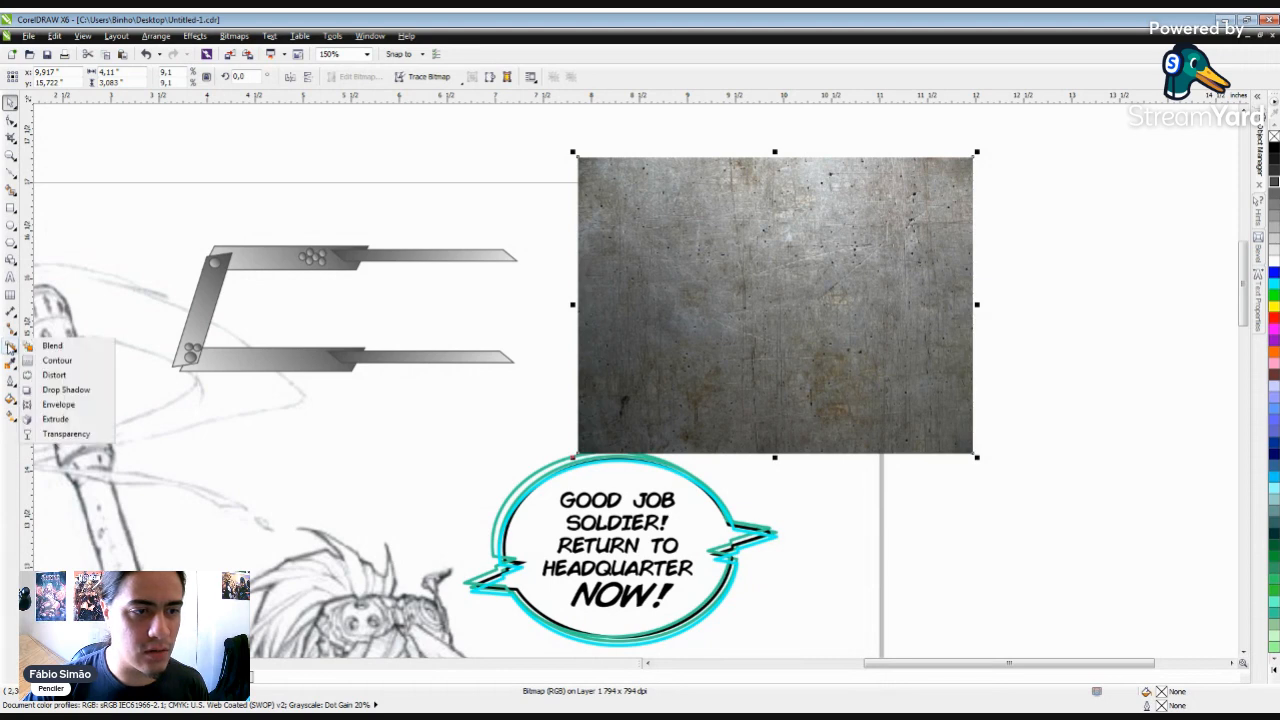
click(60, 434)
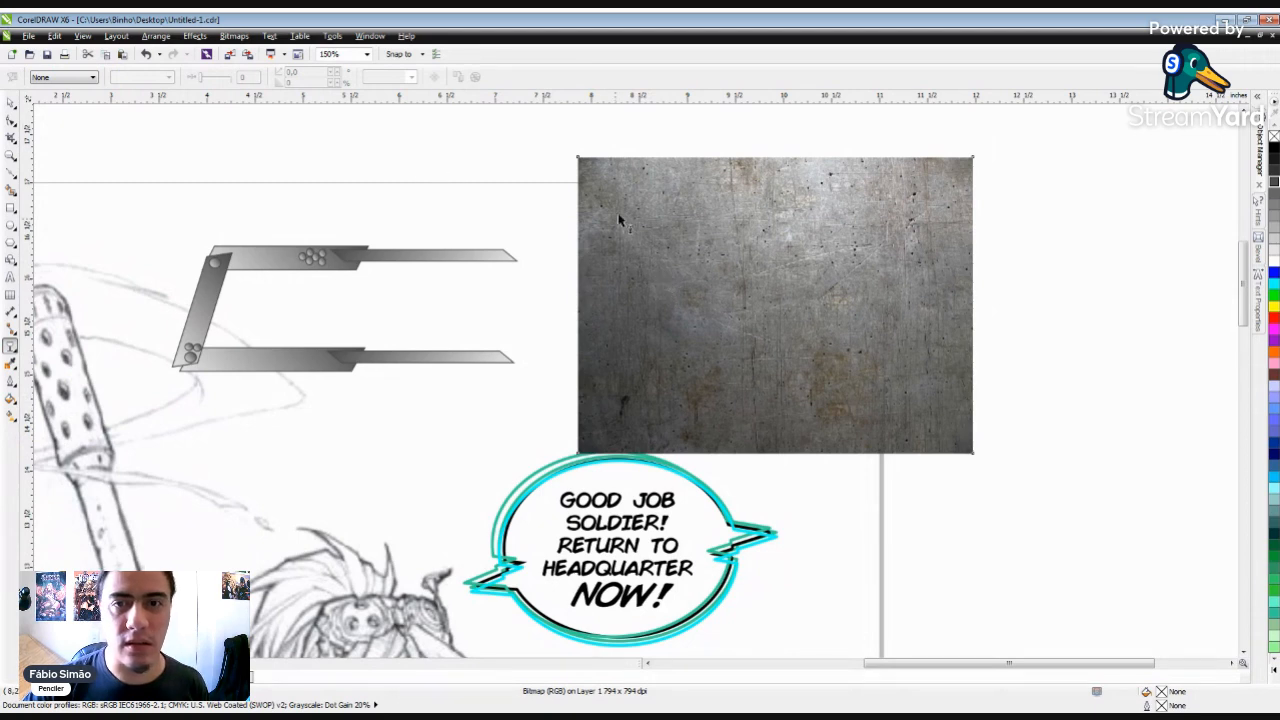
drag(576, 161, 1040, 260)
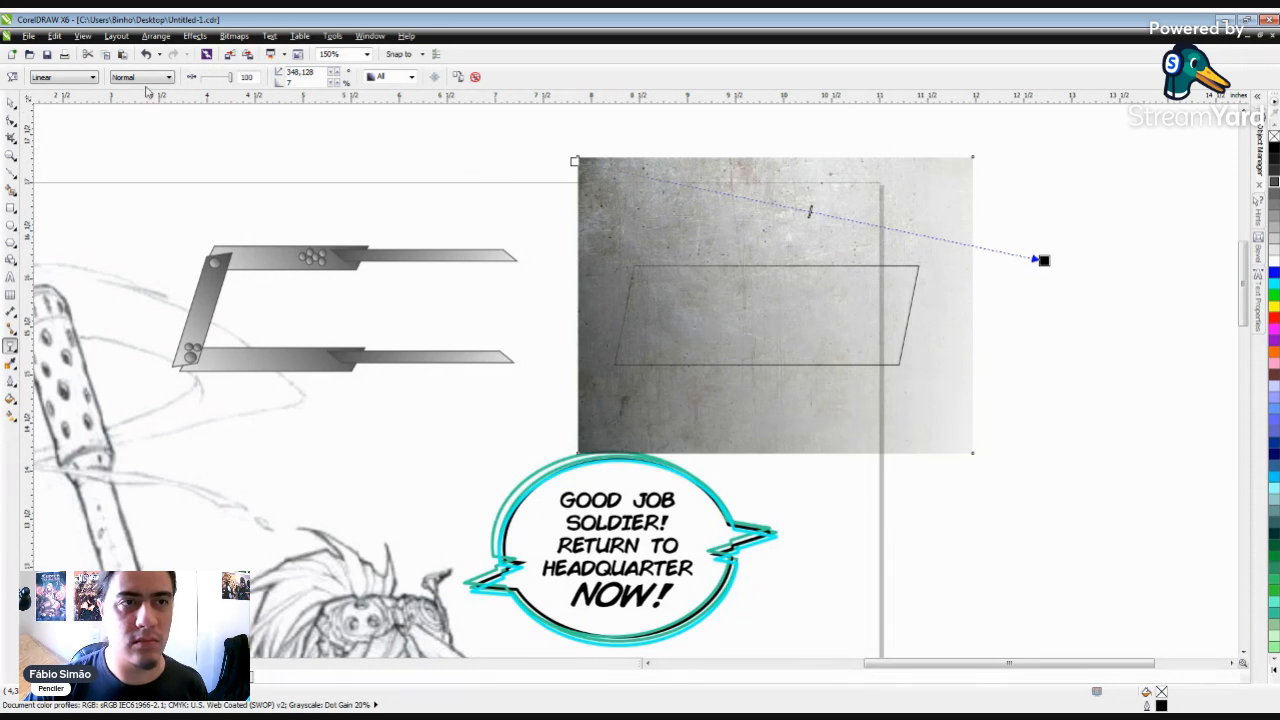
click(64, 77)
click(64, 100)
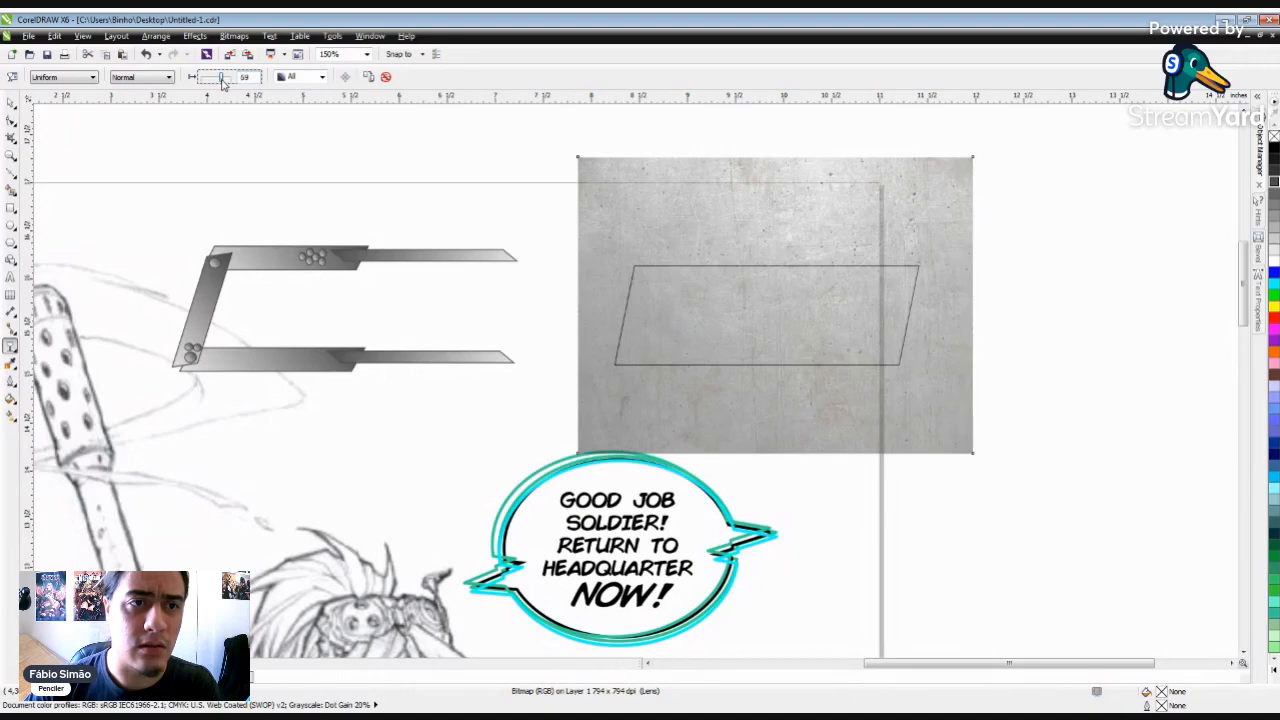
drag(222, 84, 212, 85)
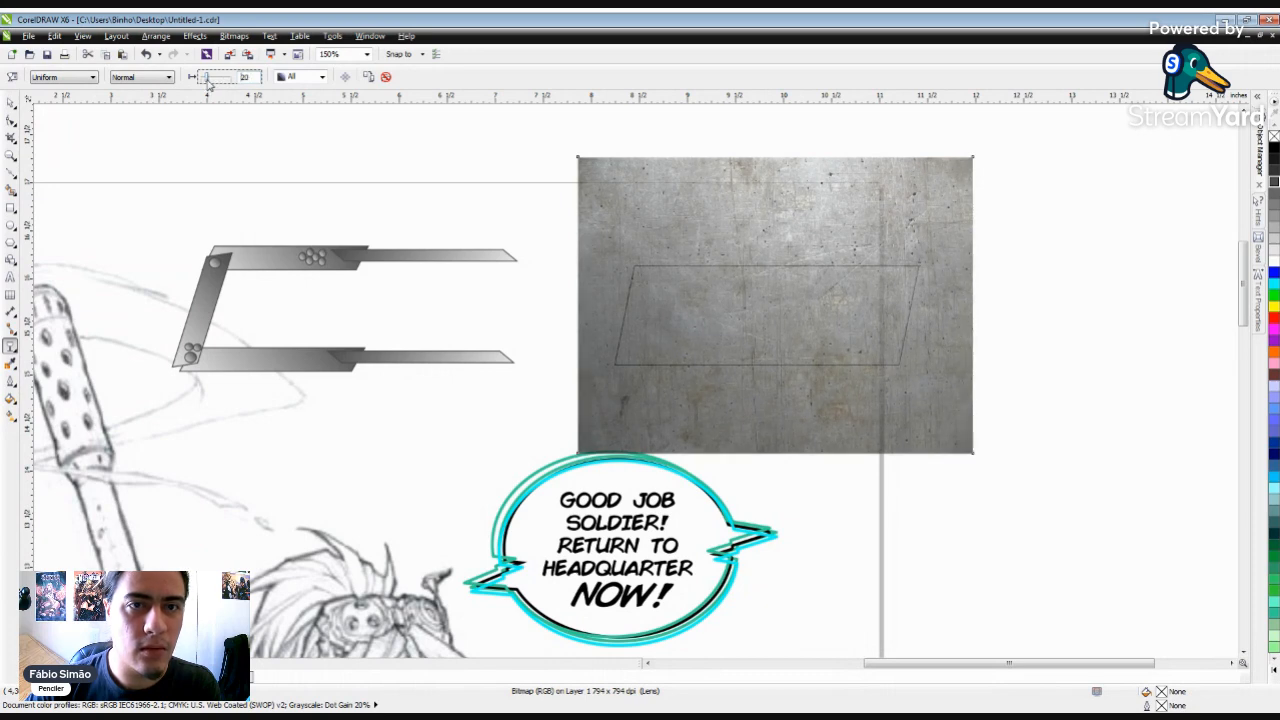
drag(208, 86, 206, 85)
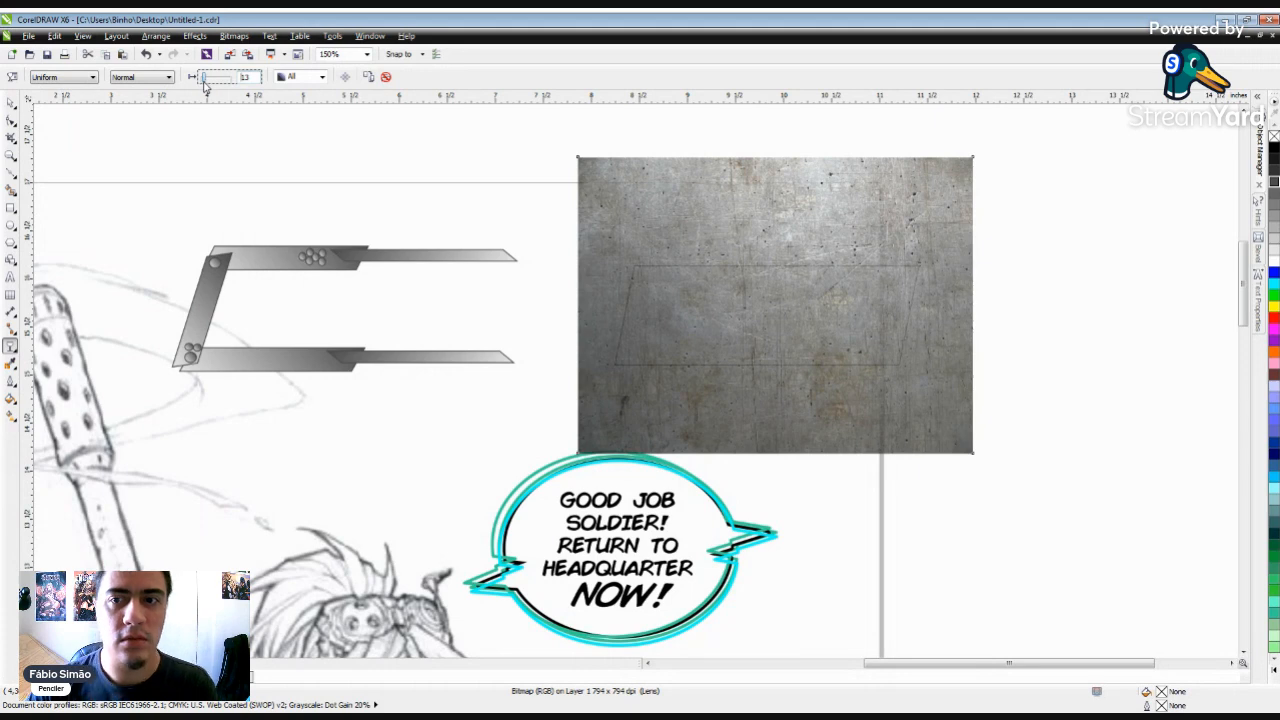
click(10, 104)
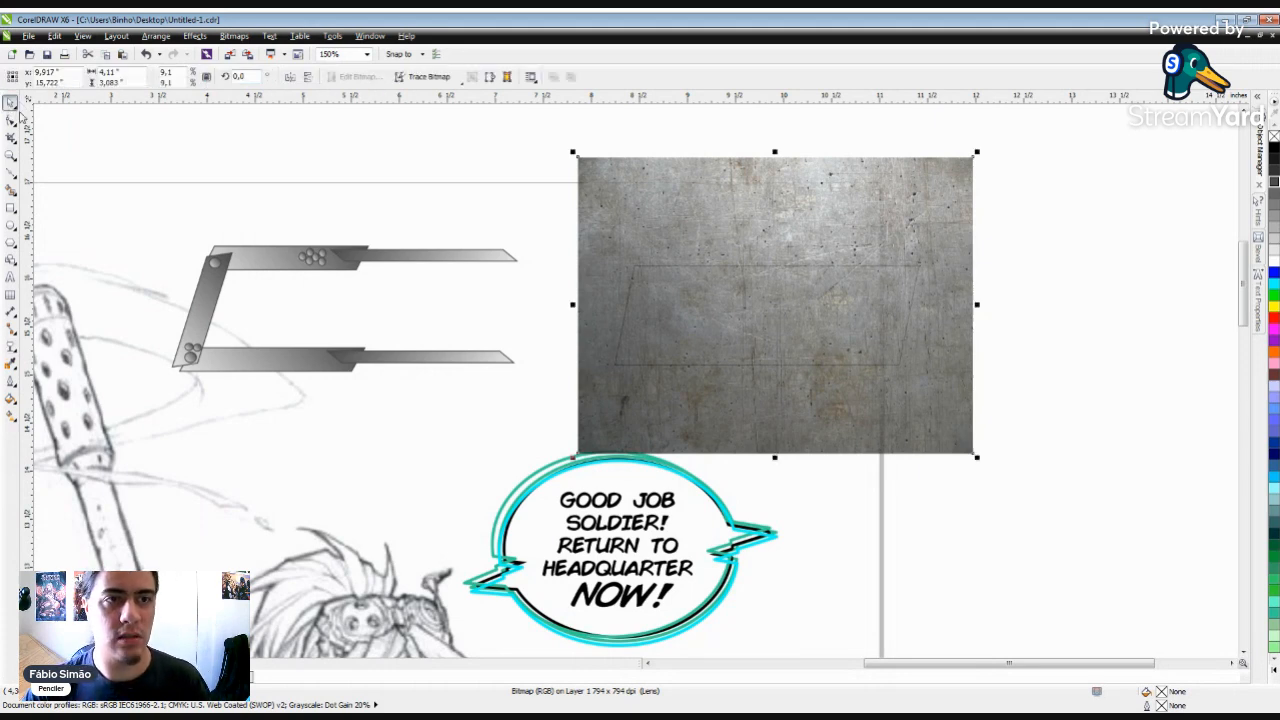
Step: Move the metal texture away from the frame so that it straddles the page's right edge
click(325, 151)
drag(704, 198, 551, 219)
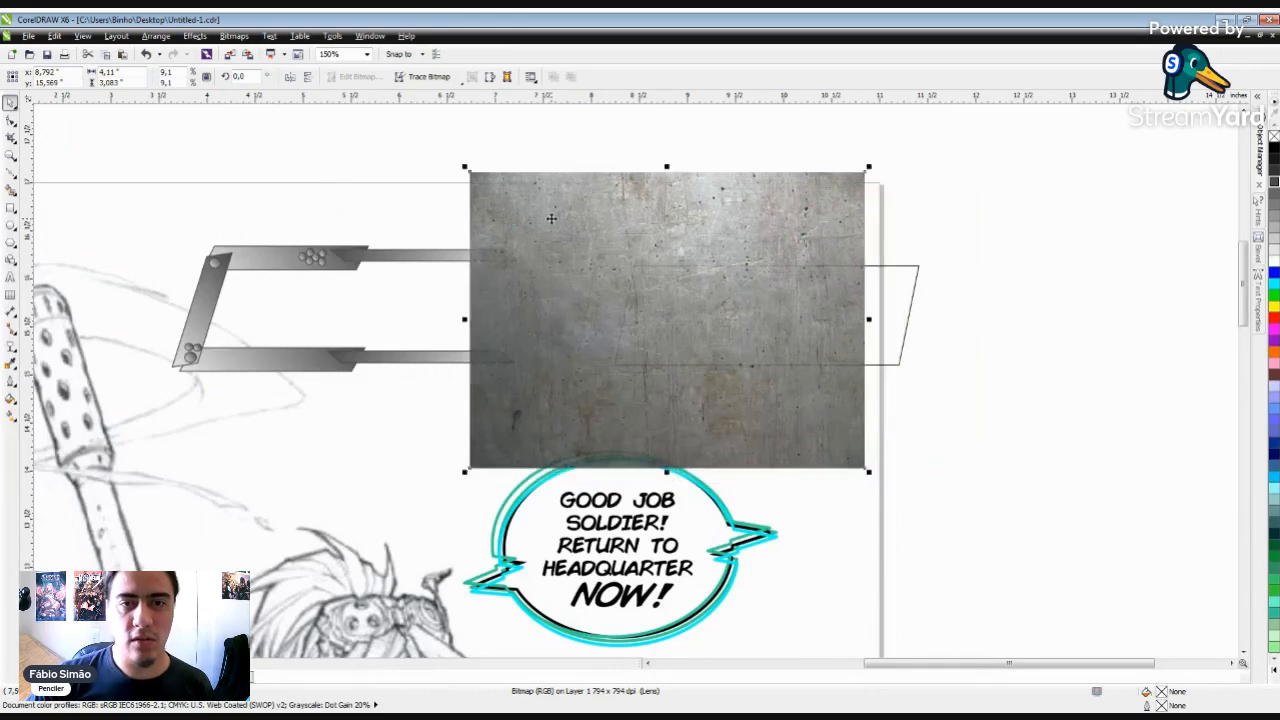
click(388, 153)
drag(582, 293, 918, 326)
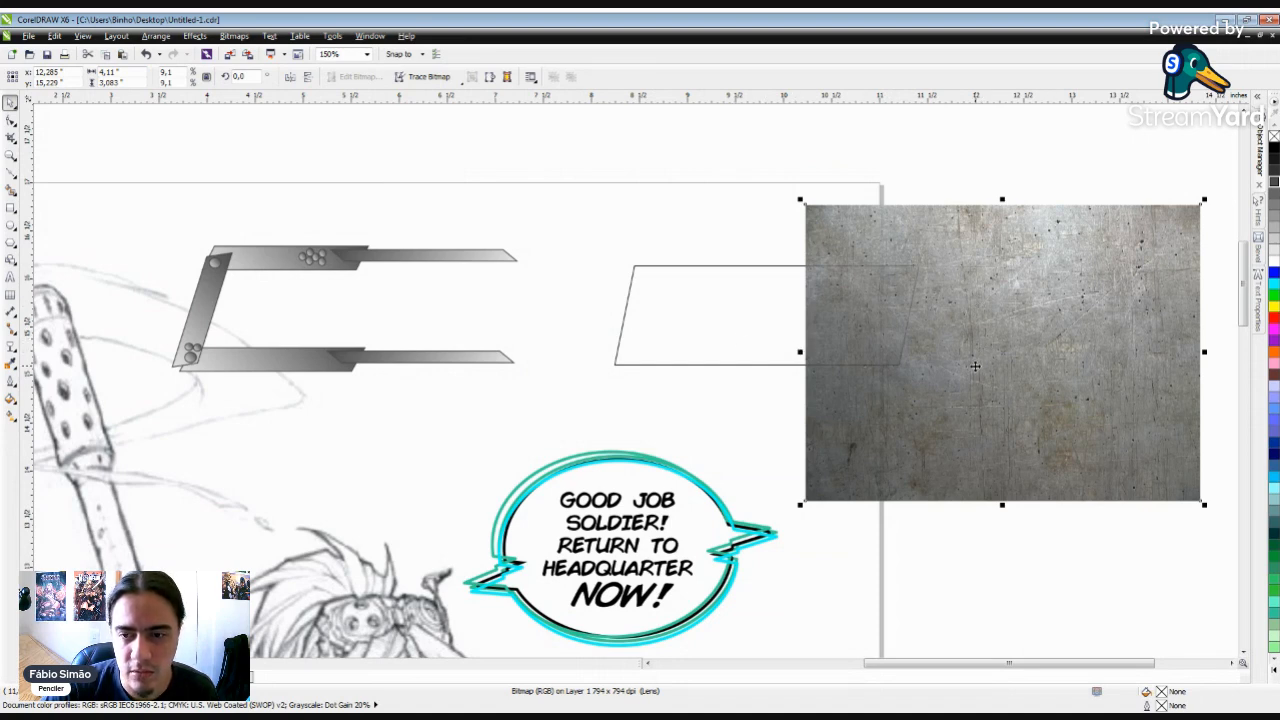
Step: PowerClip the metal texture inside the thin upper bar of the frame
right_click(911, 410)
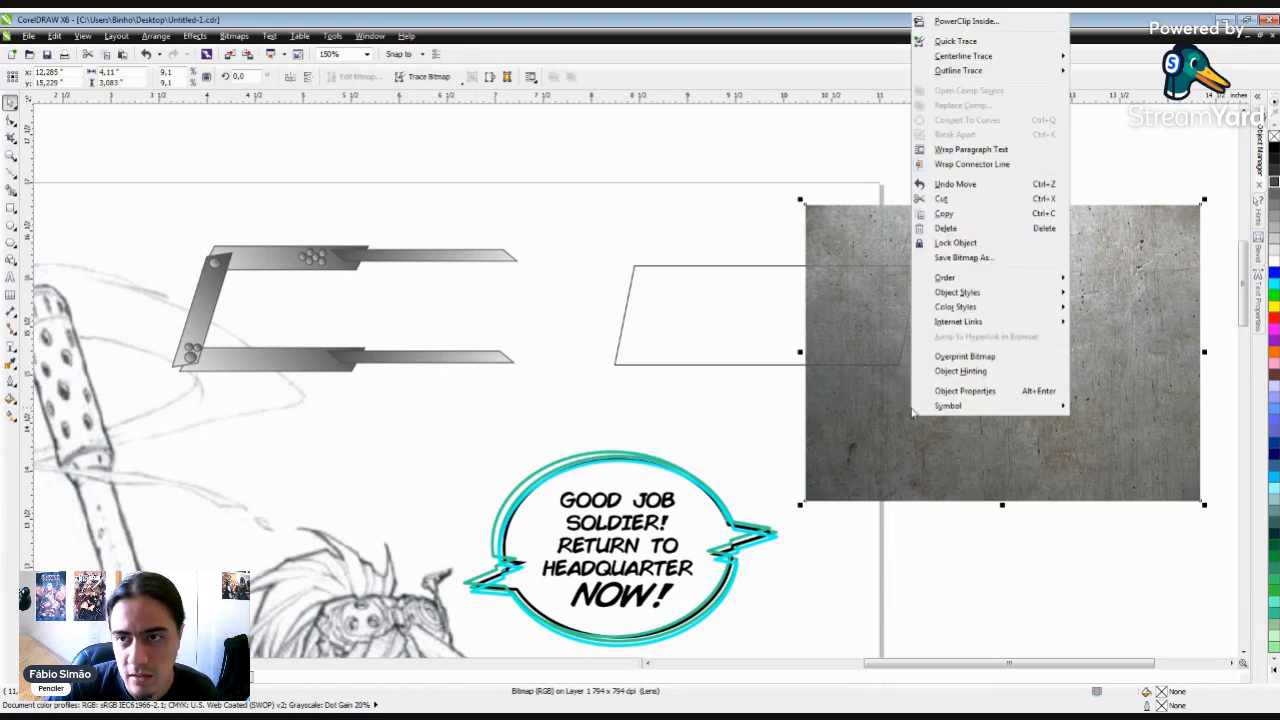
click(960, 22)
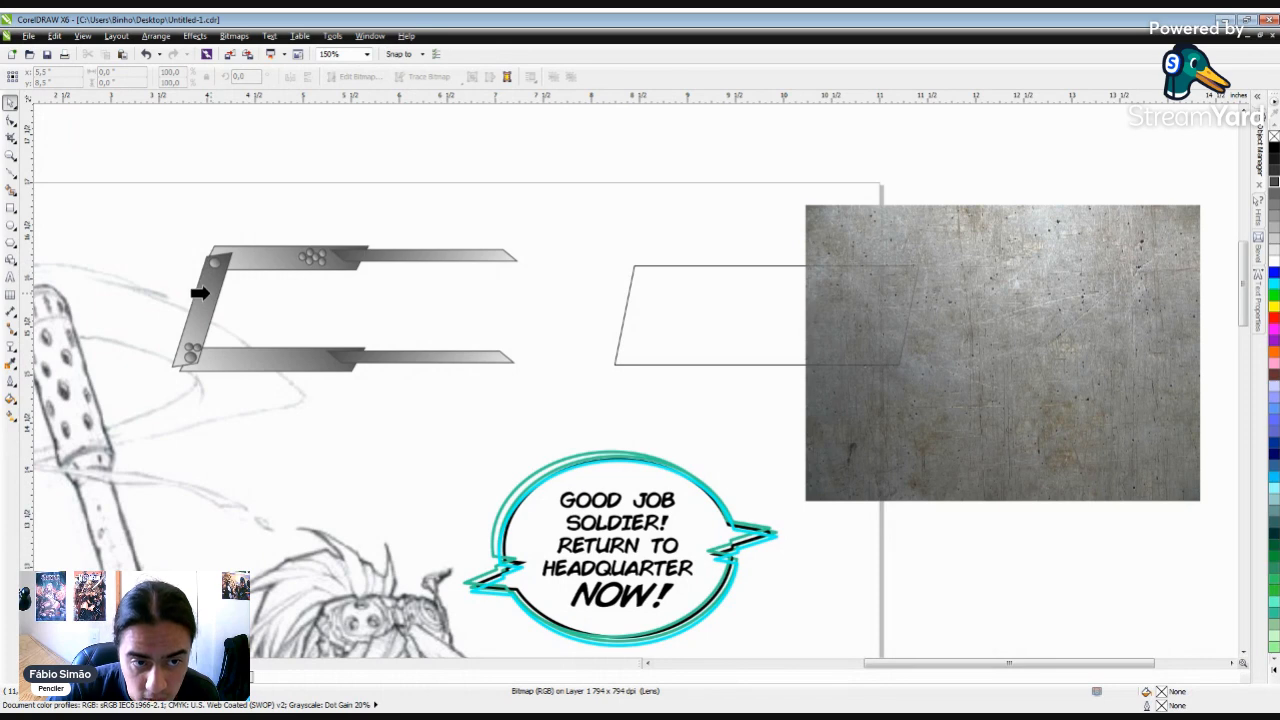
click(458, 256)
click(537, 314)
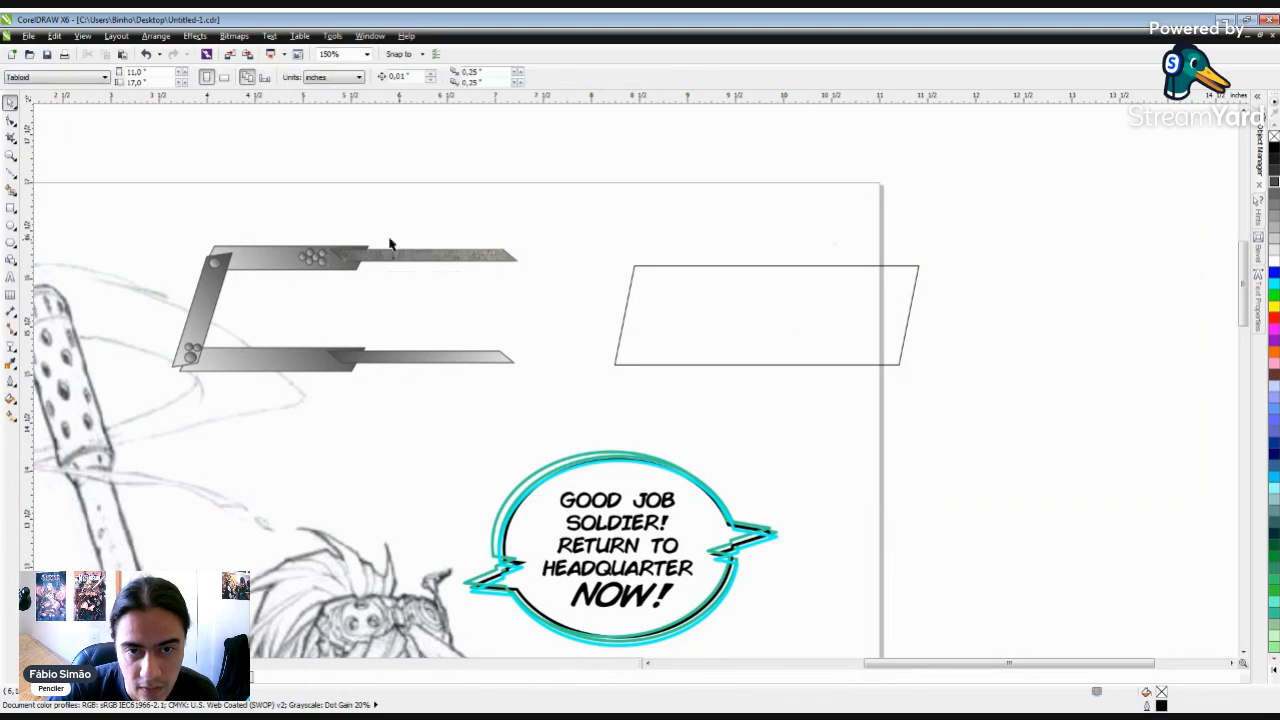
Step: Examine the scratched-metal texture on the thin upper bar up close and against the whole frame
scroll(337, 235, up, 2)
scroll(271, 249, up, 2)
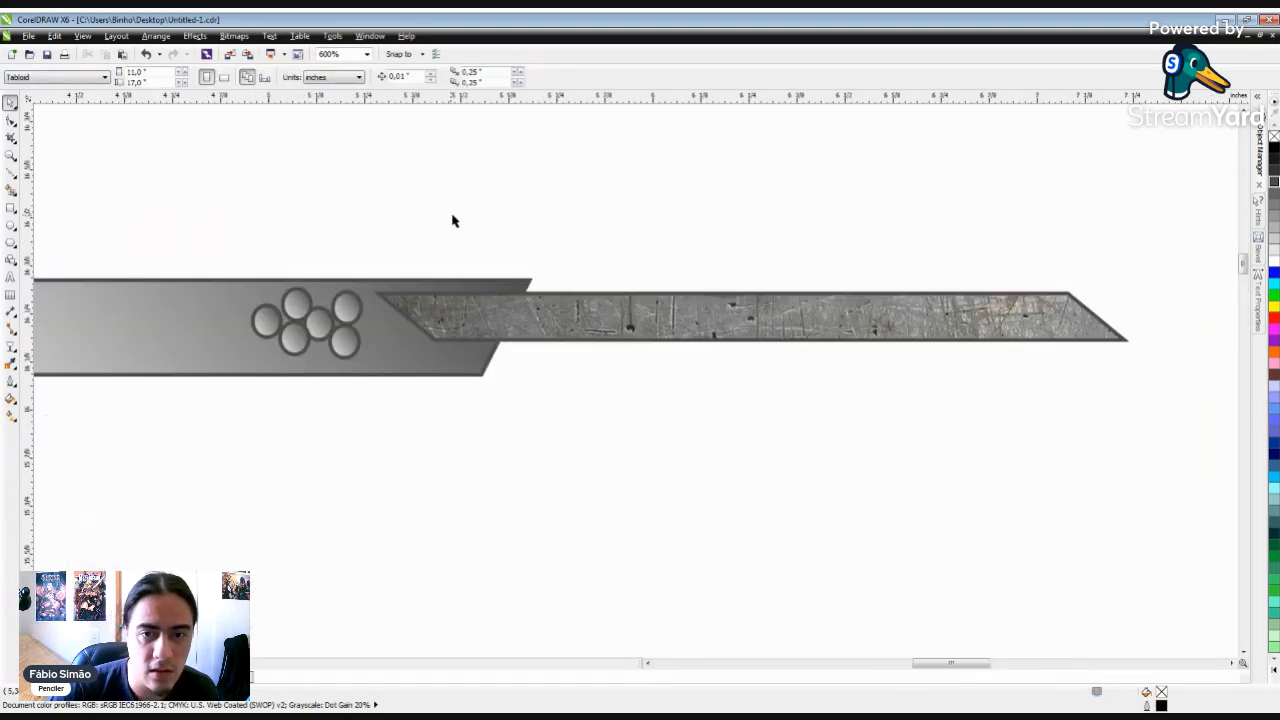
scroll(423, 223, down, 2)
scroll(284, 253, up, 2)
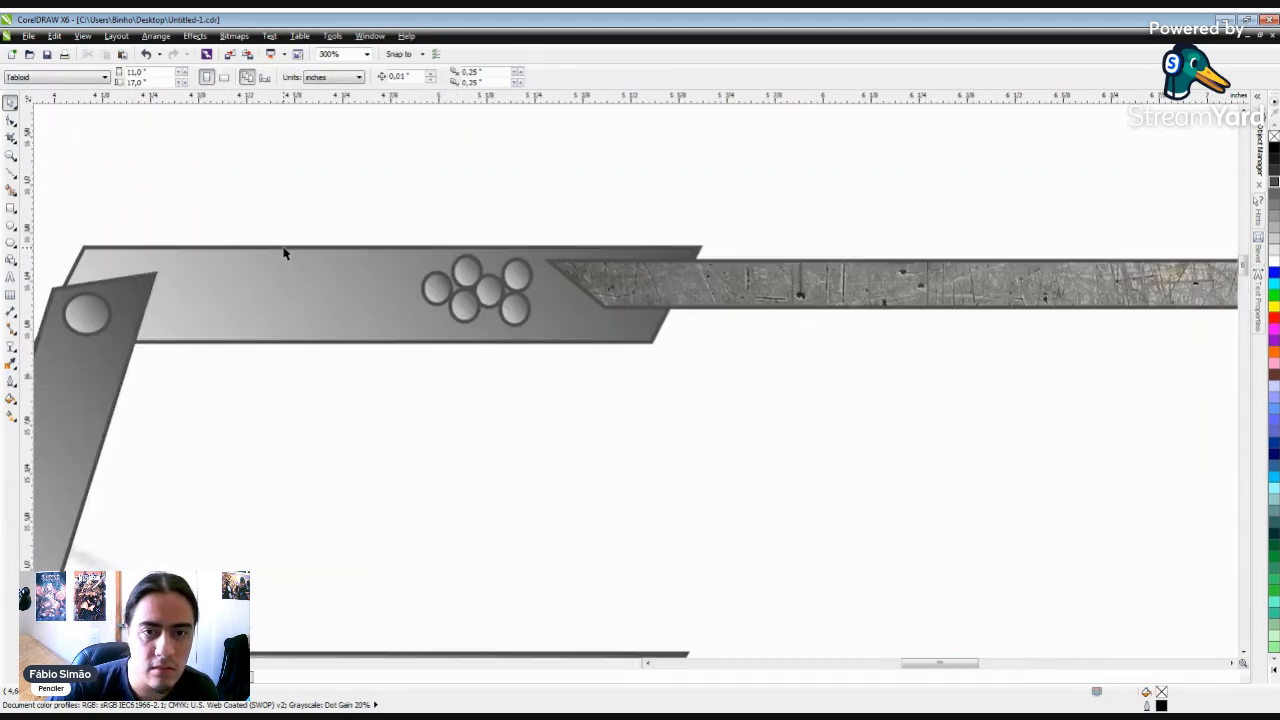
click(771, 288)
scroll(775, 288, down, 2)
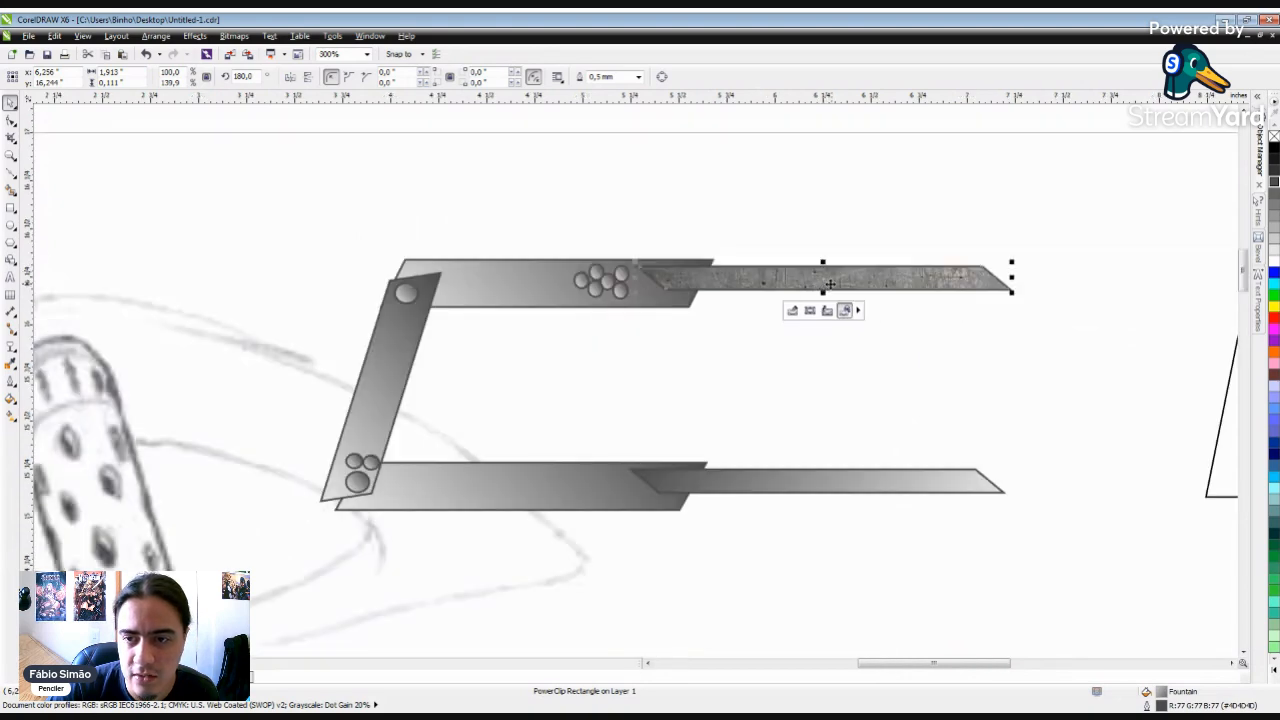
scroll(778, 276, up, 2)
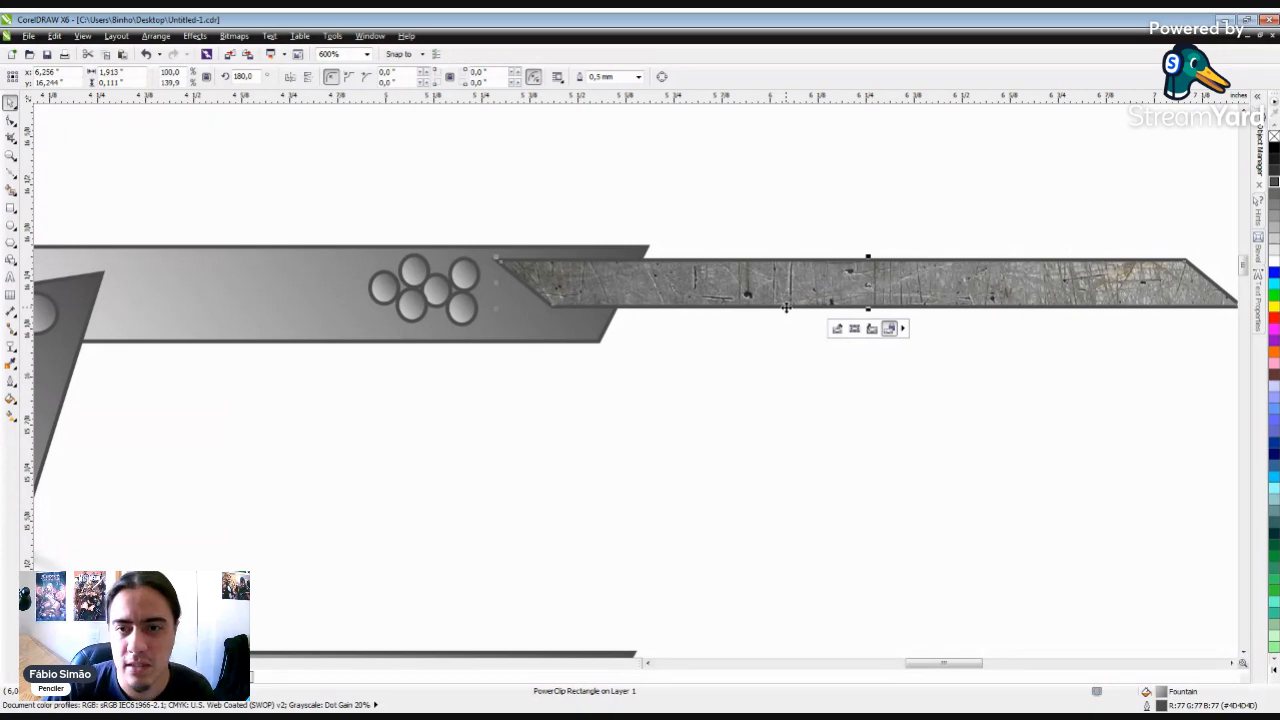
scroll(729, 277, down, 4)
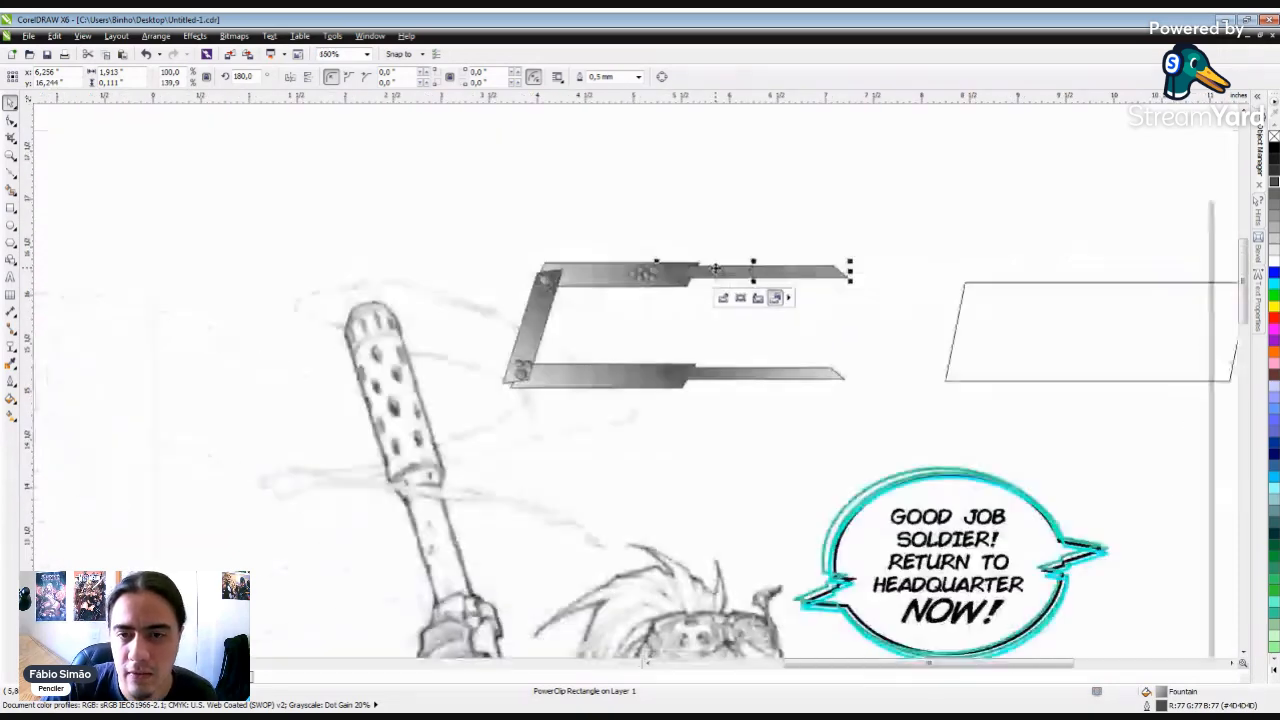
click(733, 181)
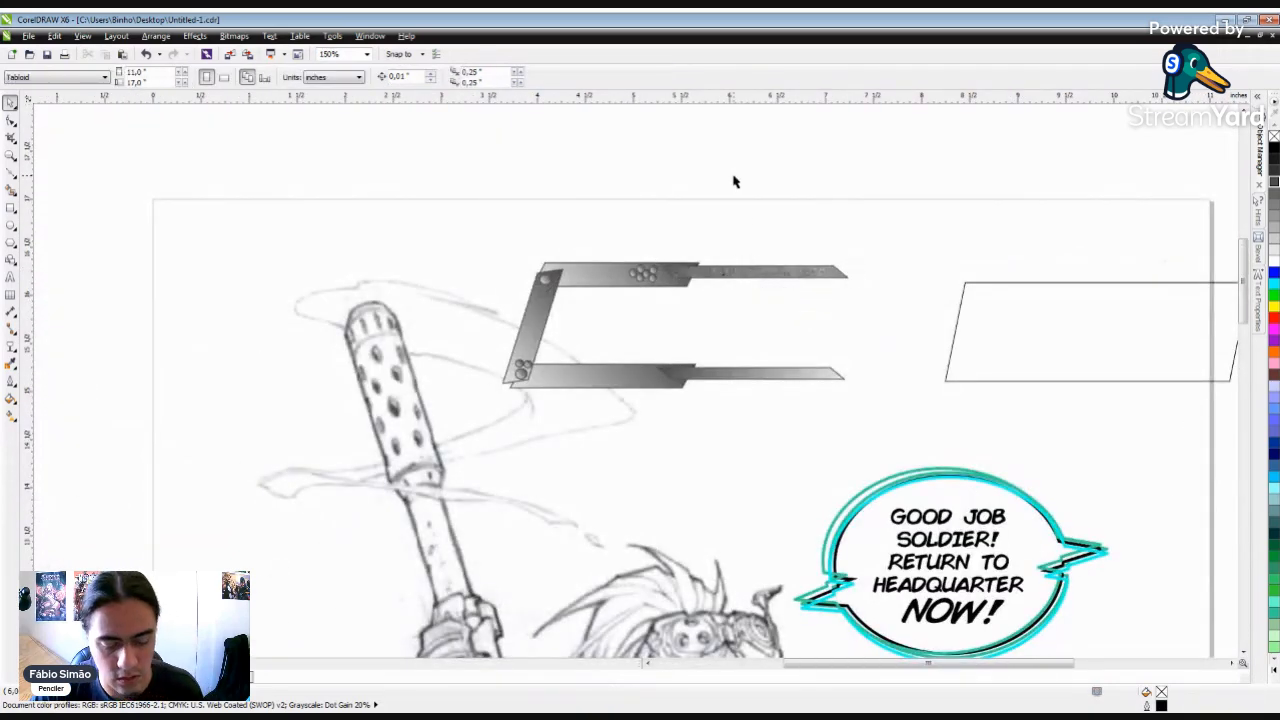
Step: Undo the PowerClip of the metal texture inside the thin upper bar
key(ctrl+v)
scroll(650, 235, down, 1)
scroll(698, 254, up, 1)
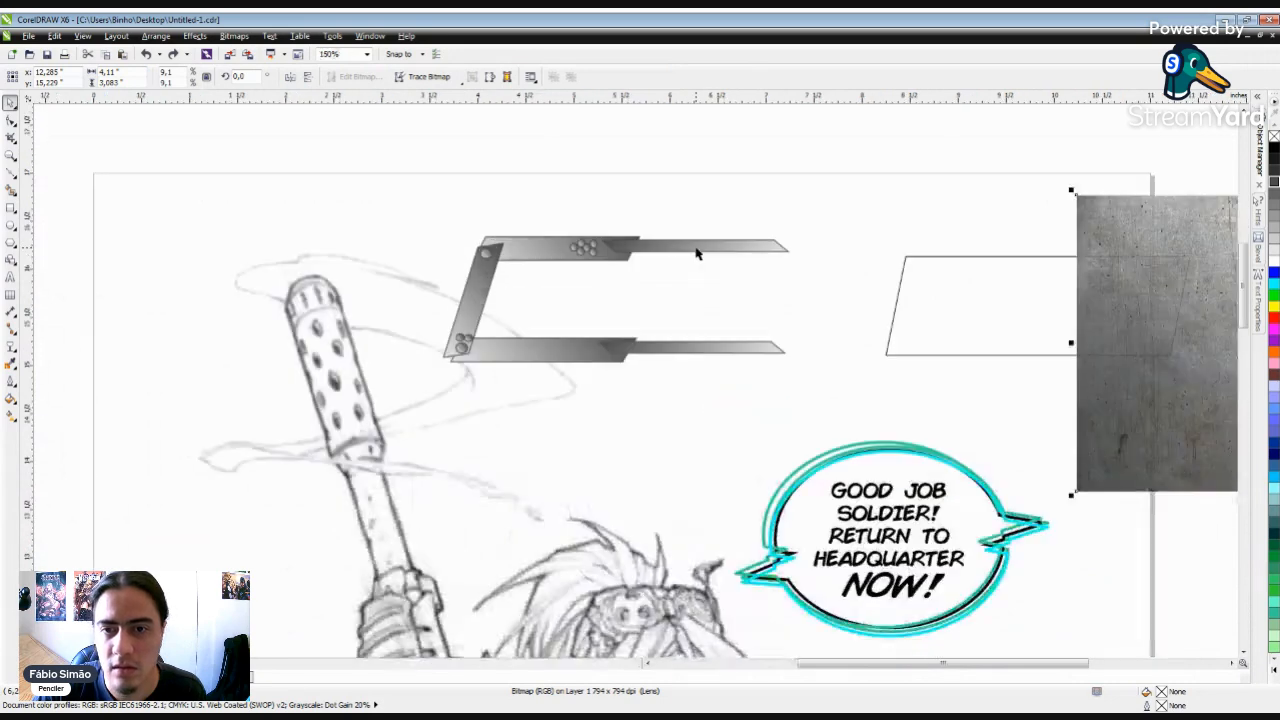
Step: Group all the frame's bars and rivets, and try to PowerClip the metal texture inside the group
drag(436, 143, 838, 395)
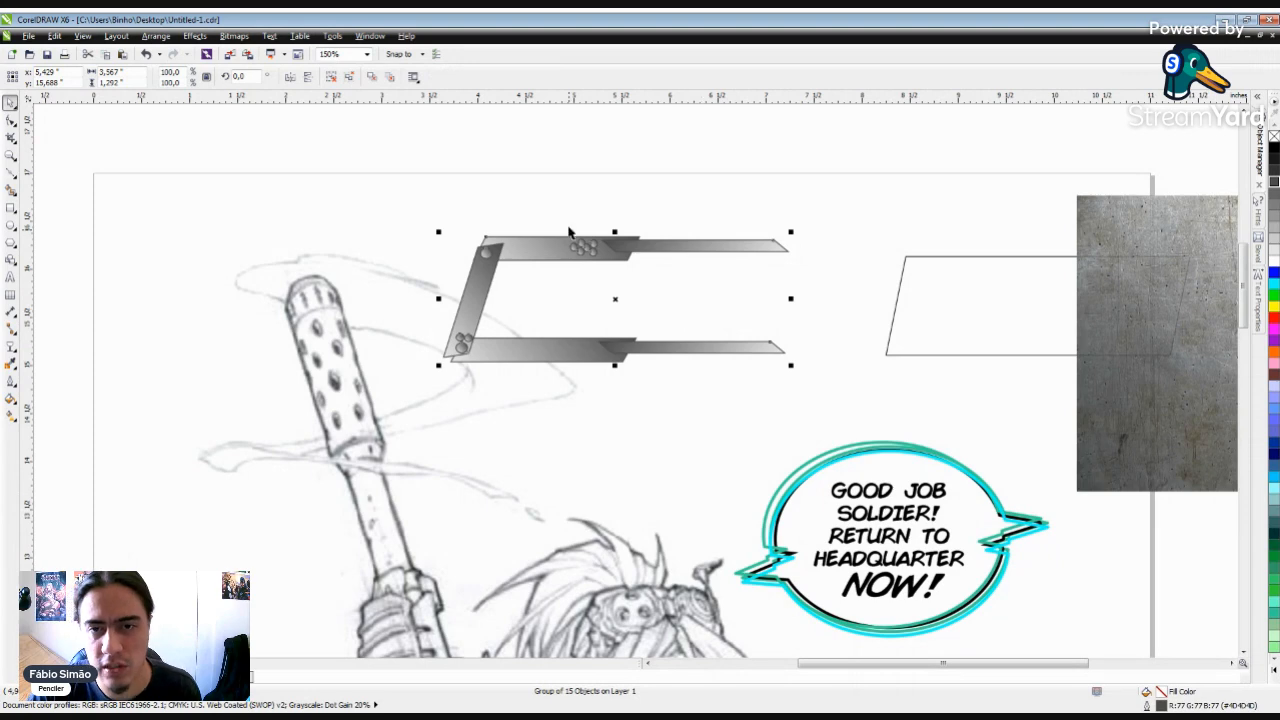
click(600, 149)
scroll(599, 151, down, 2)
right_click(928, 228)
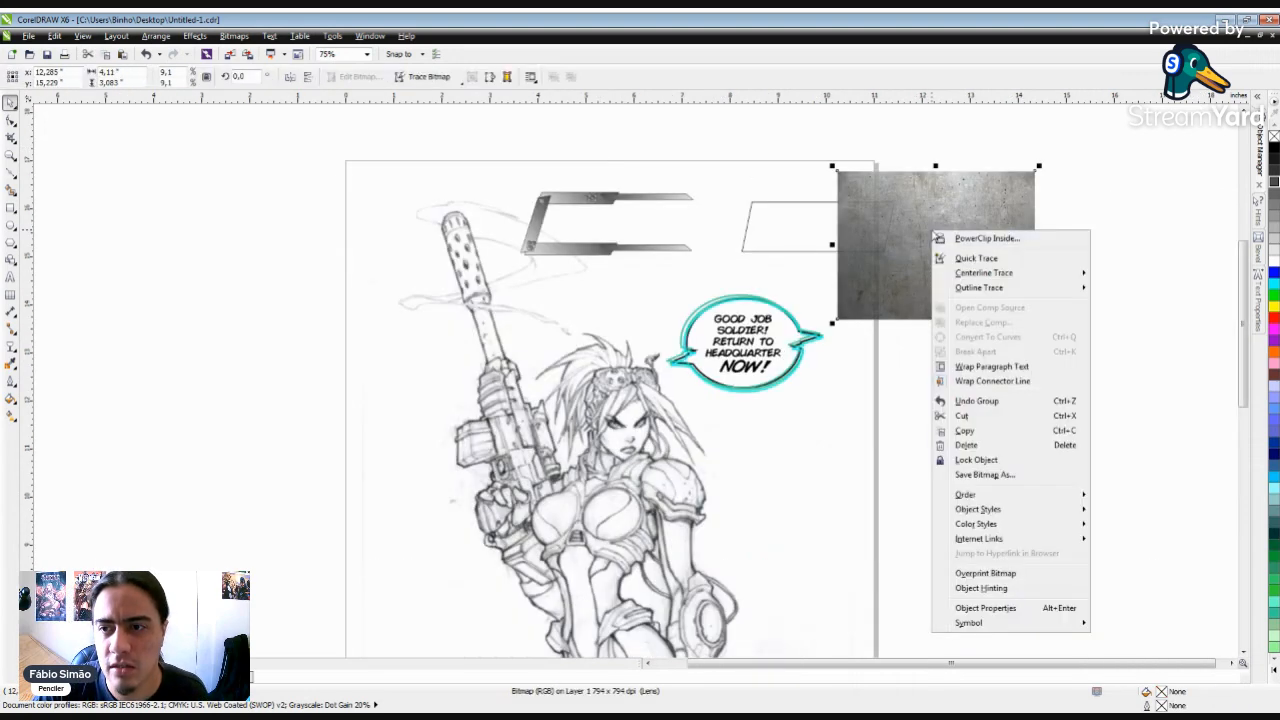
click(968, 238)
click(561, 253)
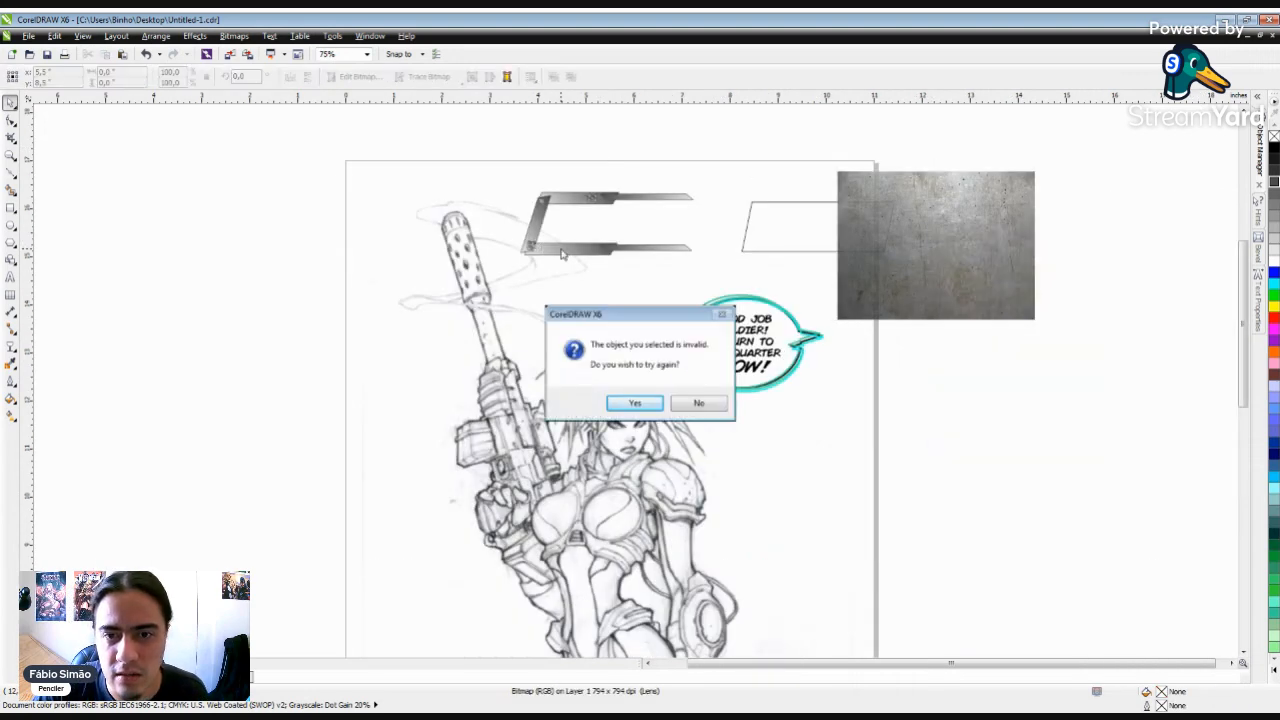
click(698, 404)
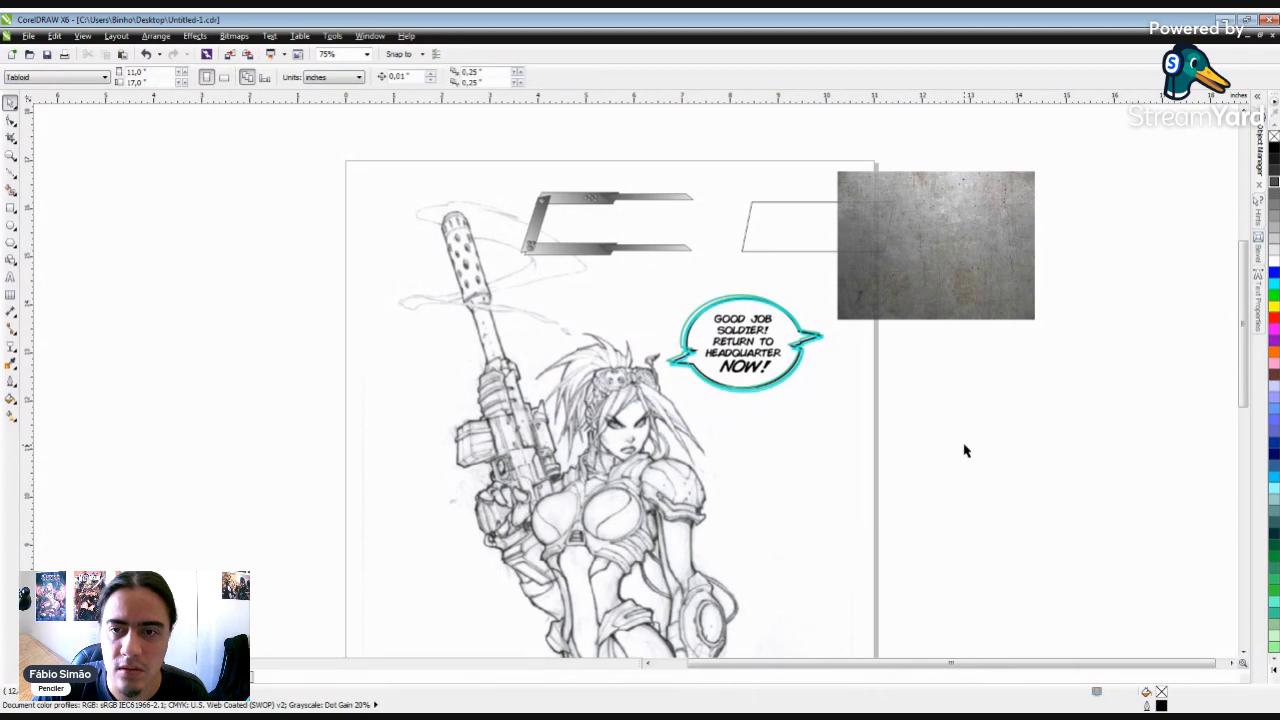
Step: Move the metal texture completely off the page, beyond the right edge and clear of the empty slanted rectangle
drag(940, 275, 1014, 284)
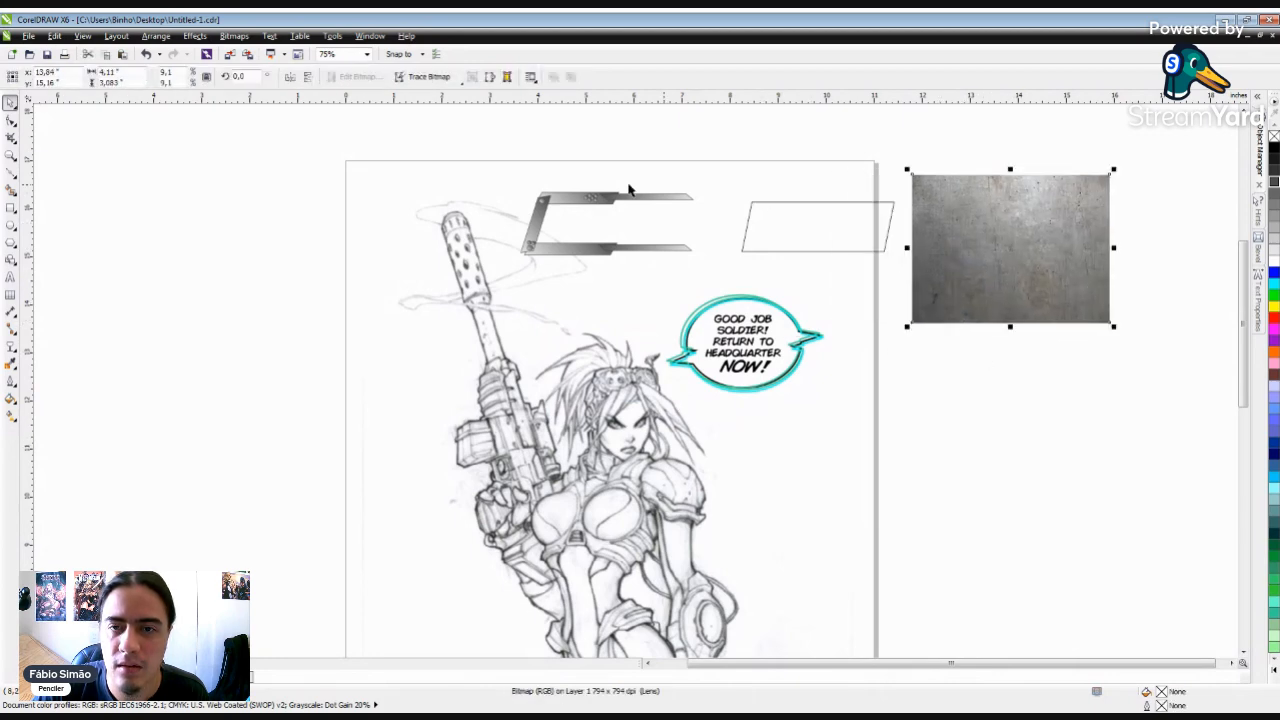
scroll(592, 191, up, 2)
scroll(590, 224, down, 2)
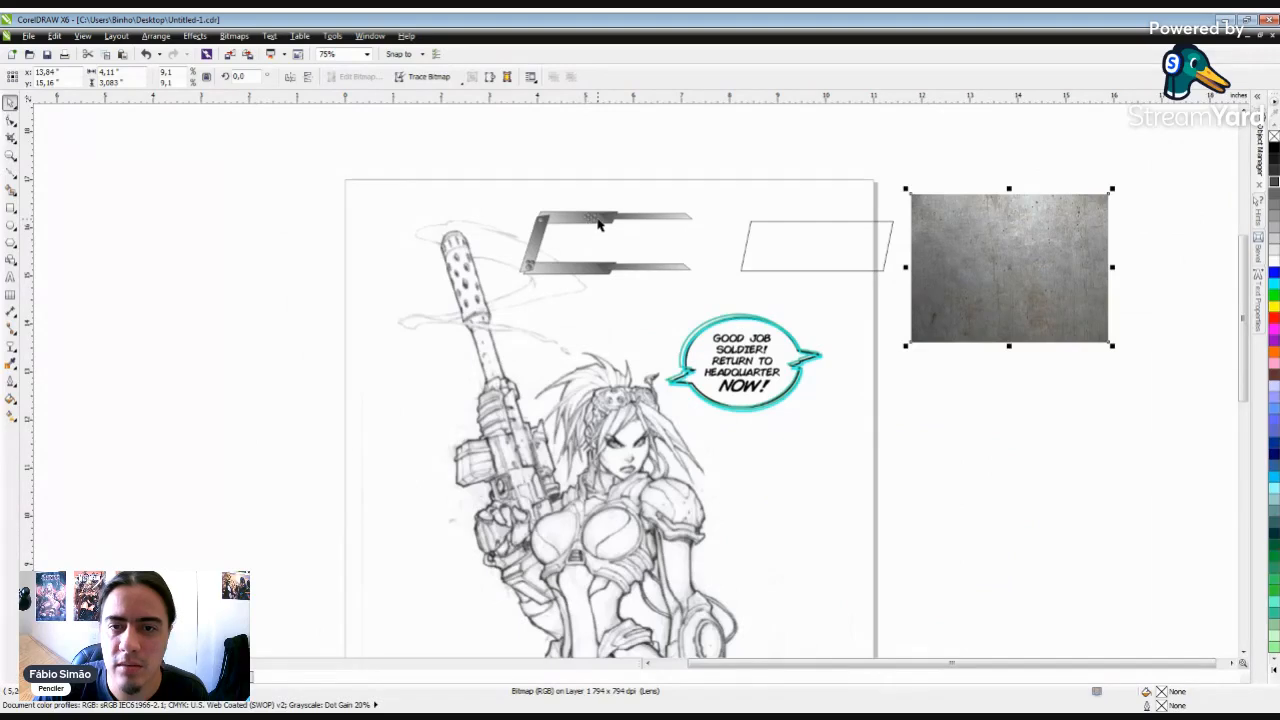
scroll(600, 227, up, 2)
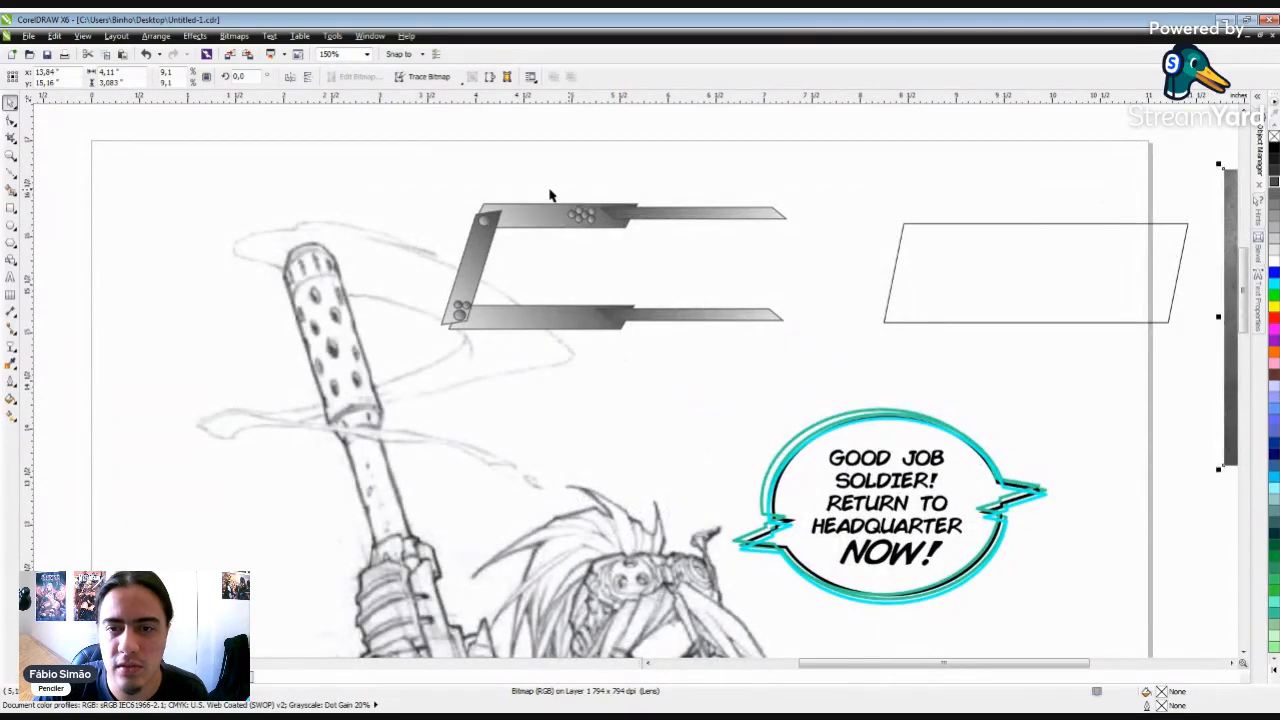
scroll(485, 240, down, 2)
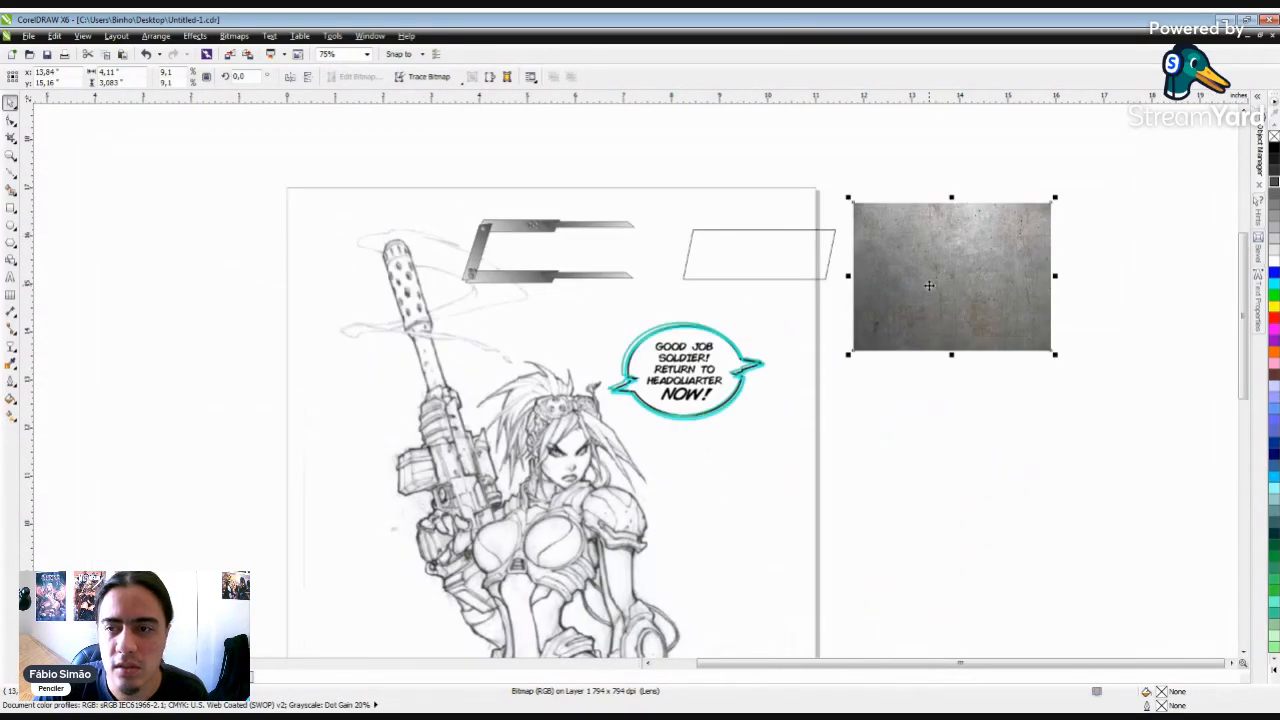
scroll(520, 287, up, 2)
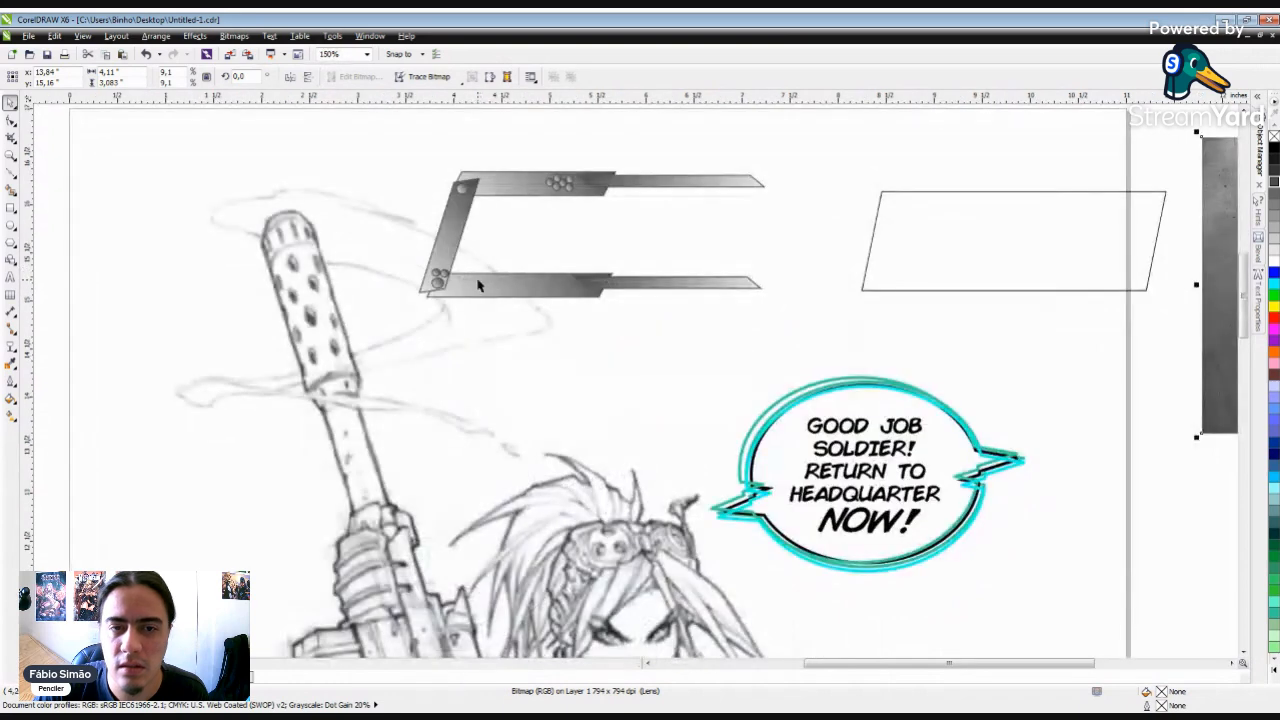
Step: Ungroup the riveted frame into its separate bars and rivets
click(493, 287)
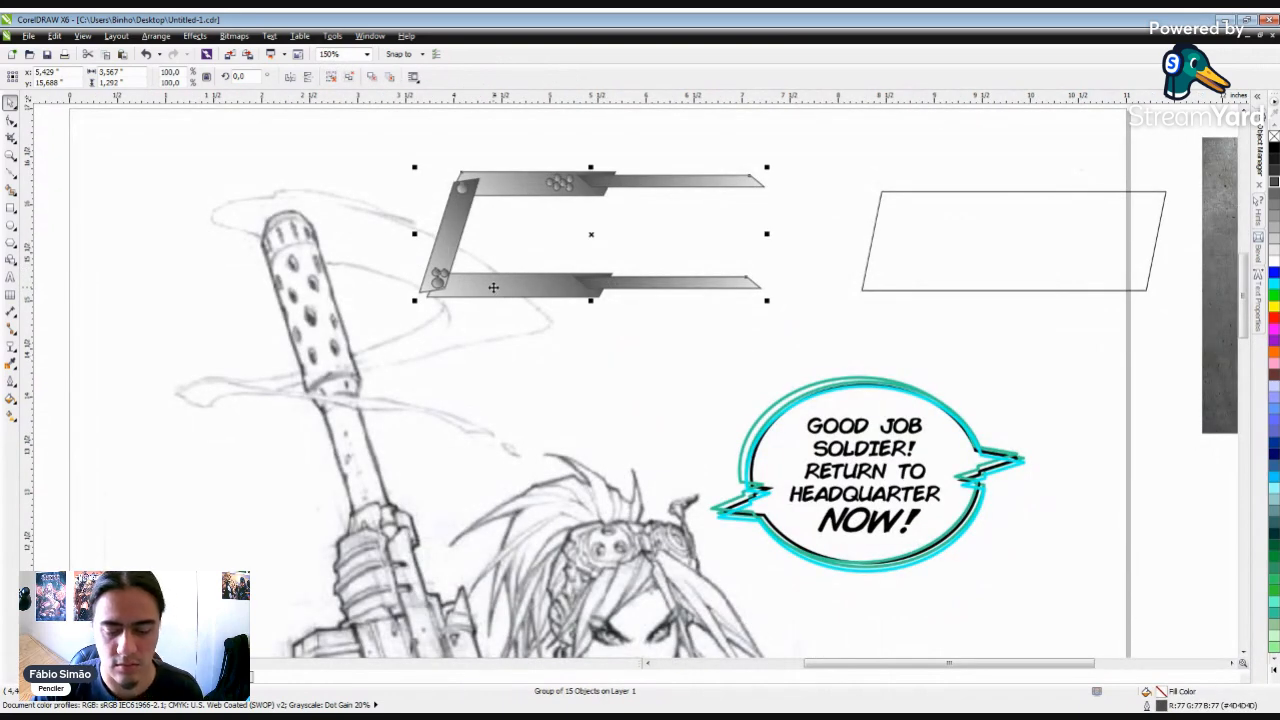
key(ctrl+u)
click(548, 350)
click(583, 288)
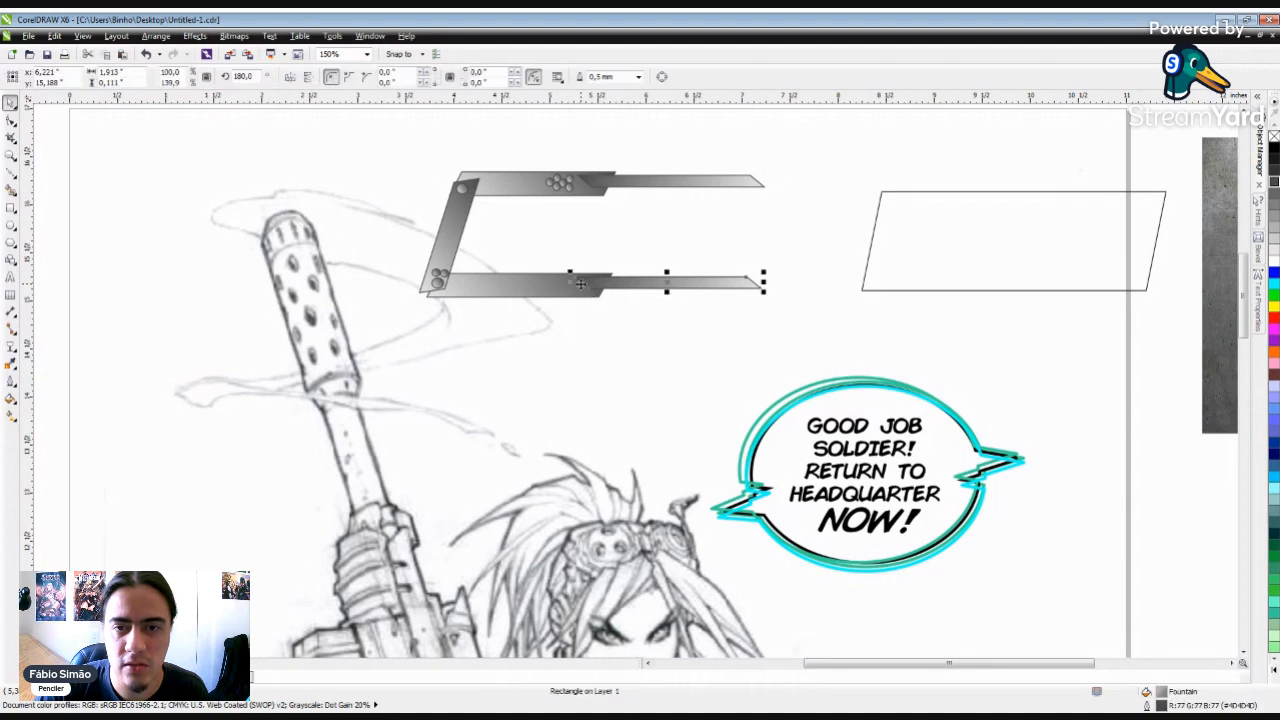
shift+click(519, 289)
shift+click(509, 192)
shift+click(447, 238)
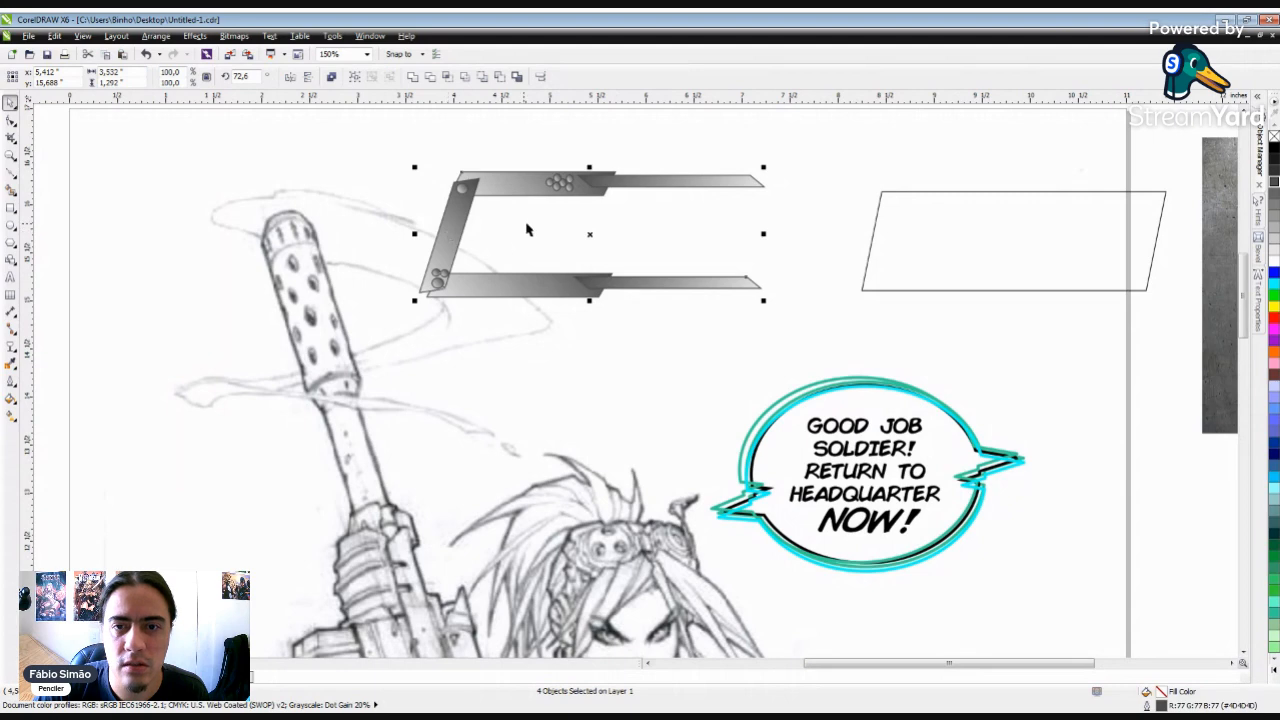
Step: Weld the frame's two thin bars, two thick bars and slanted side bar into a single curve, leaving out the rivets
click(628, 181)
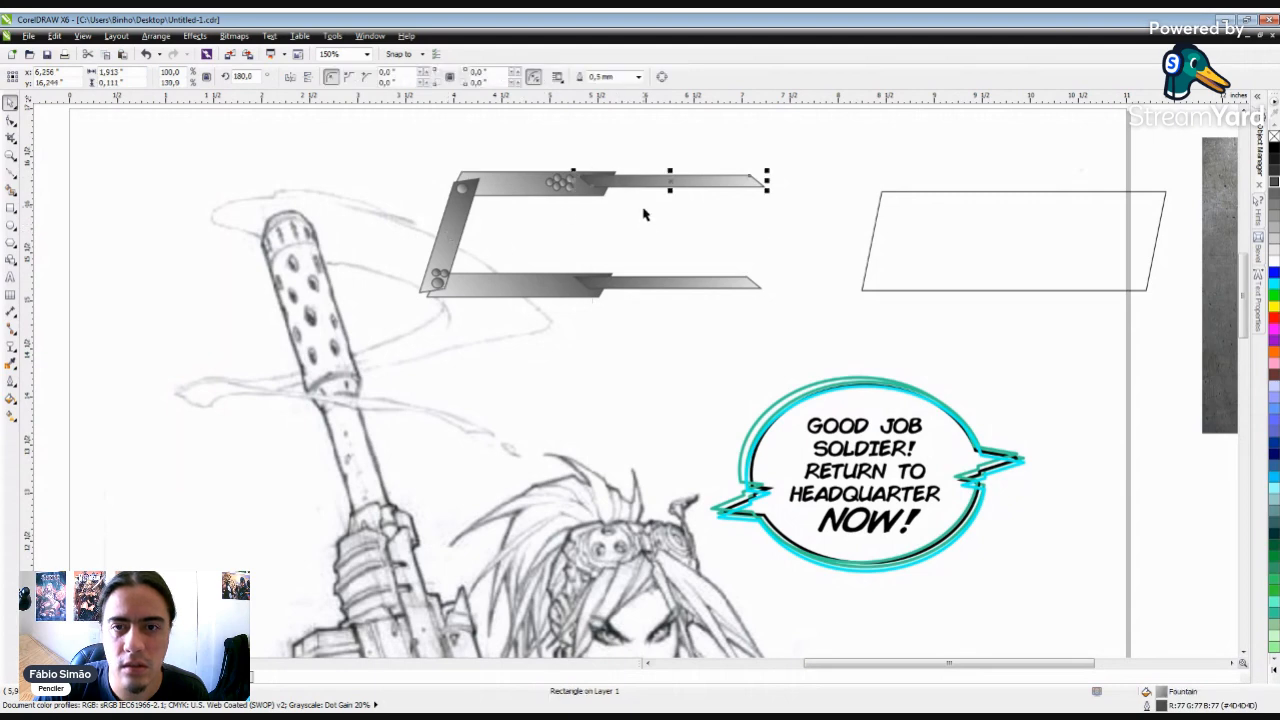
shift+click(642, 284)
shift+click(520, 283)
shift+click(503, 187)
shift+click(458, 230)
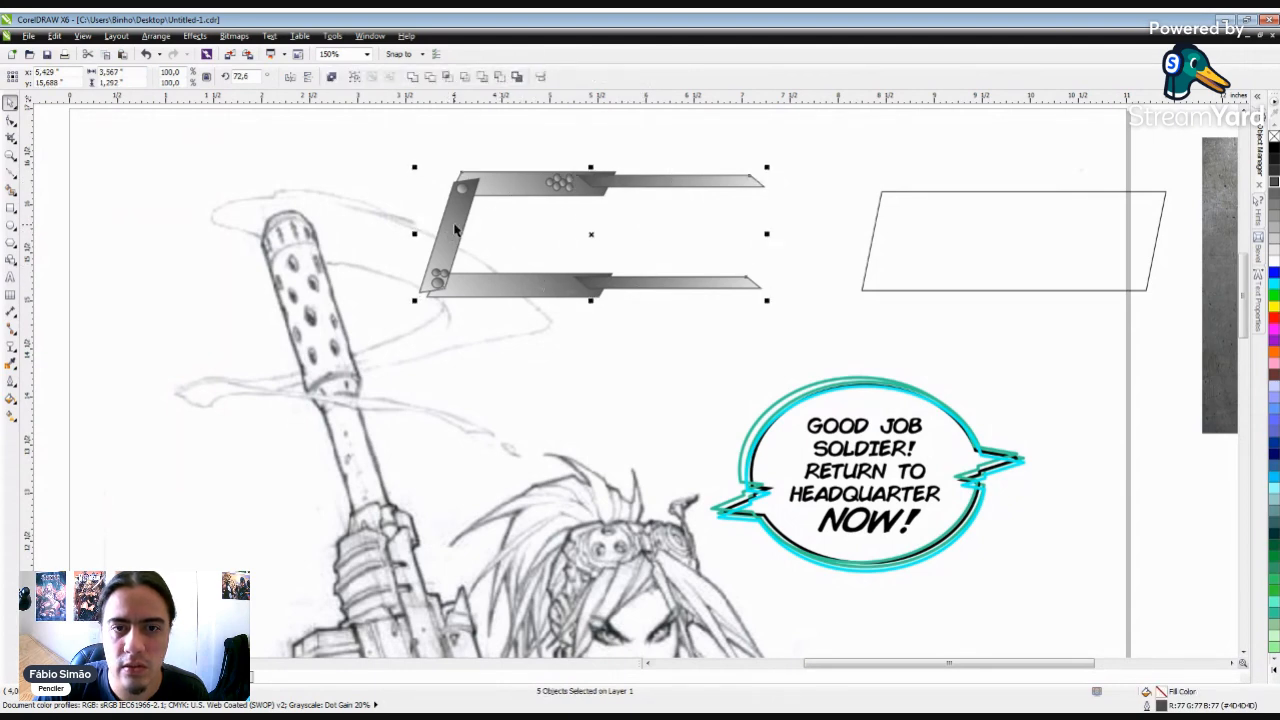
click(413, 80)
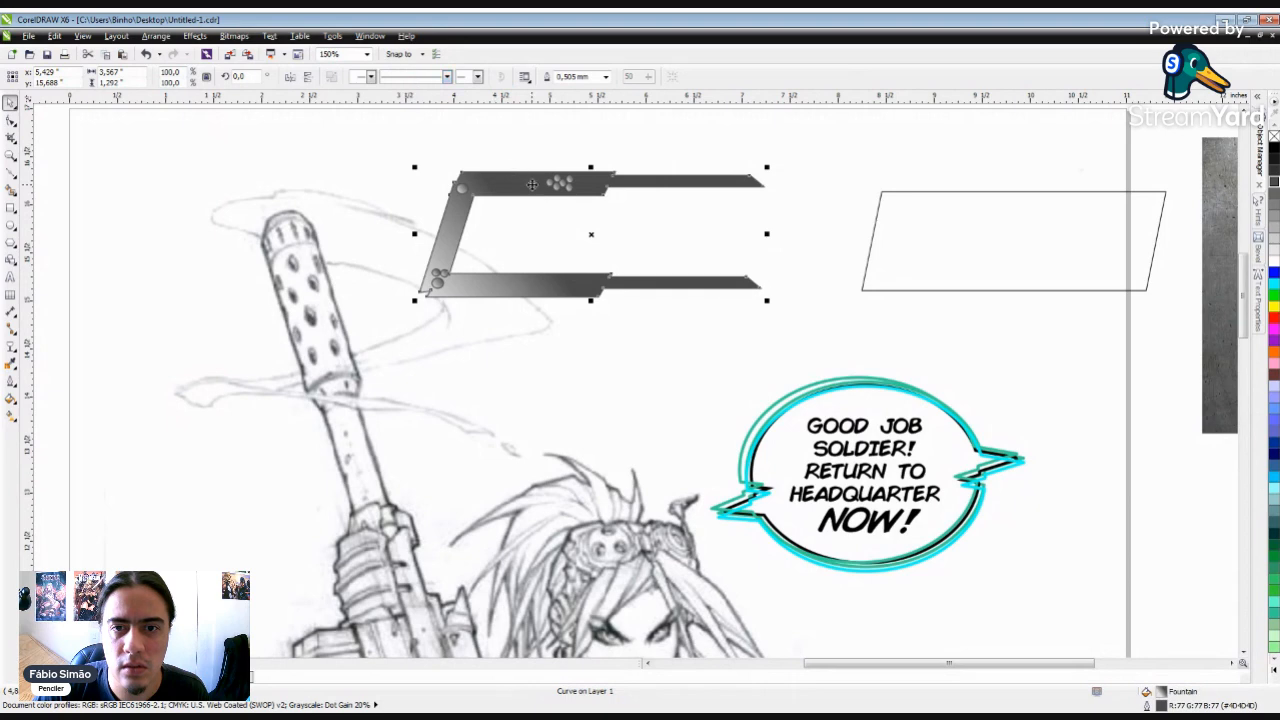
scroll(535, 186, down, 2)
click(782, 302)
scroll(634, 181, up, 2)
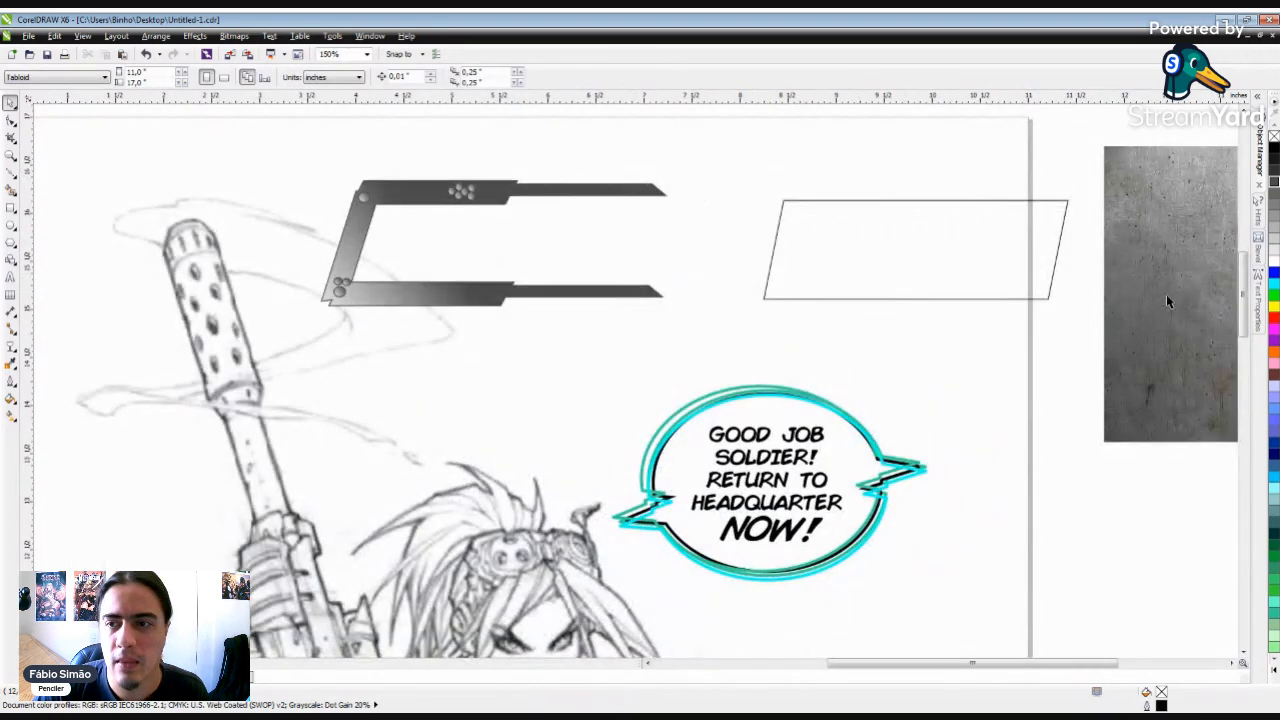
Step: Edit the welded frame's linear fountain fill to a 3.6 angle, a mid-point of 52 and a 19% edge pad
scroll(648, 178, down, 2)
scroll(612, 180, up, 2)
click(607, 188)
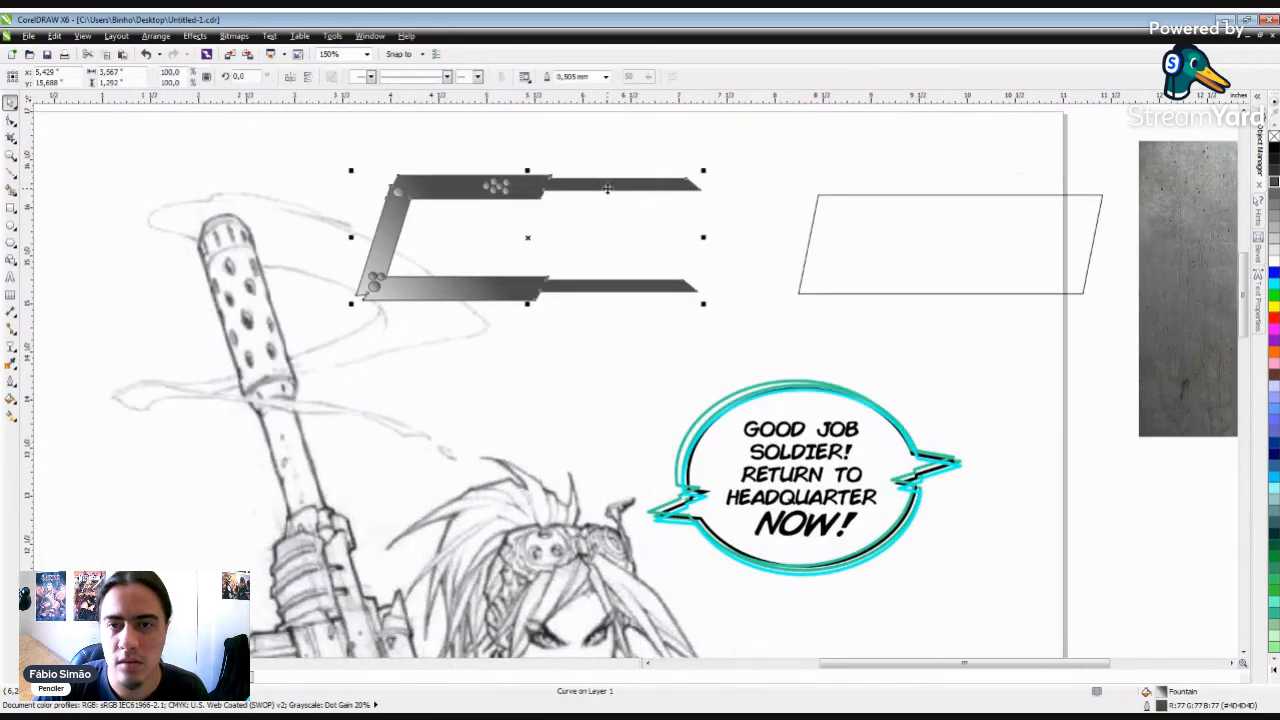
key(F11)
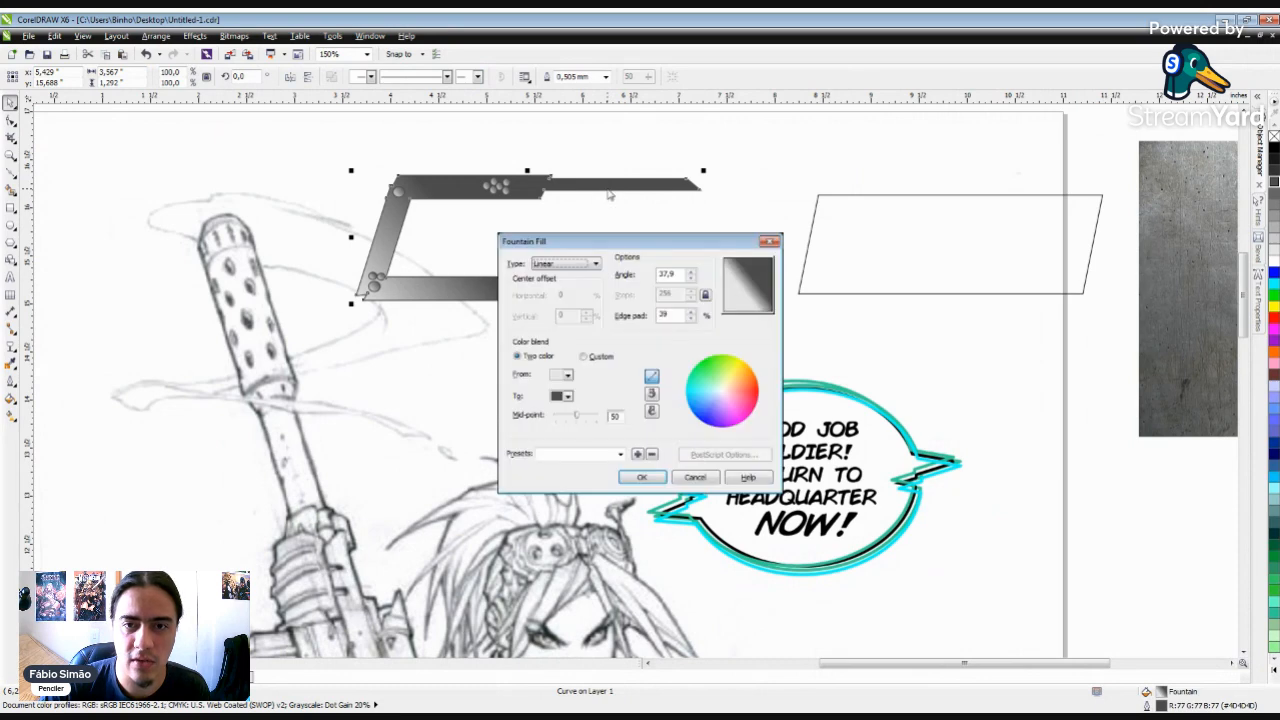
mouse_move(580, 420)
mouse_down()
mouse_move(565, 420)
mouse_move(595, 420)
mouse_move(583, 421)
mouse_up()
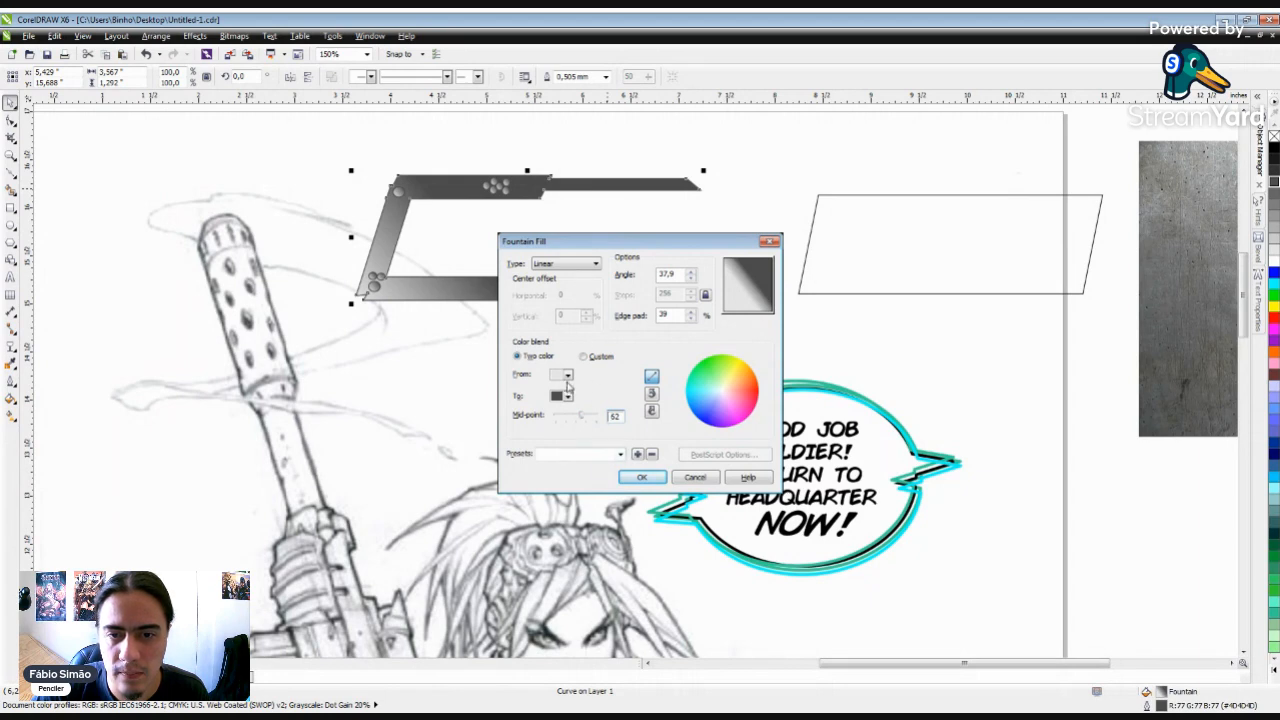
mouse_move(752, 300)
mouse_down()
mouse_move(740, 298)
mouse_move(759, 282)
mouse_up()
mouse_move(584, 415)
mouse_down()
mouse_move(608, 418)
mouse_move(530, 421)
mouse_move(581, 424)
mouse_up()
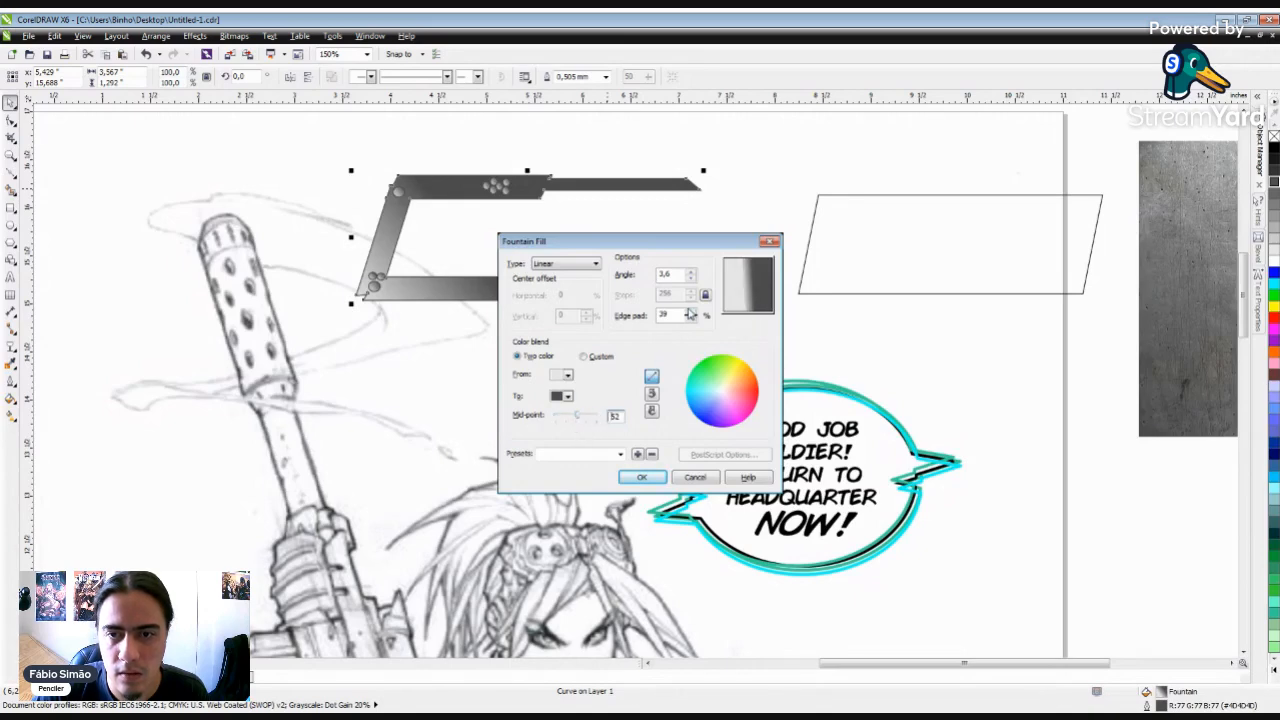
click(691, 311)
click(690, 319)
click(690, 319)
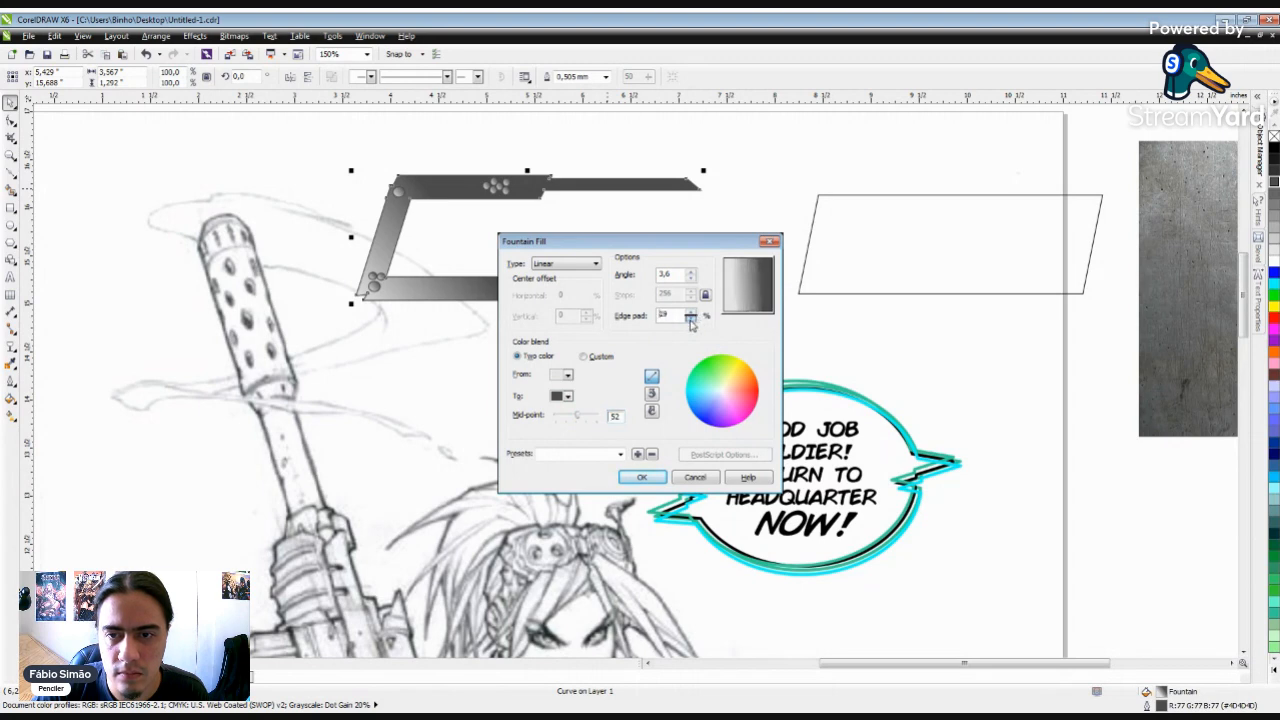
click(645, 479)
Step: PowerClip the metal texture bitmap inside the welded frame curve
scroll(634, 298, down, 2)
click(808, 353)
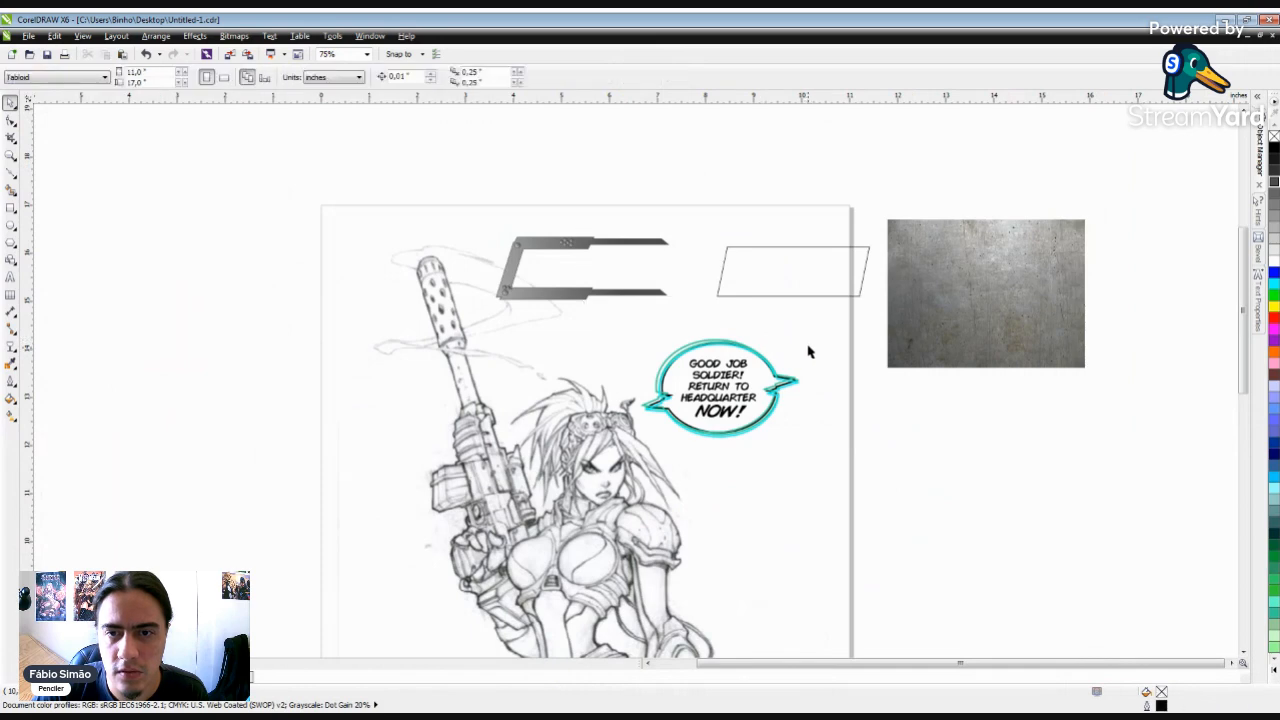
click(967, 289)
right_click(970, 275)
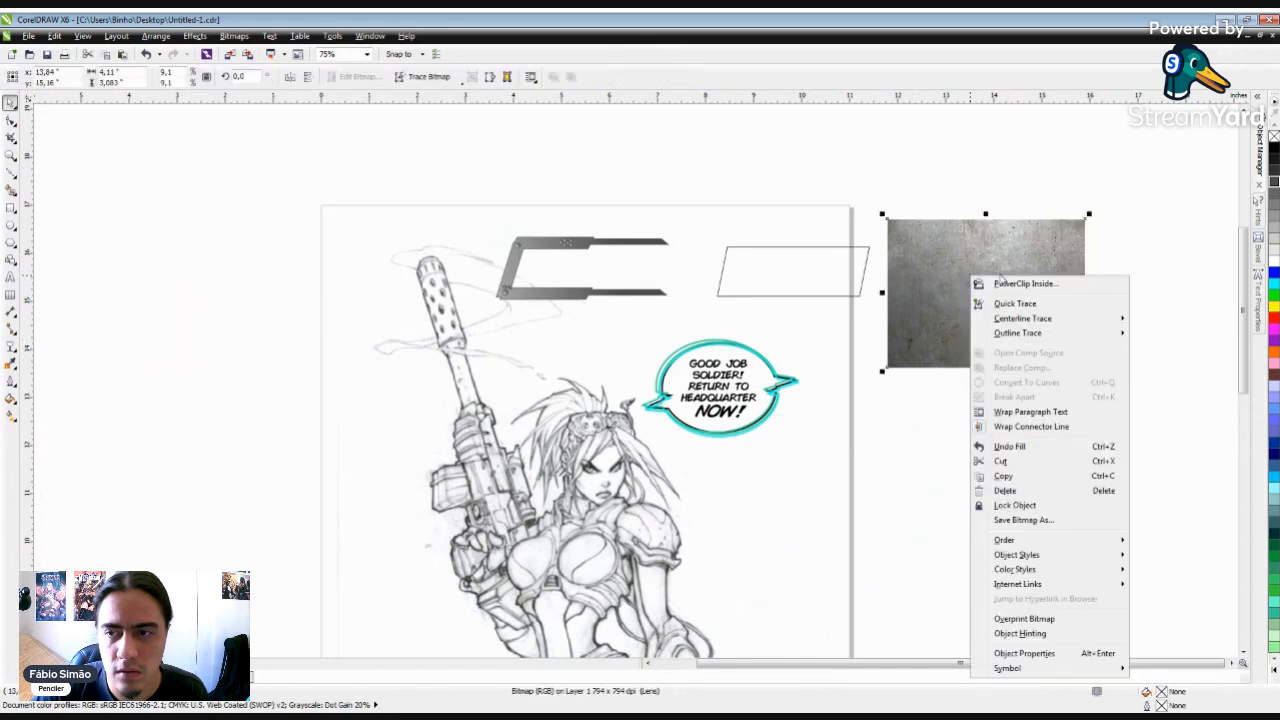
click(1016, 290)
click(550, 292)
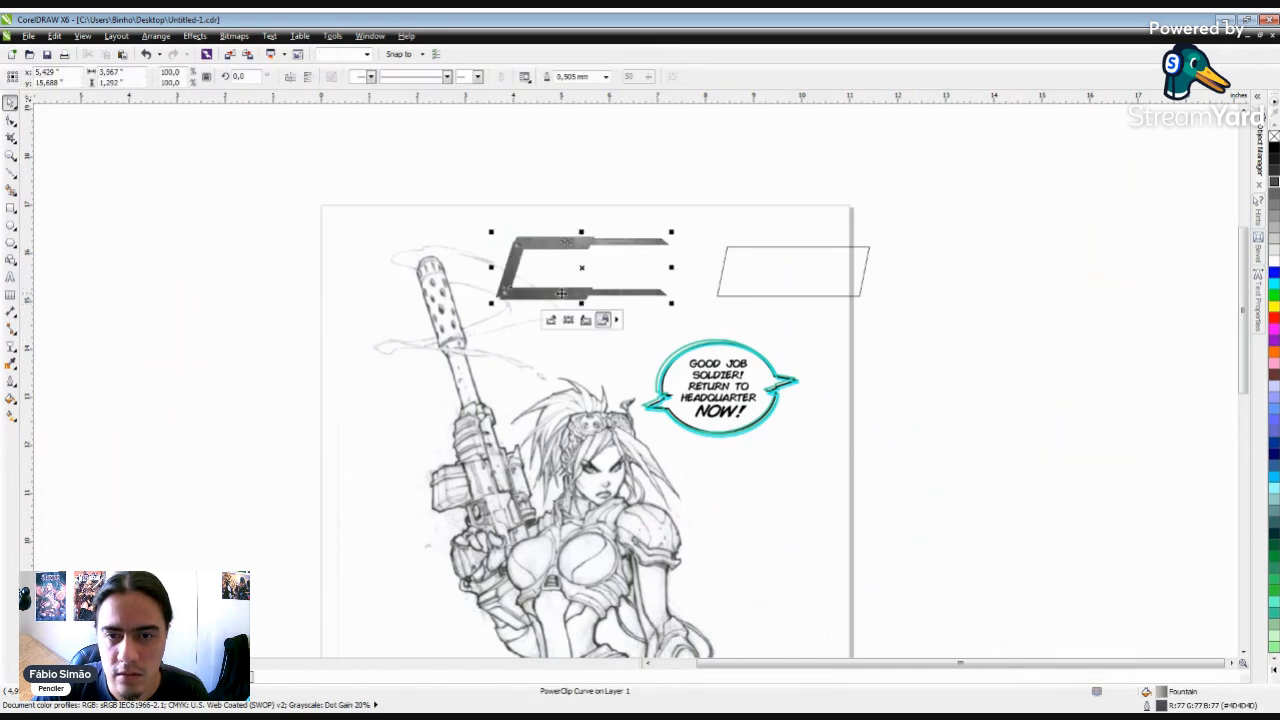
Step: Examine the scratched-metal texture on the frame's bars and around the rivets, both up close and at page scale
click(755, 321)
scroll(546, 283, up, 2)
scroll(546, 283, up, 2)
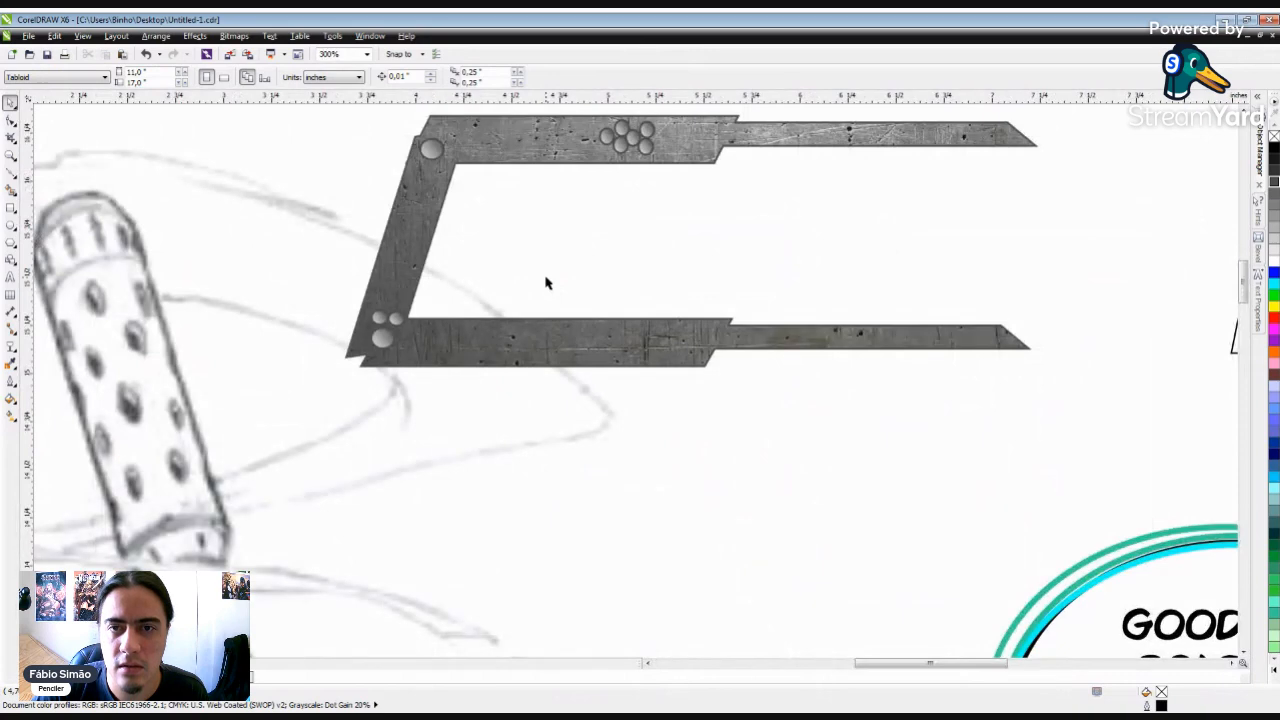
scroll(606, 320, down, 2)
scroll(605, 313, up, 2)
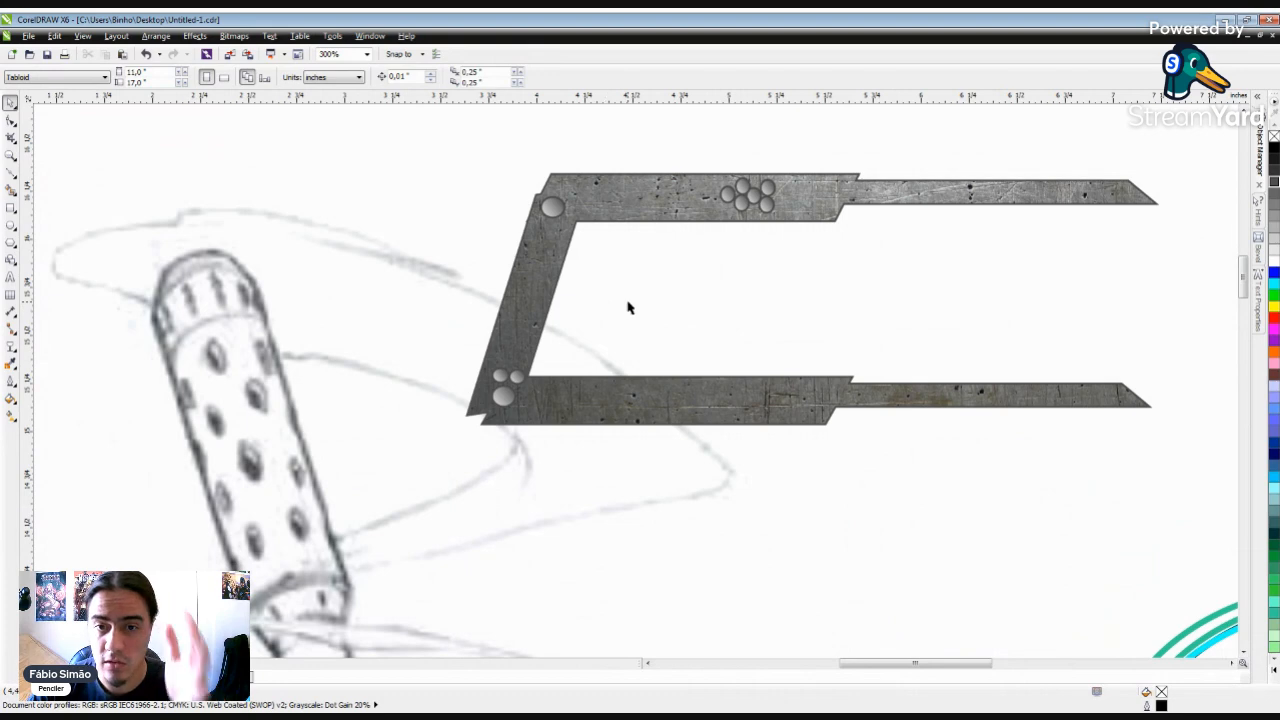
scroll(613, 314, down, 2)
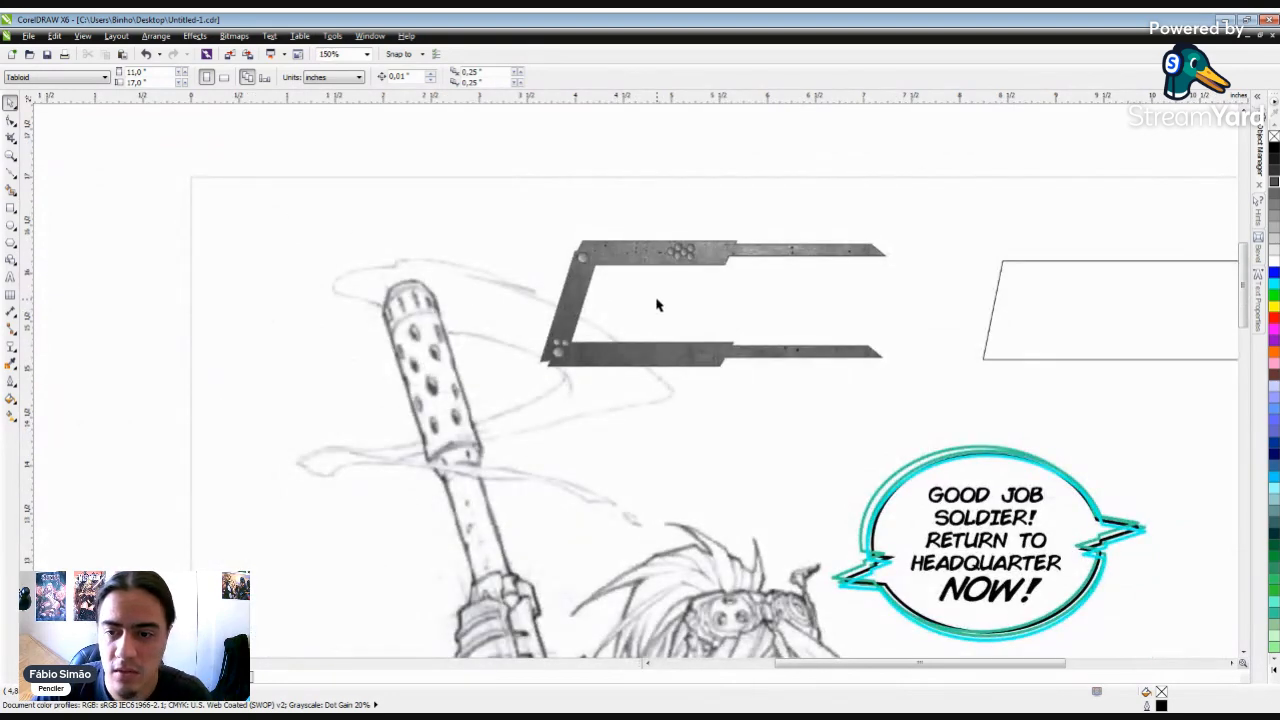
scroll(655, 306, down, 2)
scroll(655, 305, up, 2)
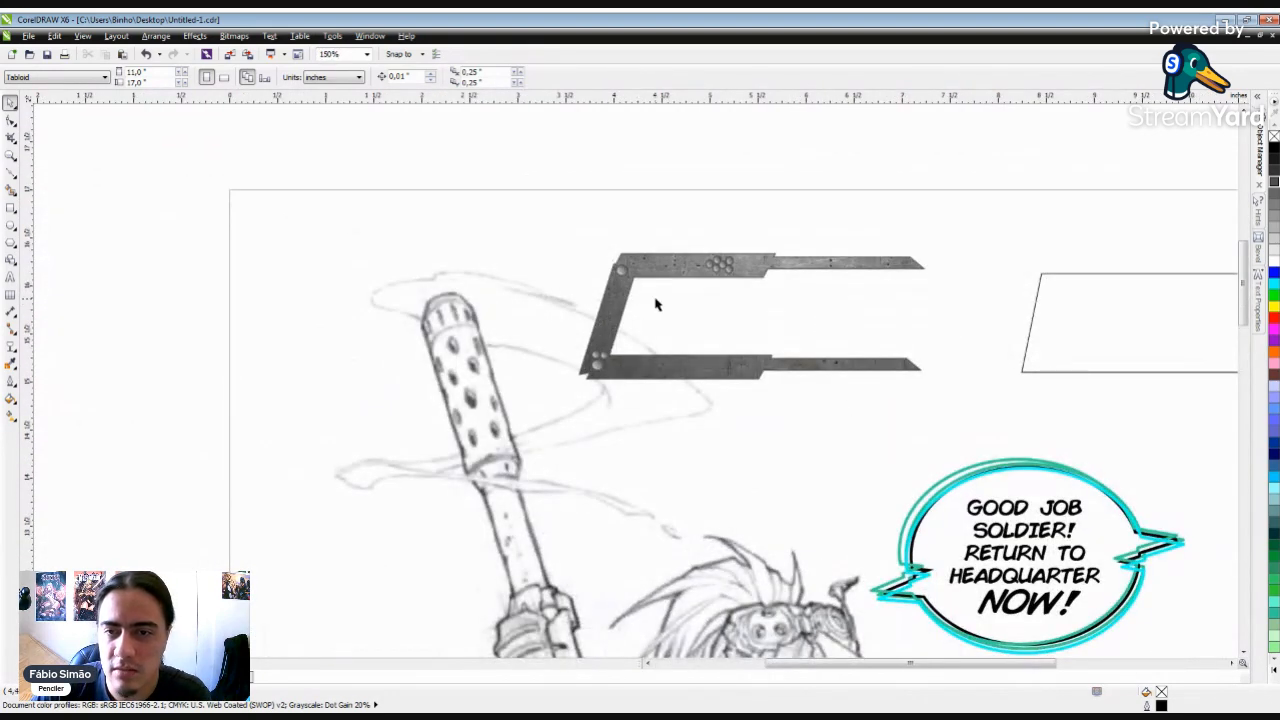
scroll(655, 295, up, 2)
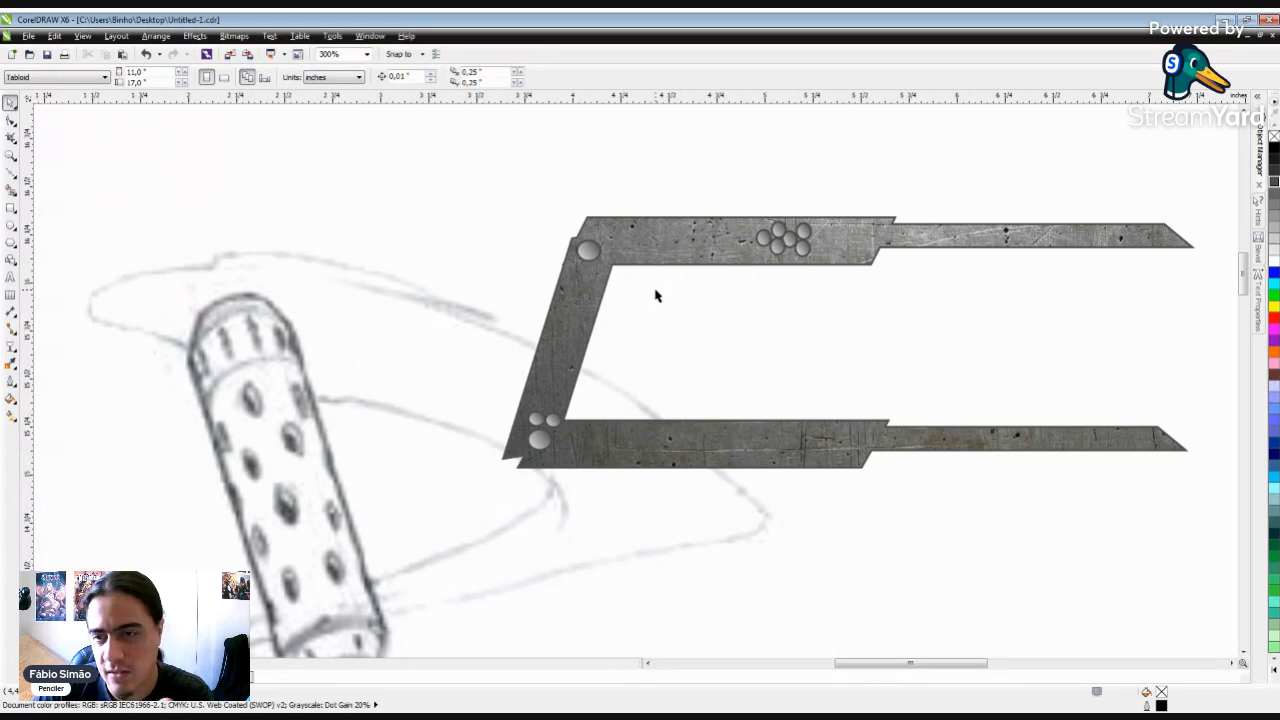
scroll(655, 295, down, 2)
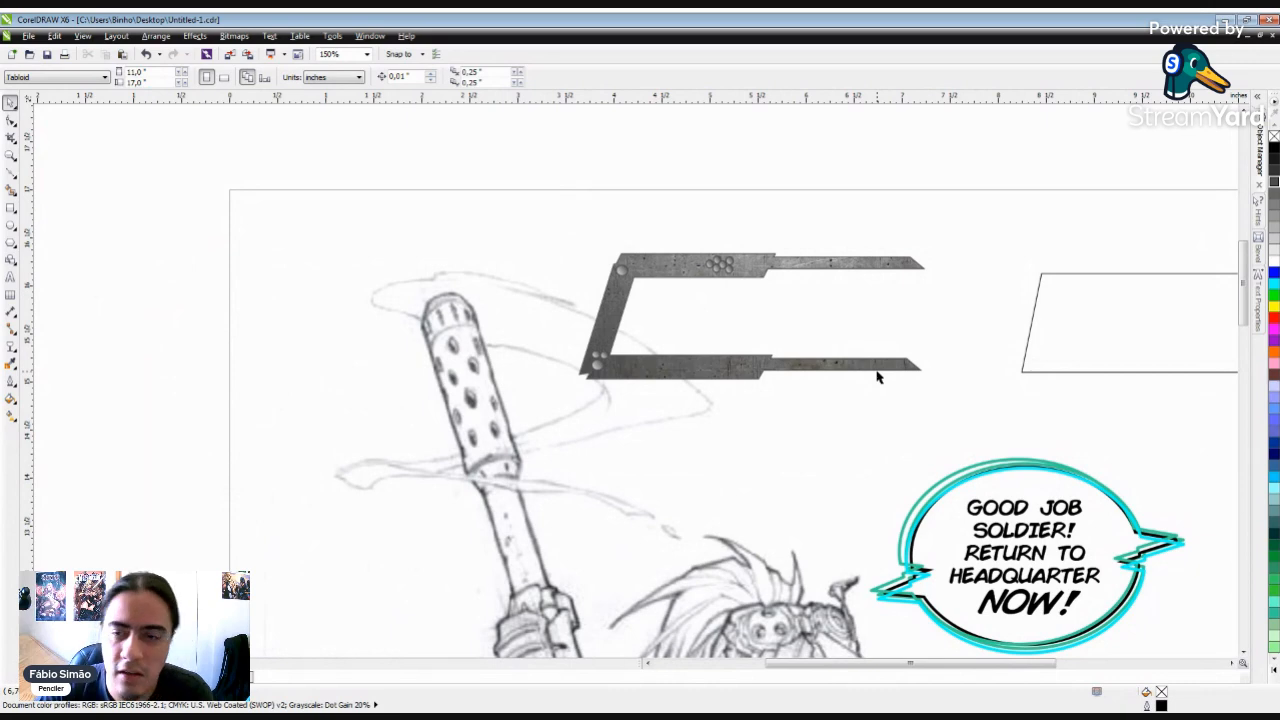
scroll(780, 300, down, 2)
scroll(722, 290, up, 2)
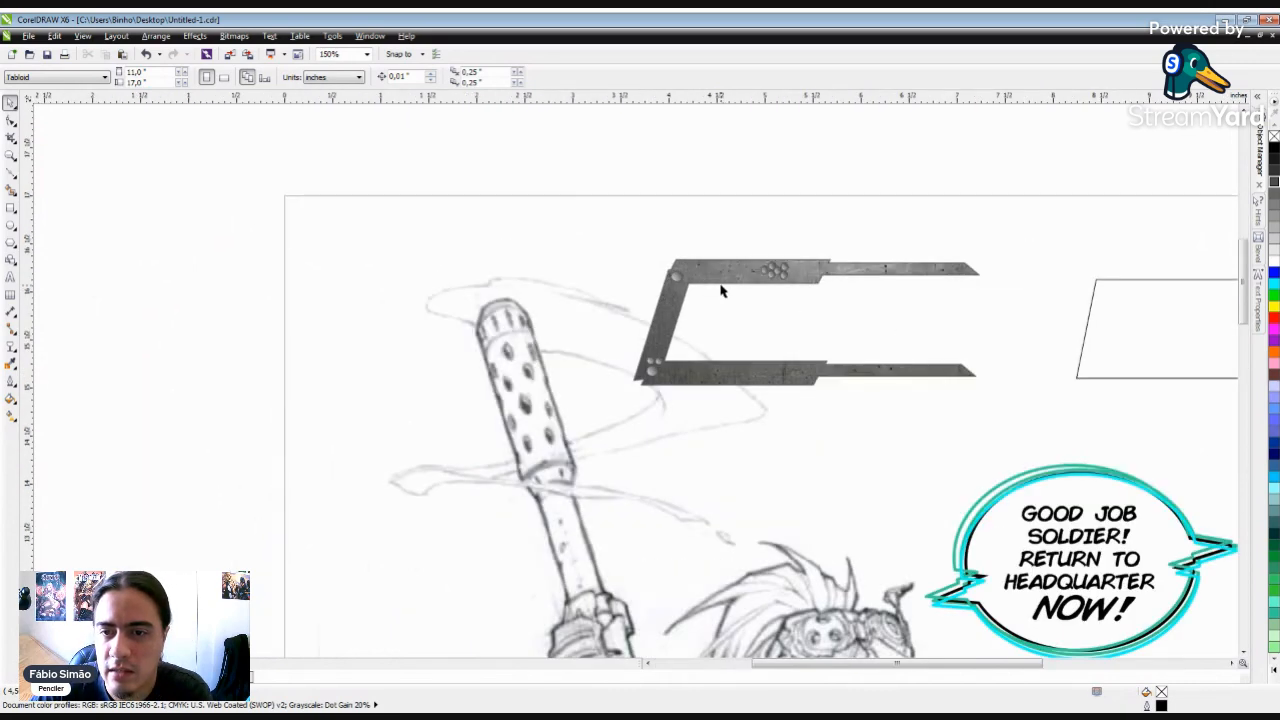
scroll(690, 290, down, 2)
scroll(703, 290, up, 2)
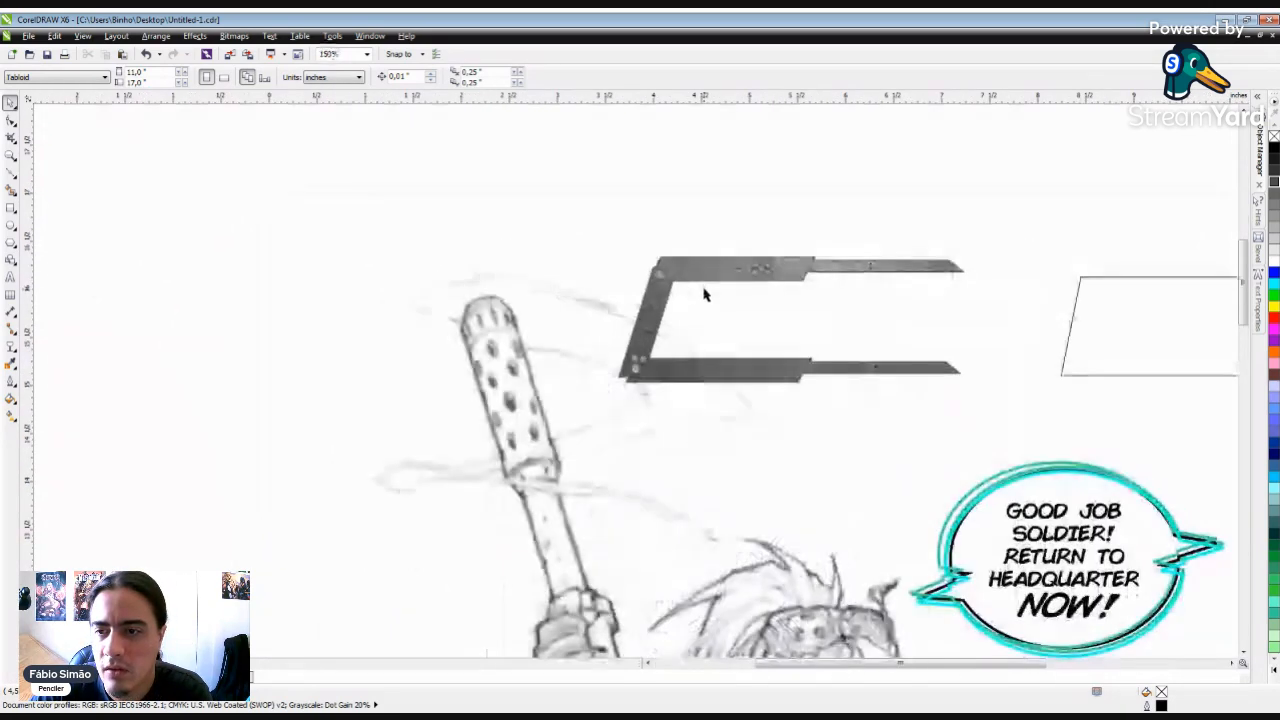
Step: Move the empty slanted rectangle into the metal frame, behind its bars, and fill it with black
drag(1109, 334, 693, 321)
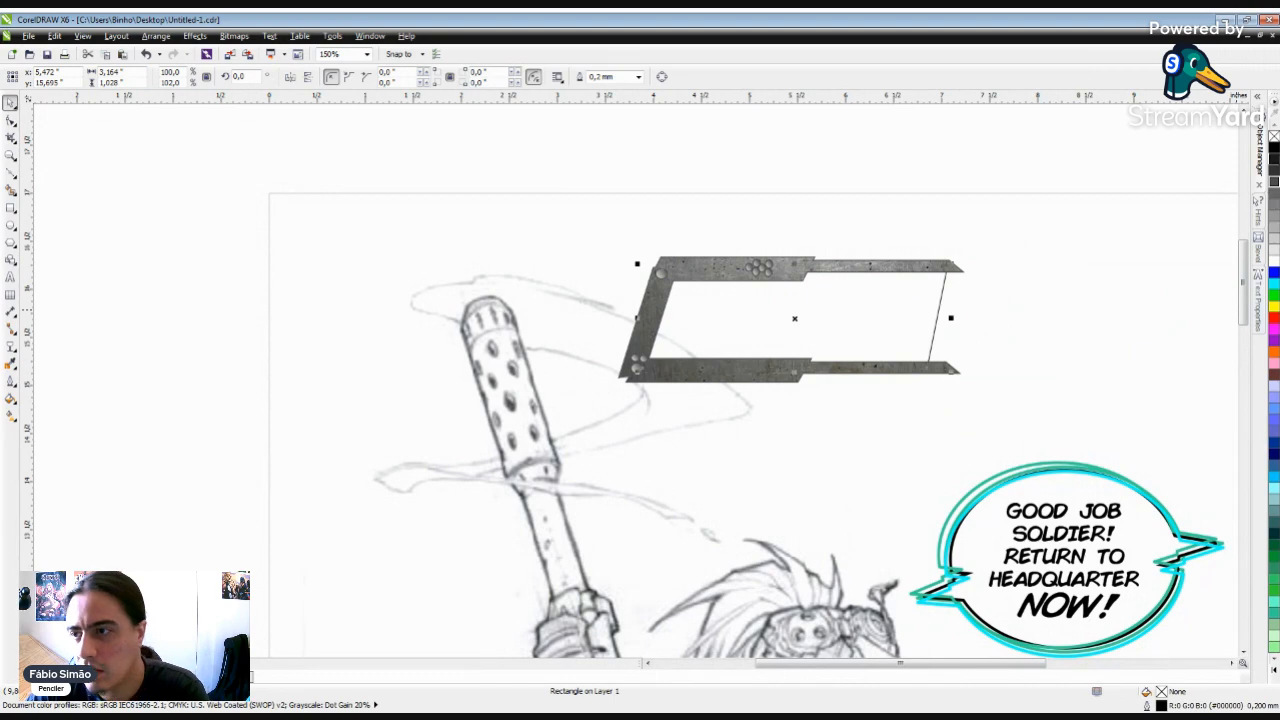
click(1274, 148)
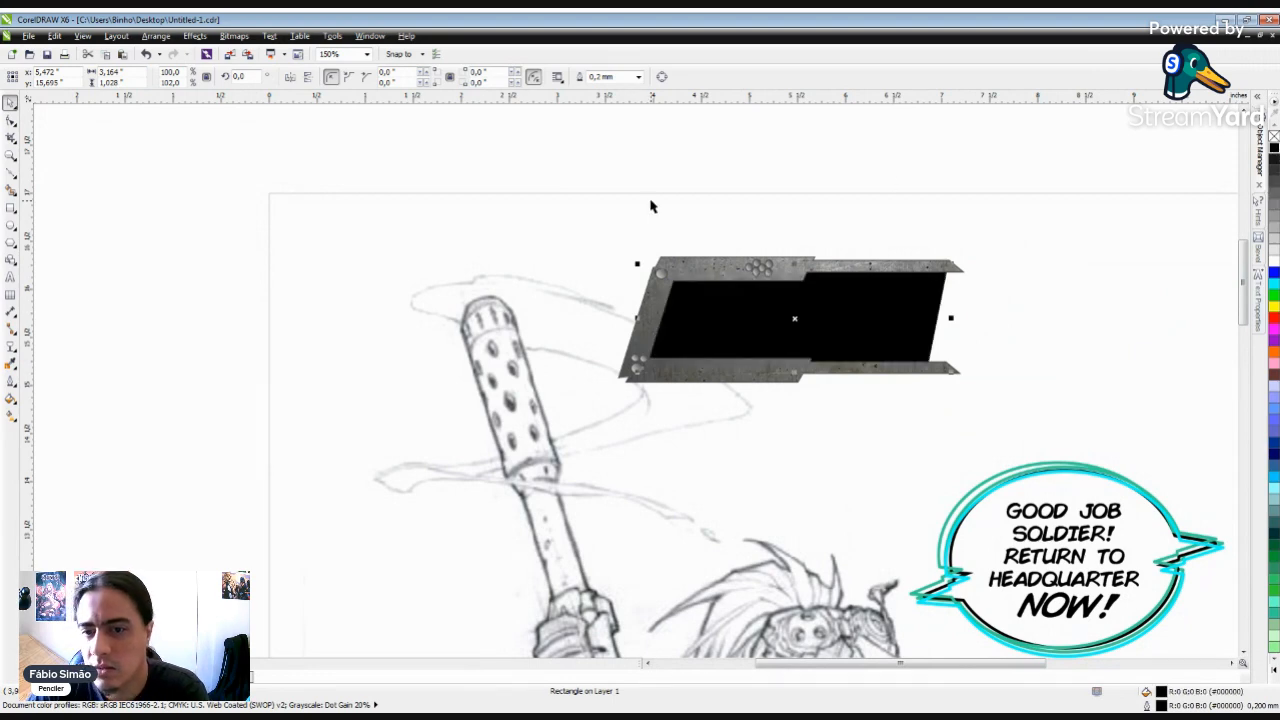
scroll(650, 205, down, 4)
scroll(650, 205, up, 4)
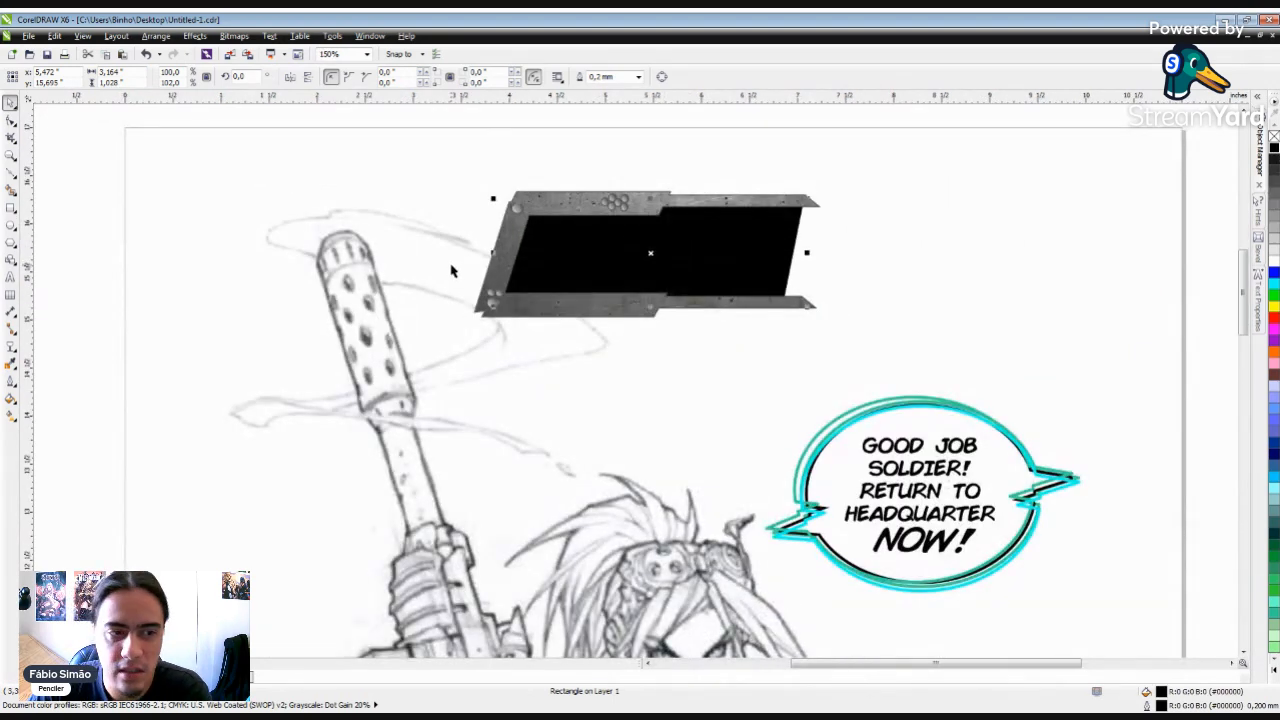
Step: Apply a uniform transparency of 42 to the black slanted rectangle
click(11, 348)
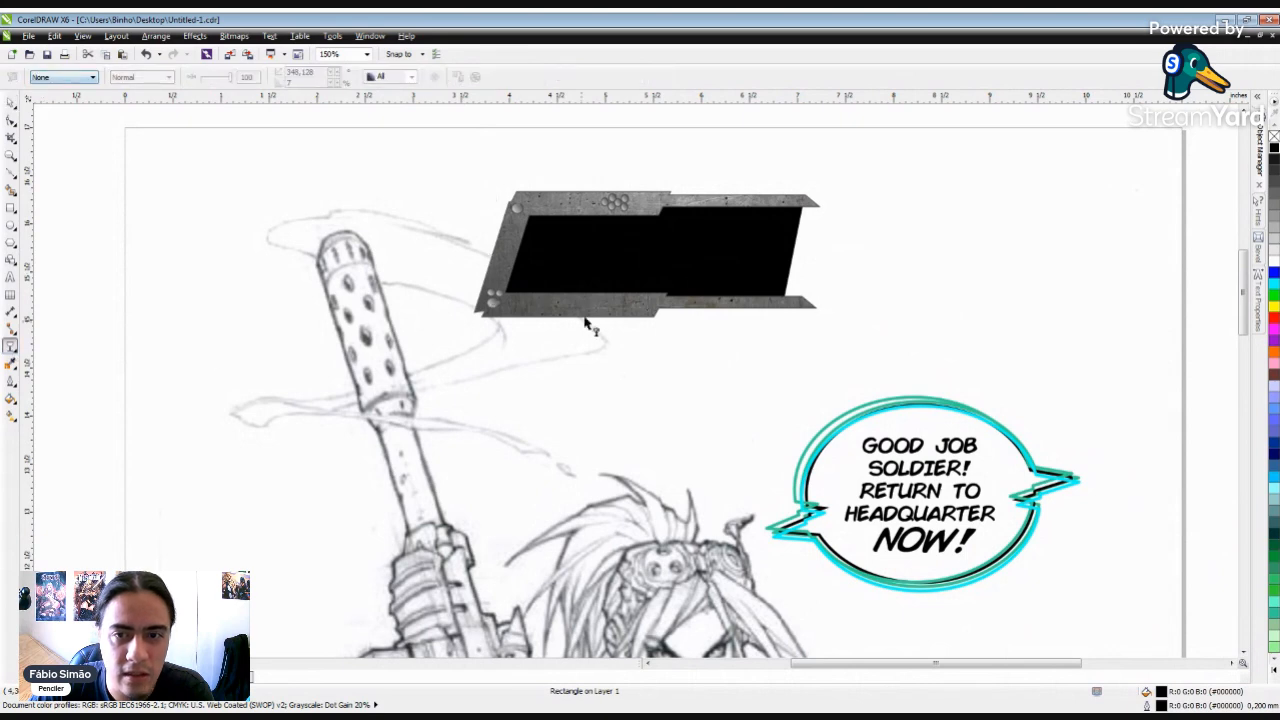
click(87, 84)
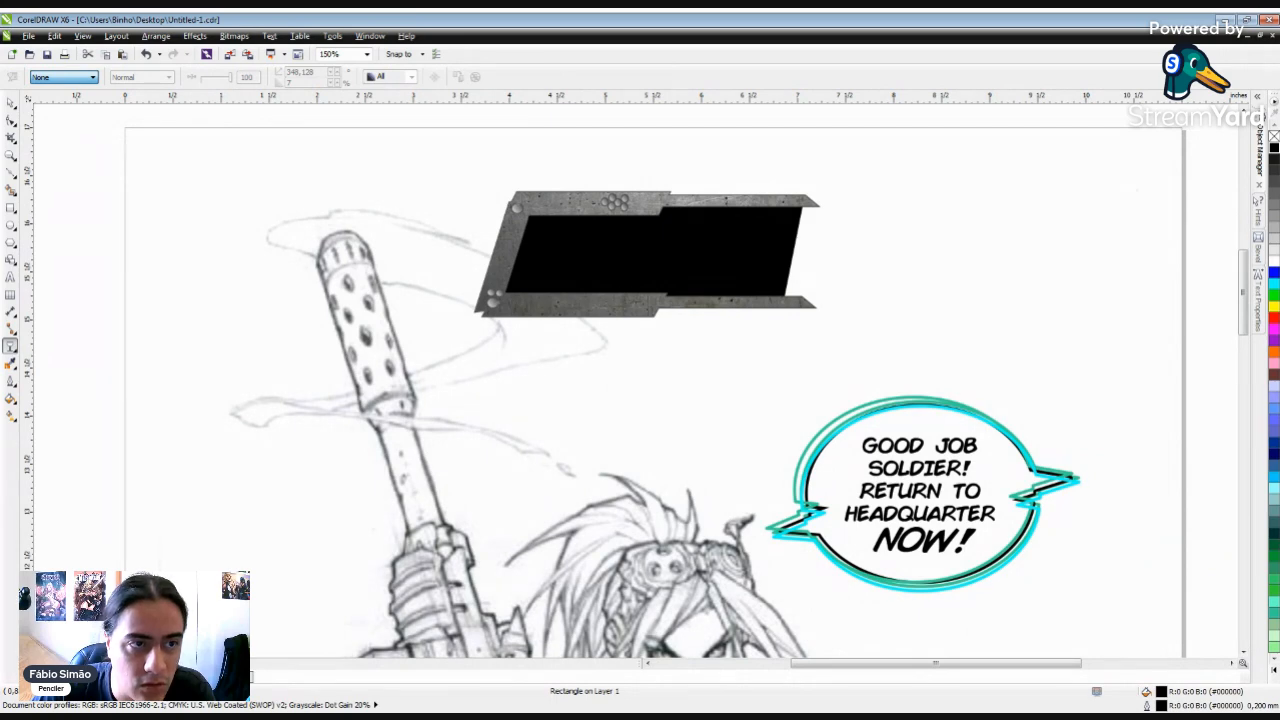
click(79, 101)
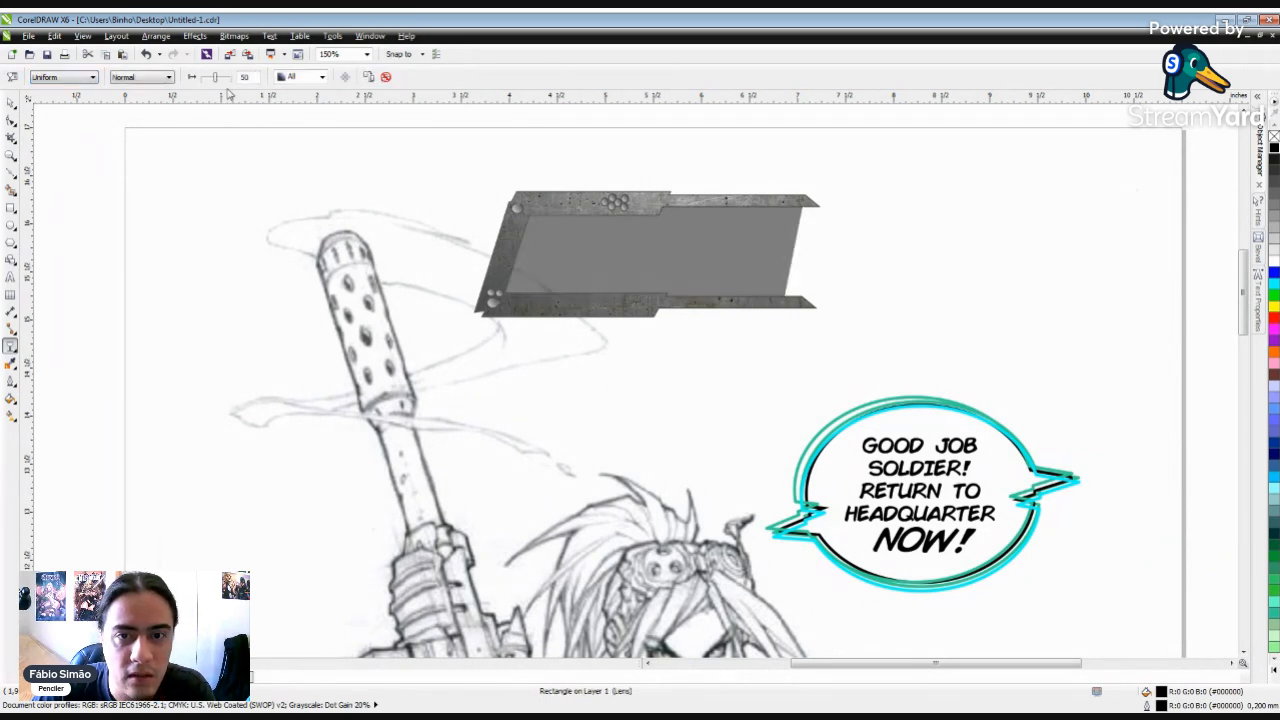
drag(218, 80, 214, 84)
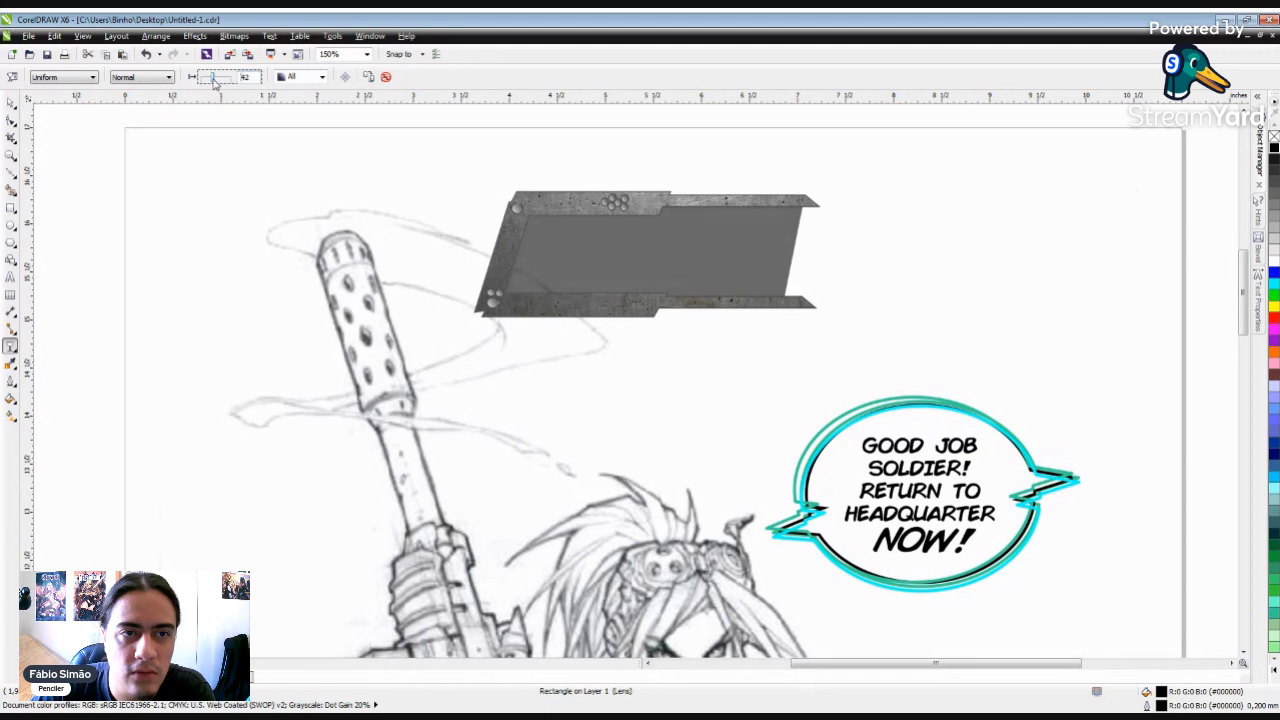
click(10, 102)
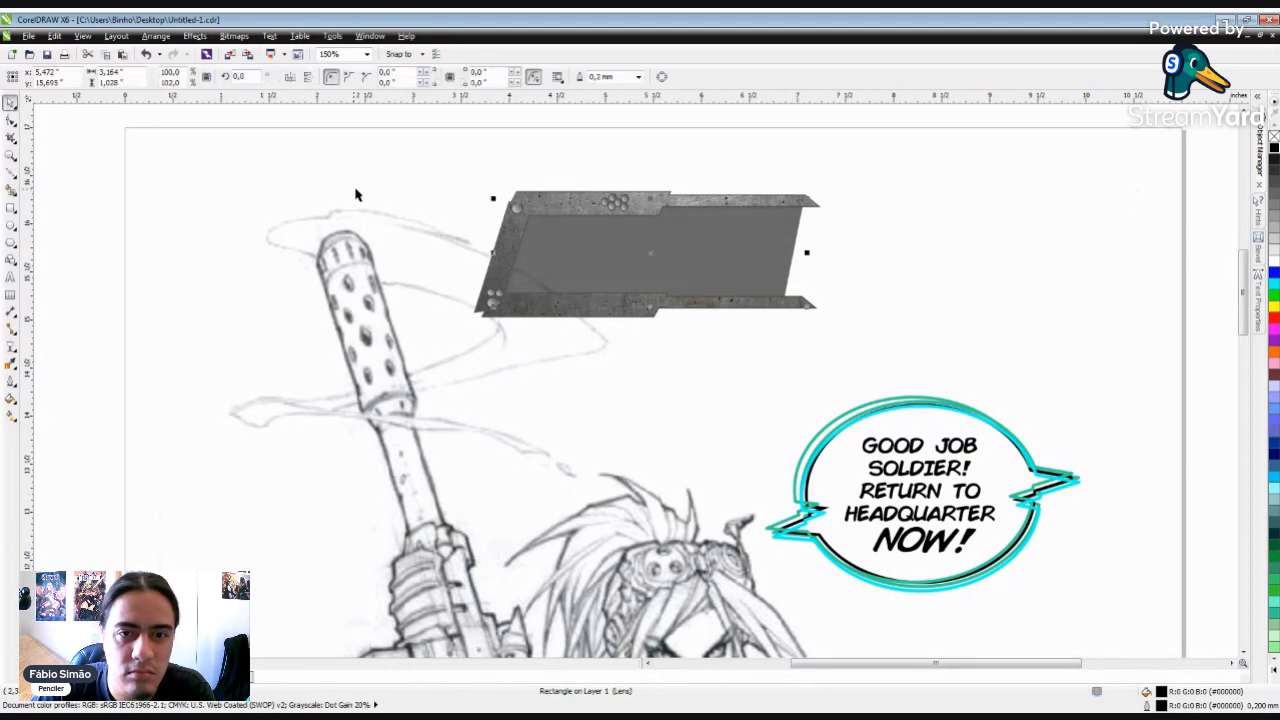
scroll(360, 195, down, 2)
click(765, 259)
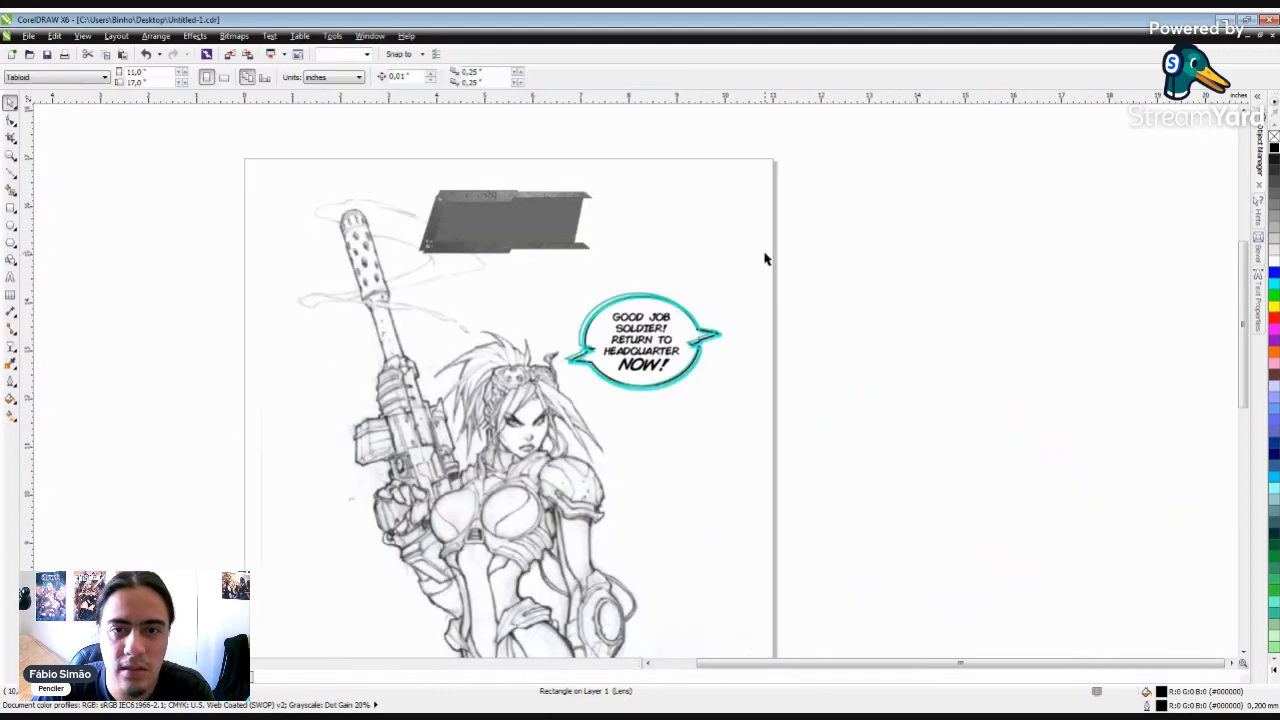
Step: Give the slanted rectangle a linear transparency that starts opaque at the riveted side bar and fades out toward the frame's open end
click(564, 228)
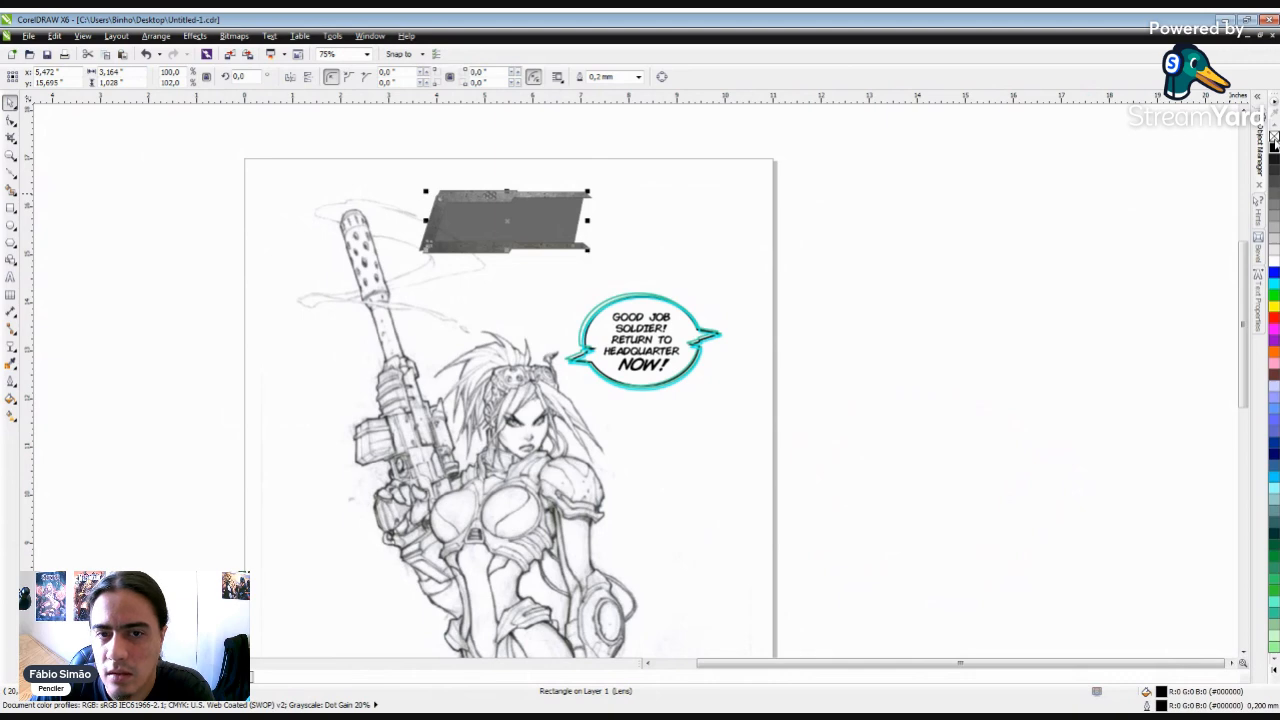
scroll(505, 220, down, 1)
scroll(501, 225, up, 6)
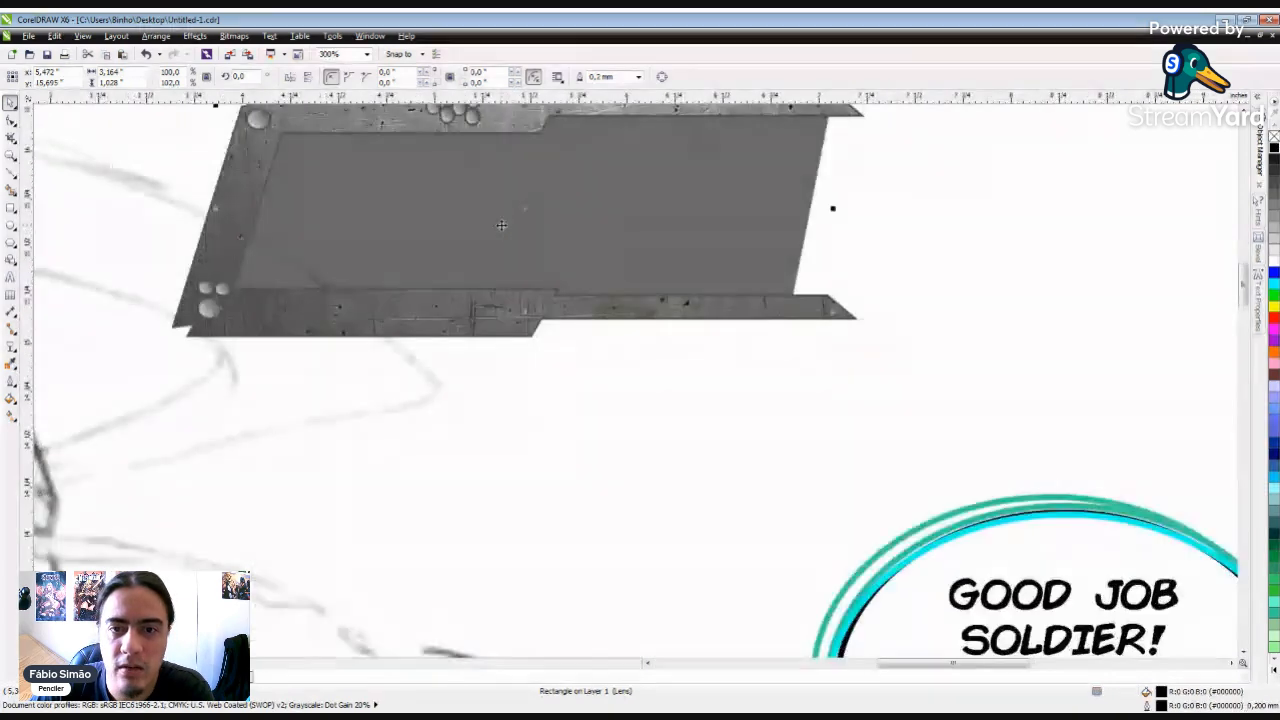
scroll(501, 225, down, 3)
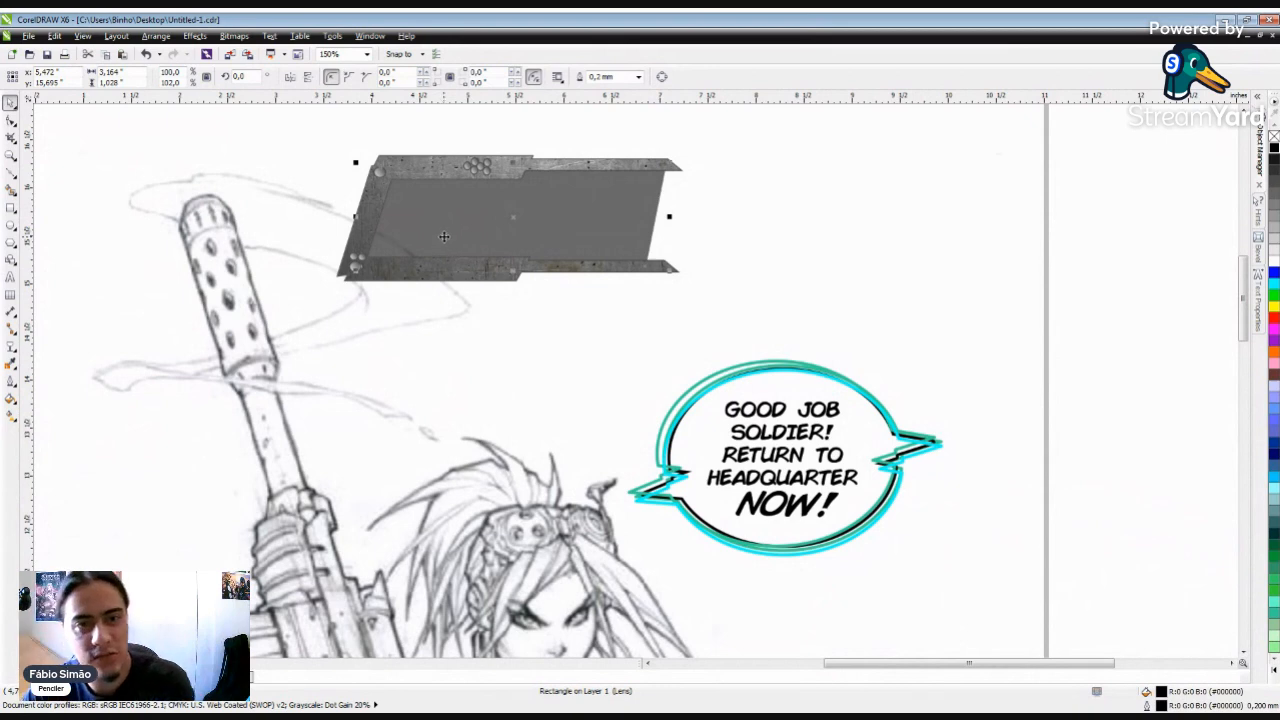
click(10, 345)
drag(468, 221, 652, 220)
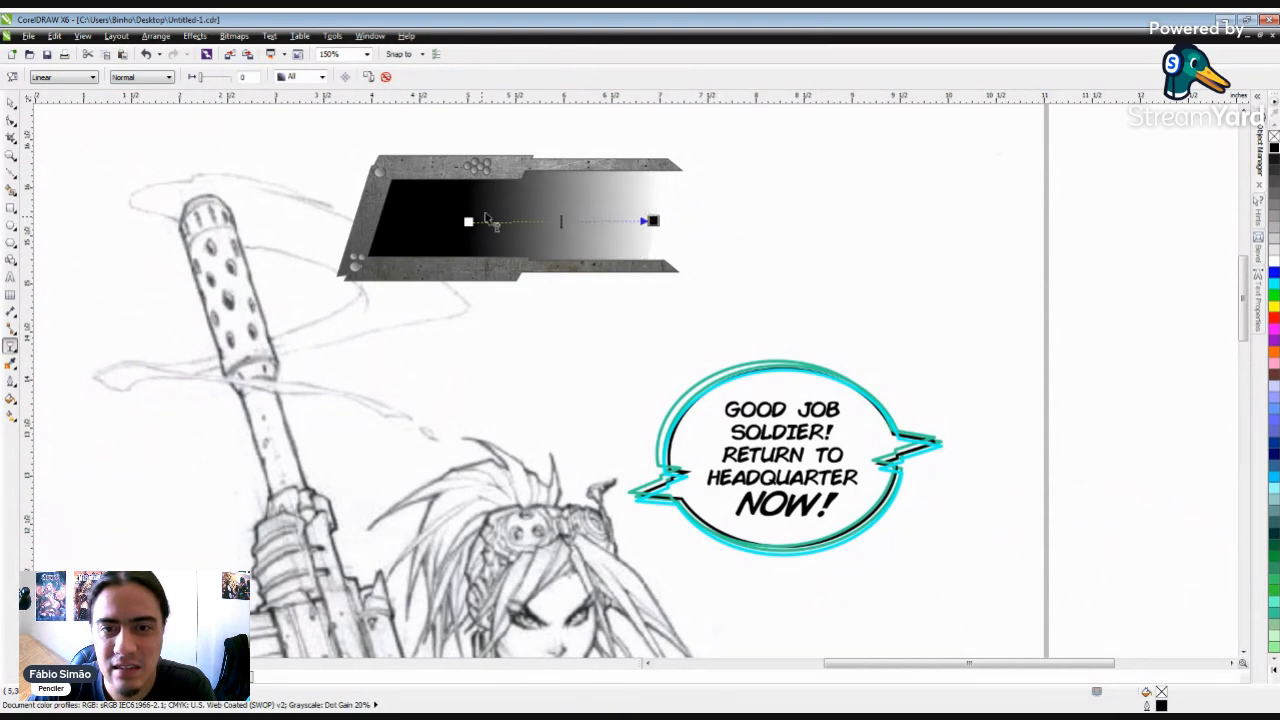
drag(468, 221, 358, 223)
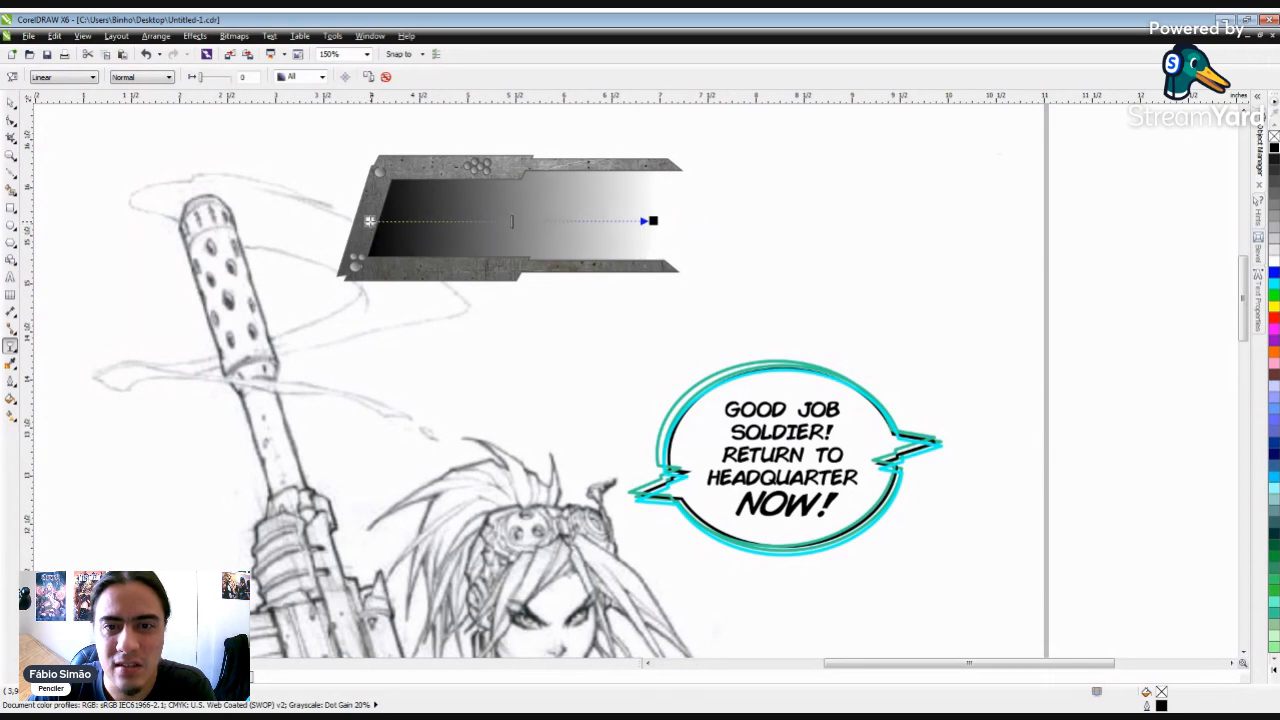
click(10, 102)
scroll(733, 297, down, 3)
click(905, 275)
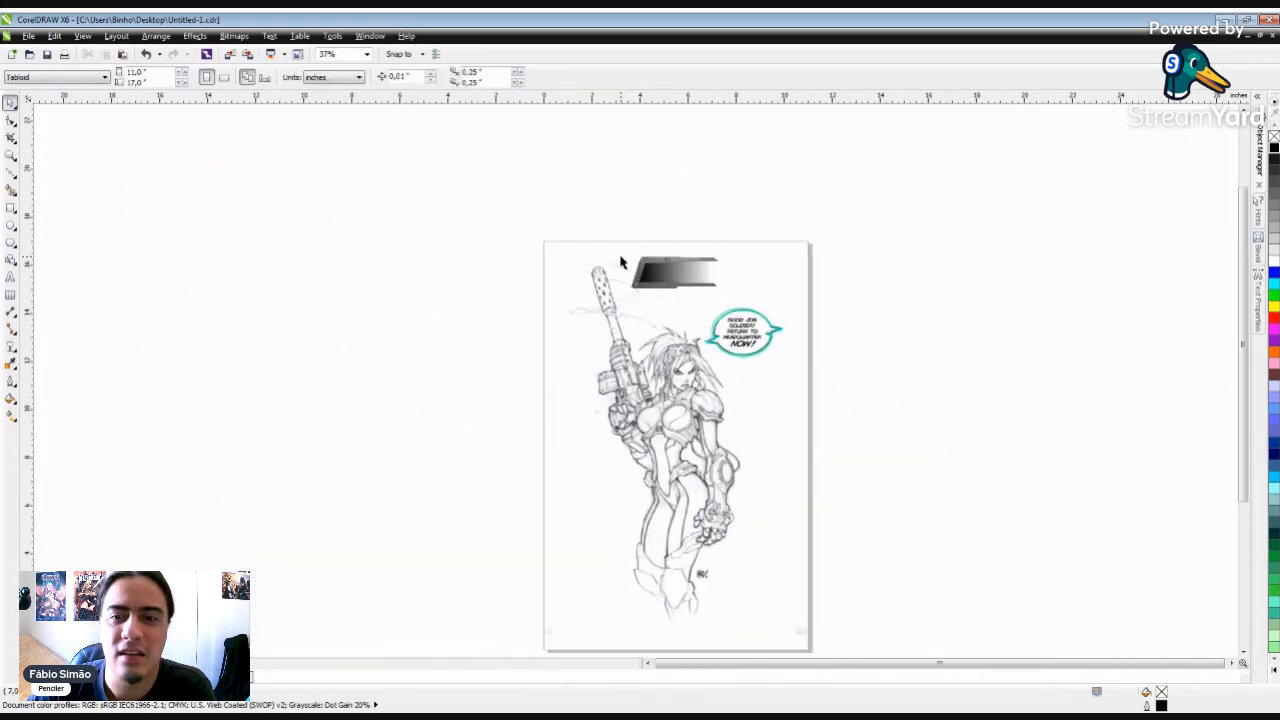
Step: Change the fading slanted rectangle's fill to dark gray (R51 G51 B51)
scroll(600, 262, up, 2)
scroll(645, 270, up, 2)
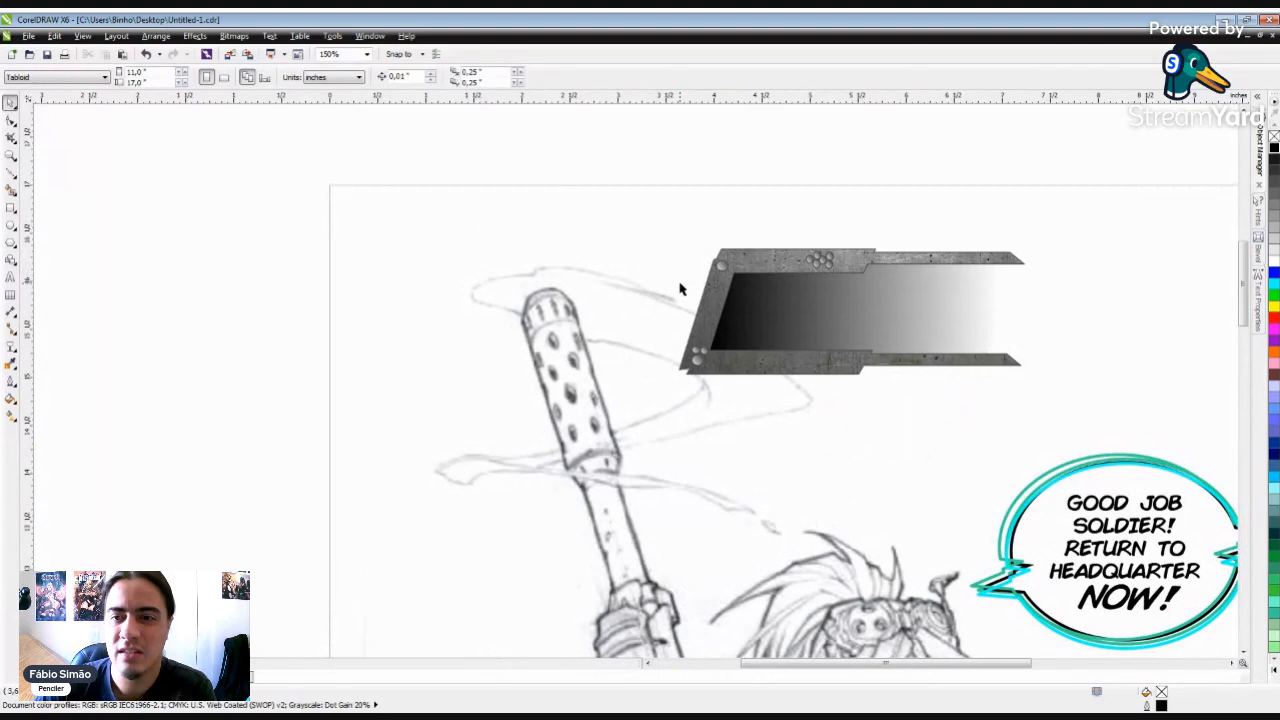
scroll(680, 289, down, 2)
scroll(666, 280, up, 2)
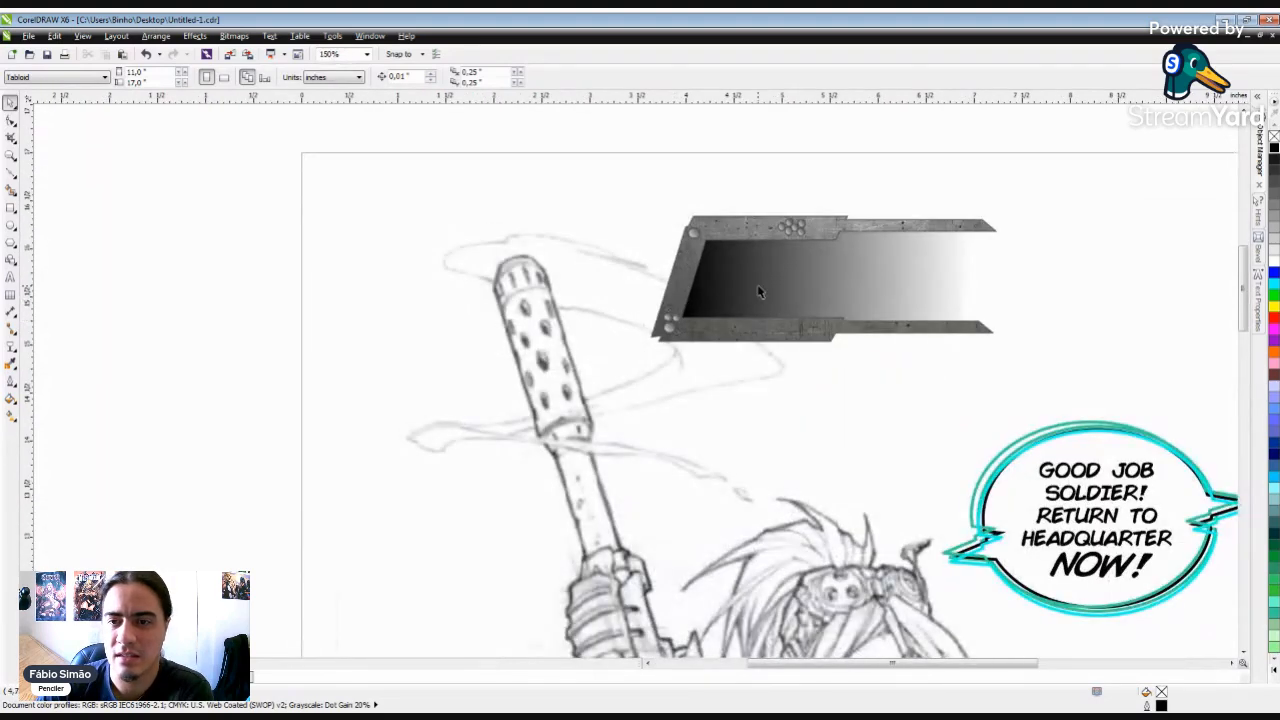
click(758, 285)
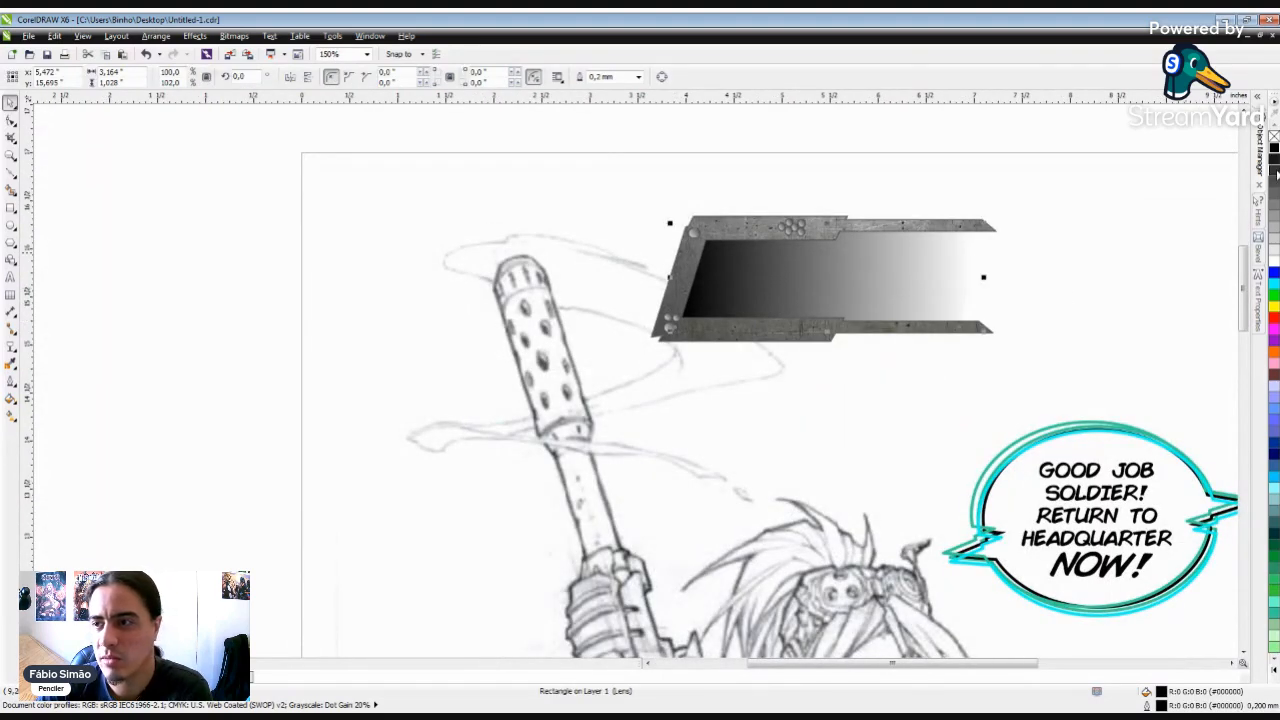
click(1275, 172)
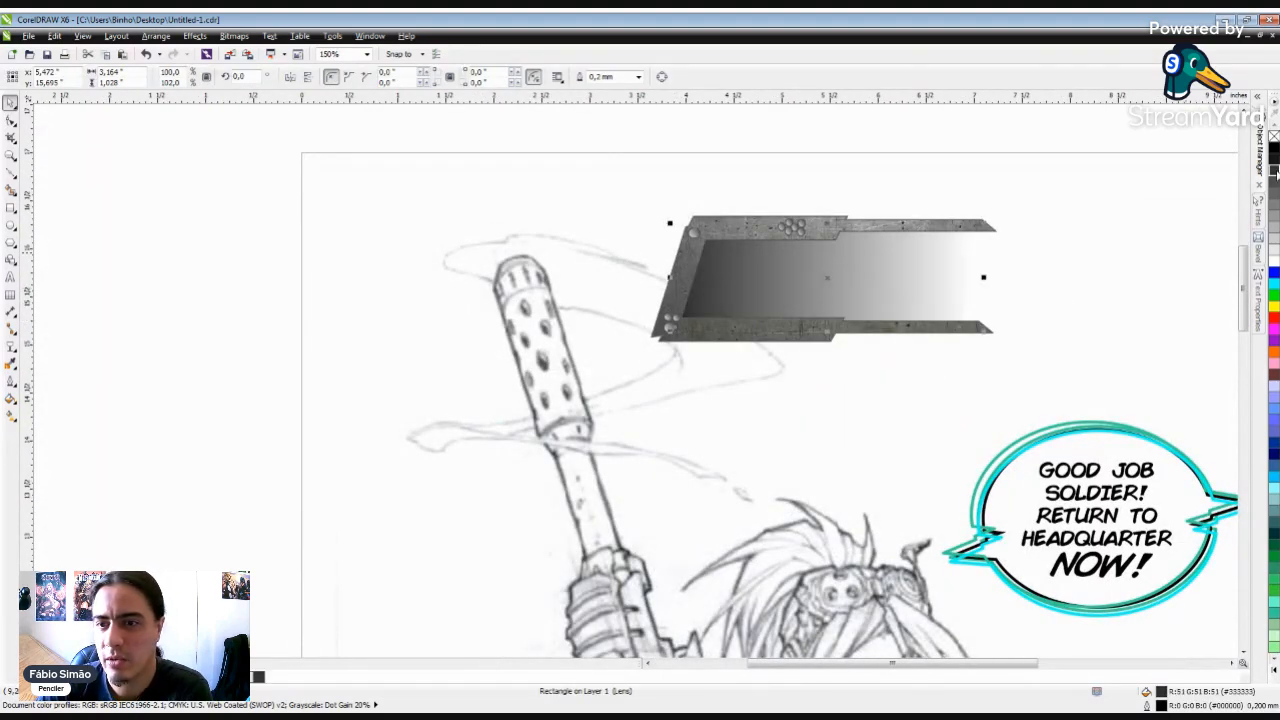
Step: Duplicate the scratched-metal frame slightly down and to the right, and set the copy's fill to black
click(824, 133)
scroll(569, 166, down, 2)
scroll(663, 194, up, 2)
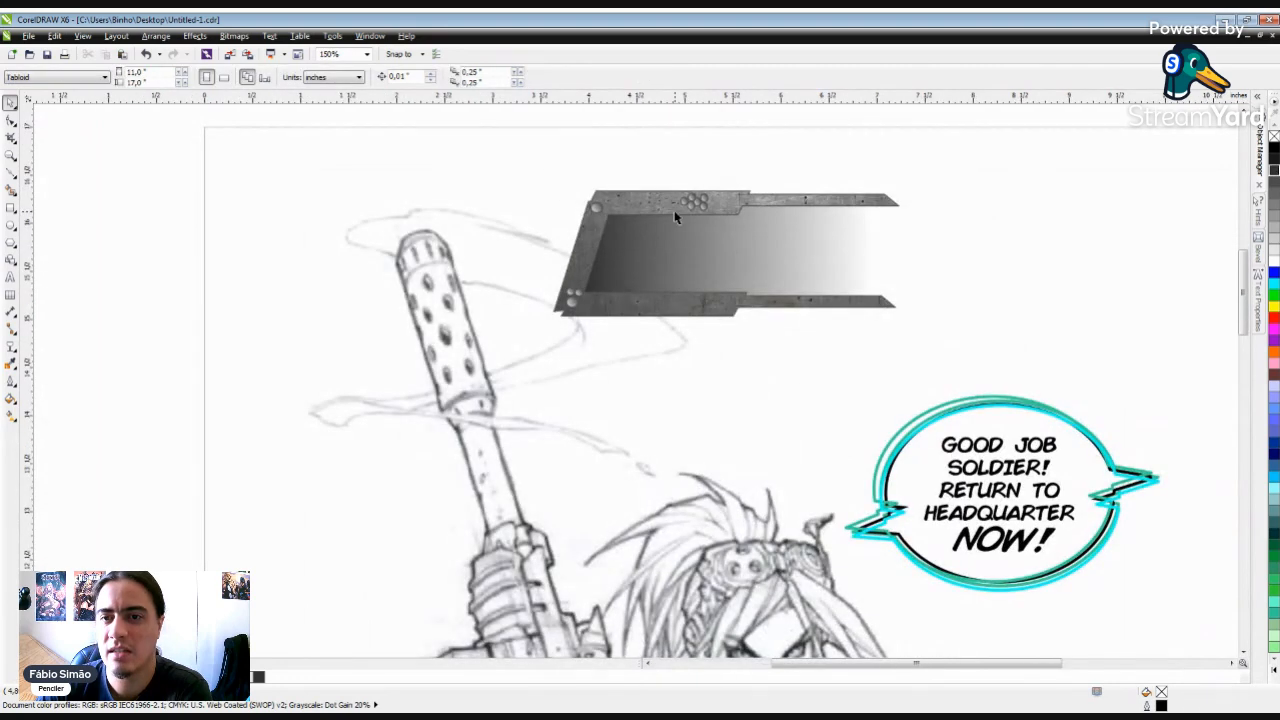
scroll(663, 214, up, 3)
scroll(640, 220, down, 1)
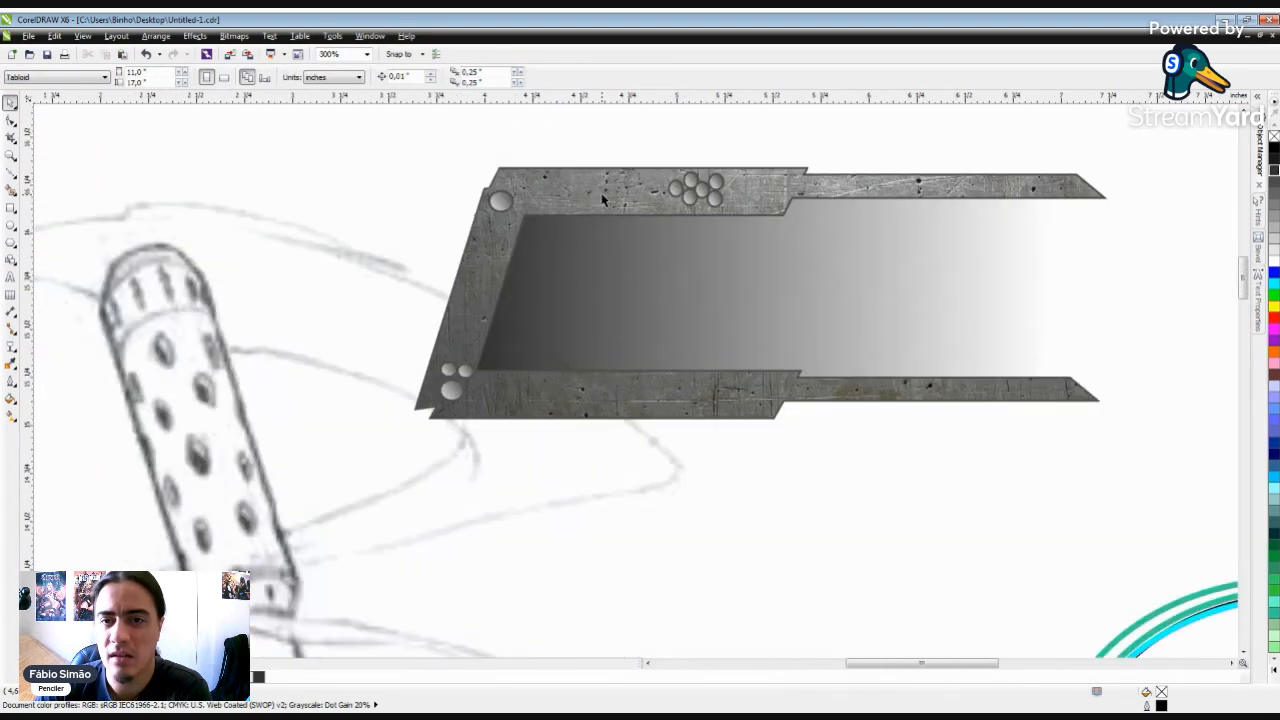
click(603, 228)
drag(603, 228, 611, 205)
right_click(611, 205)
click(1275, 150)
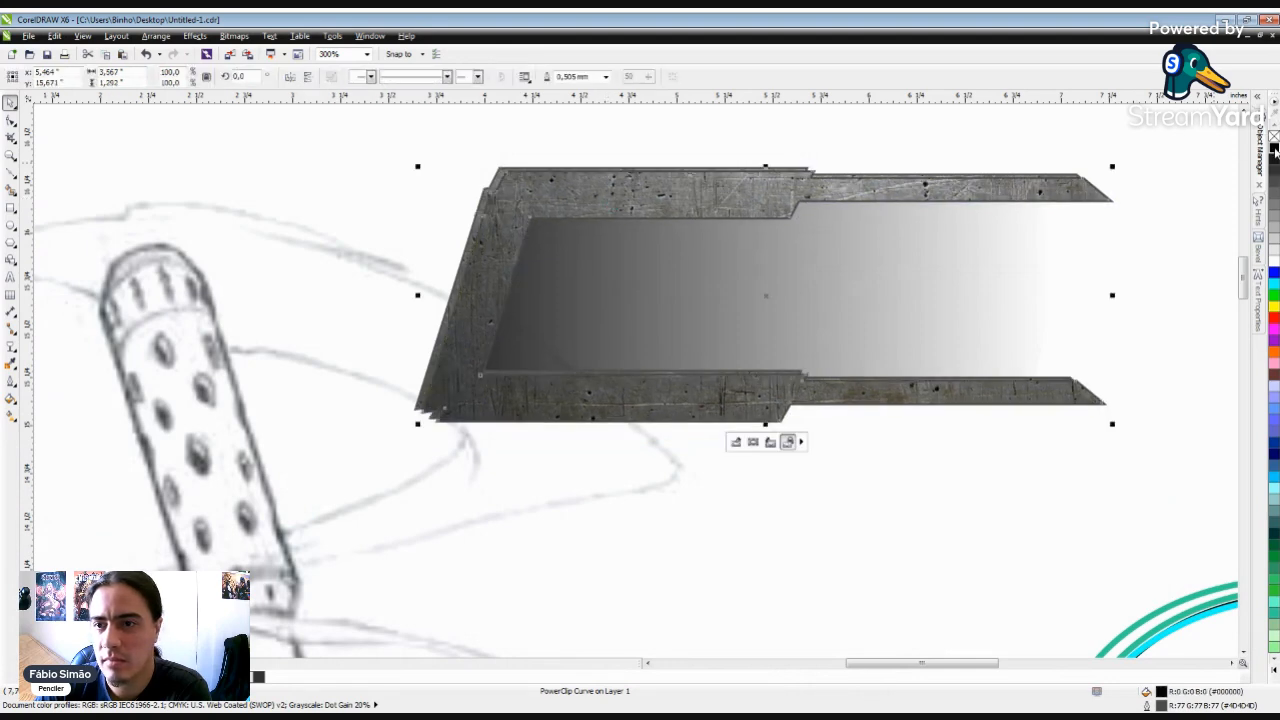
Step: Extract the scratched-metal bitmap from the duplicated frame and delete it, leaving only the black shape
click(769, 443)
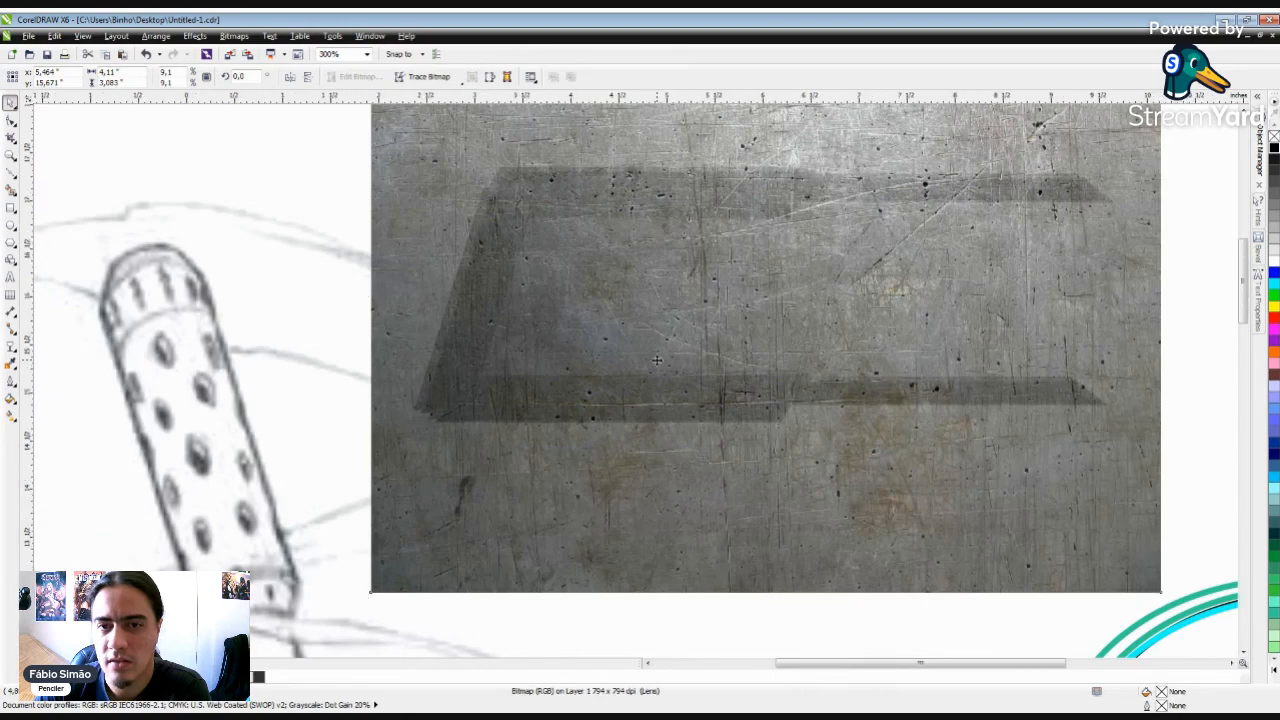
scroll(656, 360, down, 2)
click(859, 226)
drag(620, 288, 899, 202)
key(Delete)
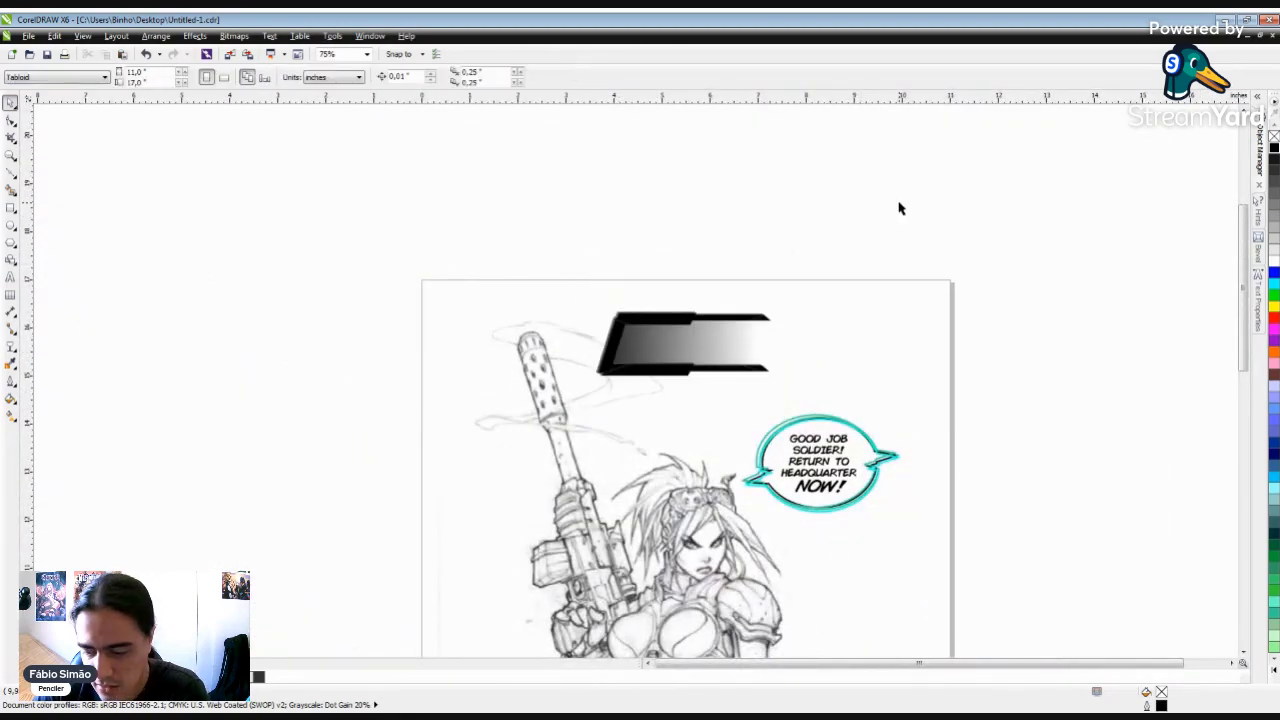
Step: Place the black frame copy behind the metal frame without an outline, offset slightly downward as a thickness edge
scroll(612, 377, up, 1)
scroll(634, 378, up, 1)
click(634, 378)
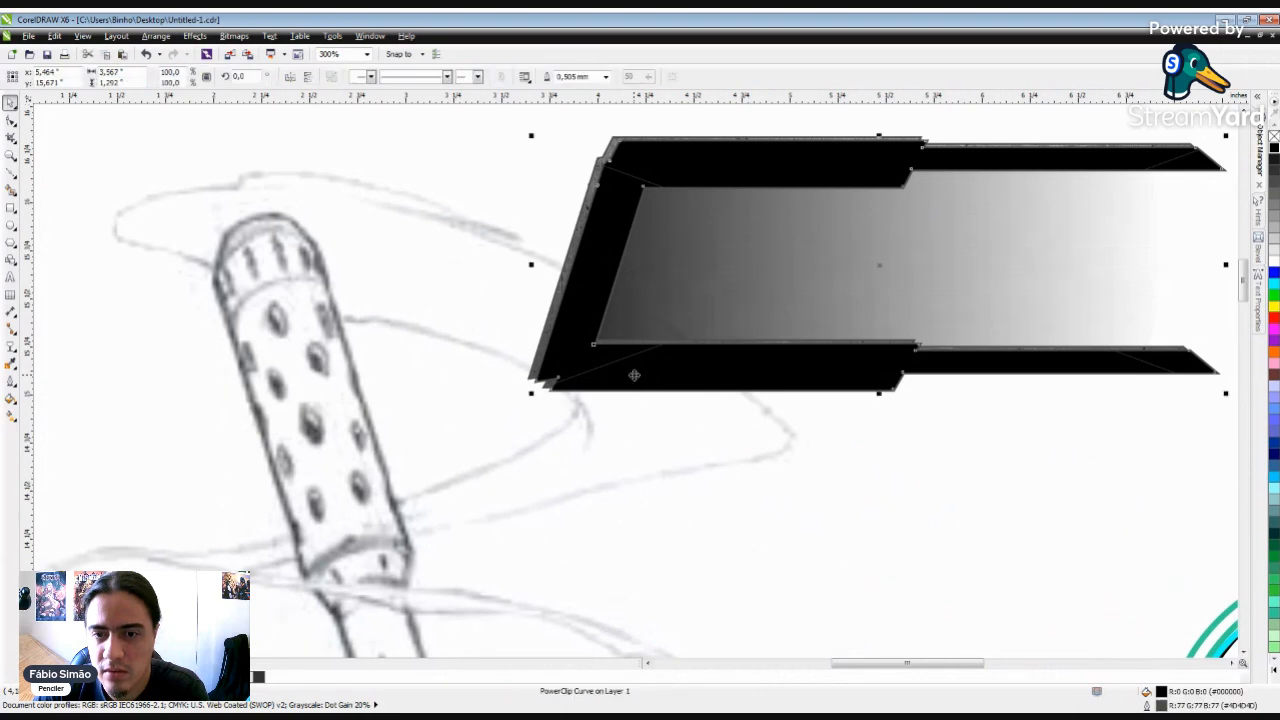
right_click(1273, 137)
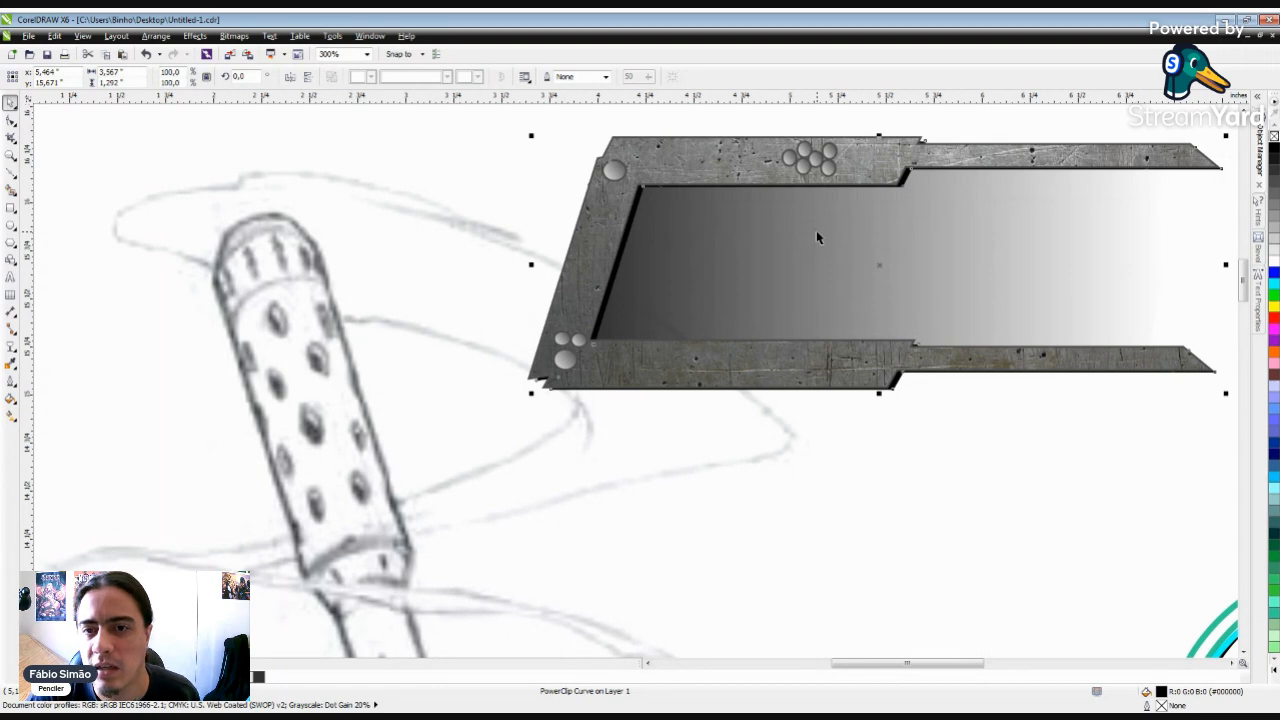
drag(878, 264, 880, 271)
scroll(728, 217, down, 2)
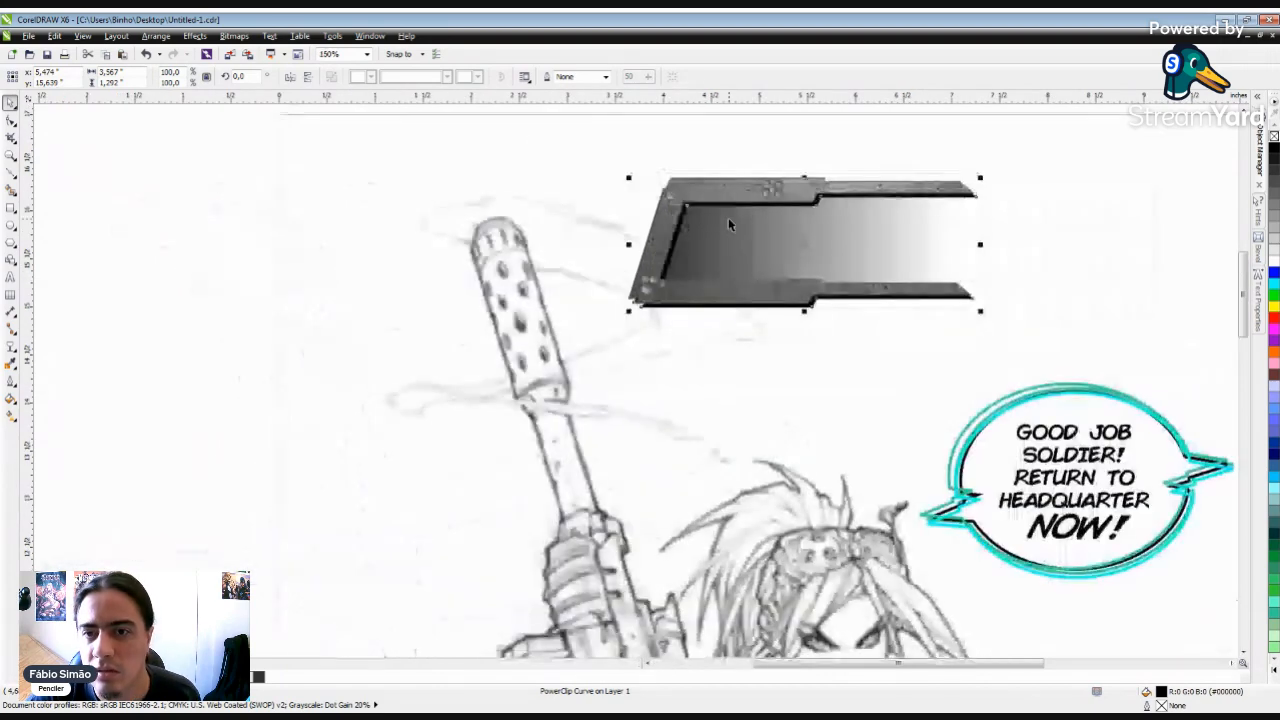
scroll(867, 213, up, 2)
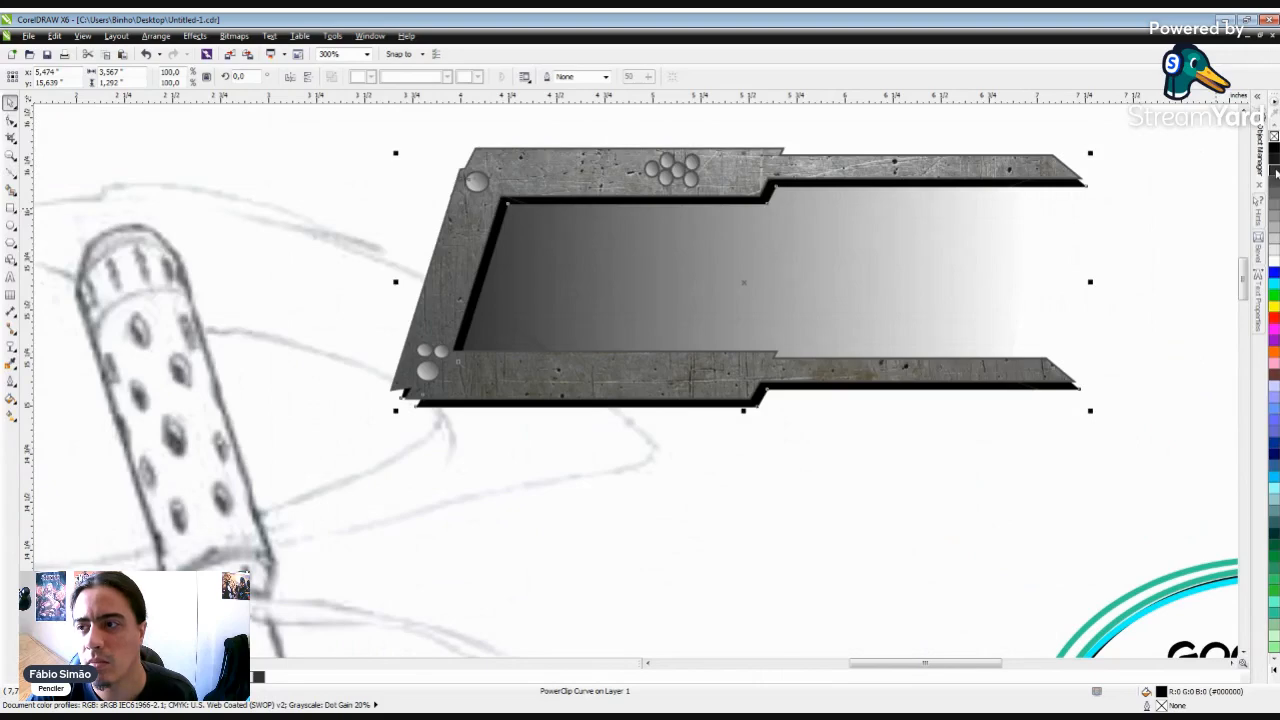
Step: Lighten the offset frame copy's fill to dark gray (R77 G77 B77)
click(1274, 159)
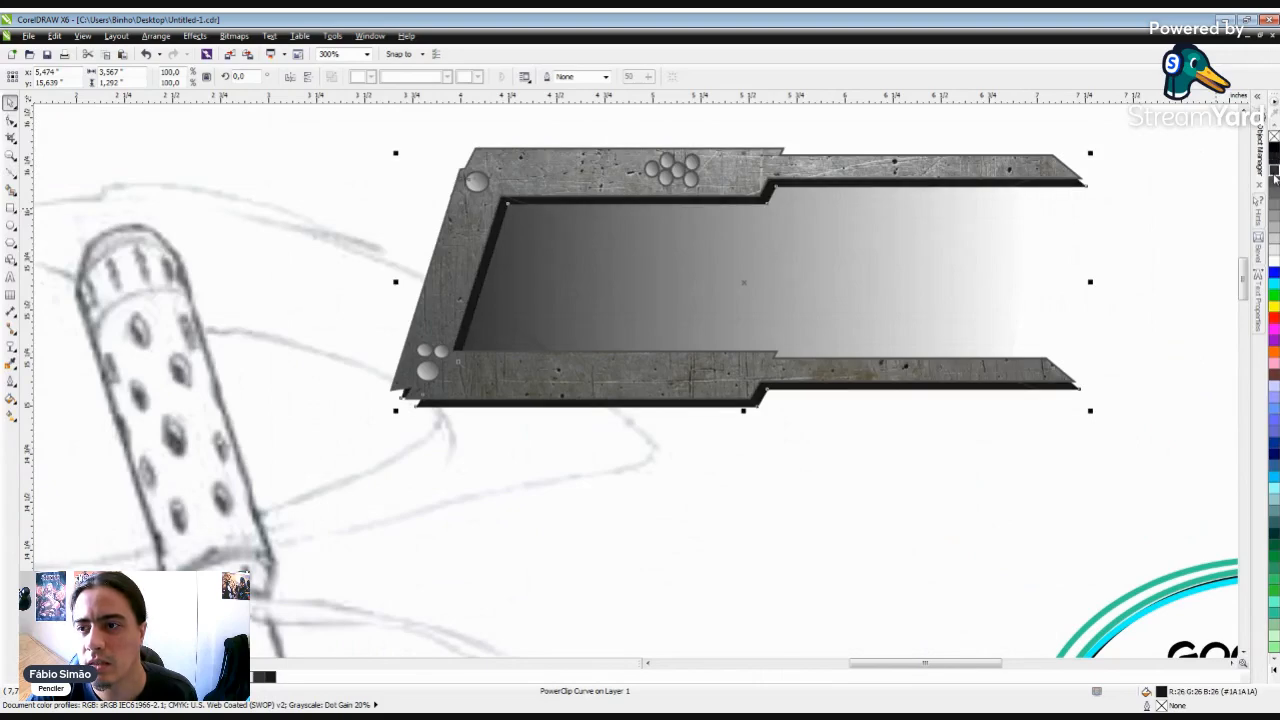
click(1274, 170)
click(1274, 183)
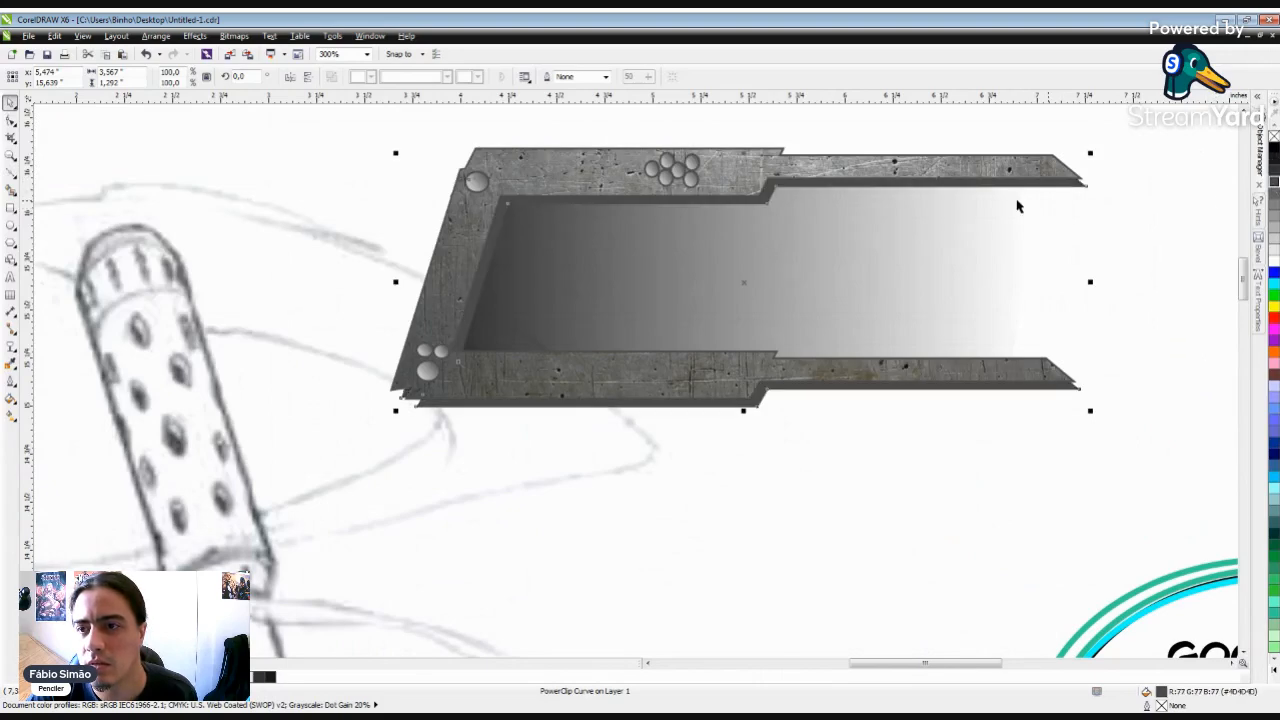
scroll(847, 210, down, 2)
click(1174, 265)
scroll(689, 214, down, 2)
scroll(714, 210, up, 4)
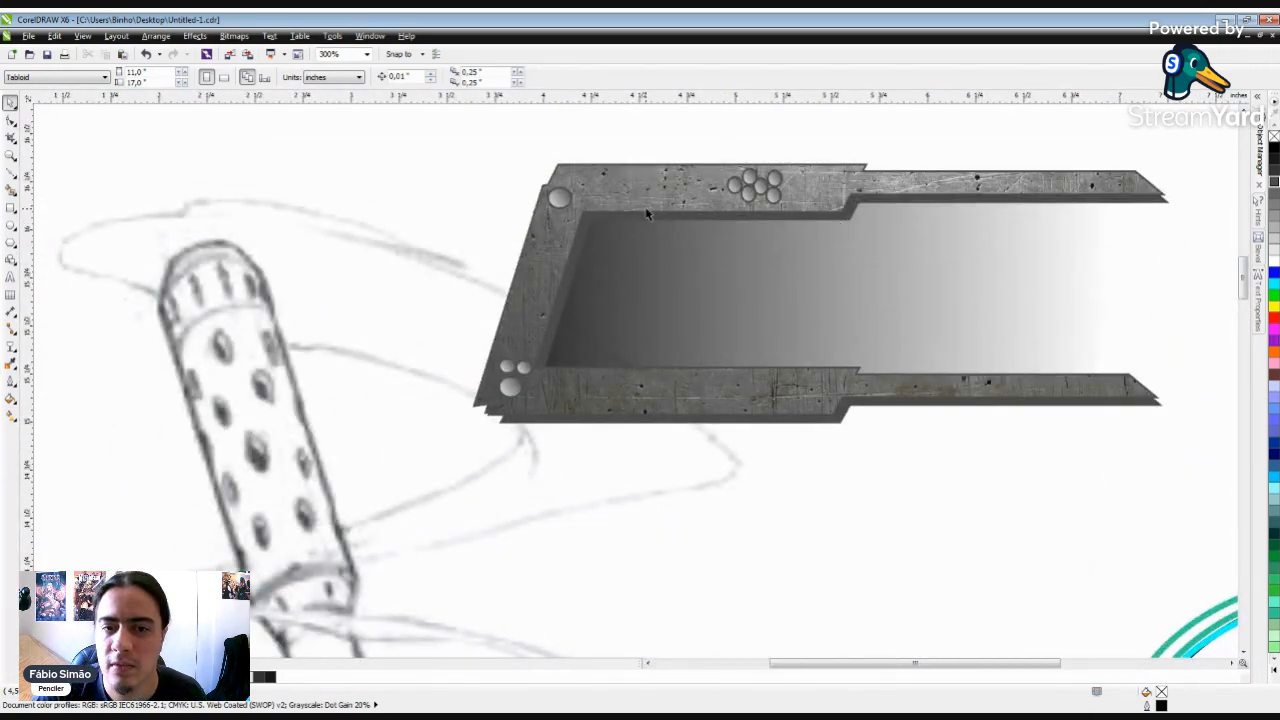
Step: Select all parts of the metal caption box and group them
scroll(644, 210, down, 2)
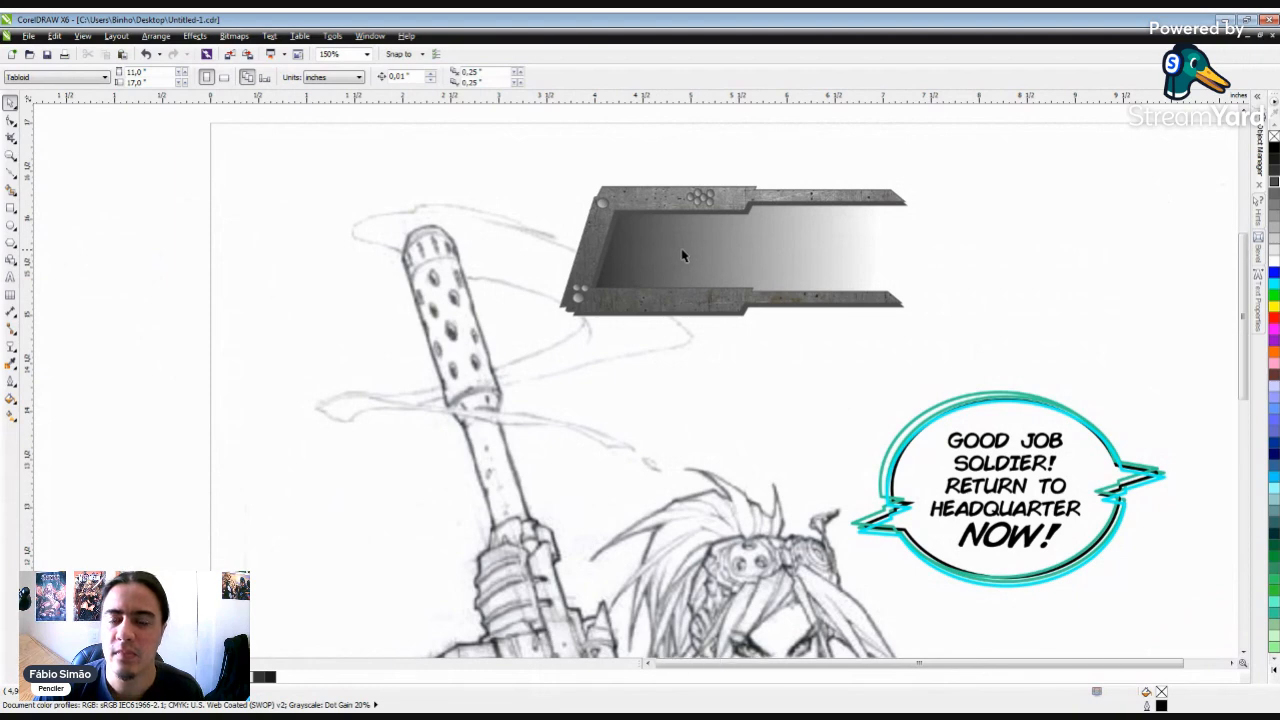
scroll(681, 248, down, 4)
scroll(671, 248, up, 4)
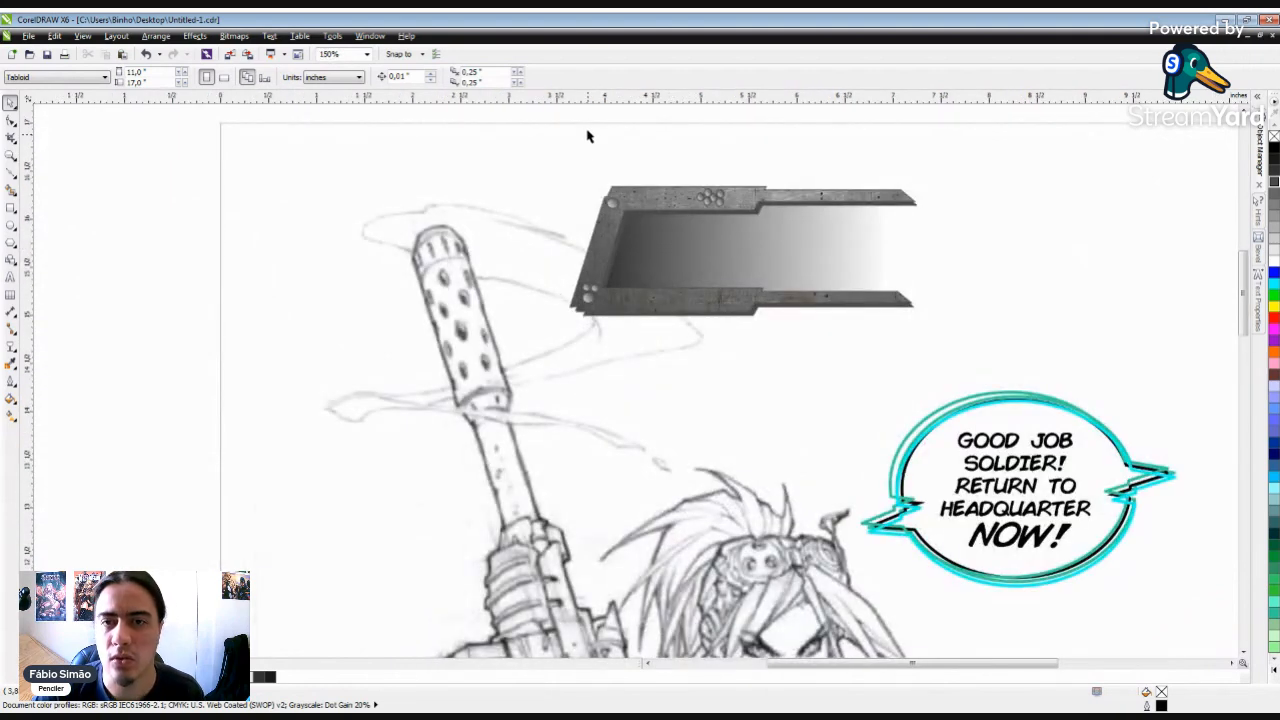
drag(555, 112, 949, 346)
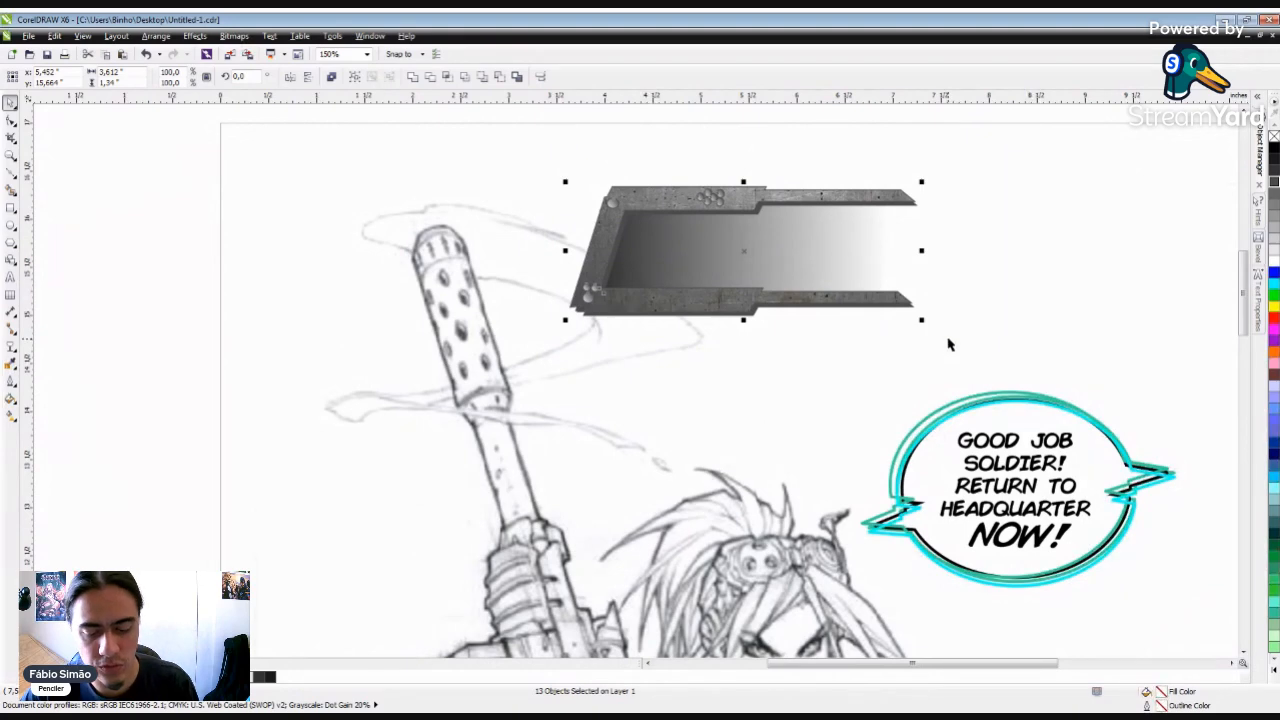
key(ctrl+g)
Step: Try the grouped caption box at other spots on the page, including over the gun barrel, to check the panel's transparency
scroll(770, 286, down, 4)
scroll(755, 268, up, 2)
drag(755, 268, 795, 285)
scroll(957, 257, down, 2)
scroll(930, 270, up, 2)
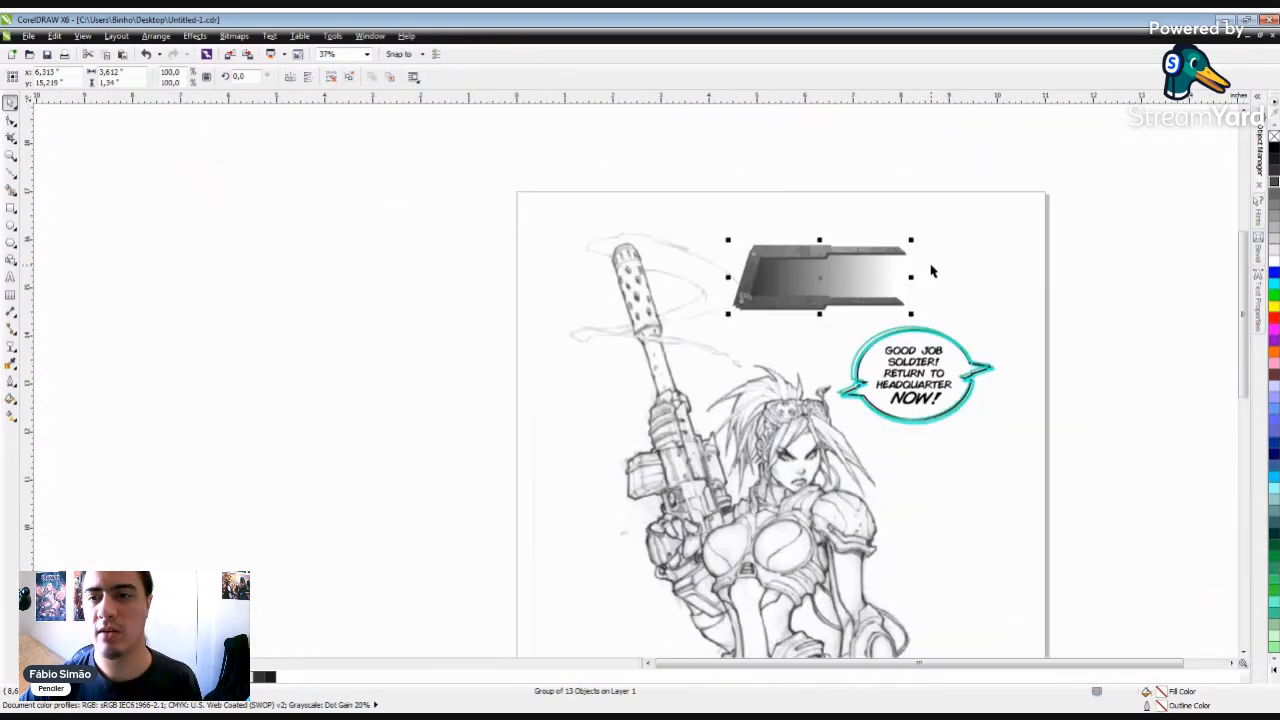
scroll(930, 270, up, 4)
drag(680, 268, 524, 316)
scroll(620, 267, down, 2)
scroll(506, 328, up, 2)
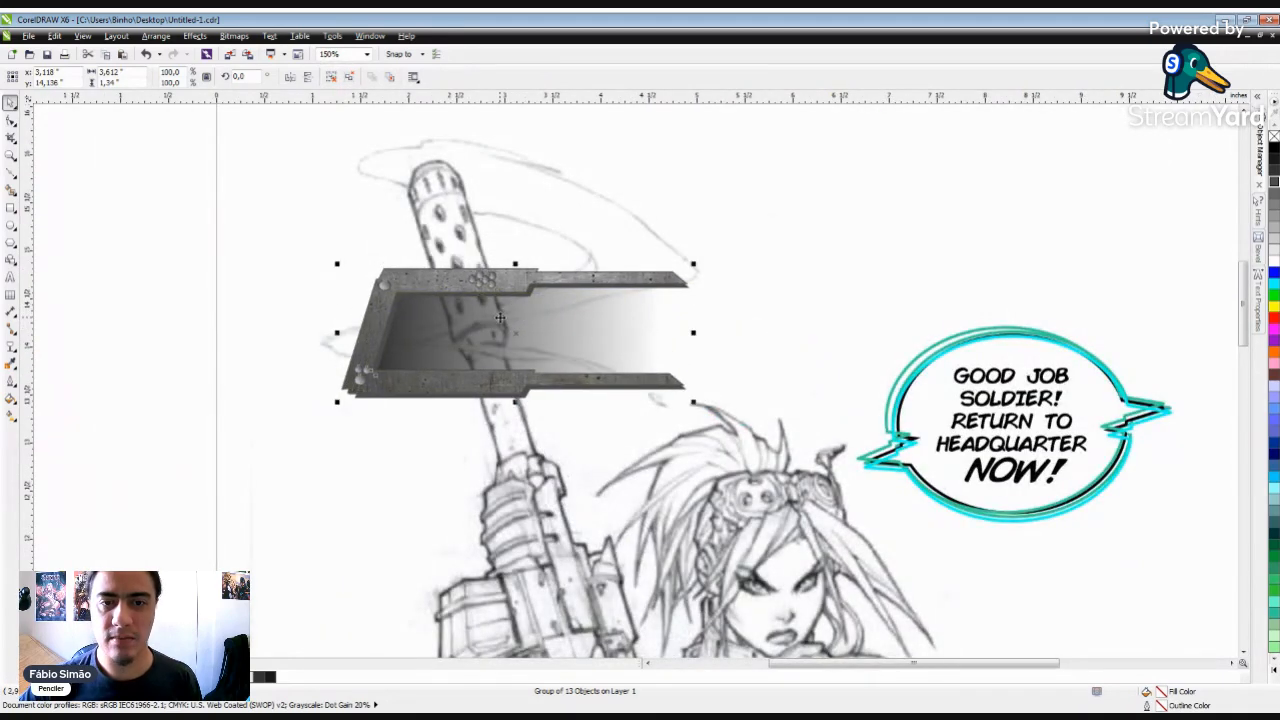
scroll(500, 318, down, 2)
scroll(376, 320, up, 2)
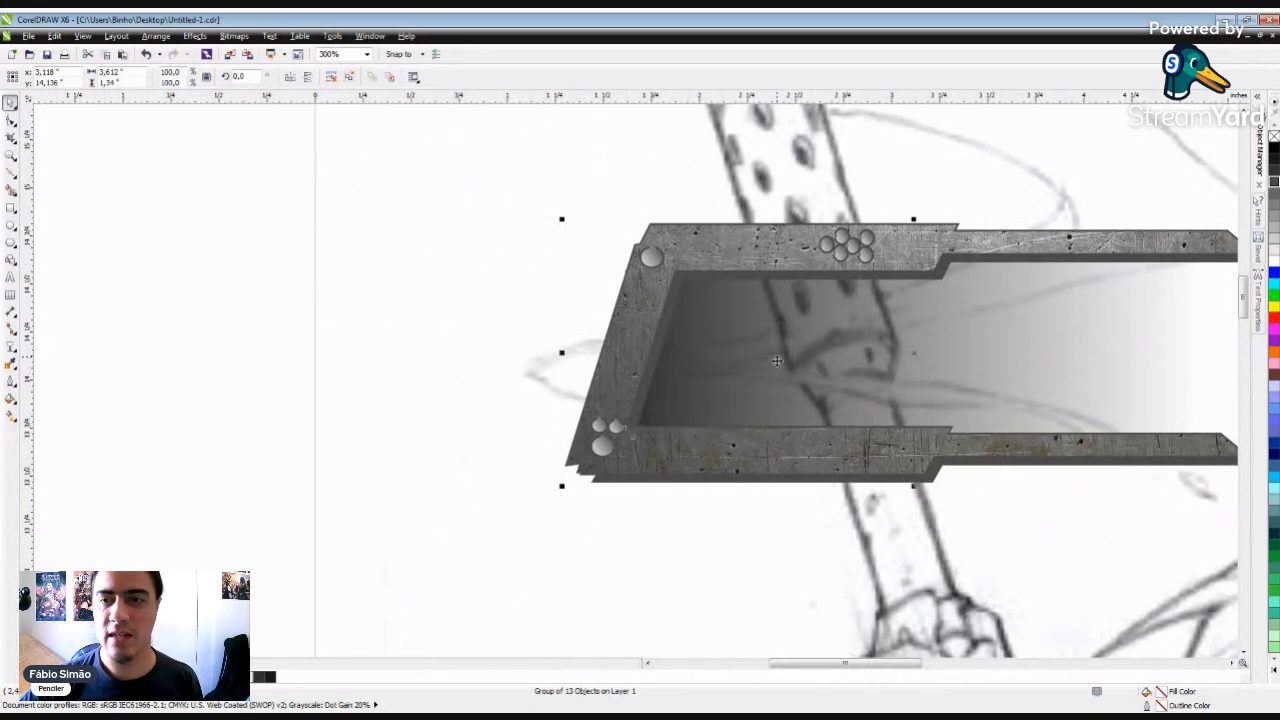
Step: Move the caption box over the gun's muzzle near the page's upper-left corner and stretch its height to about 1.53 inches
scroll(703, 292, down, 4)
drag(680, 290, 698, 217)
scroll(747, 252, down, 1)
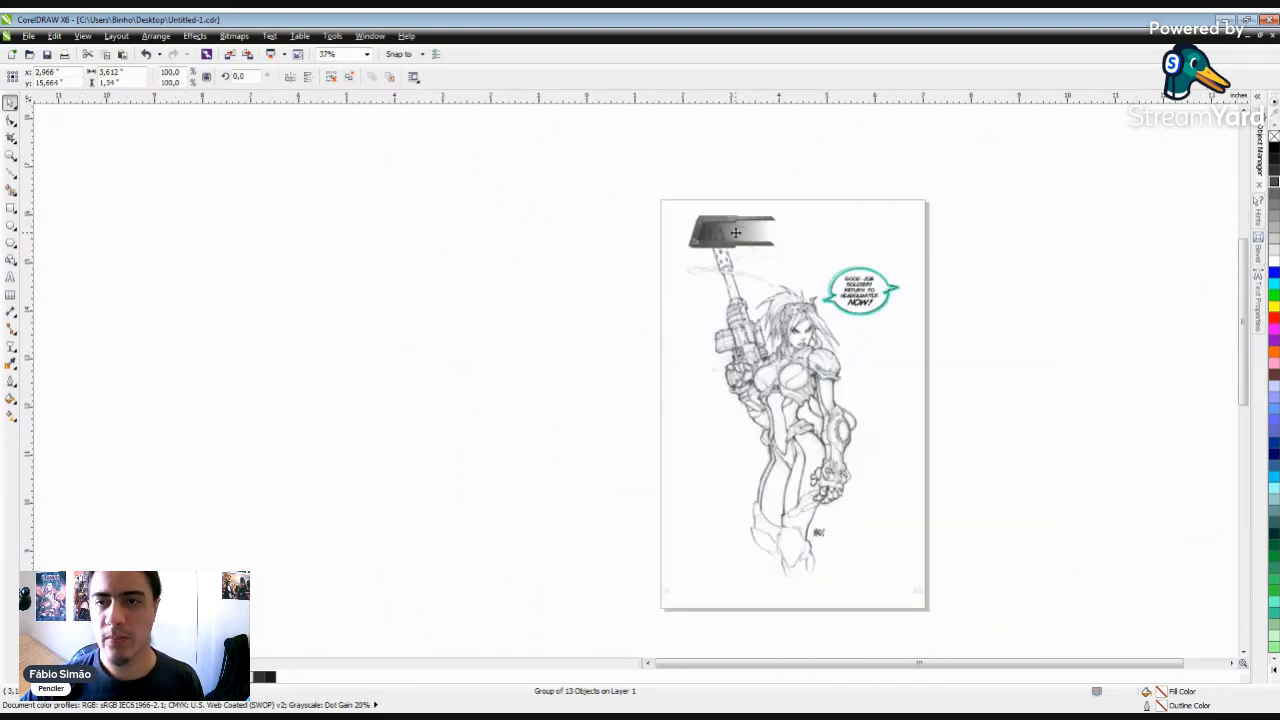
scroll(736, 234, up, 2)
scroll(722, 298, down, 1)
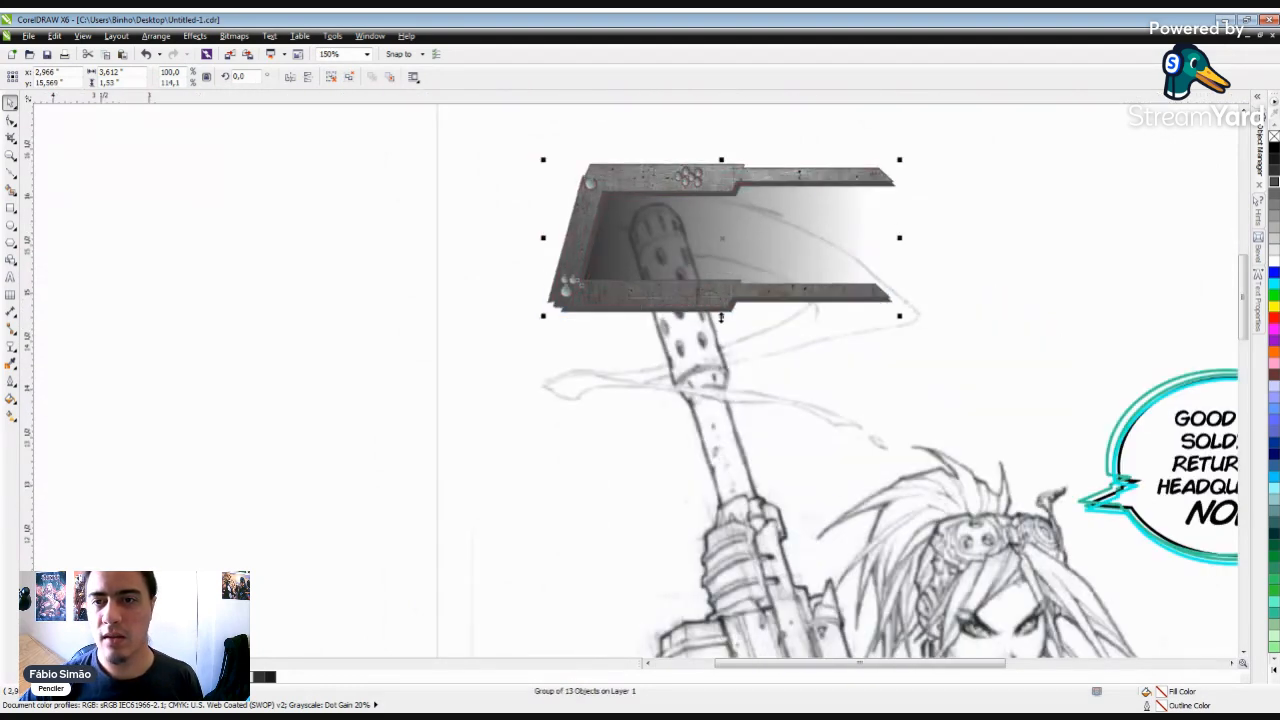
click(612, 368)
scroll(648, 268, up, 1)
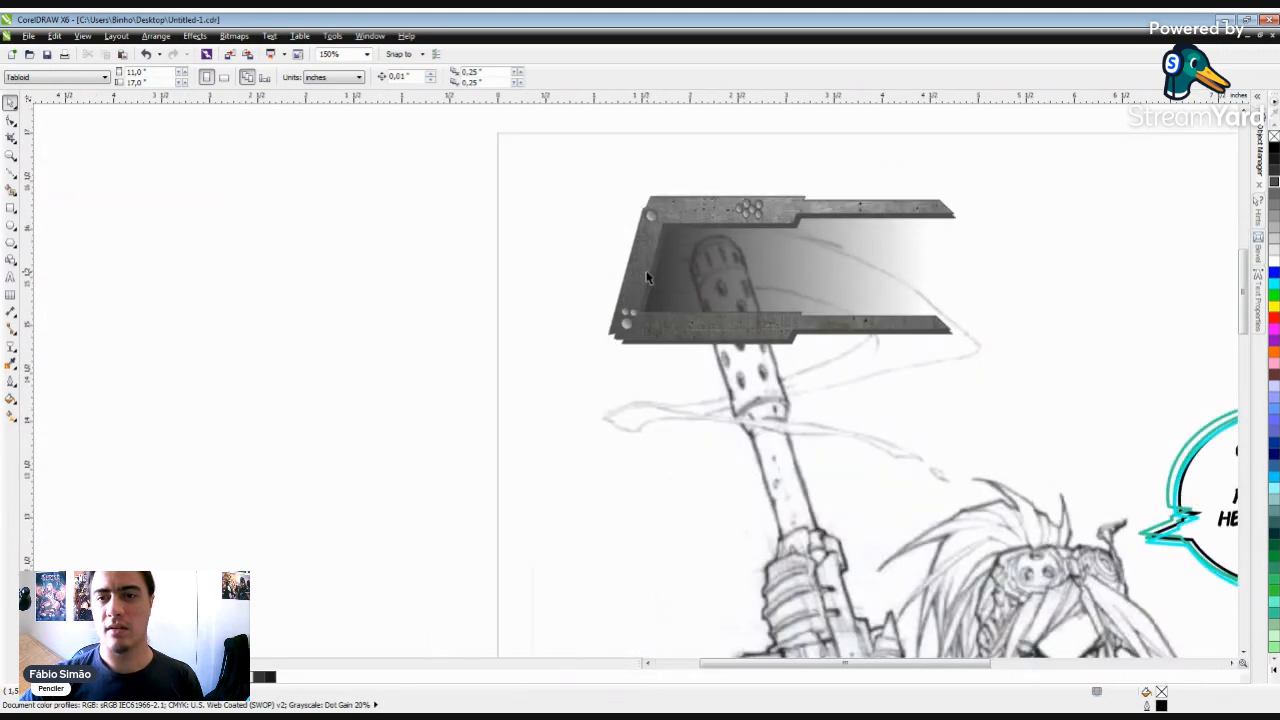
Step: Add the artistic text "2172 A.D." in the blank area below the caption box
click(10, 277)
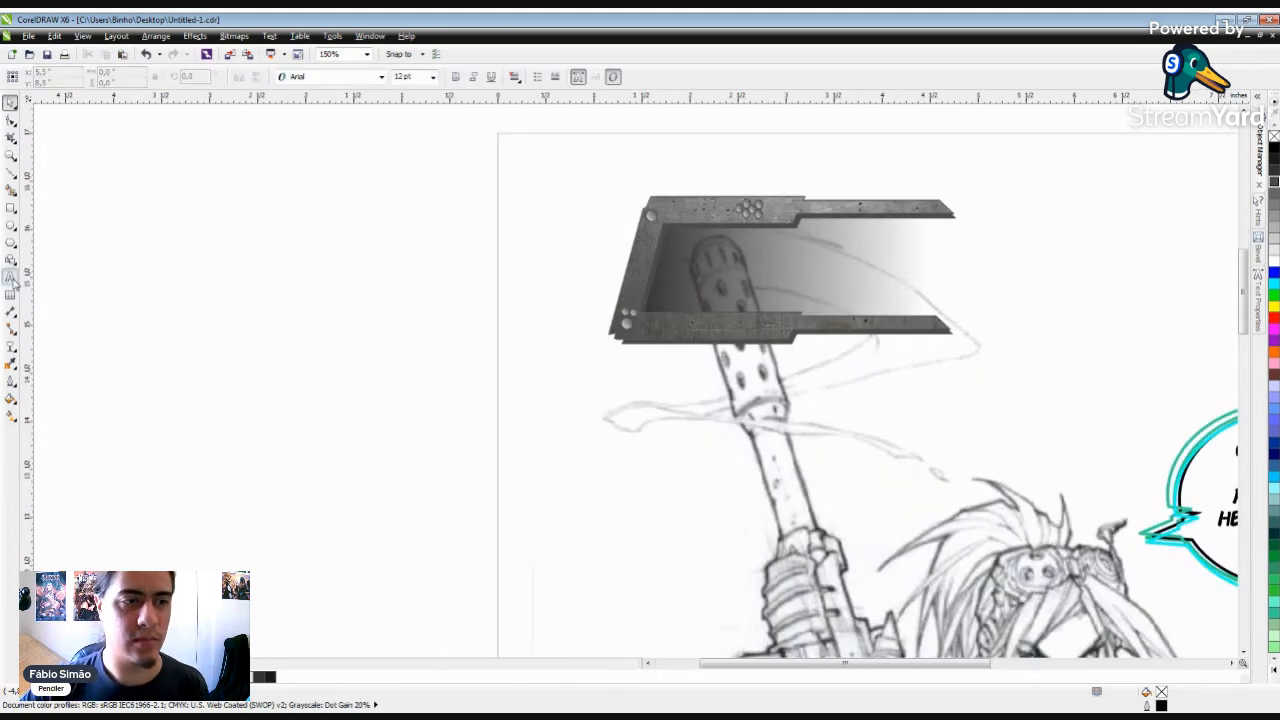
click(512, 450)
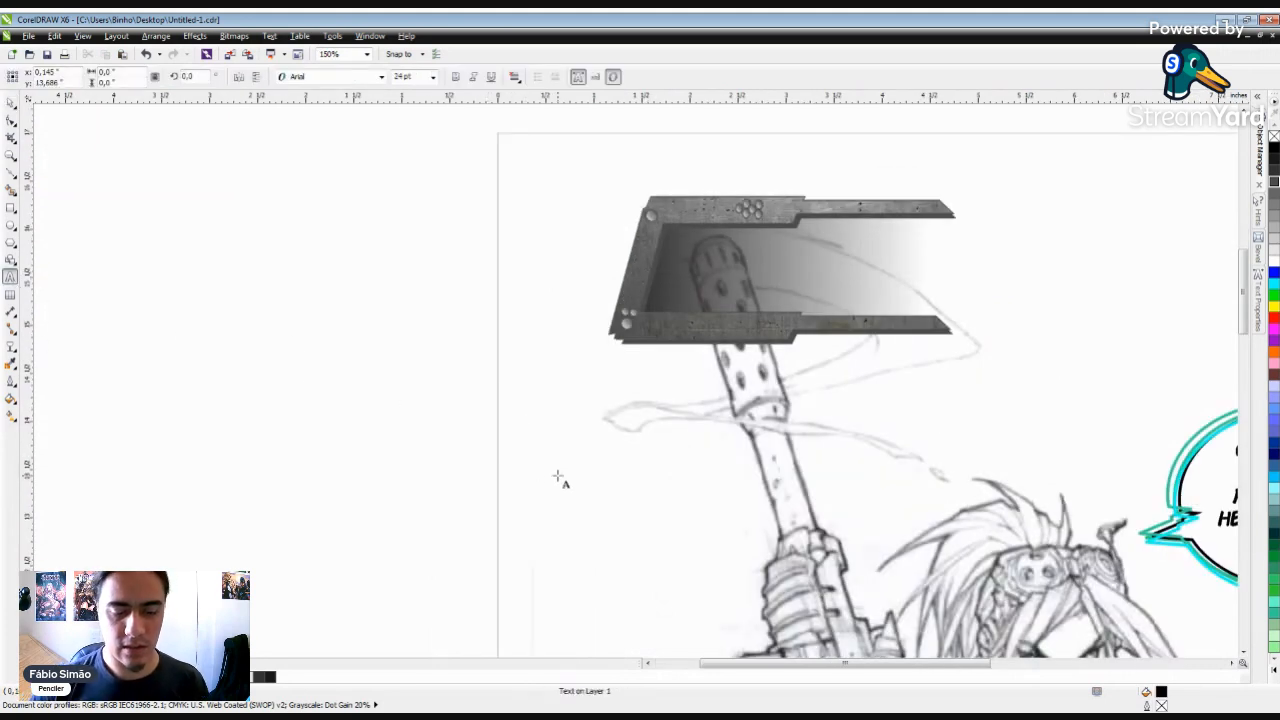
text(20)
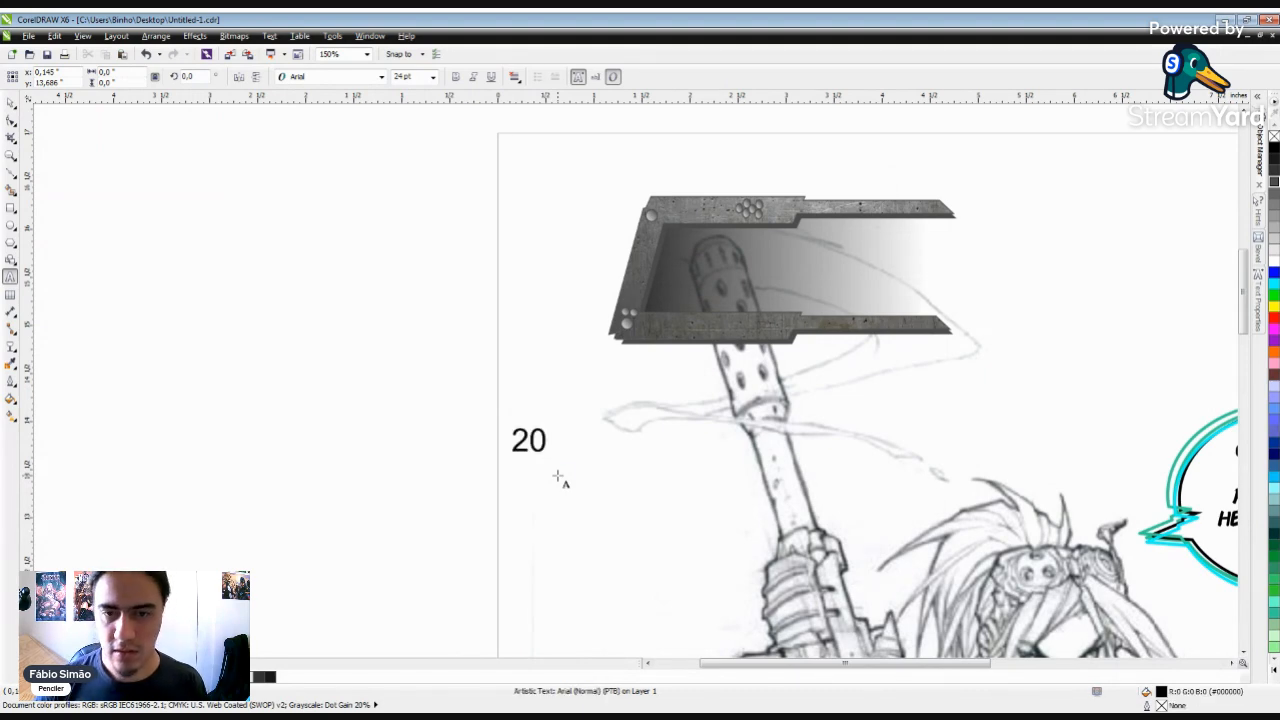
key(BackSpace)
text(1)
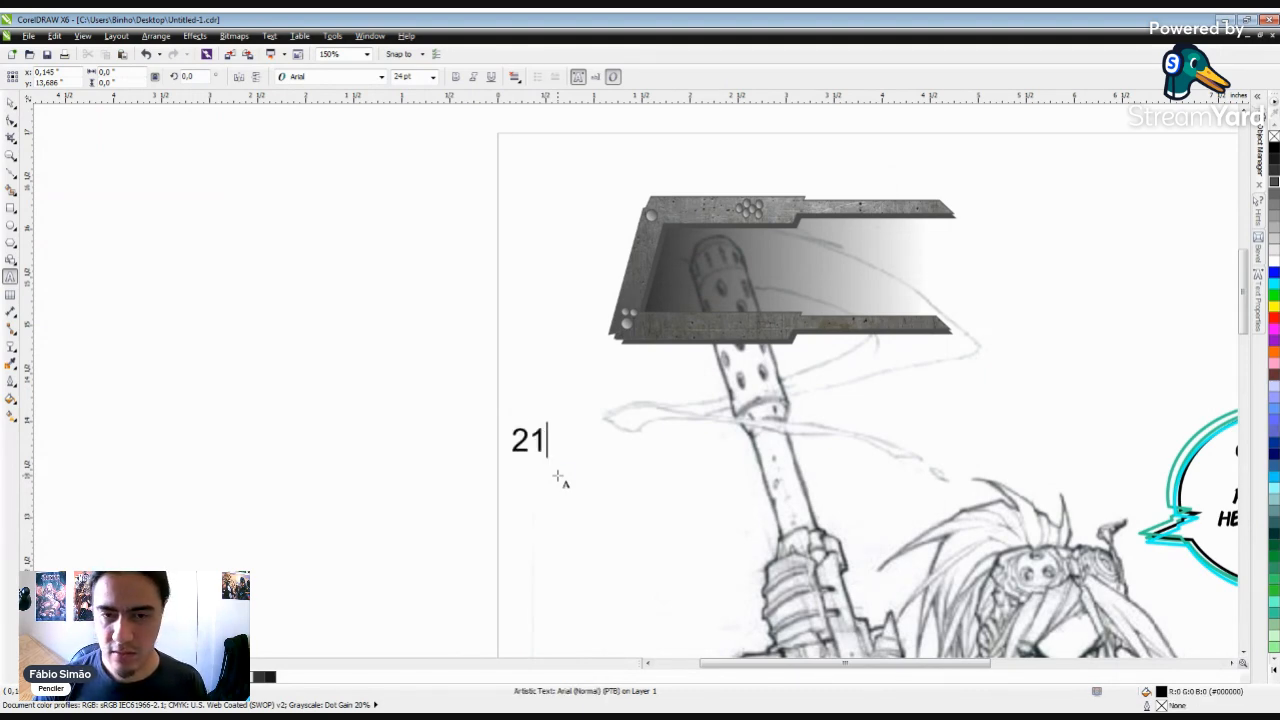
text(72)
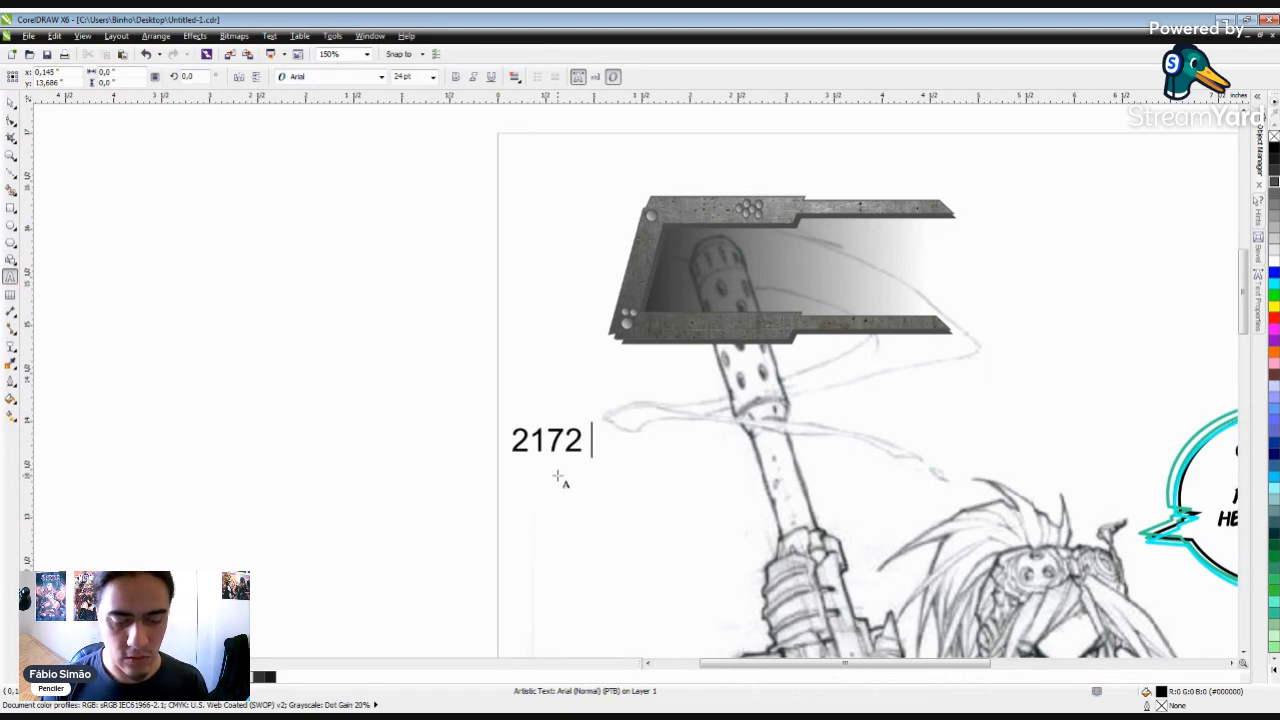
text(a)
key(BackSpace)
text(A)
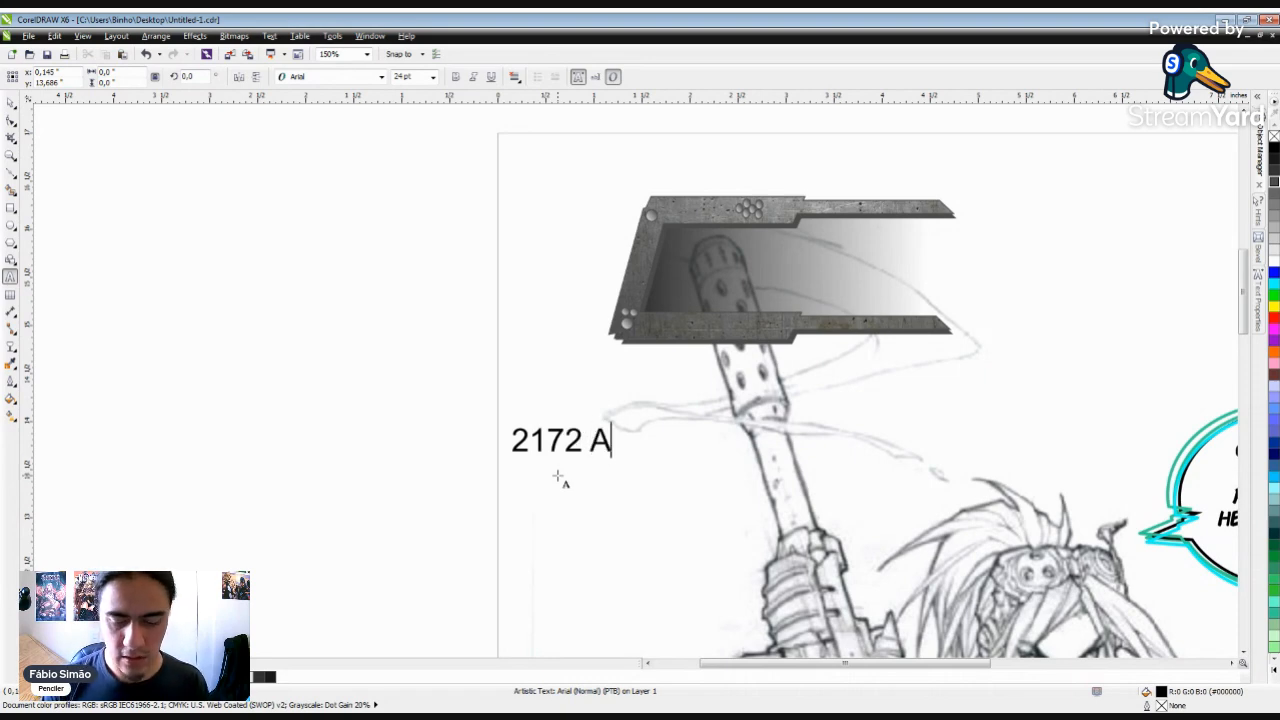
text(.D)
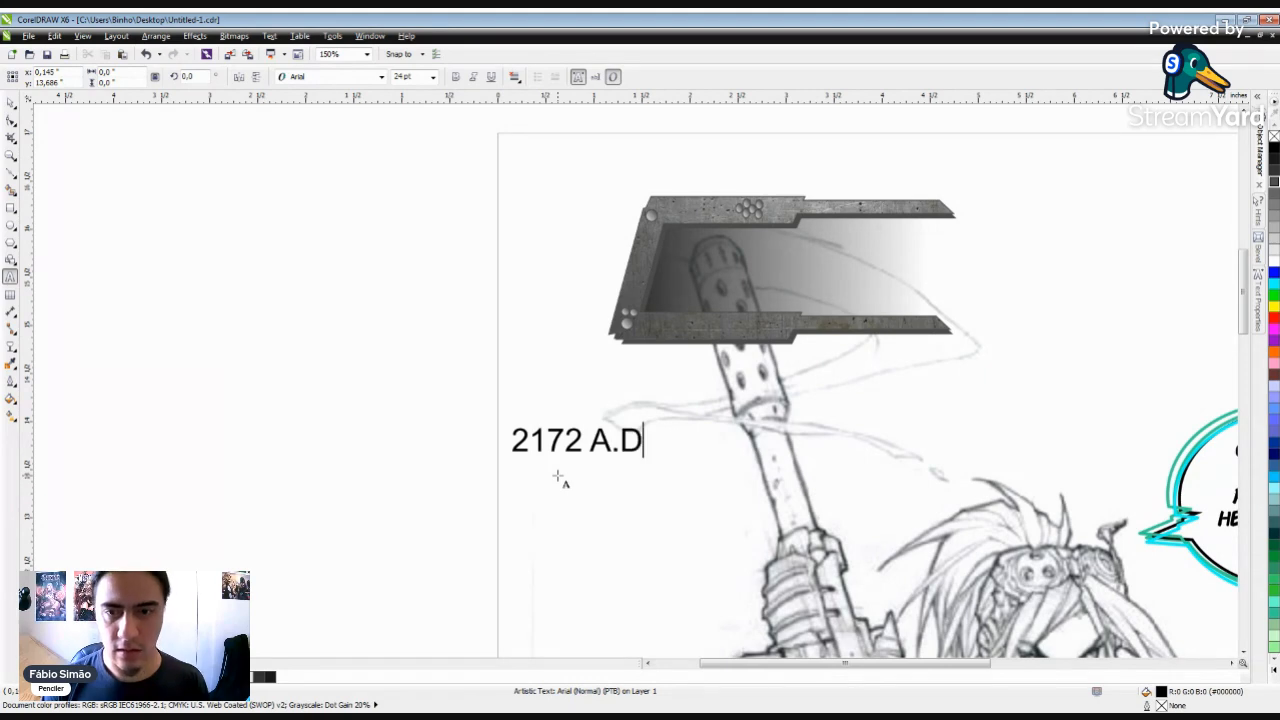
text(.)
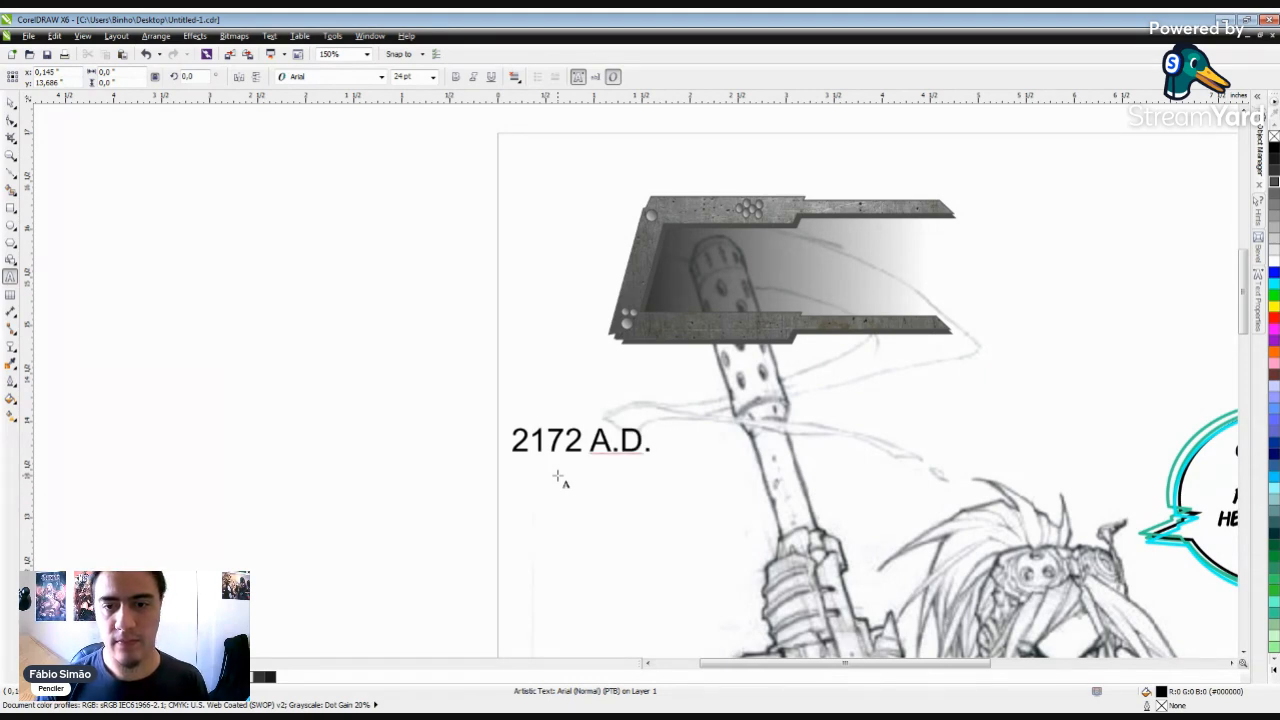
Step: Set the "2172 A.D." text's font to Sol Pro Bold
click(10, 104)
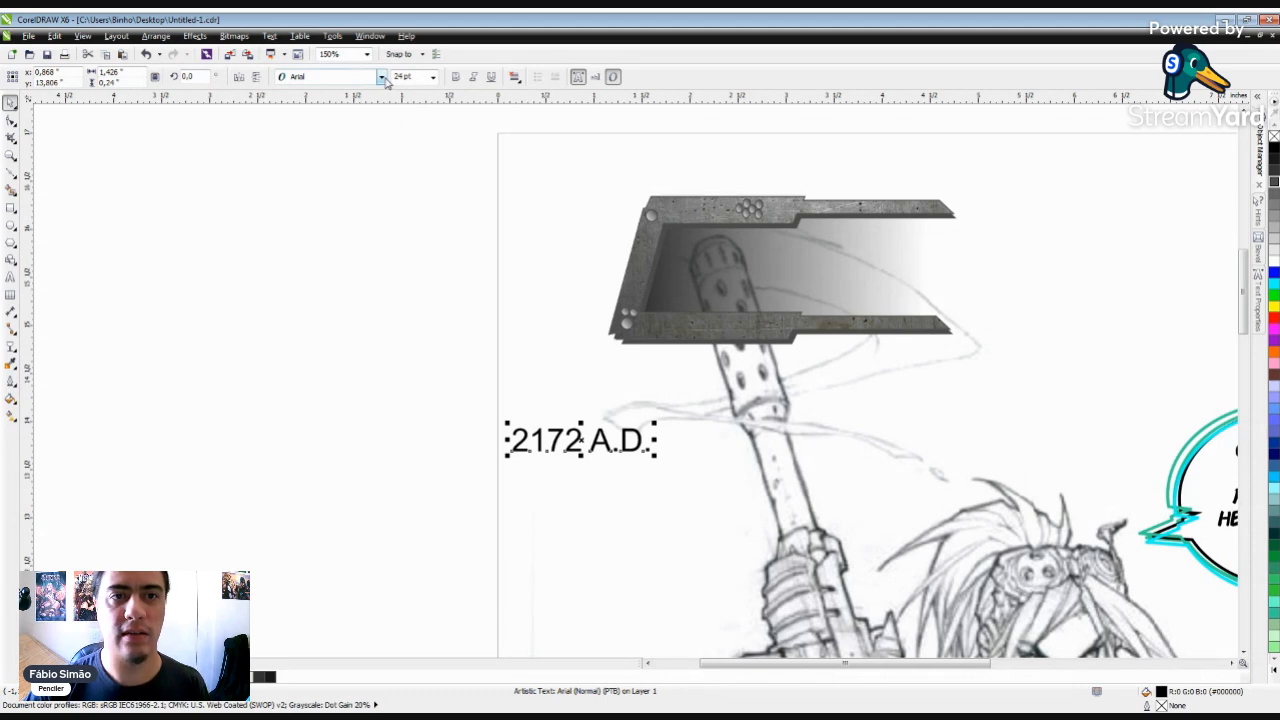
click(381, 77)
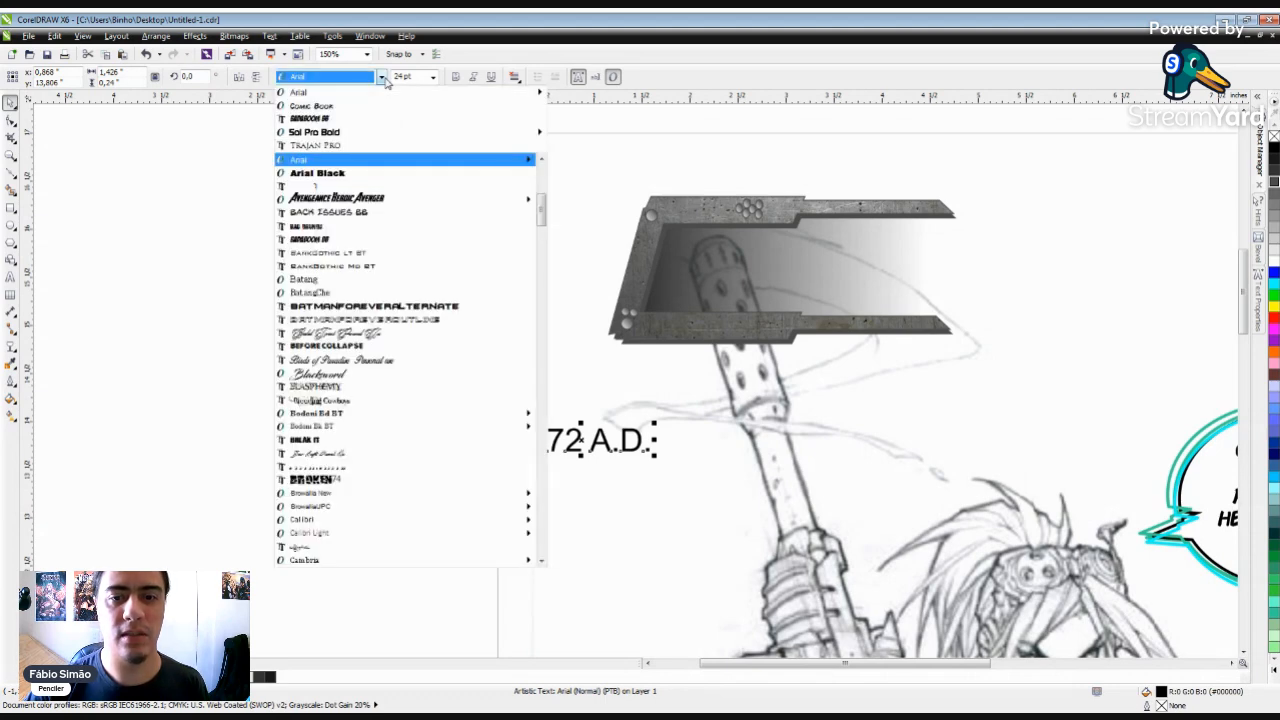
click(314, 132)
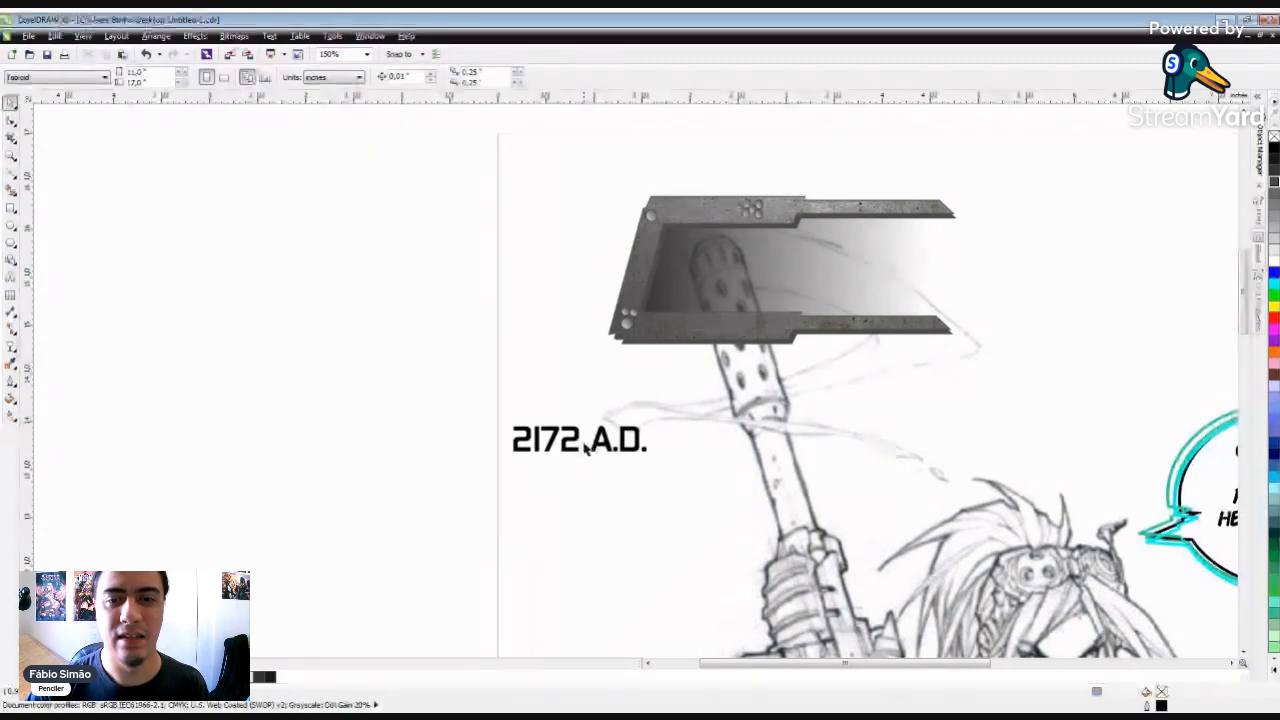
Step: Skew the "2172 A.D." text to match the frame's slant and move it onto the dark part of the caption panel
double_click(574, 442)
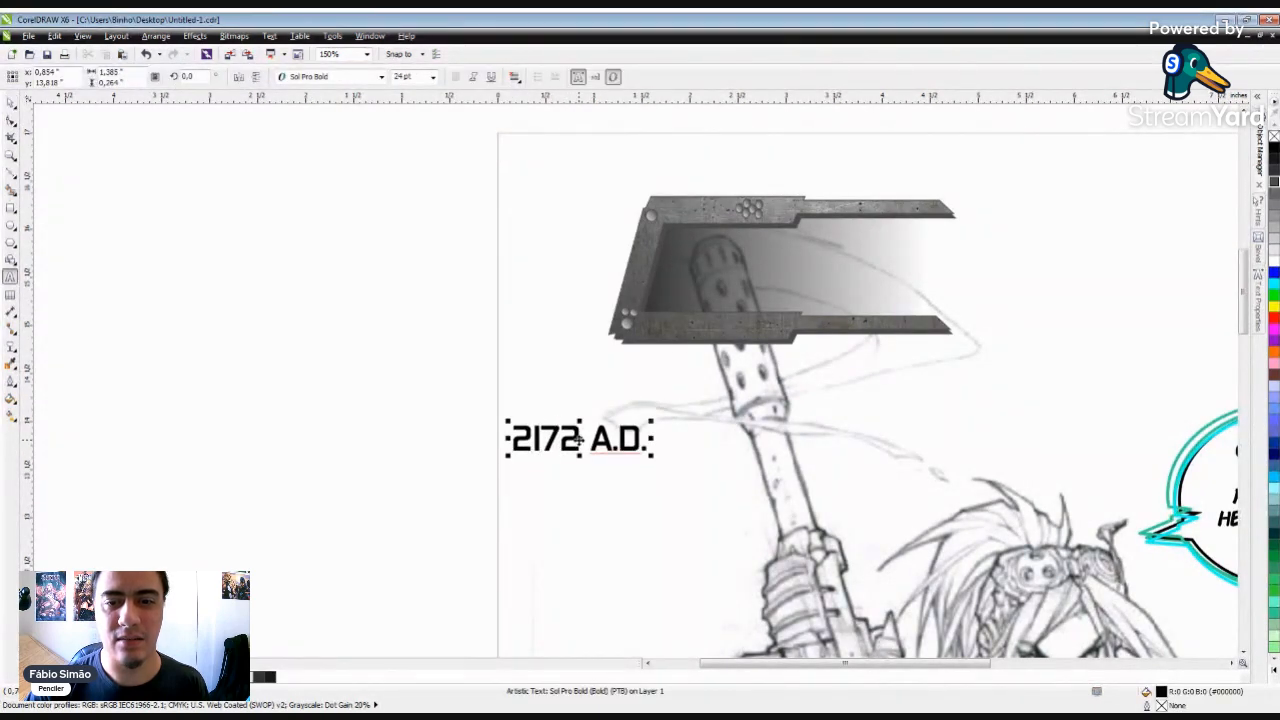
click(12, 103)
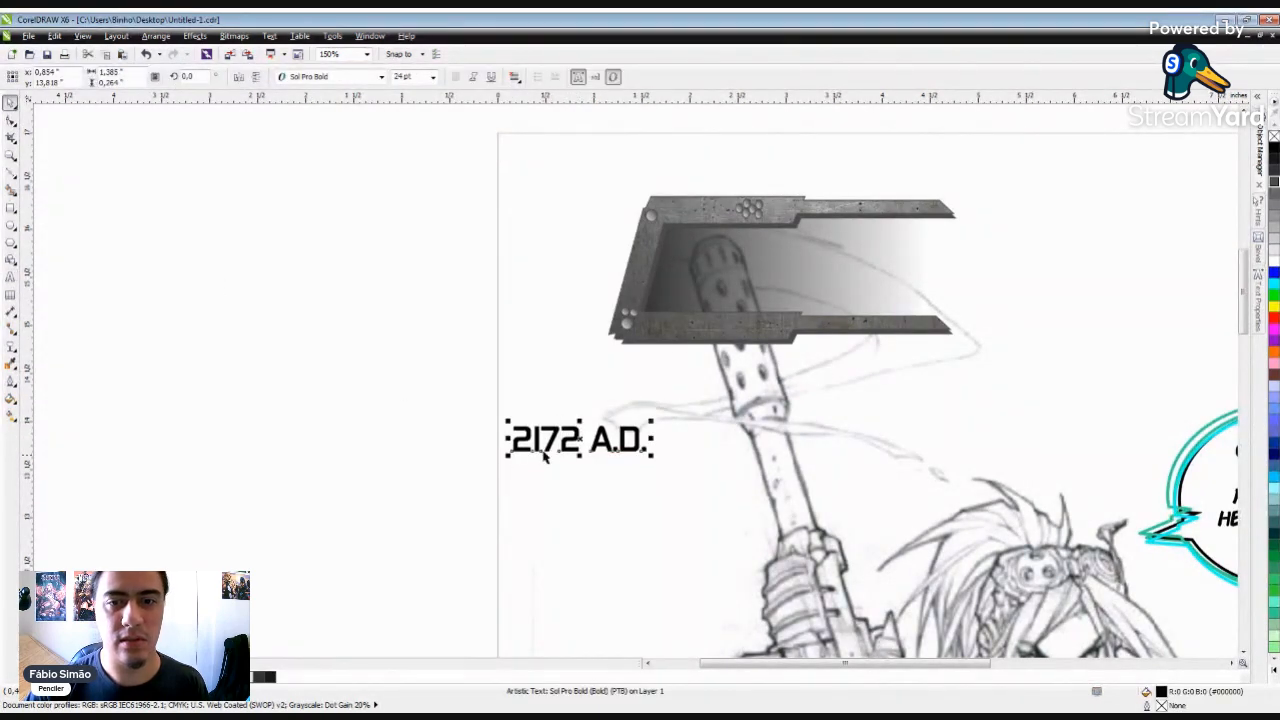
click(581, 439)
drag(579, 424, 745, 277)
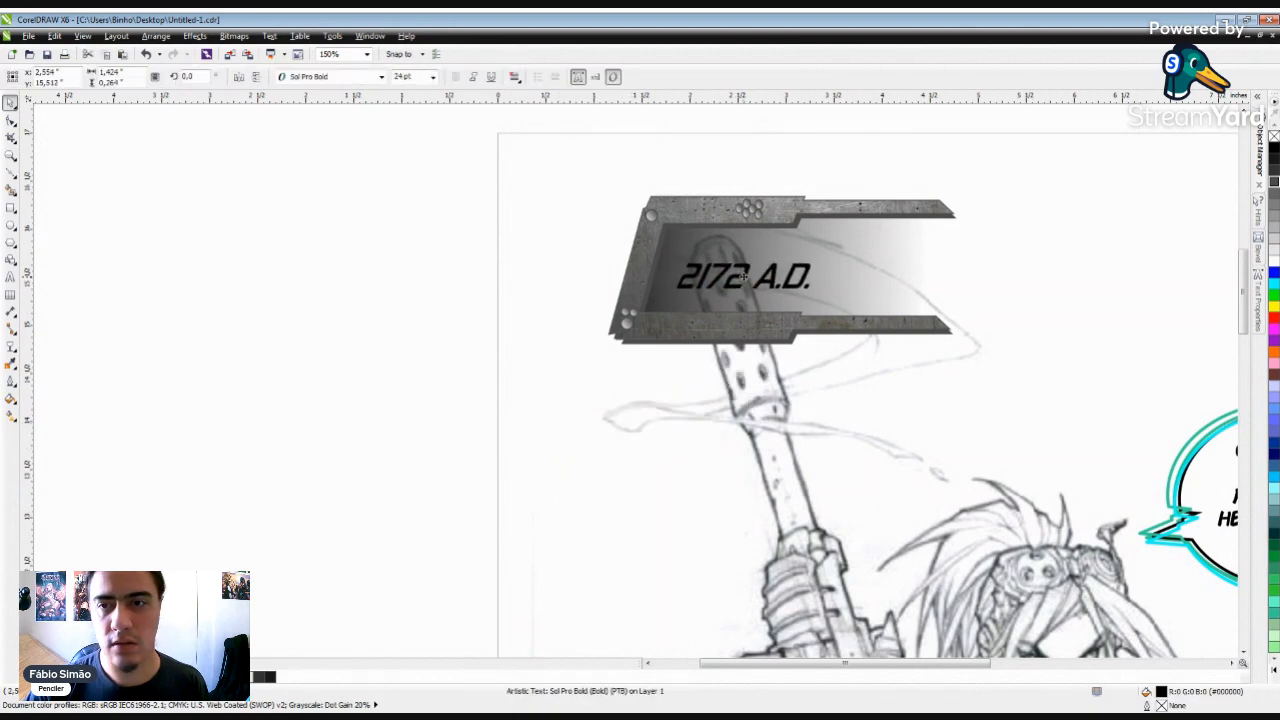
Step: Enlarge the "2172 A.D." text to about 35.3 pt and fill it with bright green
drag(820, 262, 886, 251)
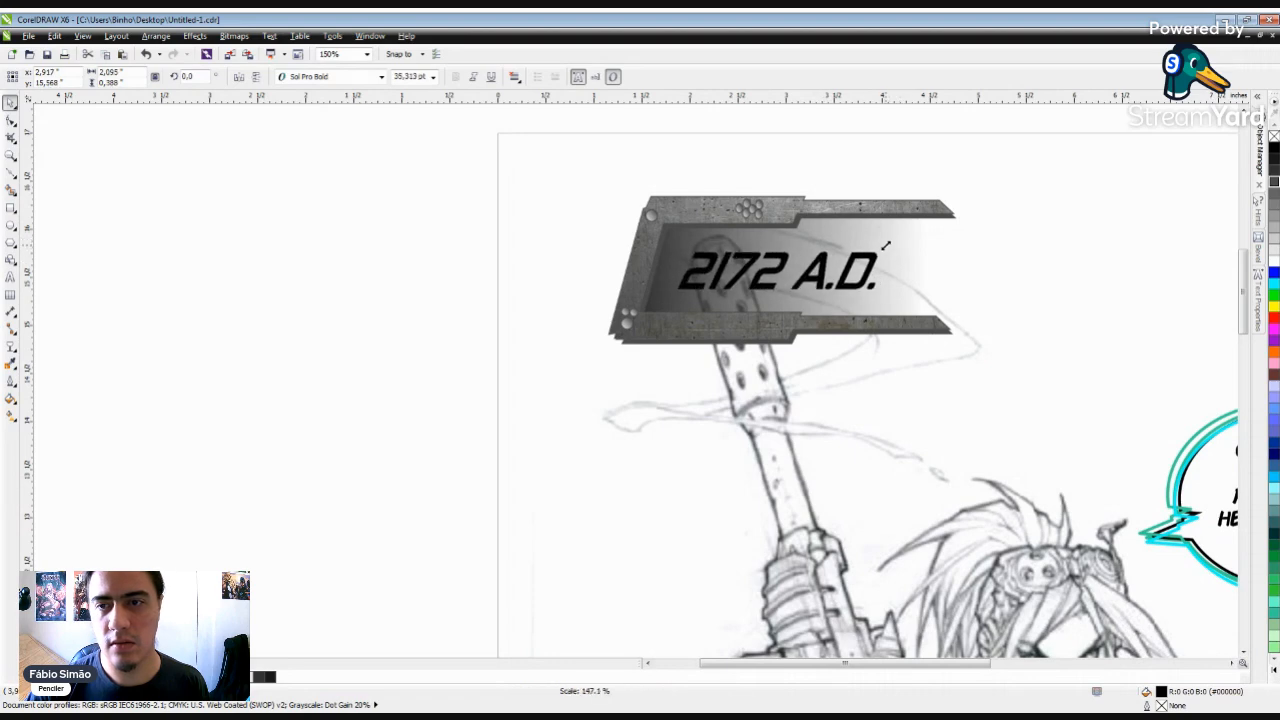
scroll(543, 274, down, 3)
scroll(588, 285, up, 3)
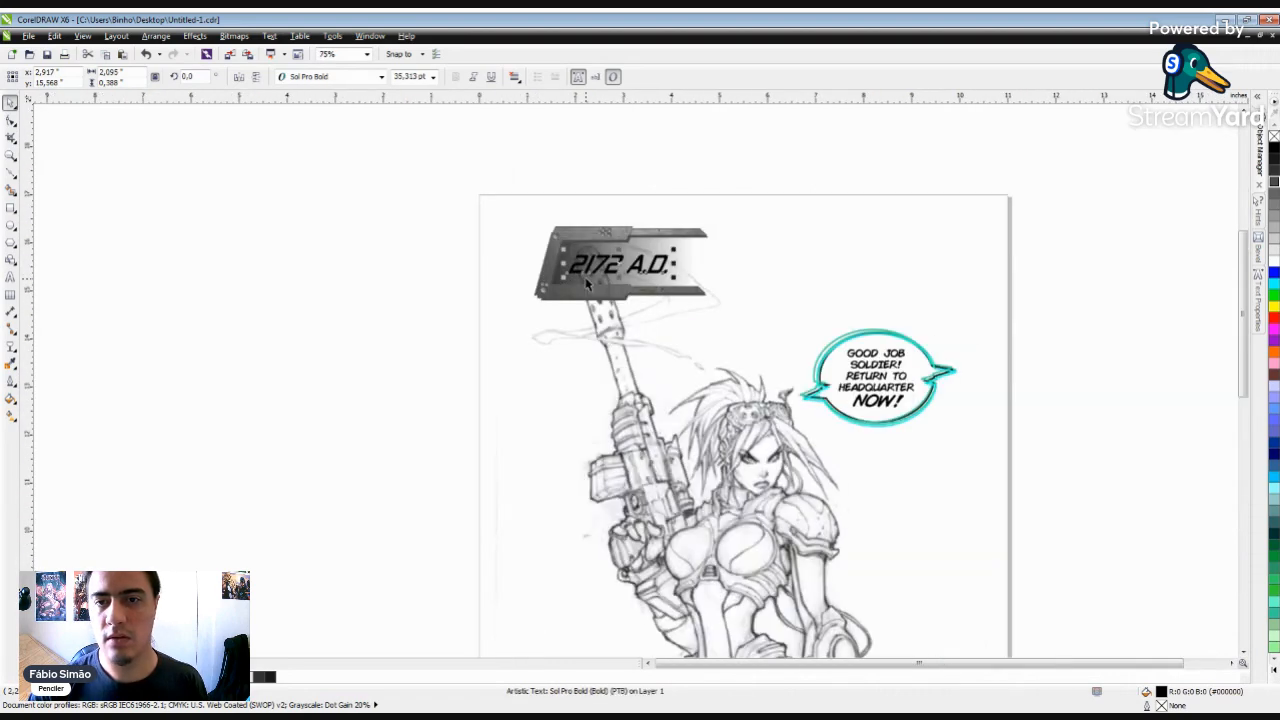
click(1274, 296)
scroll(761, 270, down, 2)
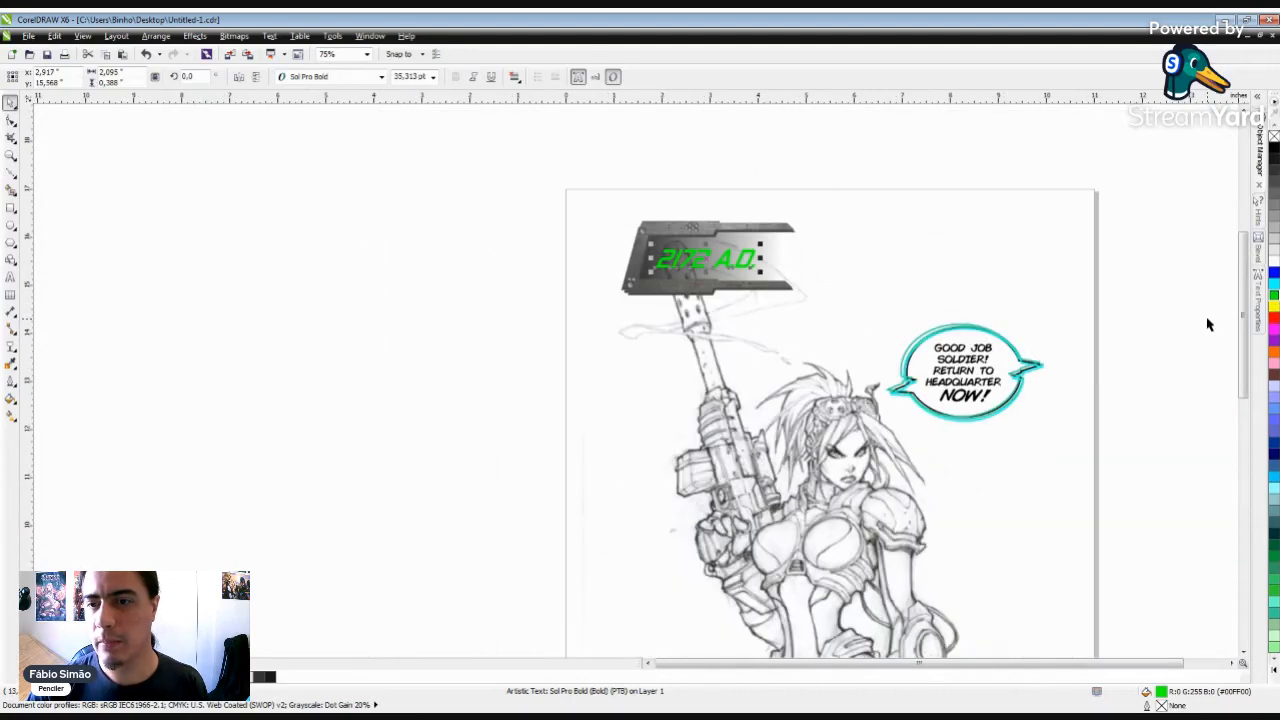
Step: Give the "2172 A.D." text a black outline with rounded corners and line caps, set behind the fill and scaling with the image
right_click(1274, 148)
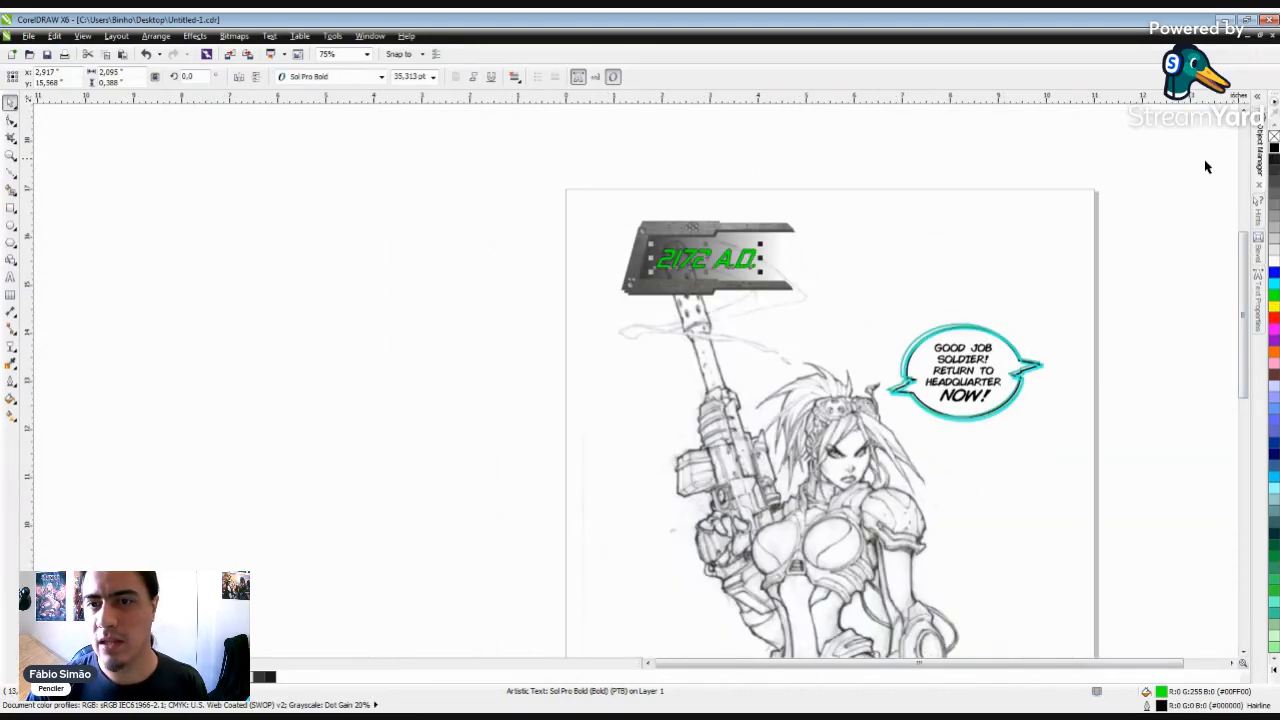
scroll(733, 256, up, 2)
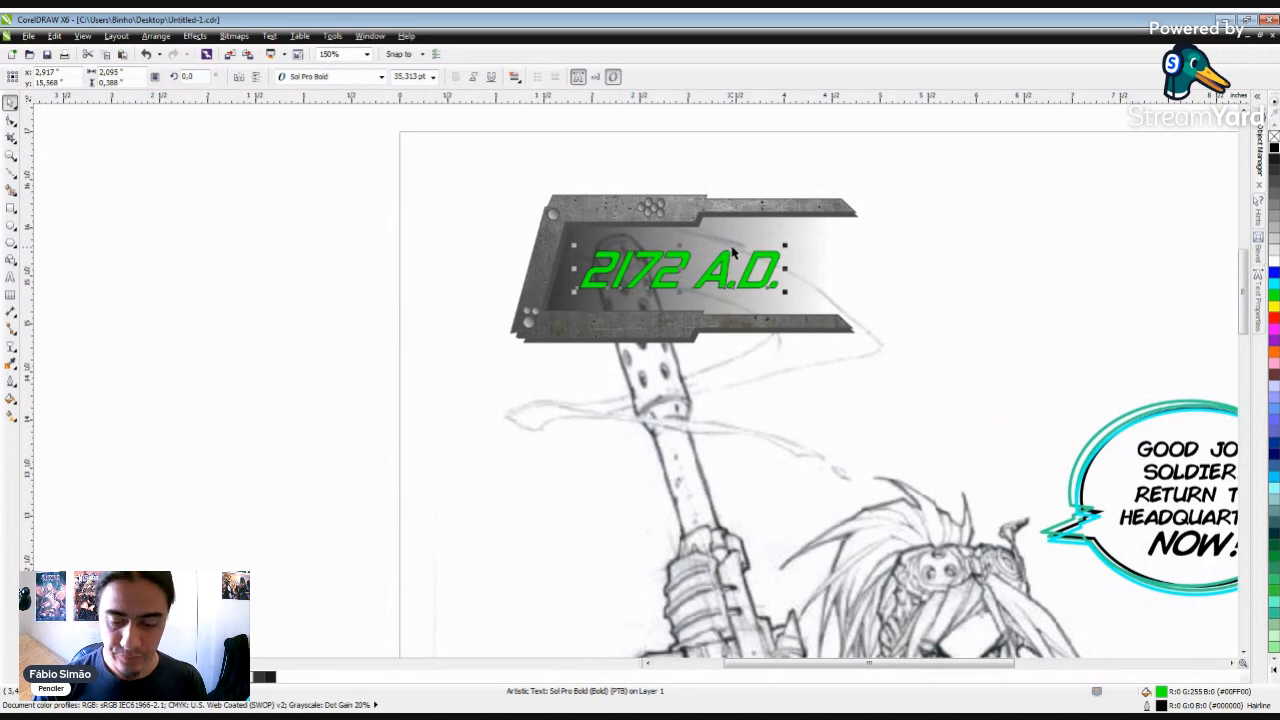
key(F12)
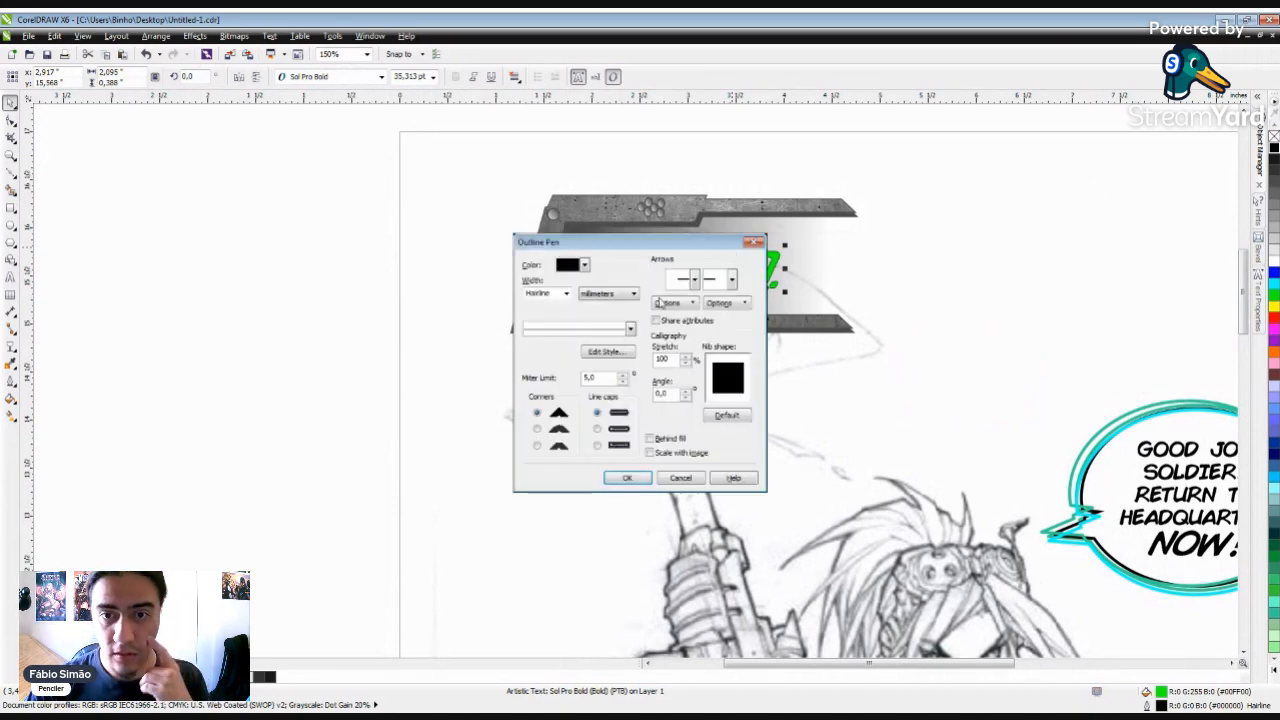
click(537, 429)
click(597, 428)
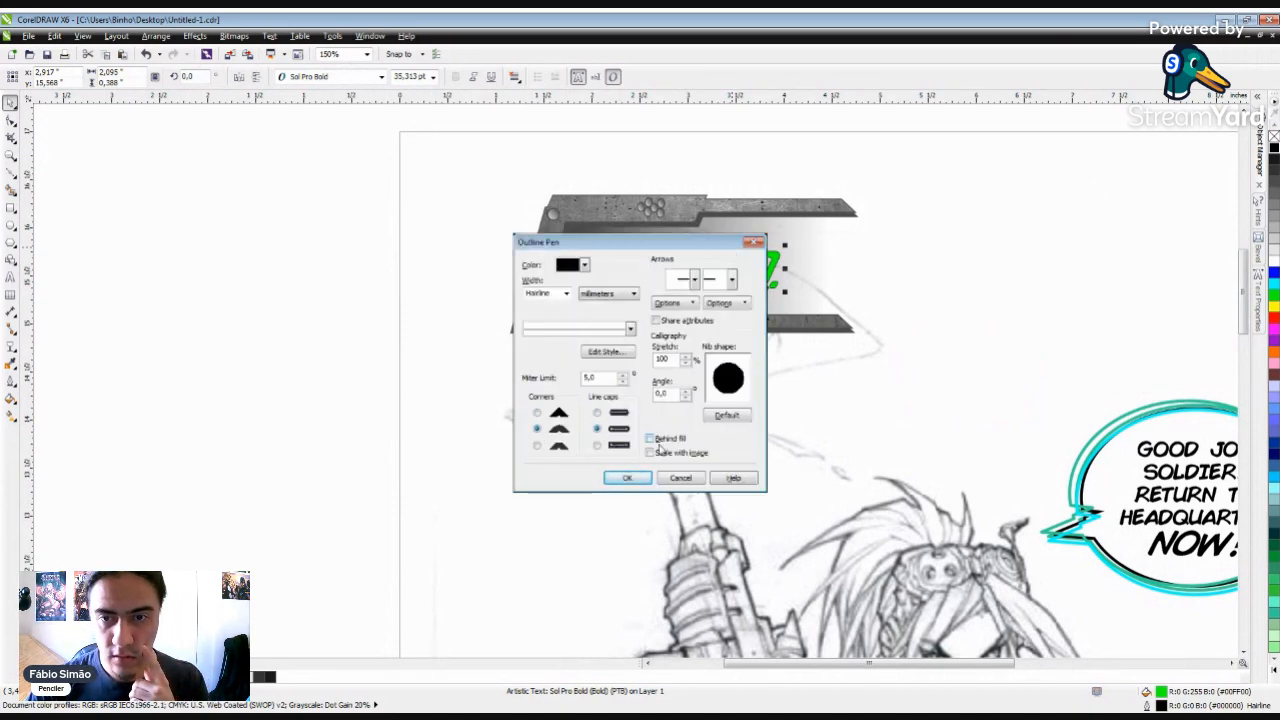
click(650, 438)
click(650, 452)
click(563, 294)
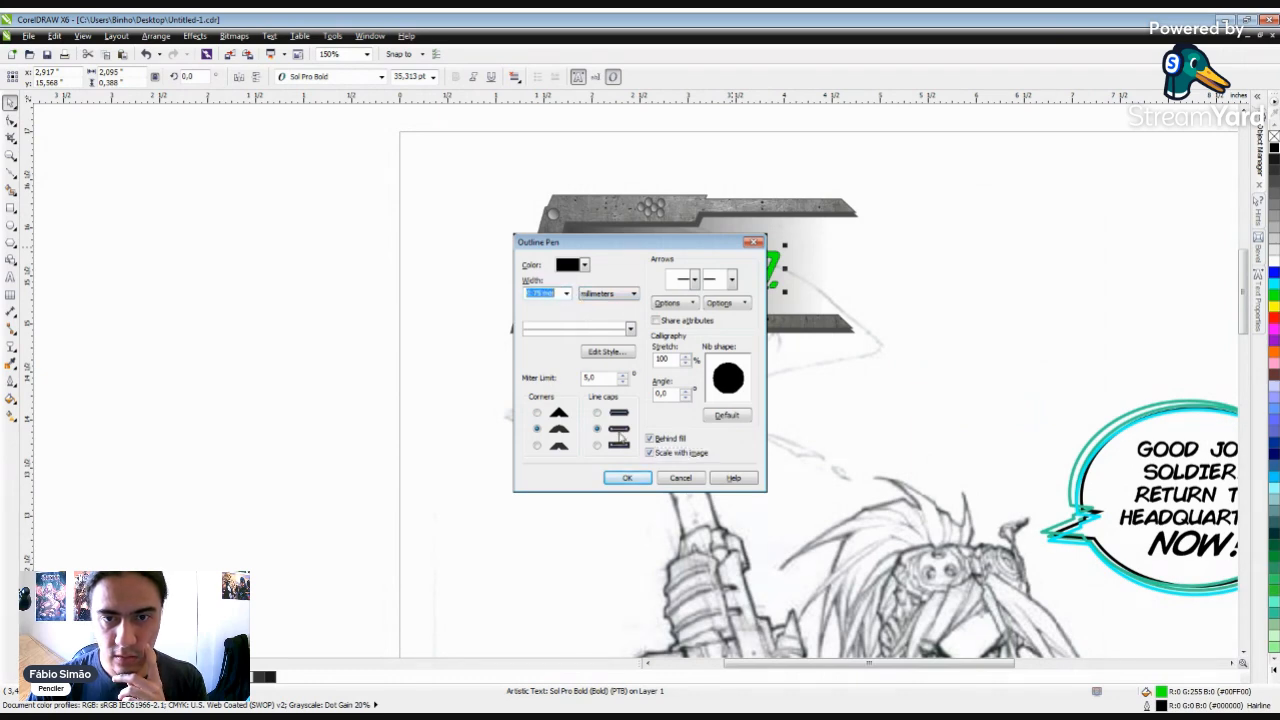
click(629, 478)
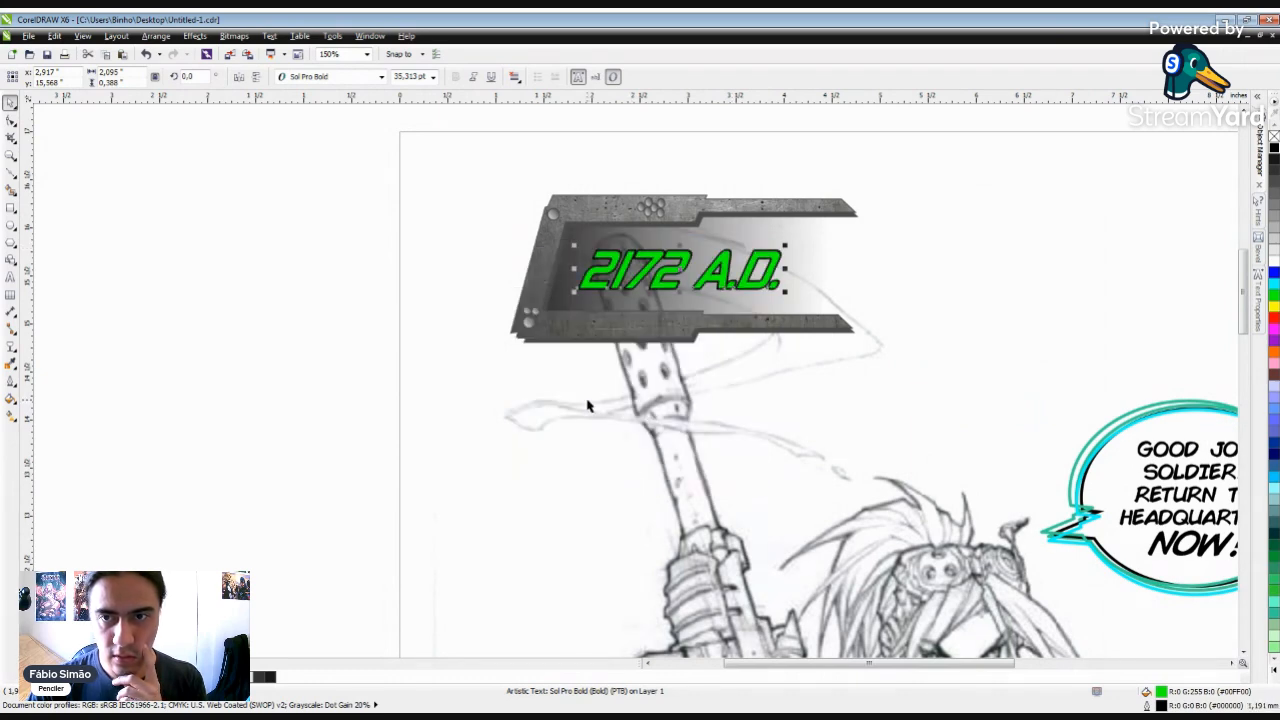
Step: Set the "2172 A.D." text's outline width to 1.5 mm
key(F12)
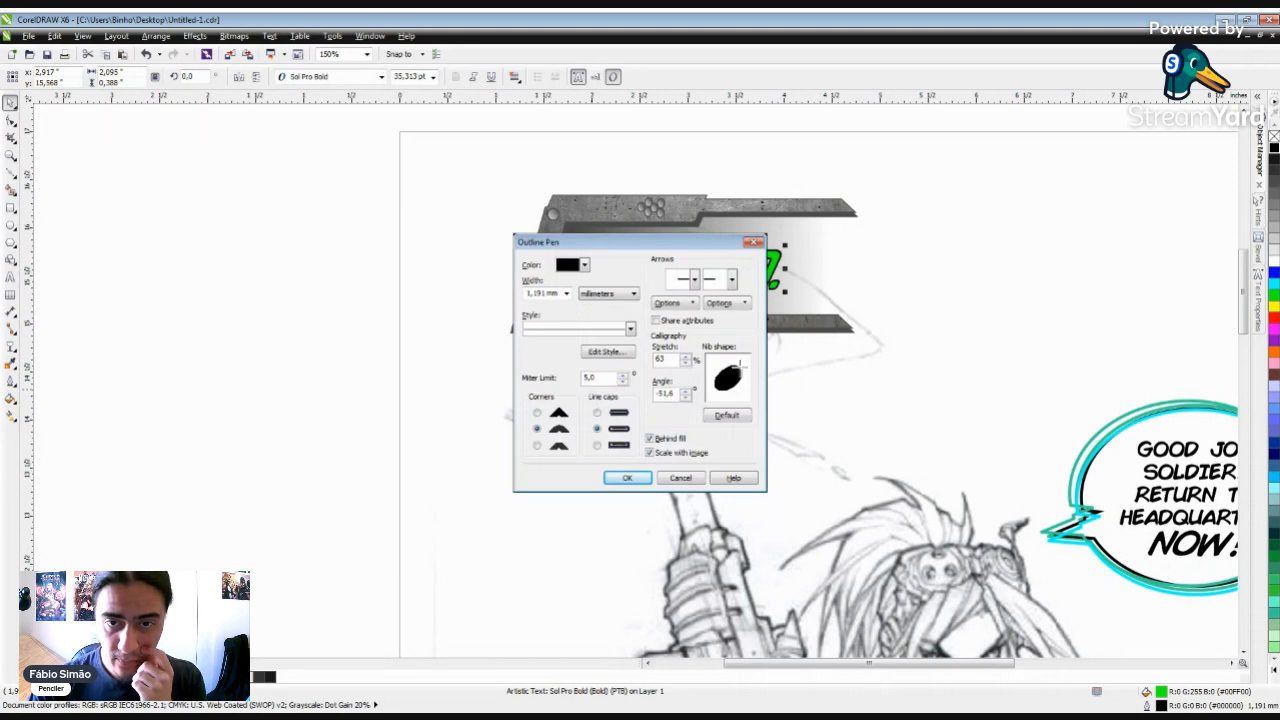
double_click(560, 293)
text(1,5)
click(627, 478)
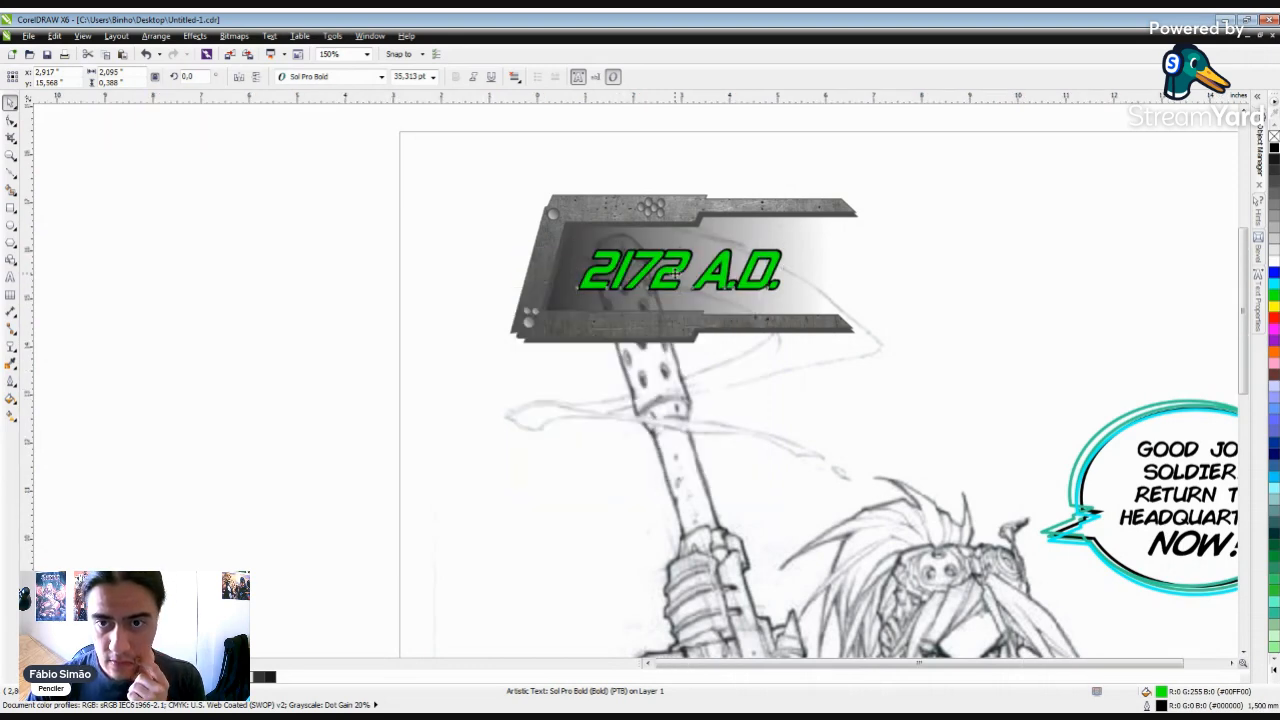
scroll(676, 273, down, 2)
click(552, 334)
scroll(618, 287, up, 2)
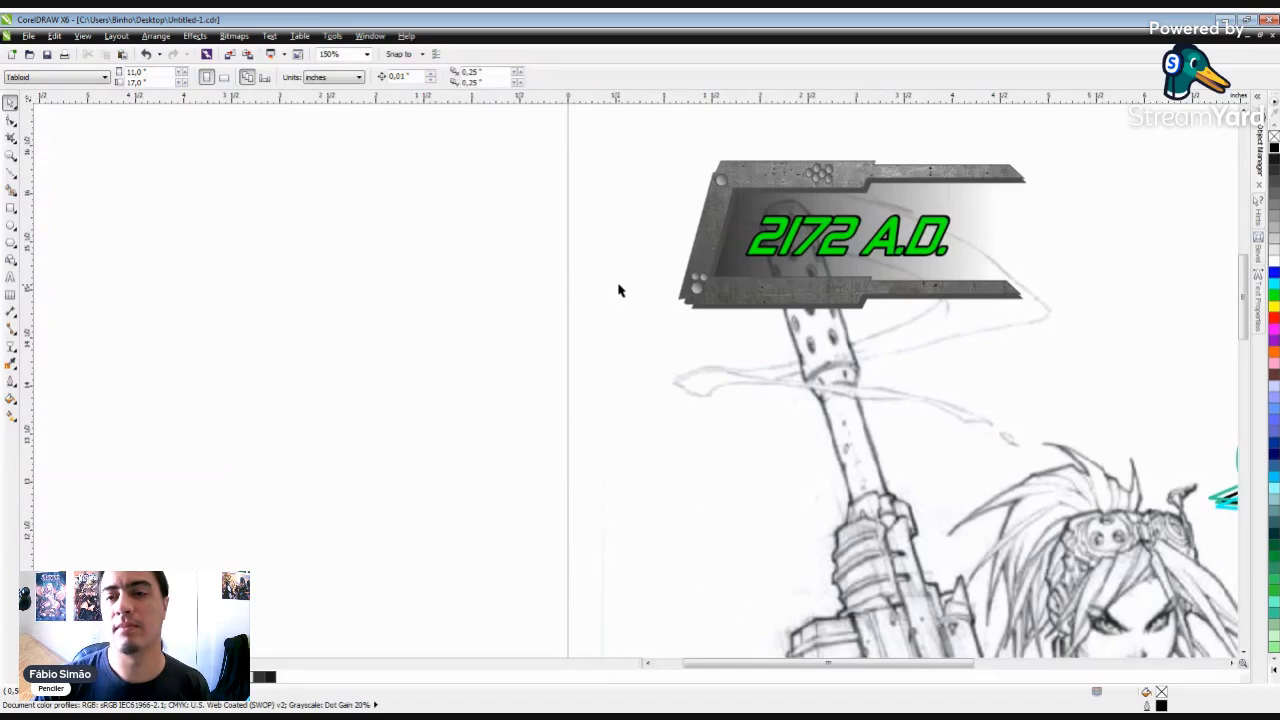
scroll(618, 290, down, 3)
scroll(675, 258, up, 3)
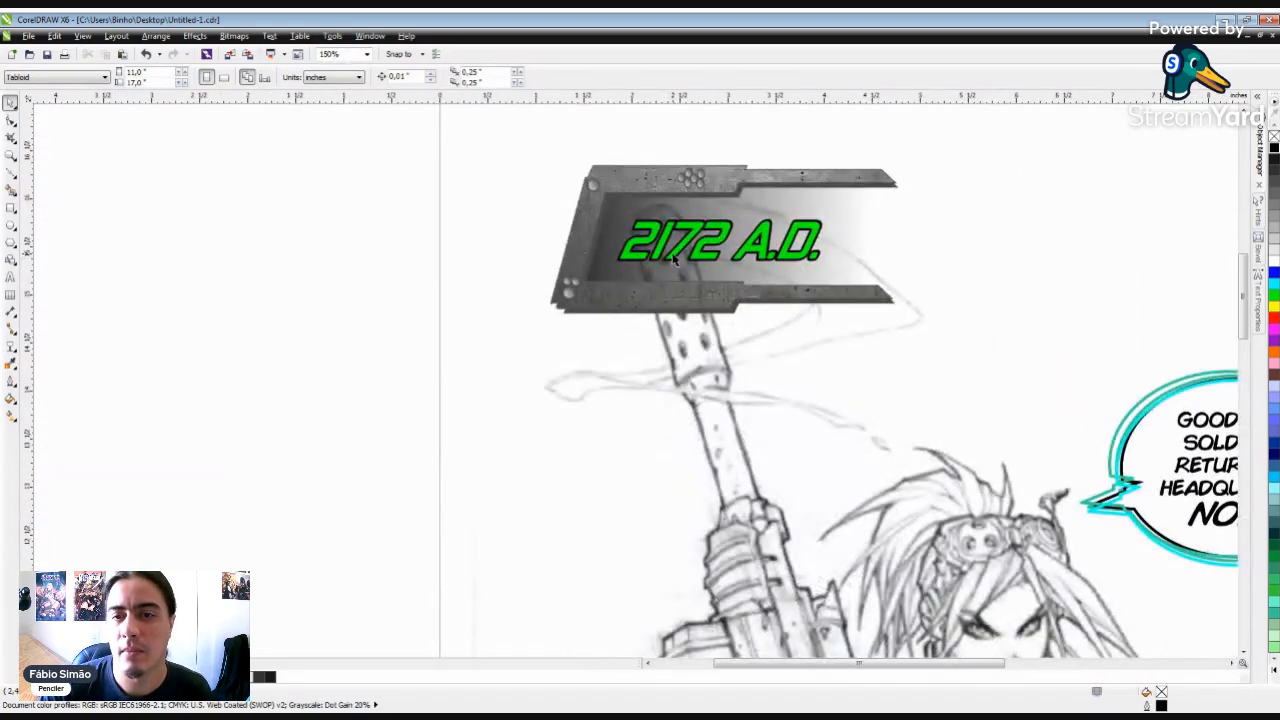
Step: Apply a two-color linear fountain fill from teal to white to the "2172 A.D." text, angled about 139.4 degrees
click(675, 258)
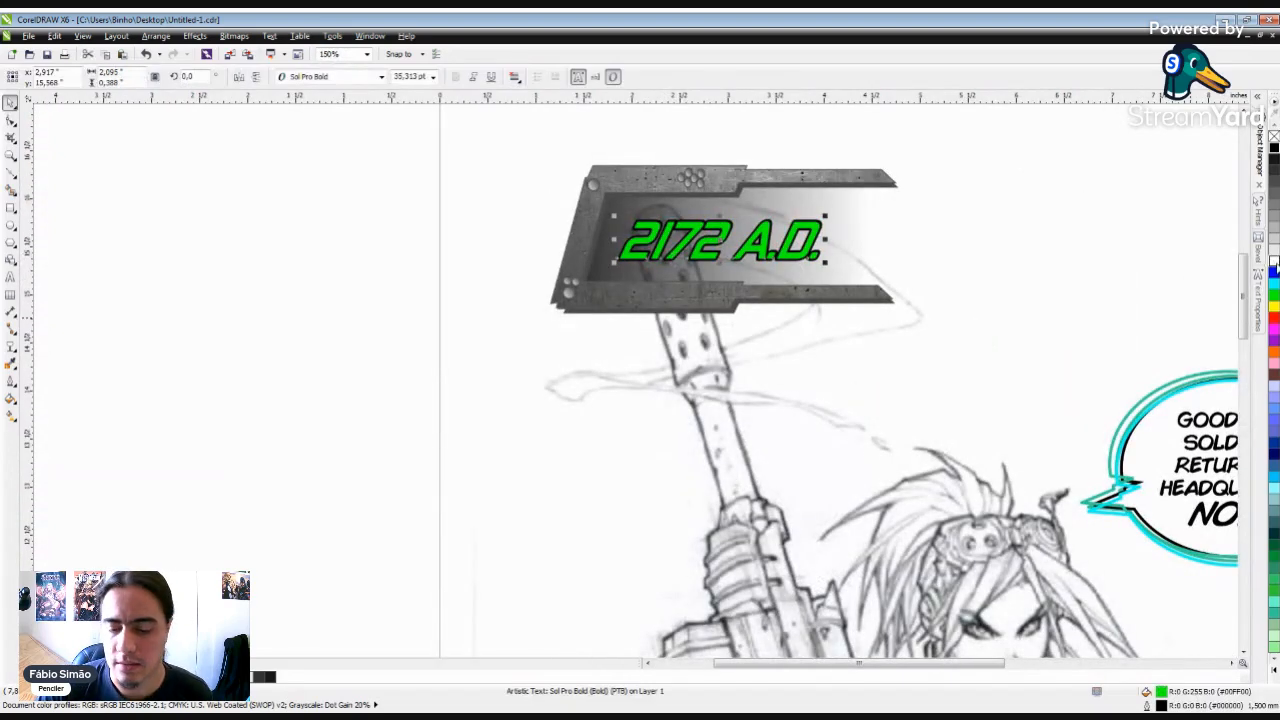
key(F11)
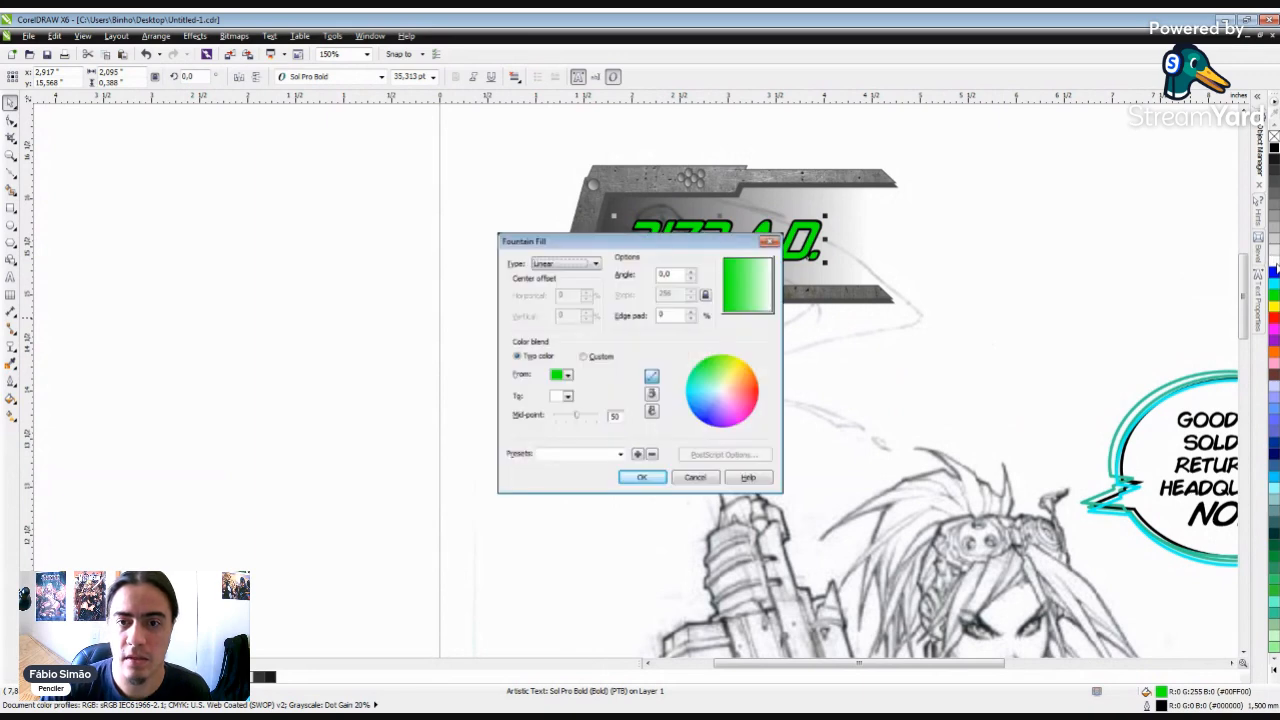
click(567, 375)
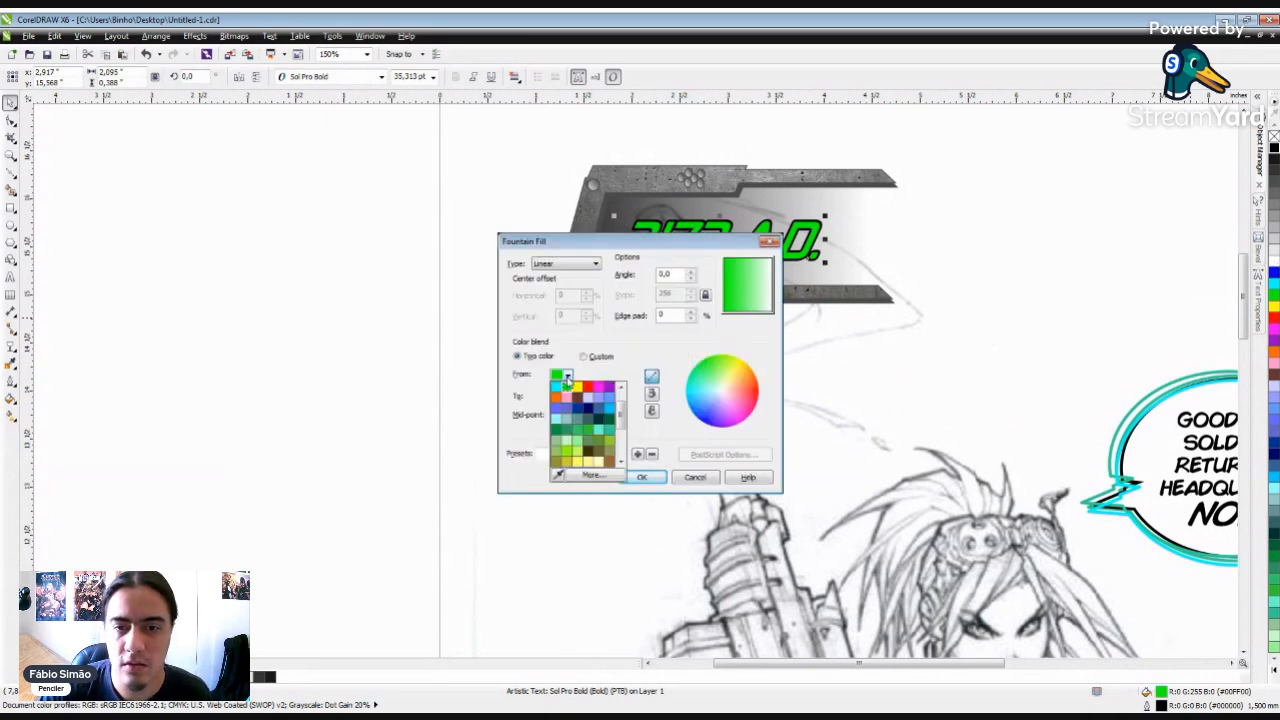
click(610, 432)
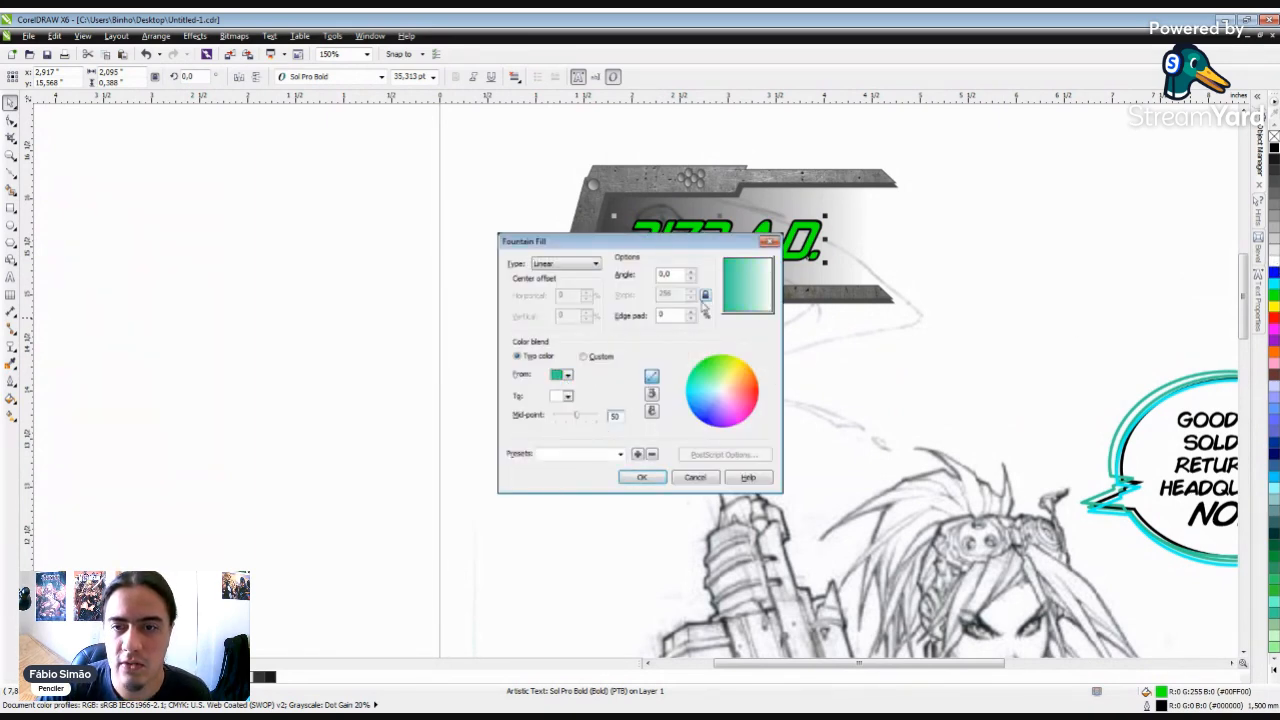
drag(752, 300, 743, 280)
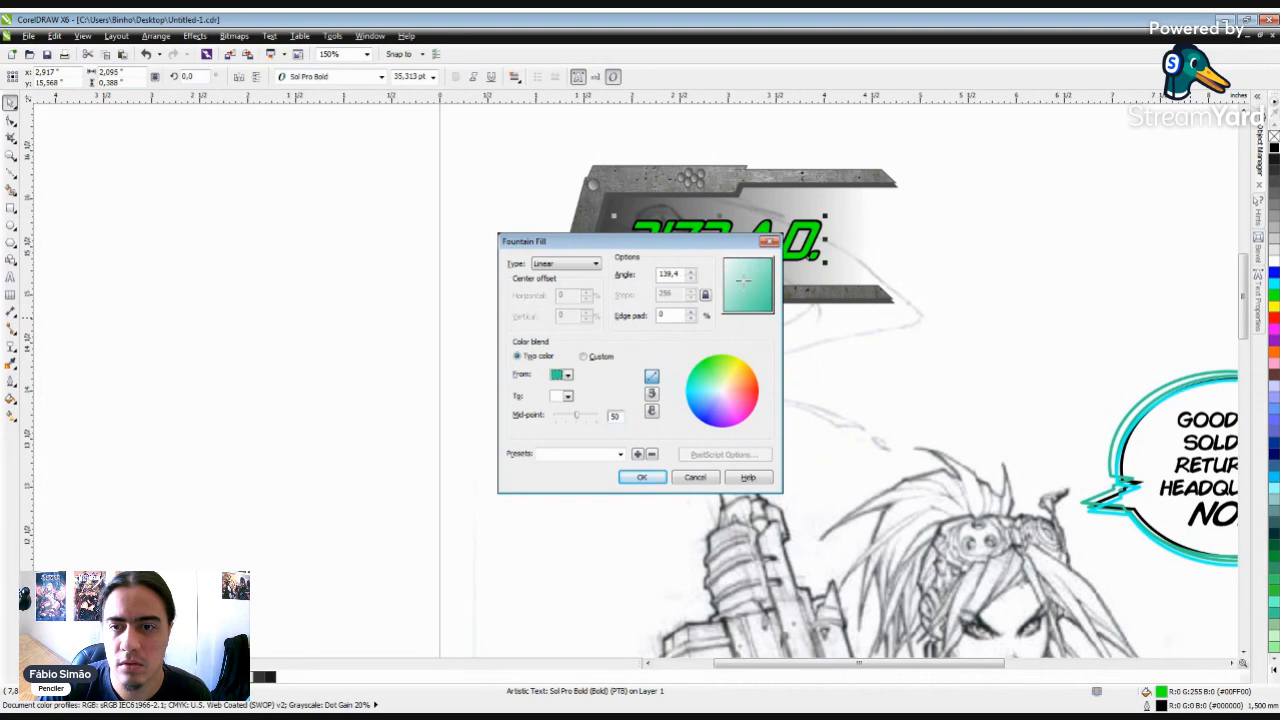
click(642, 477)
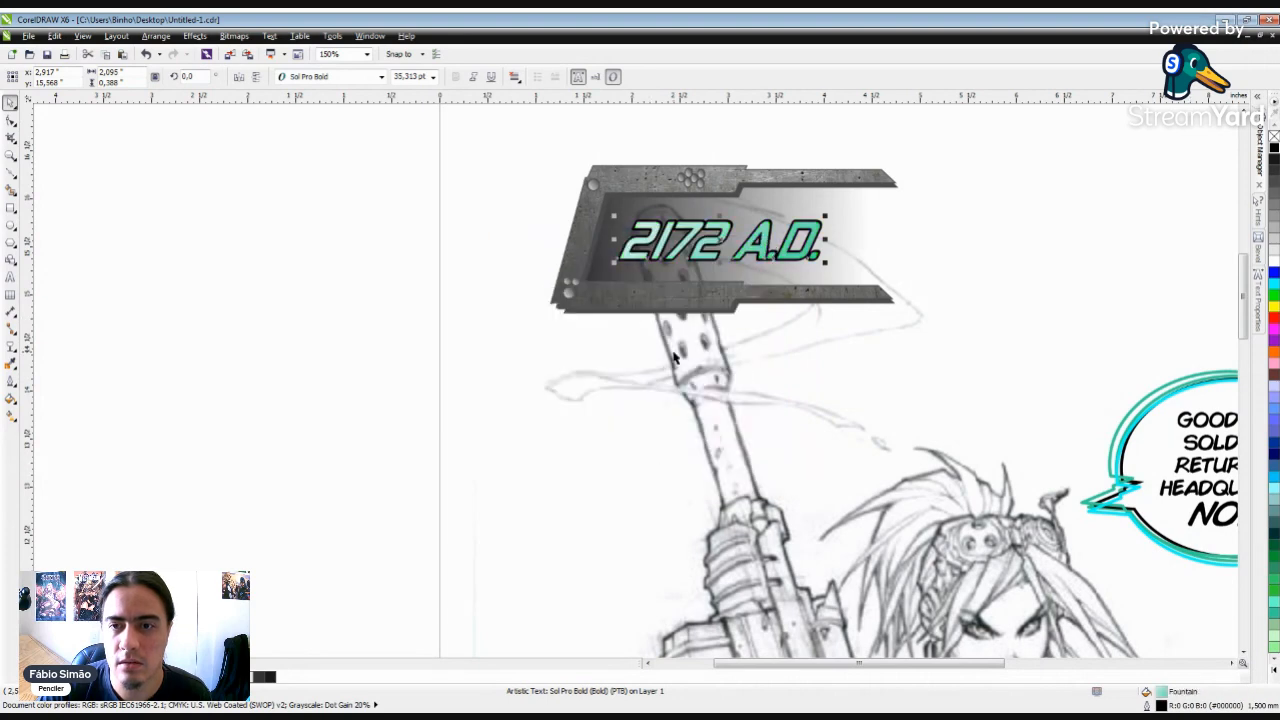
scroll(580, 291, down, 4)
click(579, 289)
scroll(577, 285, up, 4)
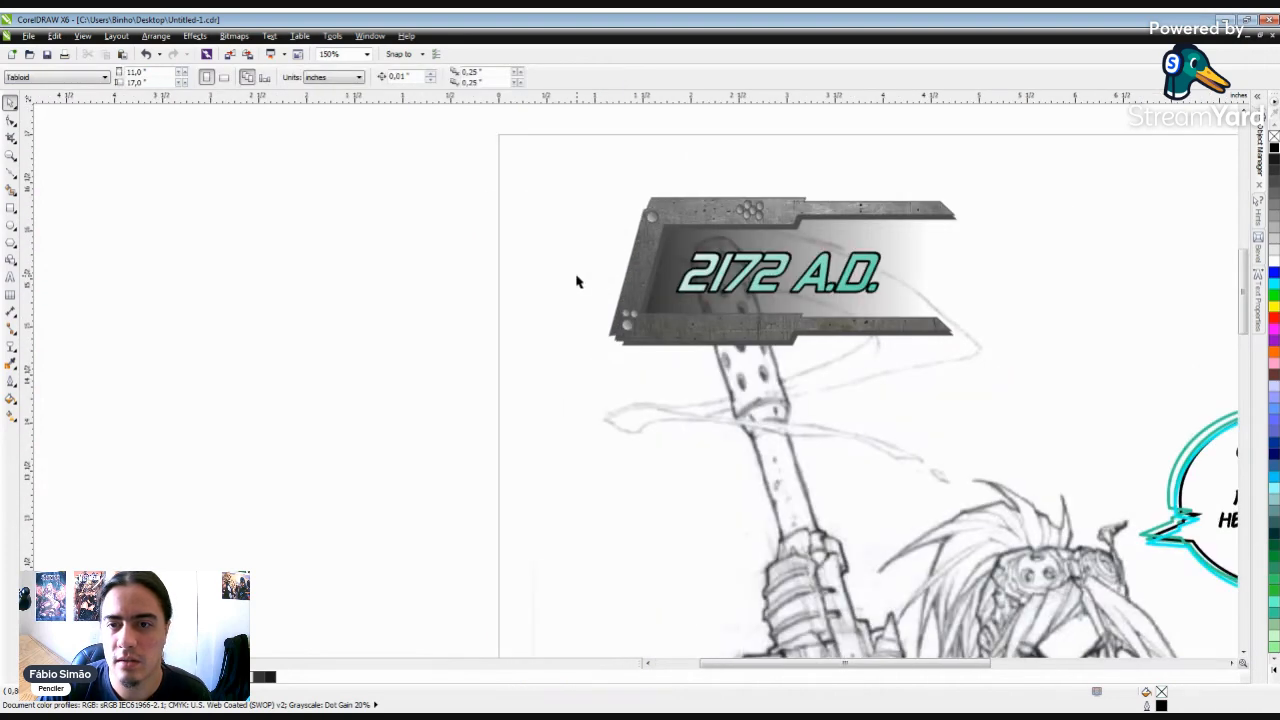
Step: Move the caption box together with its text to the blank area beside the gun's muzzle, above the speech balloon
scroll(532, 277, down, 2)
drag(500, 186, 802, 338)
drag(658, 272, 785, 288)
scroll(752, 284, down, 2)
click(971, 357)
scroll(856, 316, up, 2)
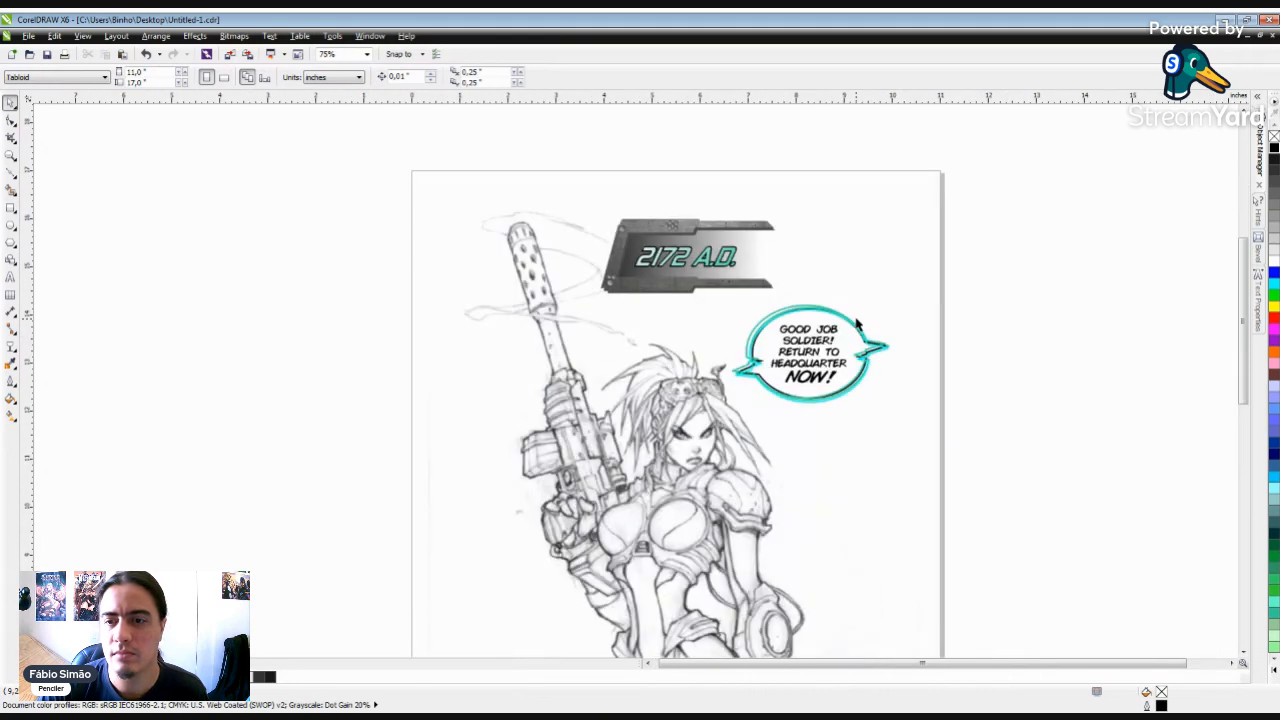
Step: Ungroup the caption box and fill the shadow shape behind the metal frame with near-black gray #1A1A1A
scroll(703, 297, up, 2)
click(607, 283)
click(588, 328)
click(595, 280)
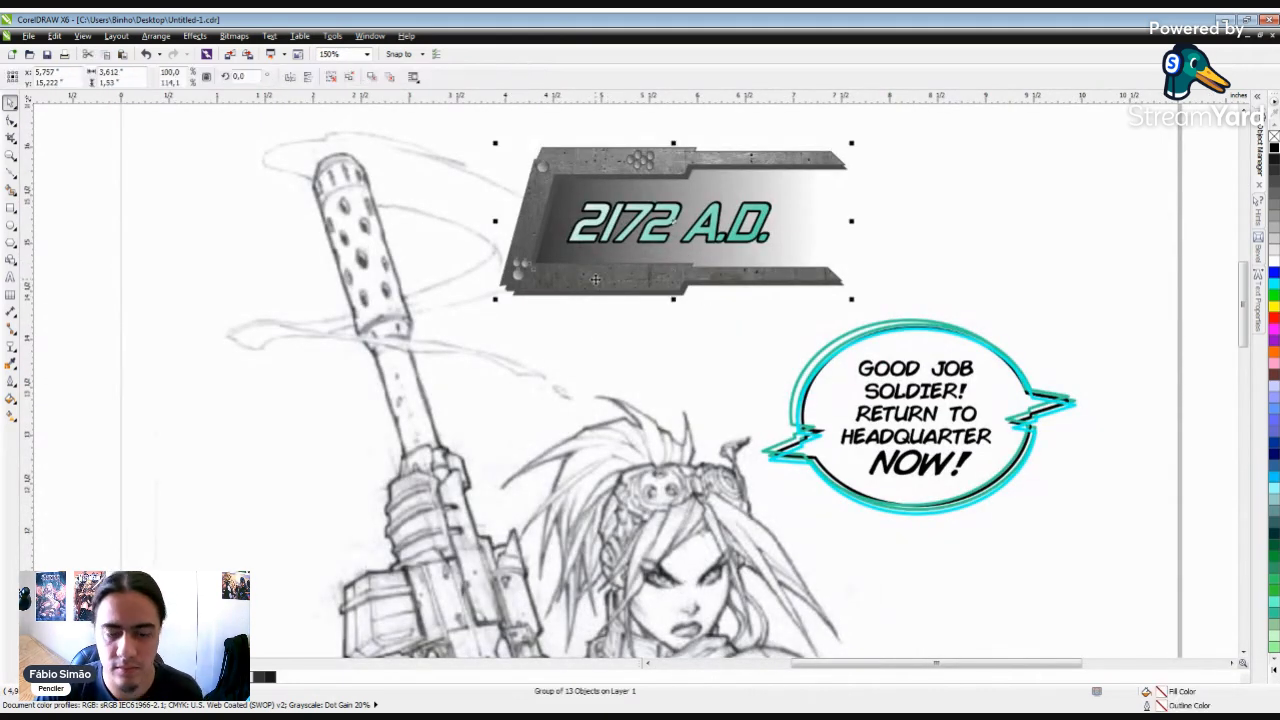
click(680, 317)
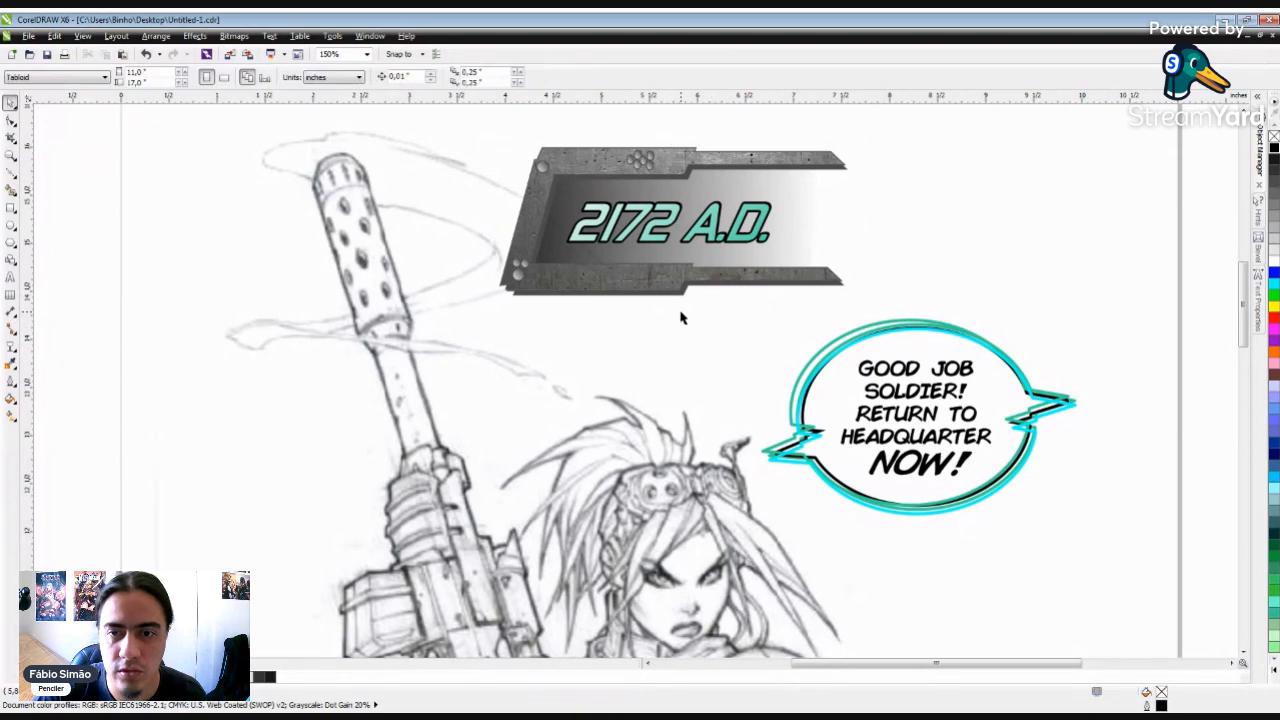
scroll(695, 297, up, 2)
click(685, 287)
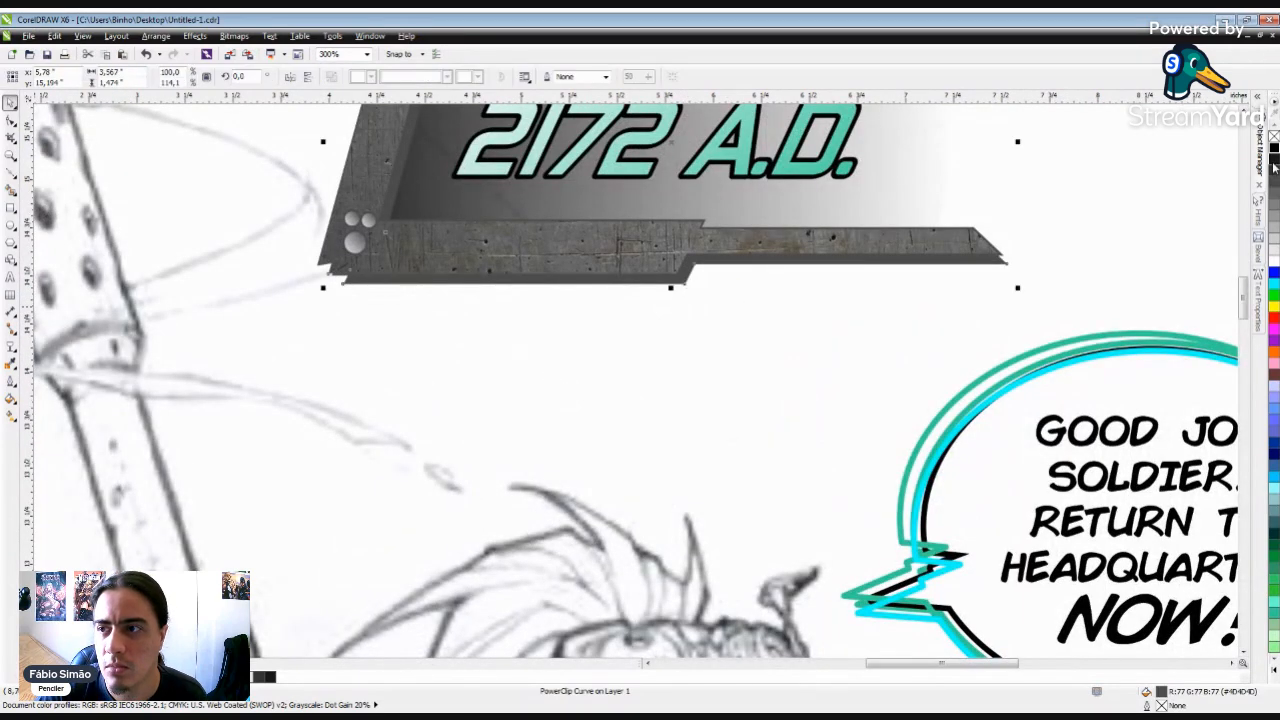
scroll(609, 344, down, 2)
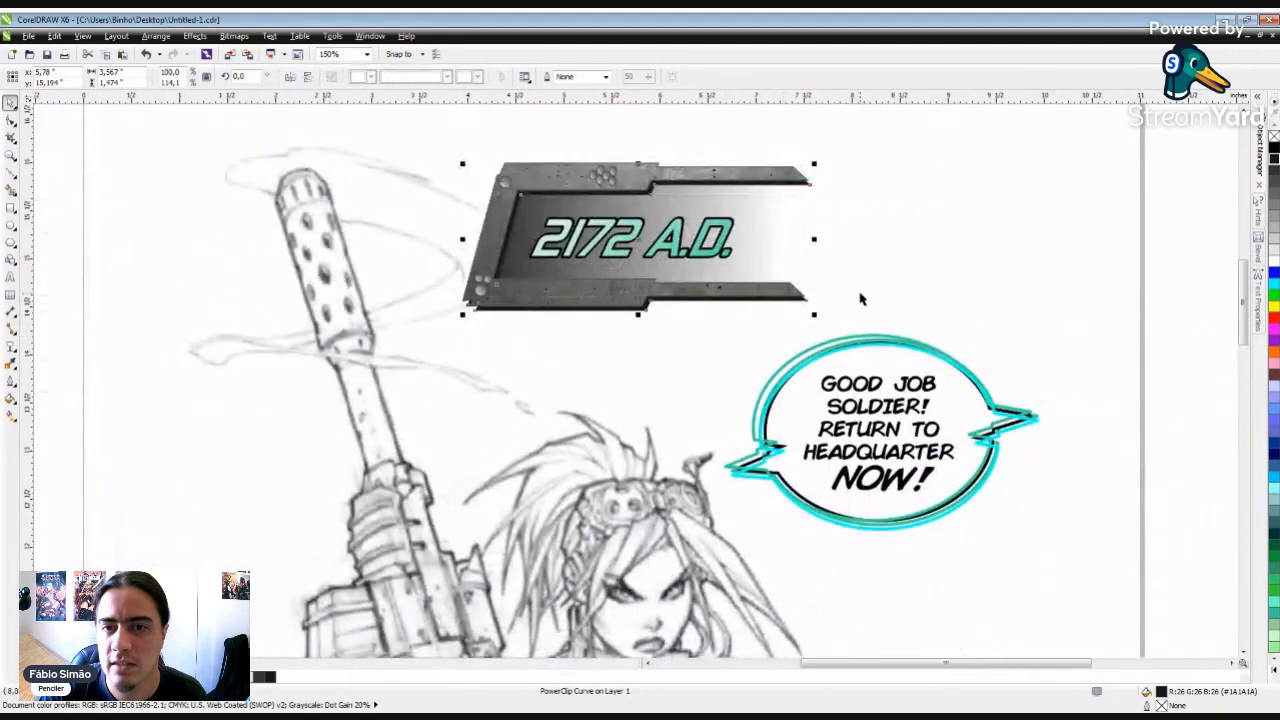
click(974, 251)
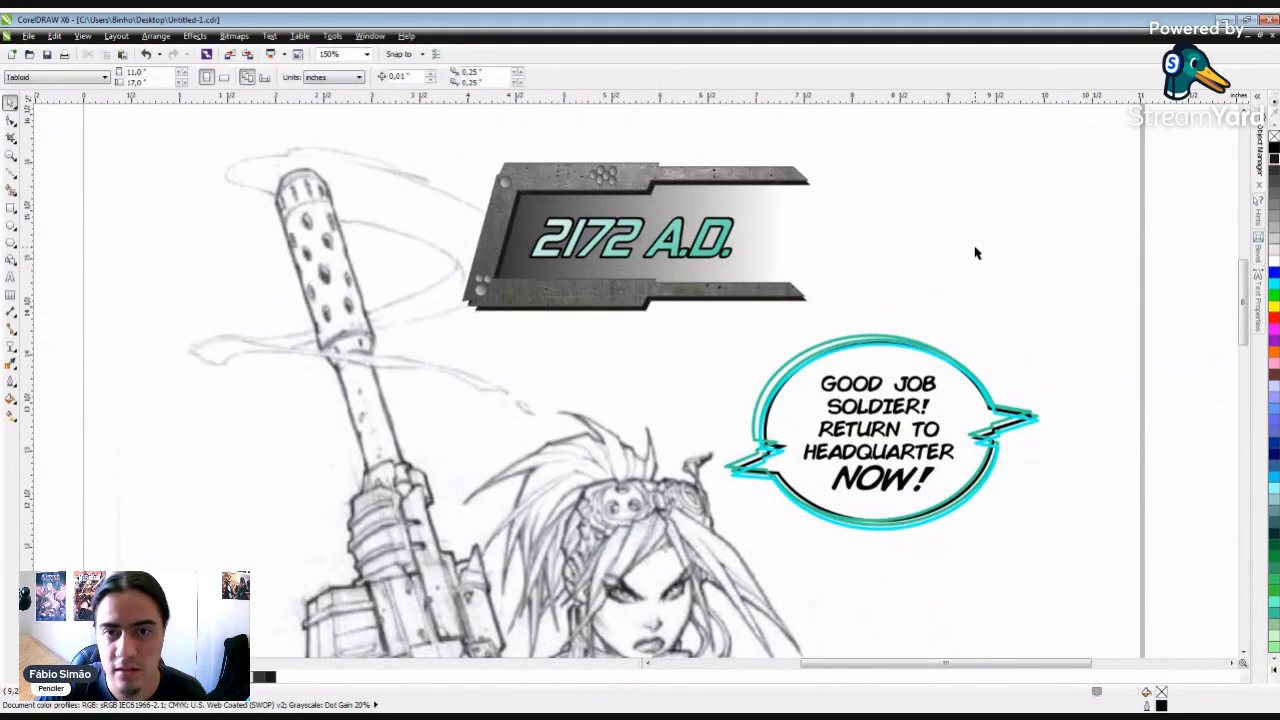
scroll(974, 251, down, 2)
scroll(864, 220, up, 2)
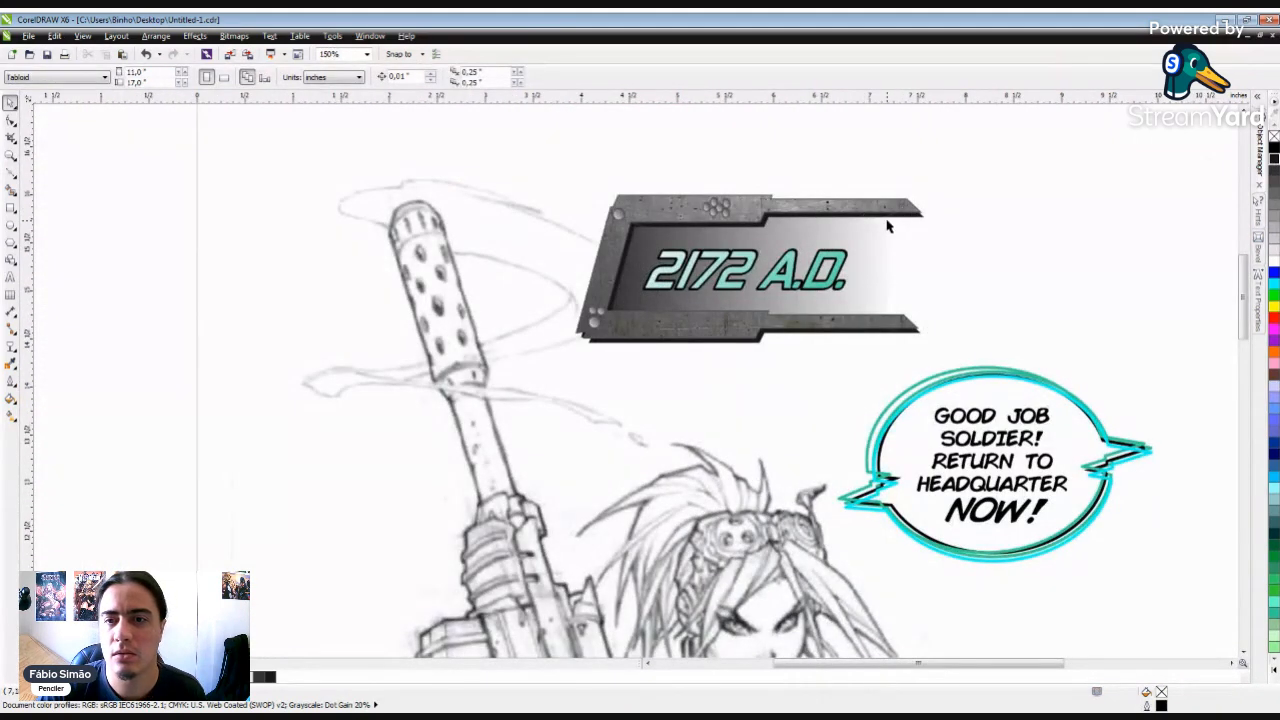
scroll(889, 227, down, 2)
drag(987, 142, 718, 293)
click(1110, 263)
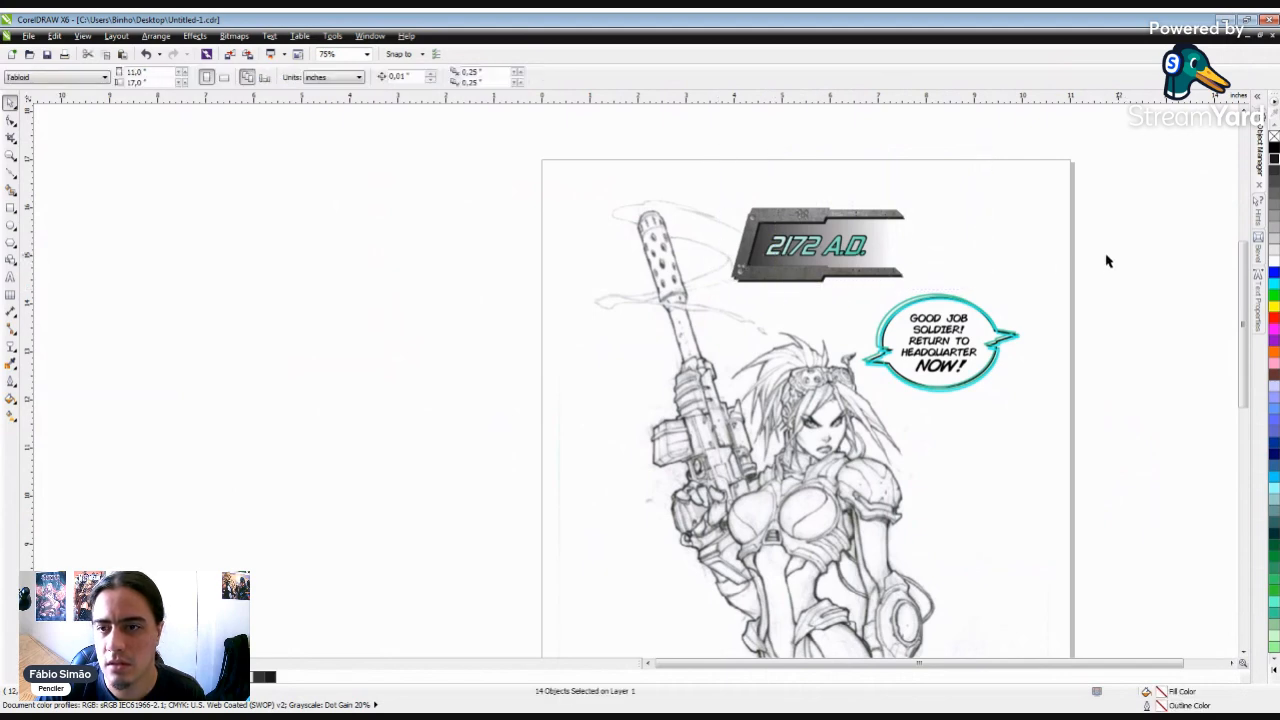
Step: Change the "2172 A.D." text's outline color to navy blue #000066
scroll(856, 280, up, 2)
click(853, 236)
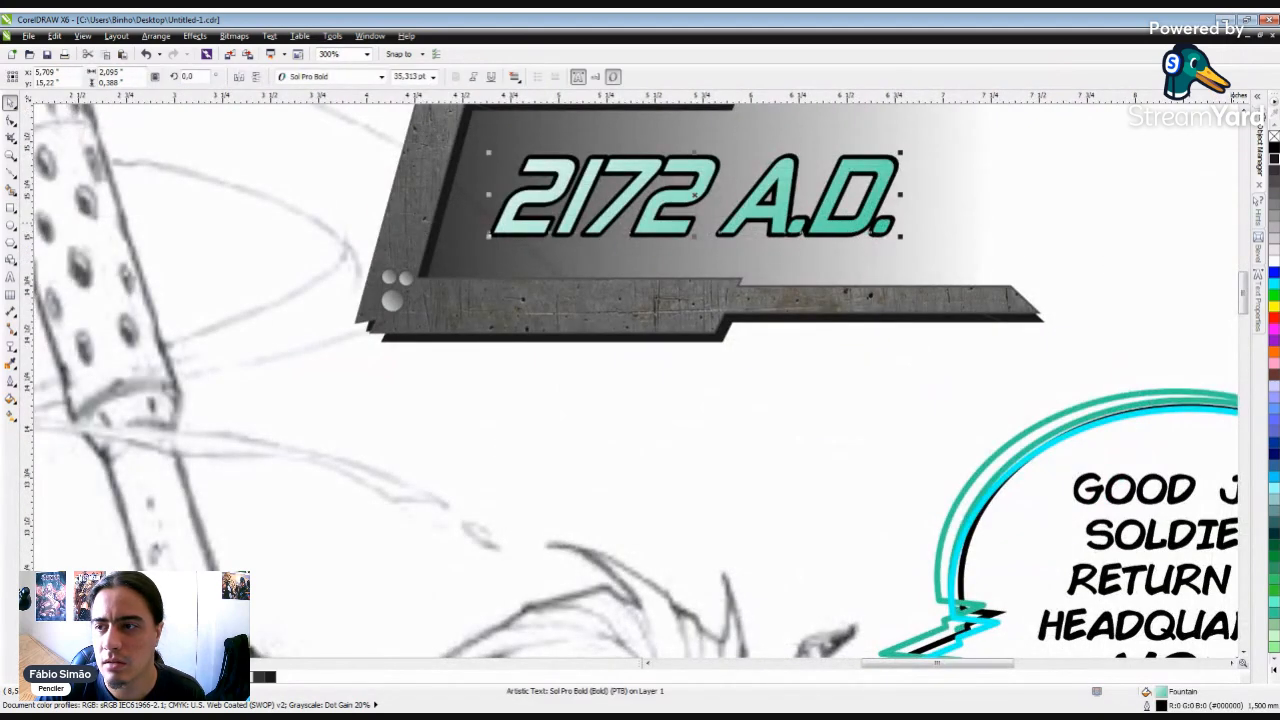
right_click(1273, 295)
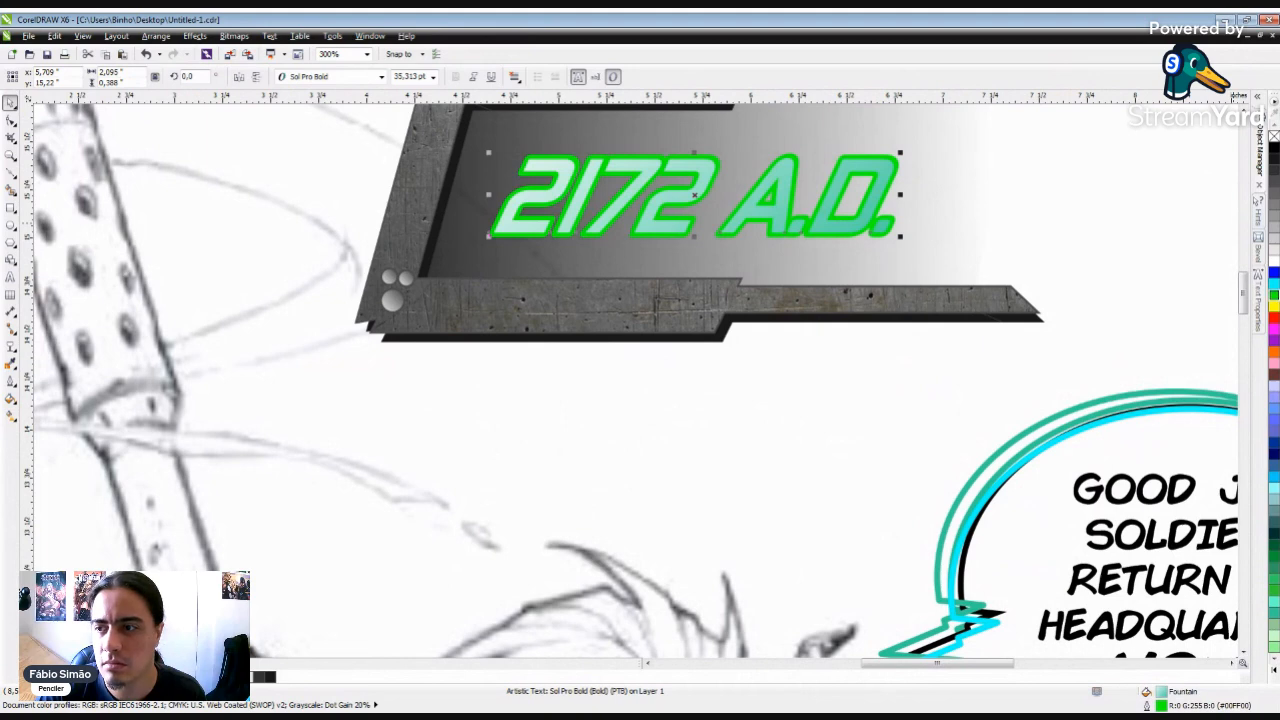
right_click(1273, 293)
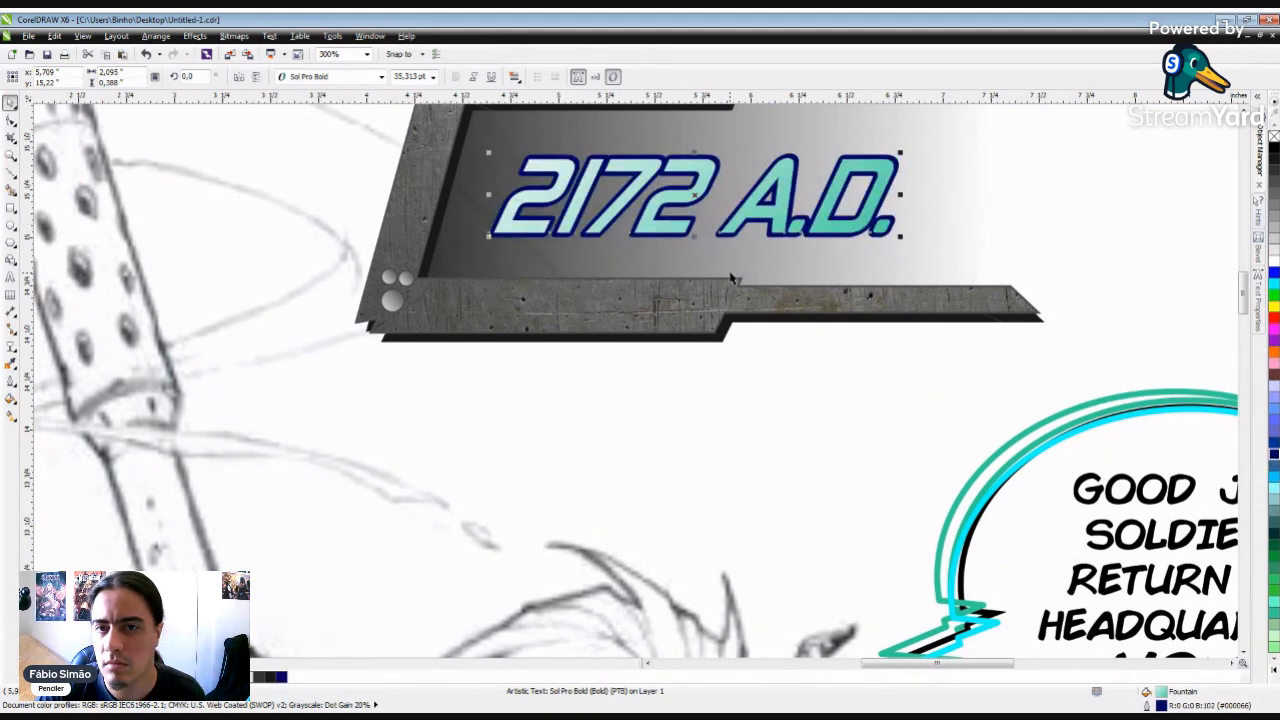
scroll(765, 293, down, 2)
click(1094, 277)
scroll(877, 283, down, 1)
scroll(817, 265, up, 2)
scroll(866, 171, down, 1)
Step: Group the caption box pieces with the "2172 A.D." text and move the group back over the gun's muzzle
drag(902, 157, 660, 320)
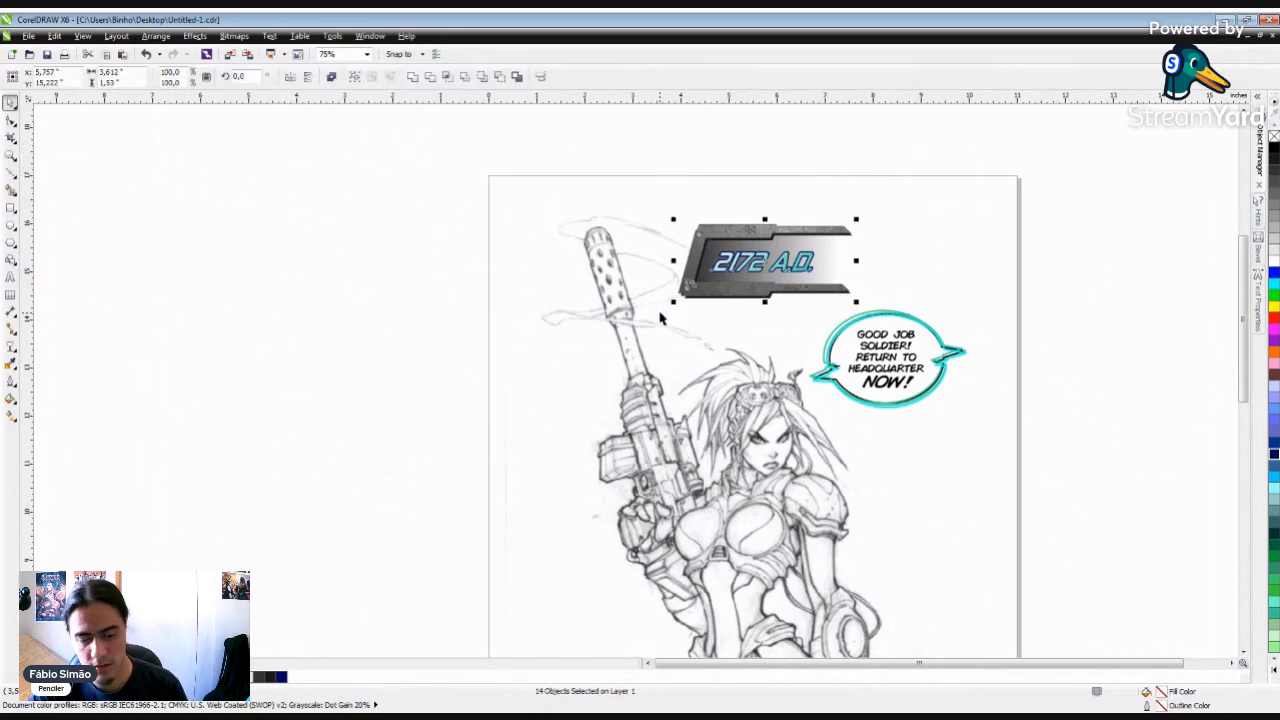
click(1014, 288)
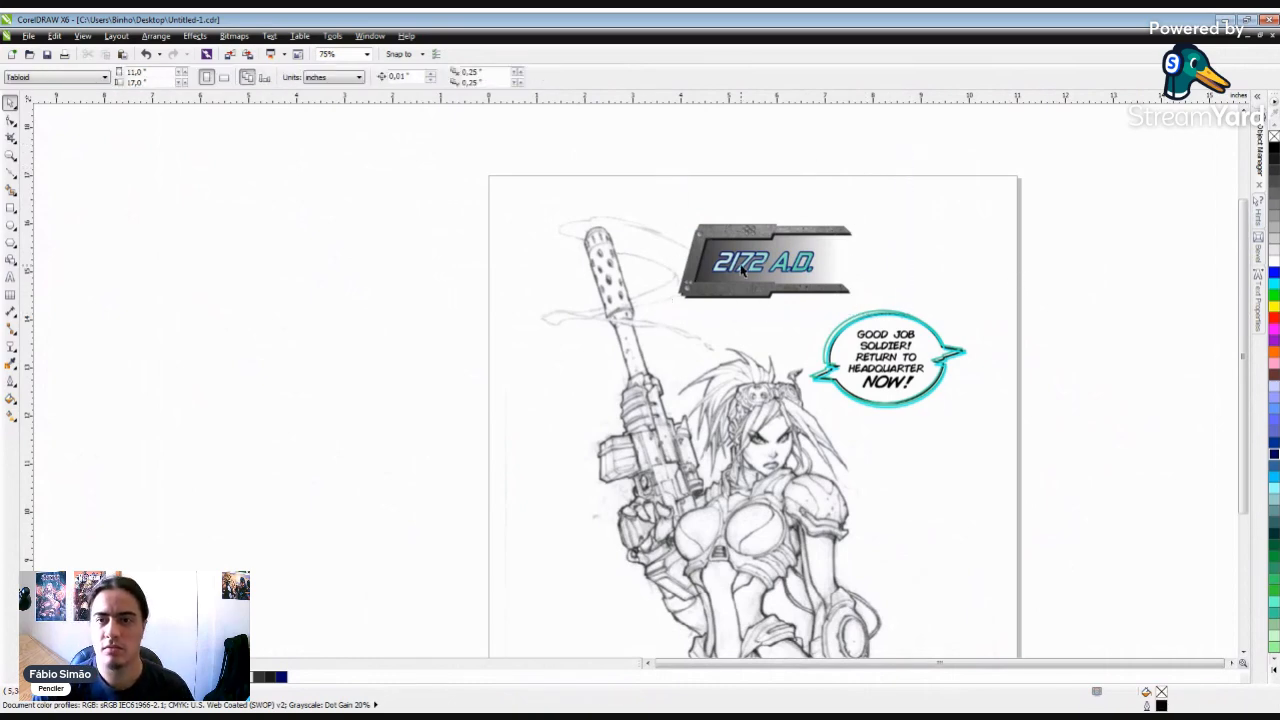
scroll(742, 272, down, 1)
scroll(742, 279, up, 1)
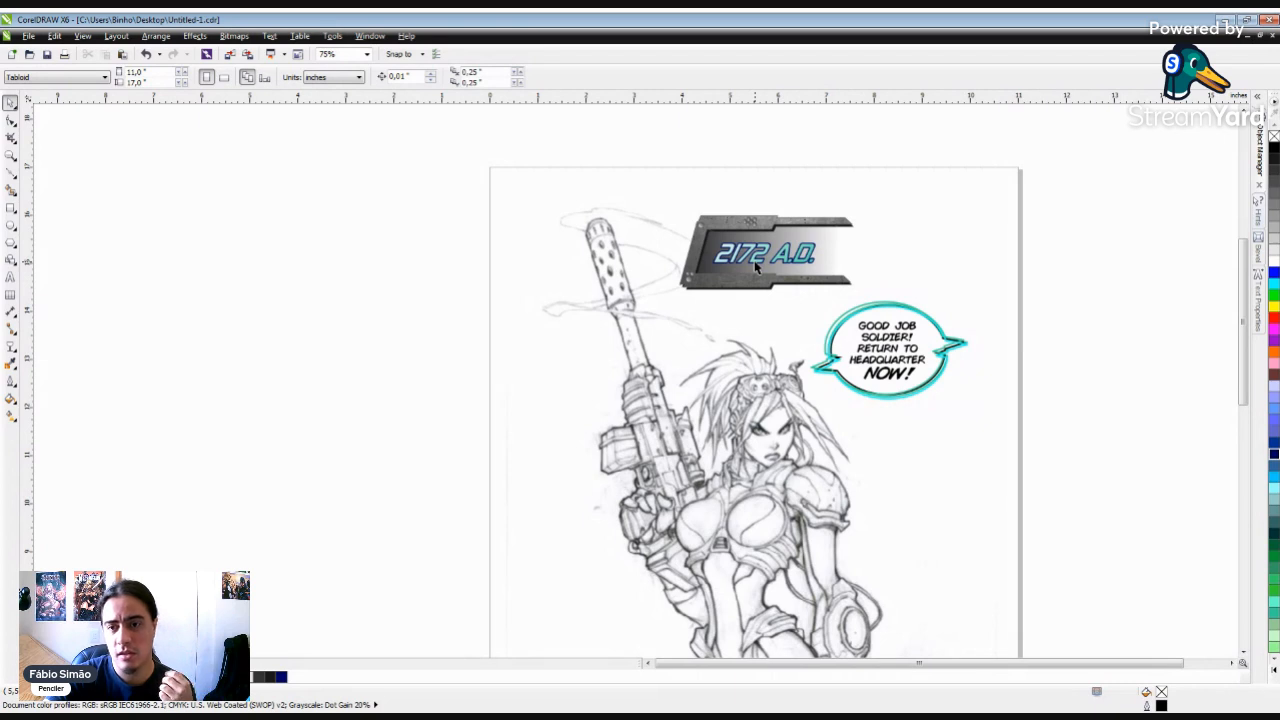
drag(758, 260, 630, 283)
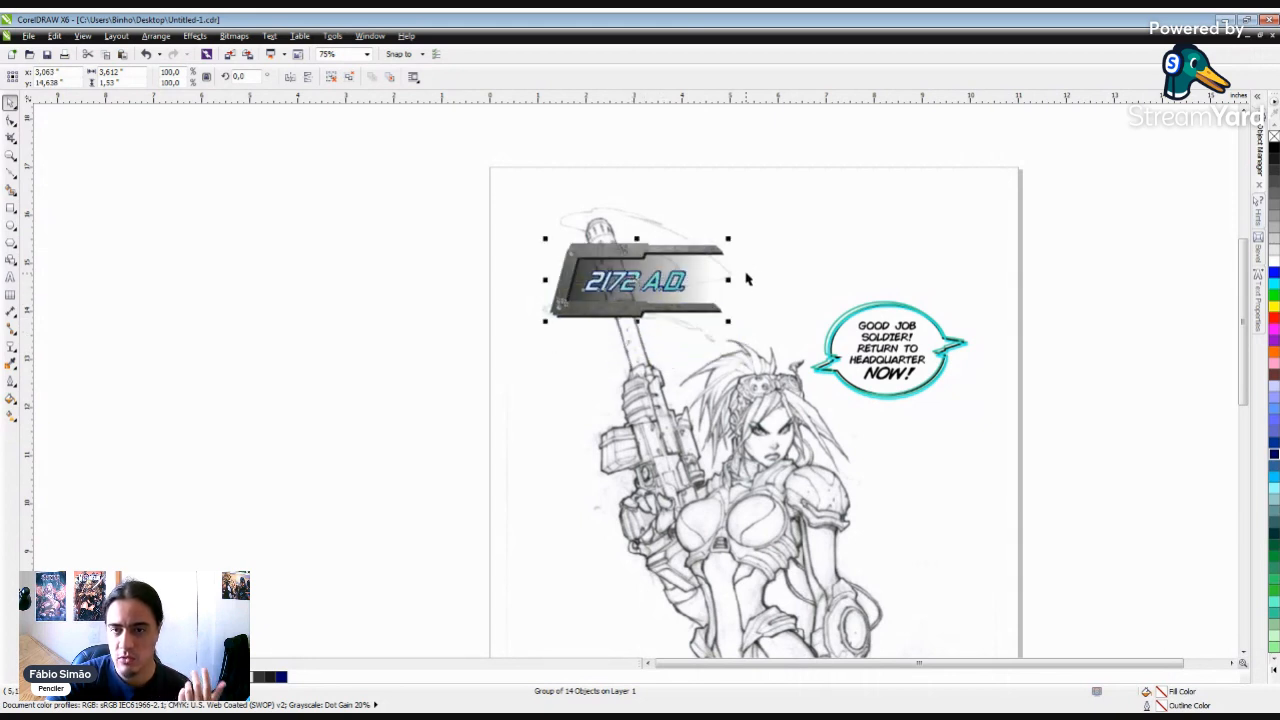
Step: Move the caption box group slightly up and right over the gun's muzzle, to about X 3.33 in, Y 15.13 in
click(797, 250)
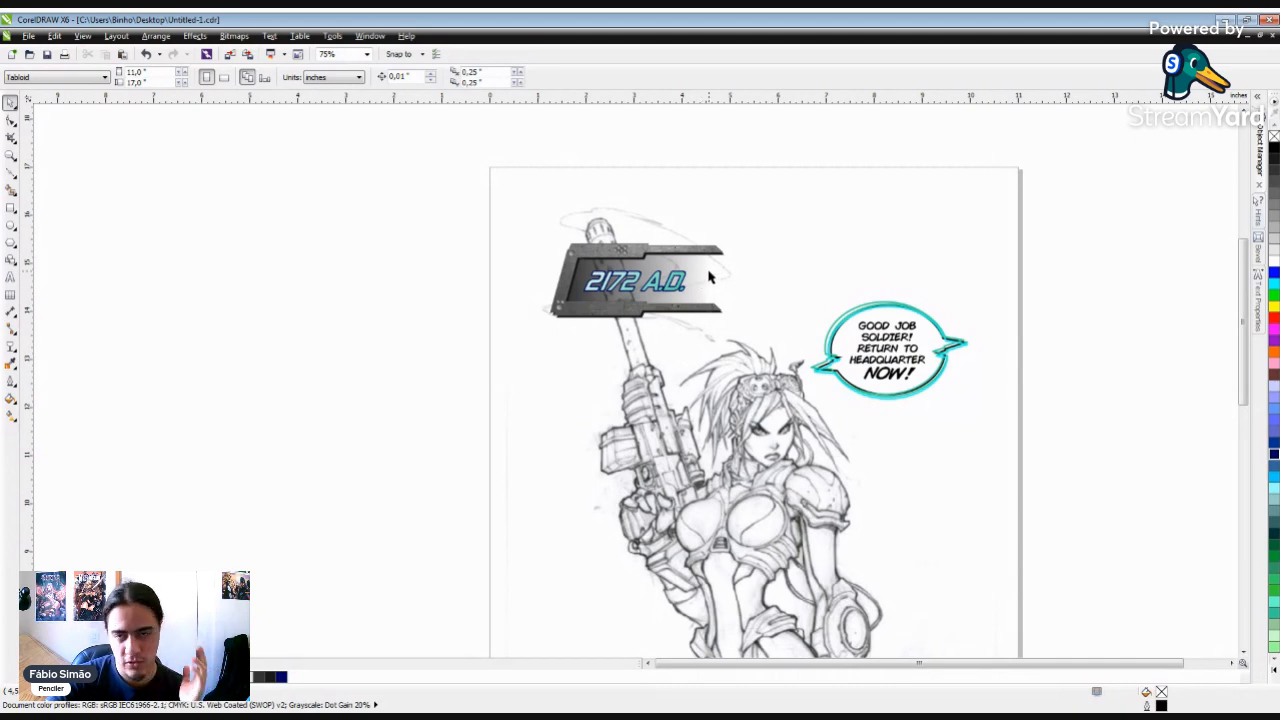
scroll(652, 266, up, 1)
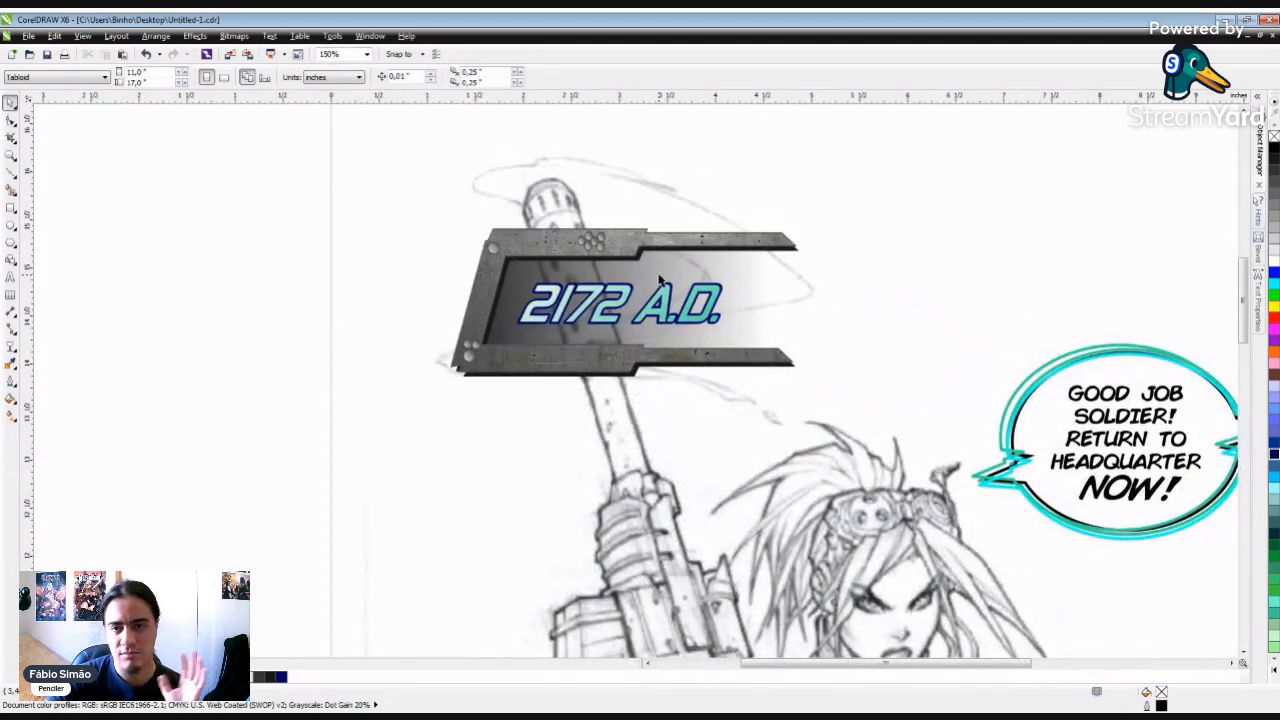
scroll(625, 260, up, 1)
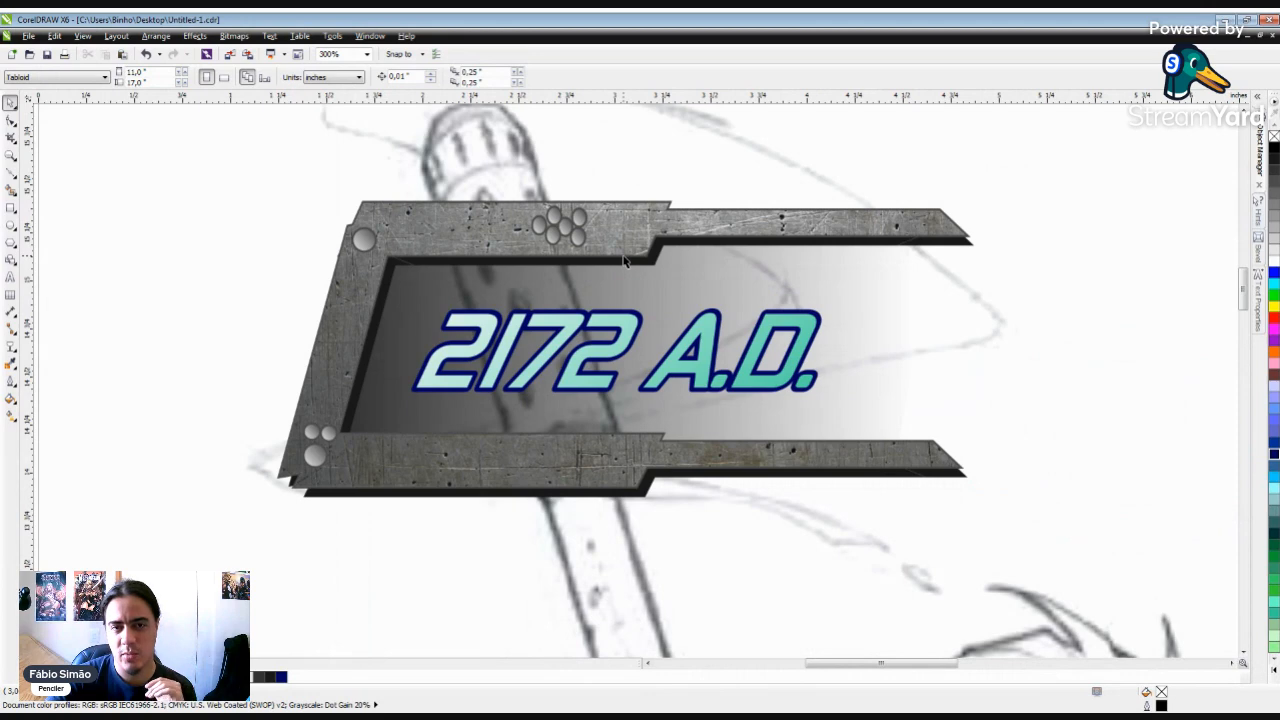
scroll(625, 260, down, 2)
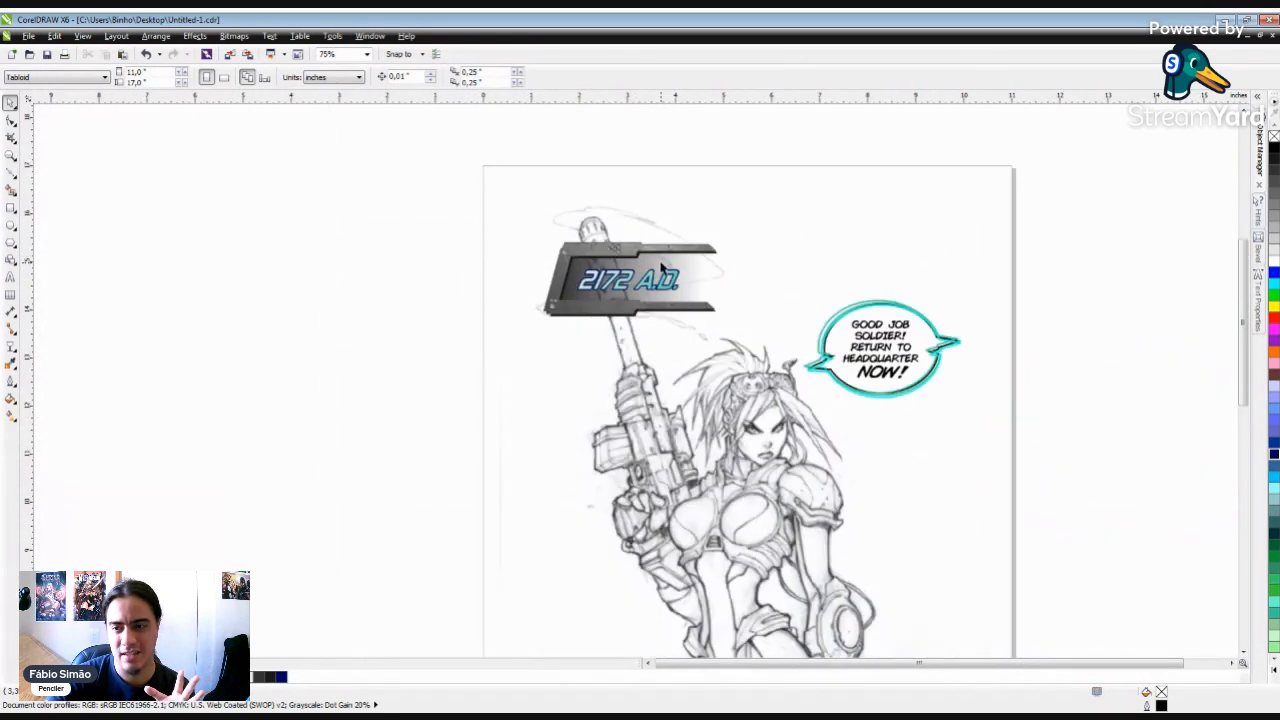
scroll(649, 283, up, 1)
click(662, 260)
drag(662, 260, 632, 221)
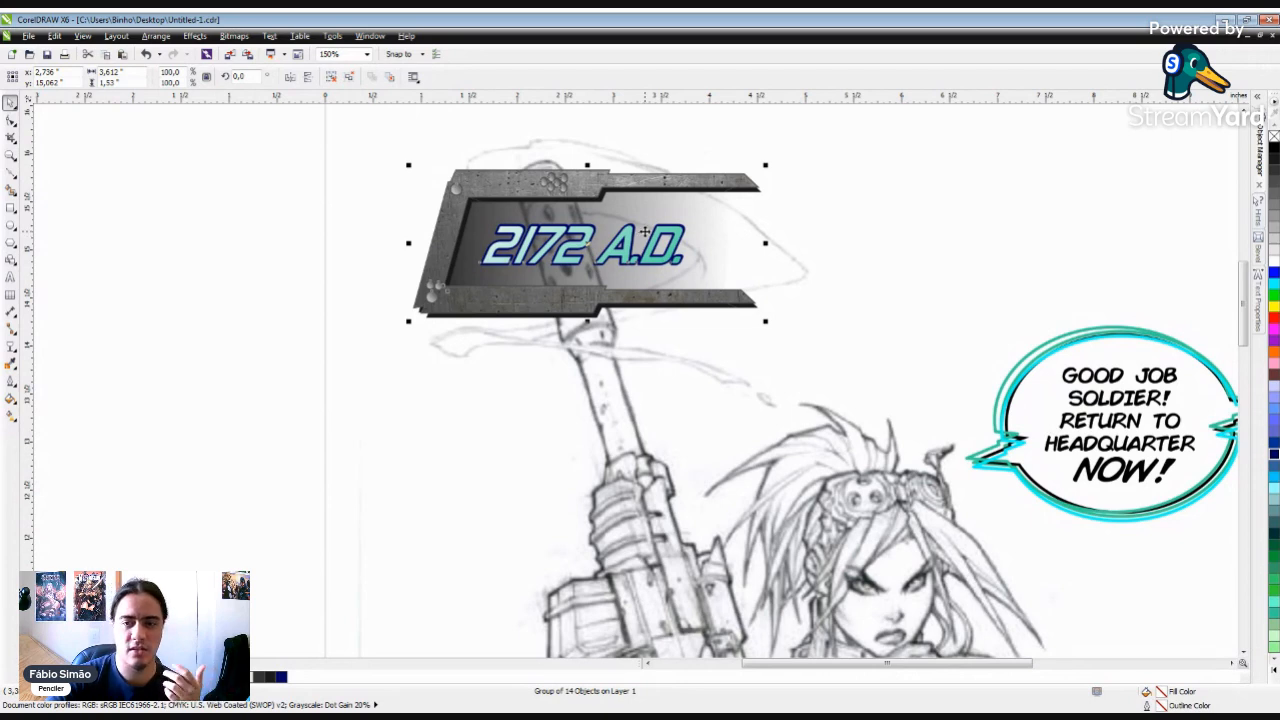
drag(646, 230, 703, 222)
scroll(621, 180, up, 1)
scroll(630, 205, down, 1)
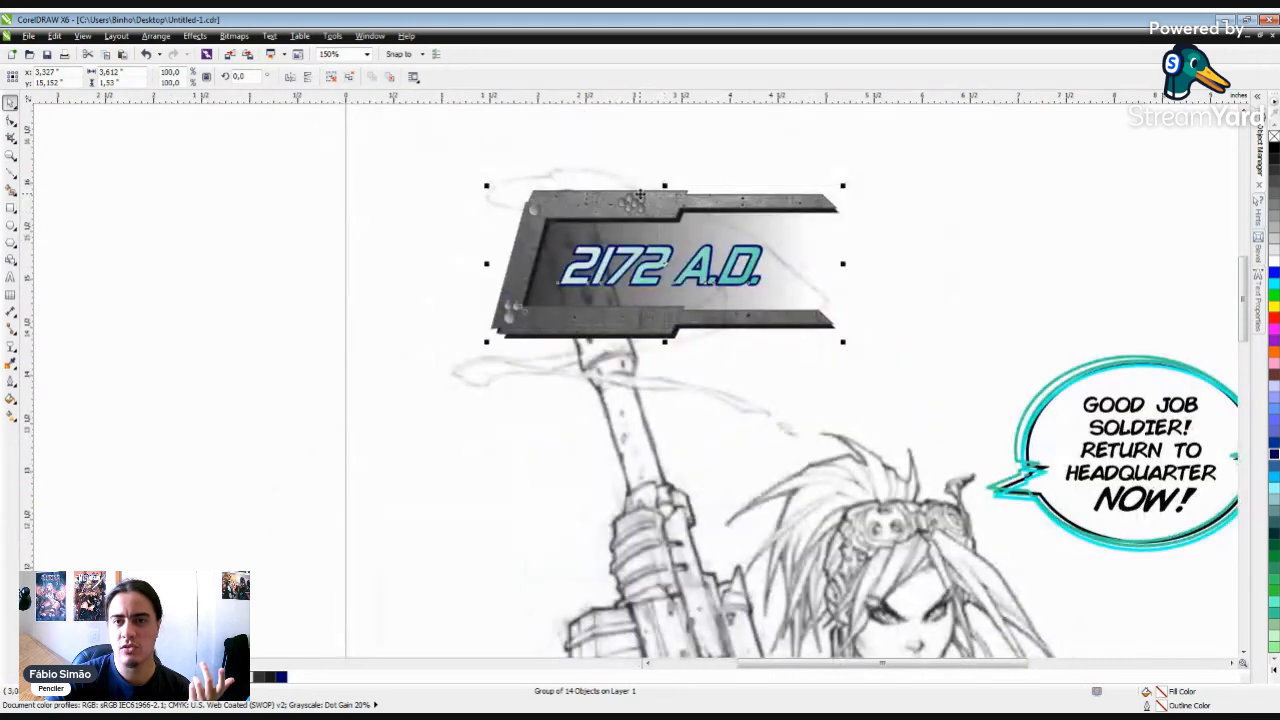
scroll(595, 177, up, 1)
click(374, 226)
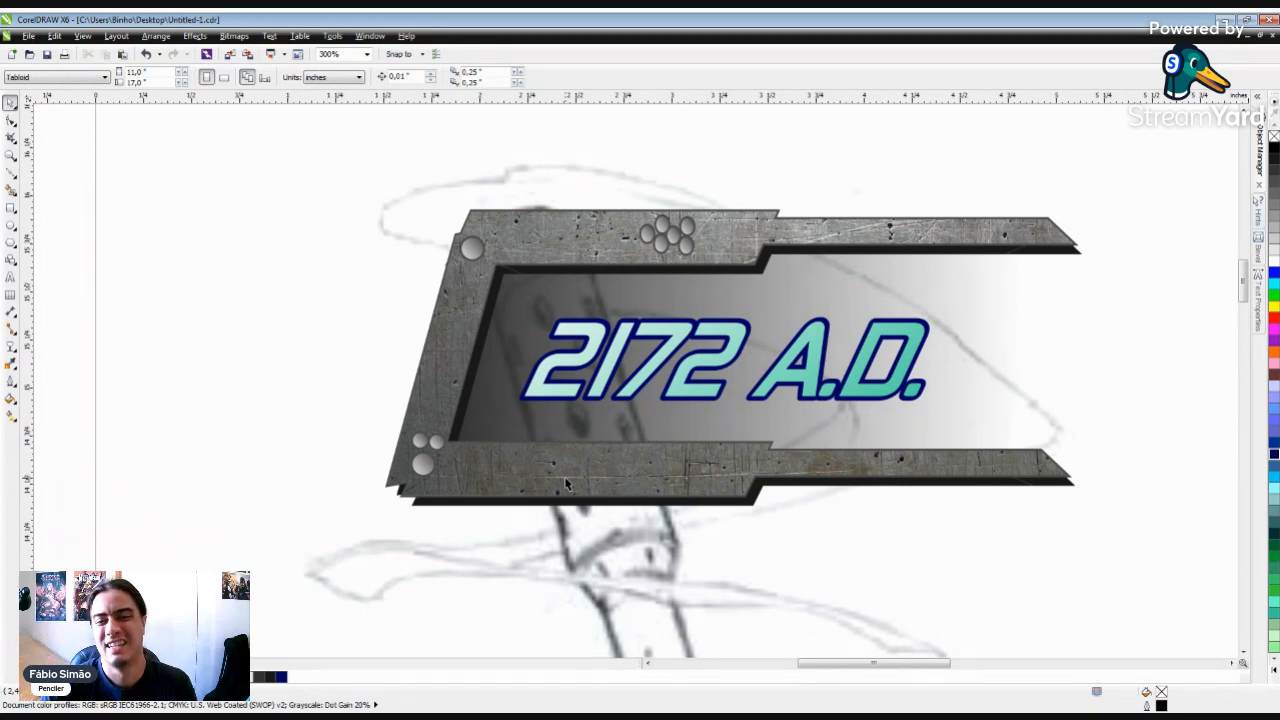
scroll(714, 326, down, 4)
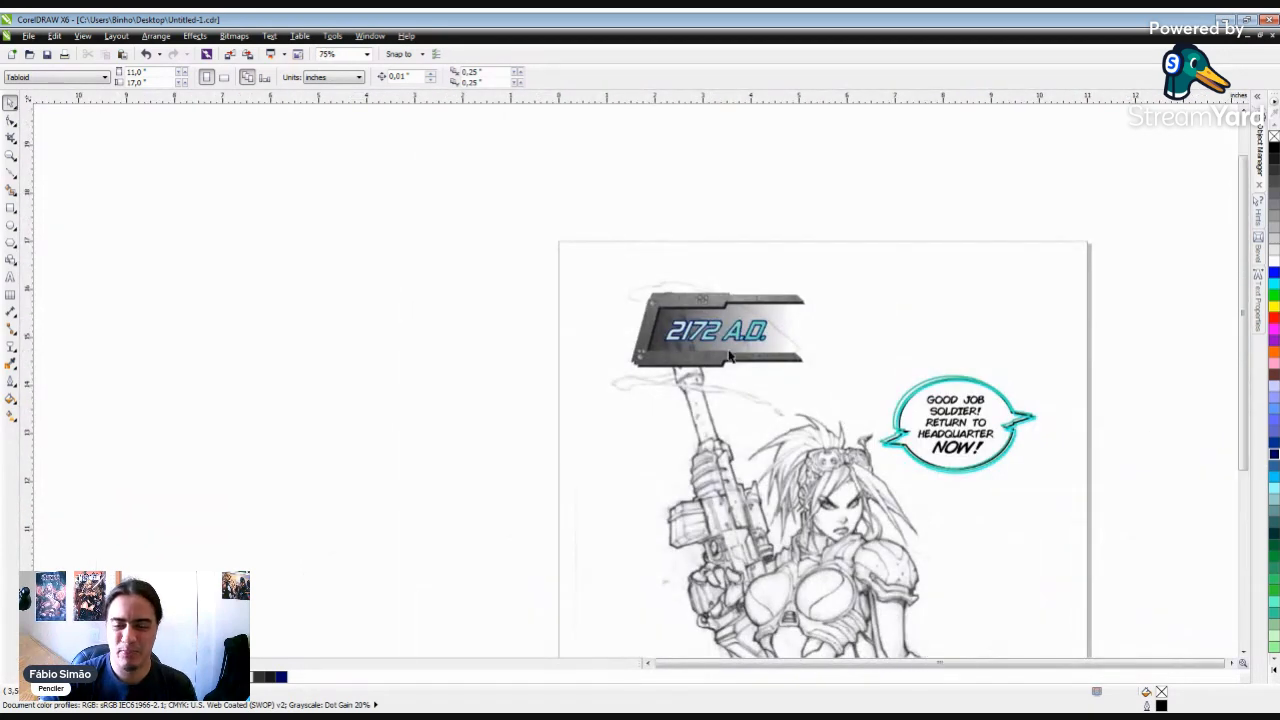
scroll(684, 392, up, 3)
scroll(674, 349, down, 2)
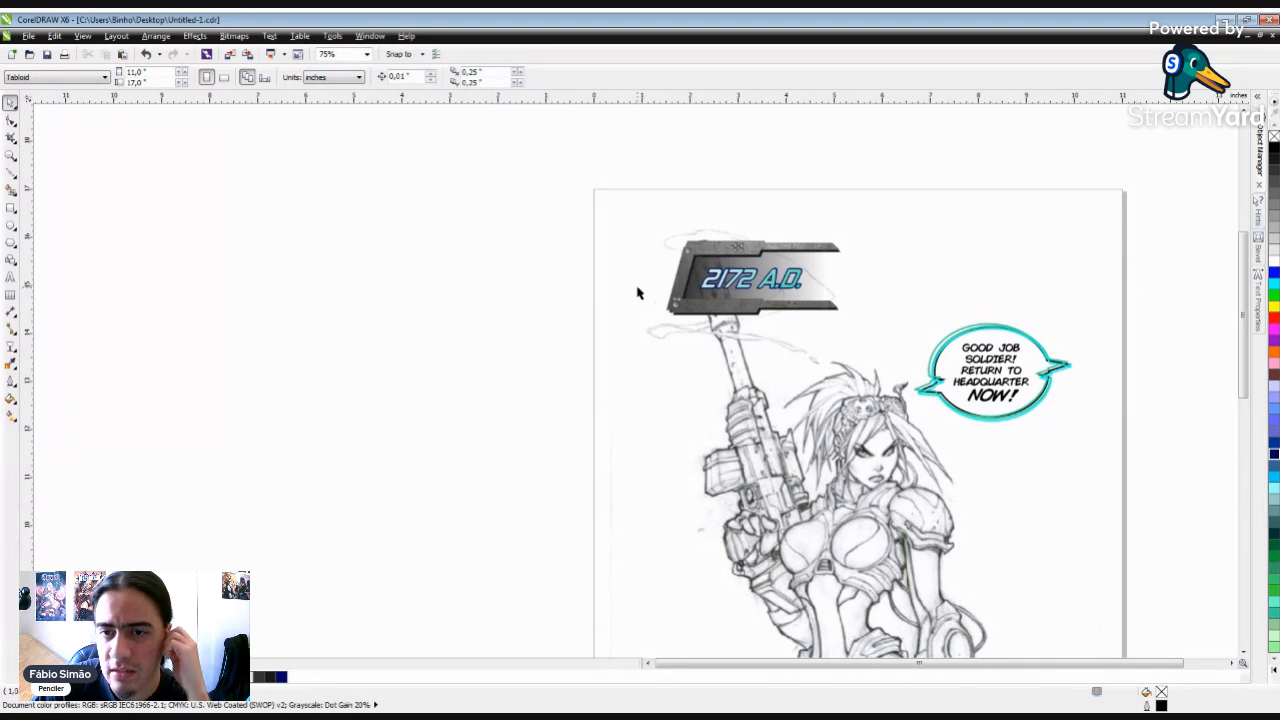
click(727, 281)
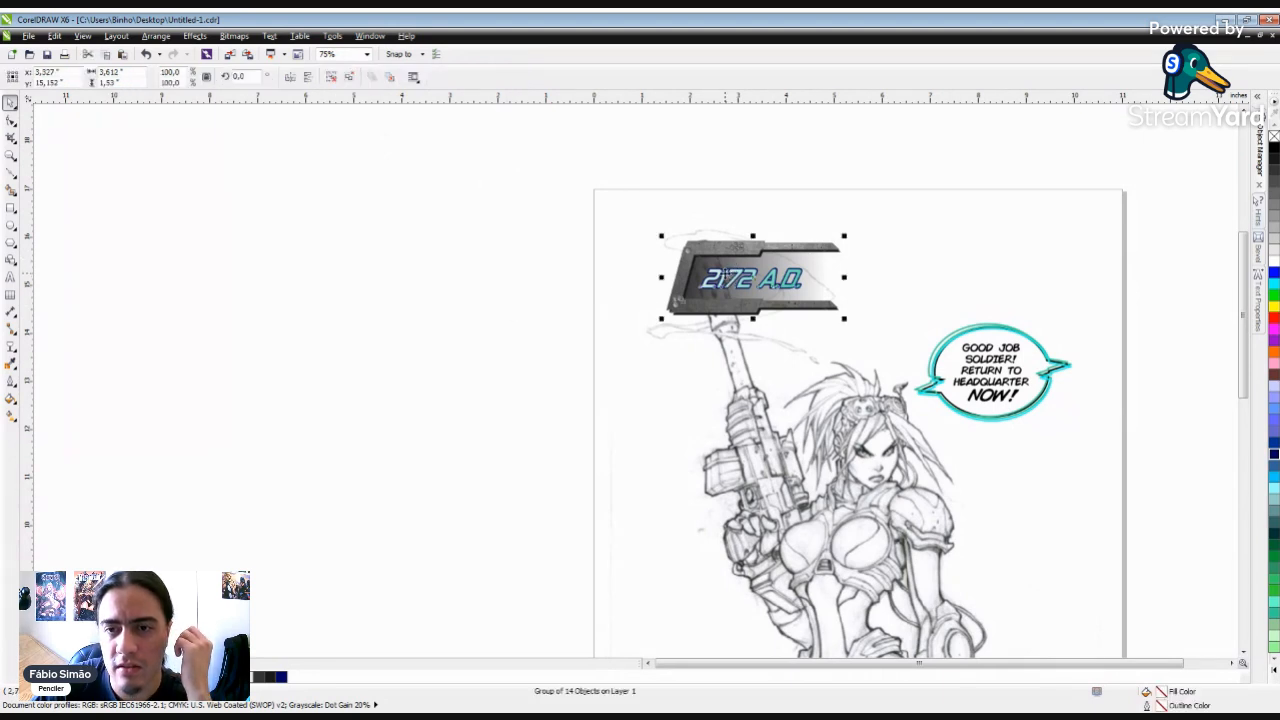
click(515, 266)
click(741, 282)
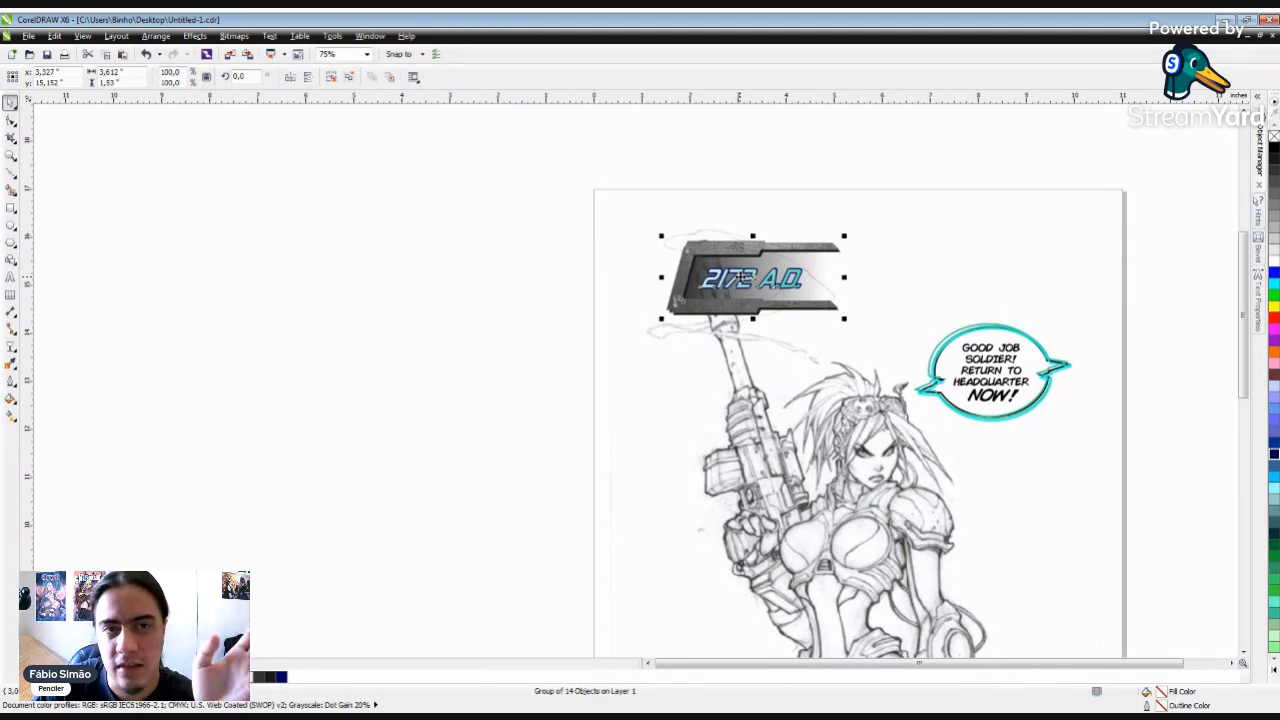
Step: Change the document's units to millimeters and set the nudge distance to 1 mm
click(505, 256)
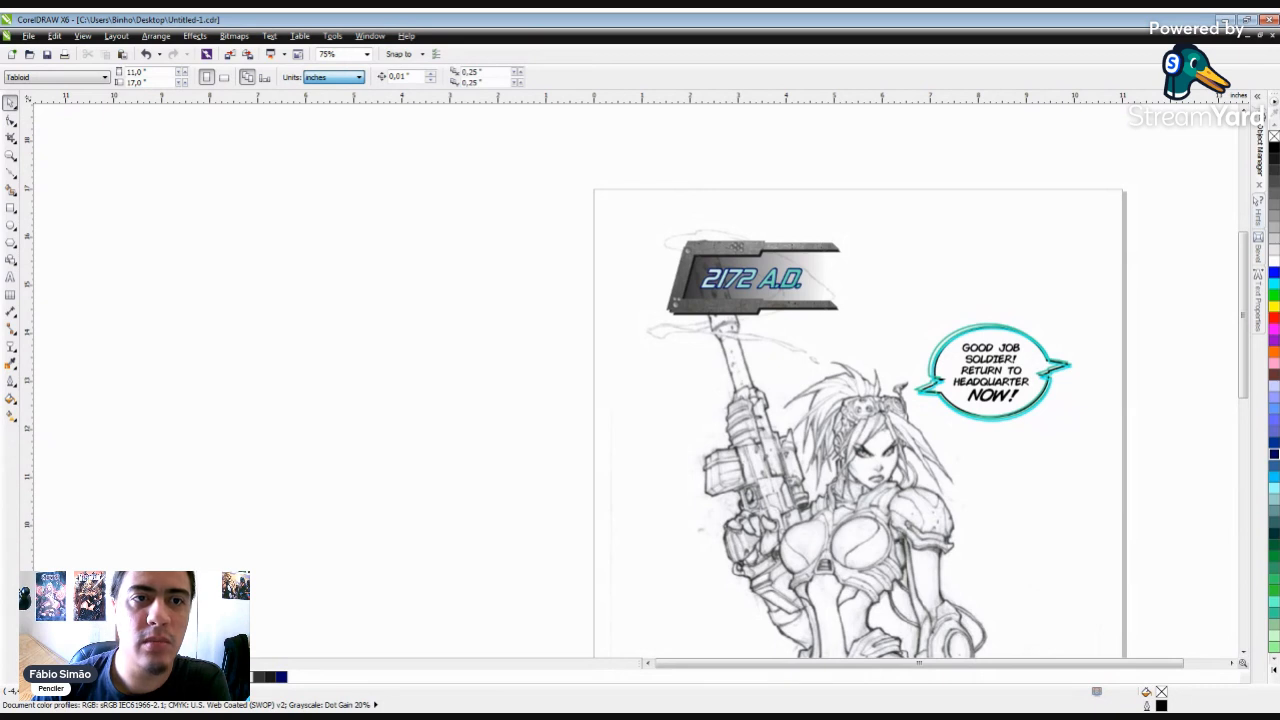
click(337, 100)
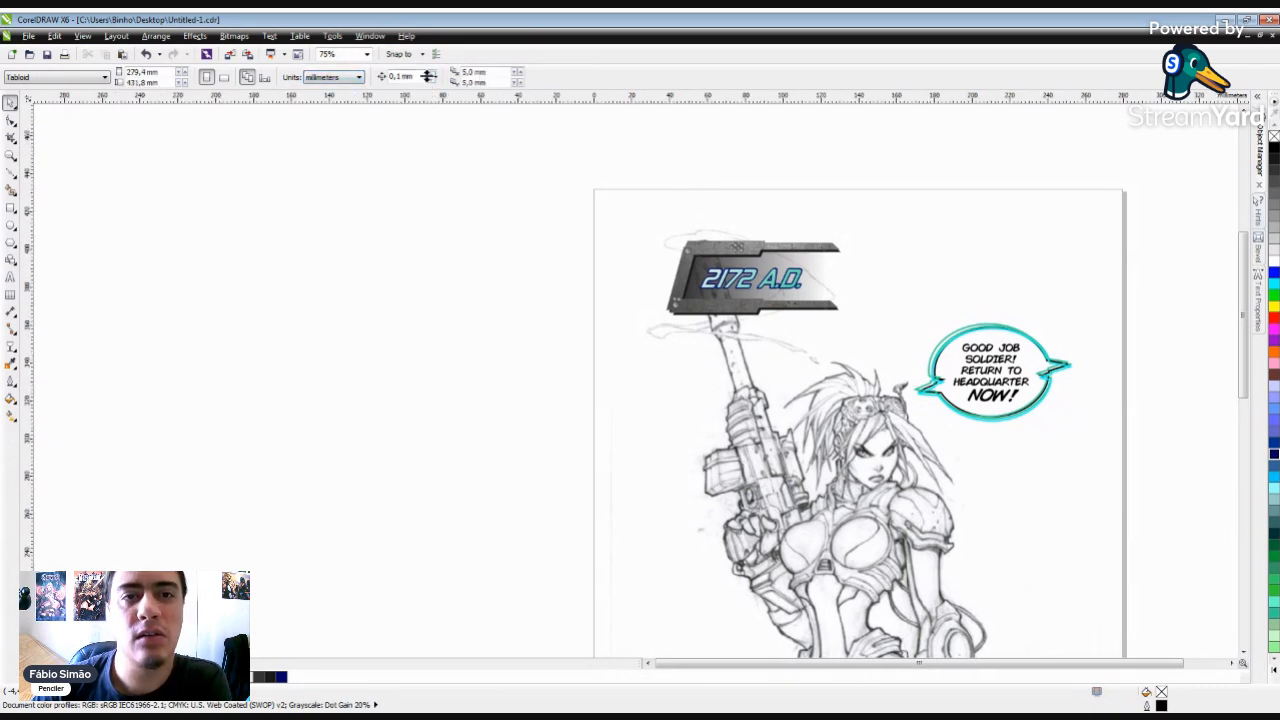
double_click(396, 77)
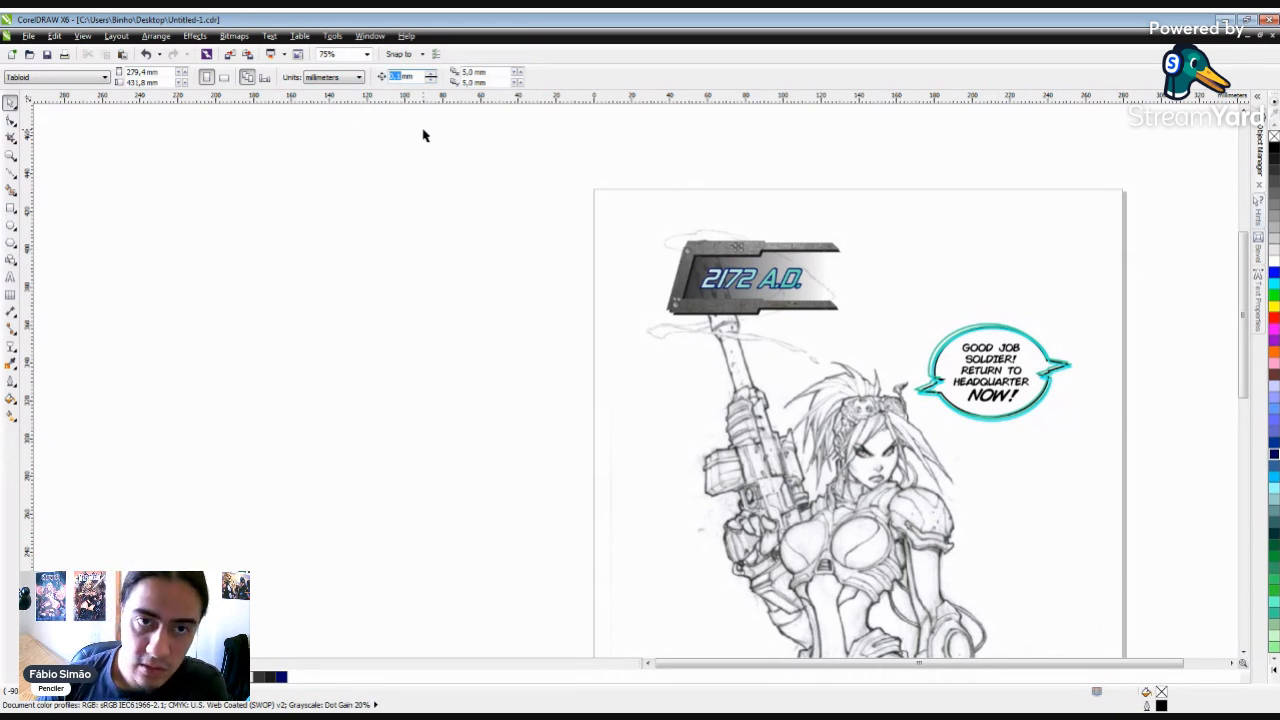
text(1)
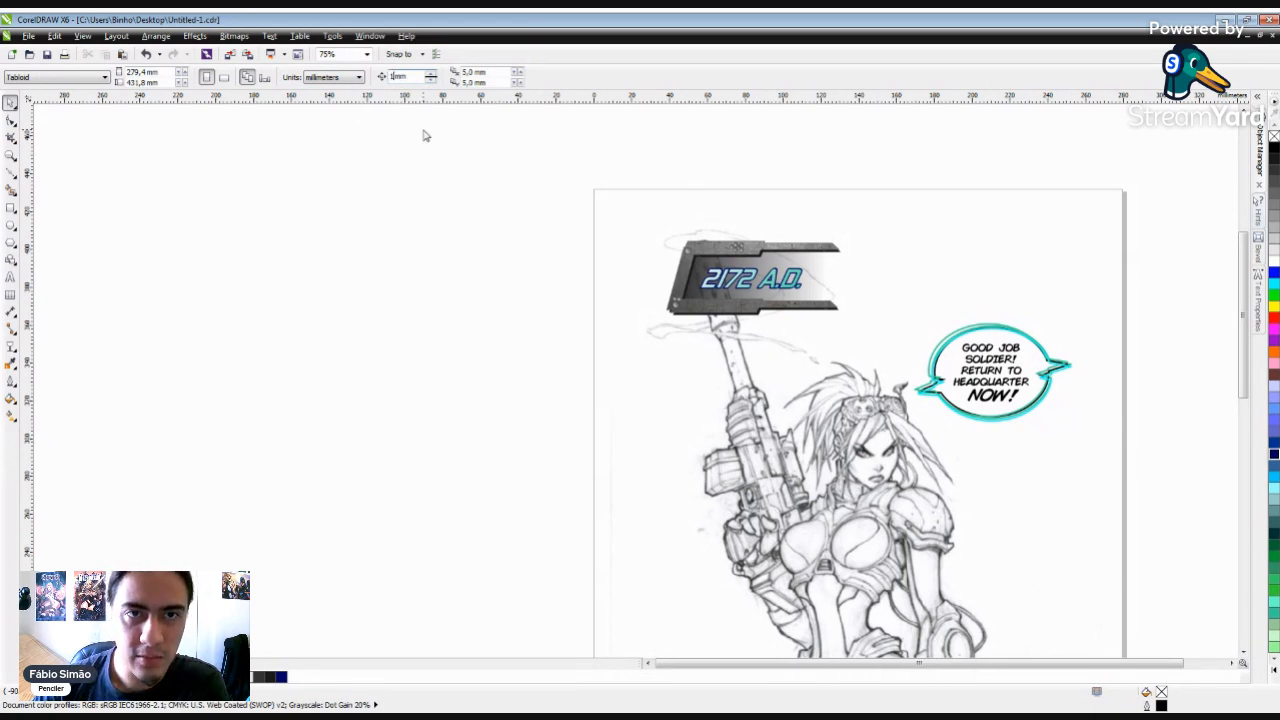
key(Return)
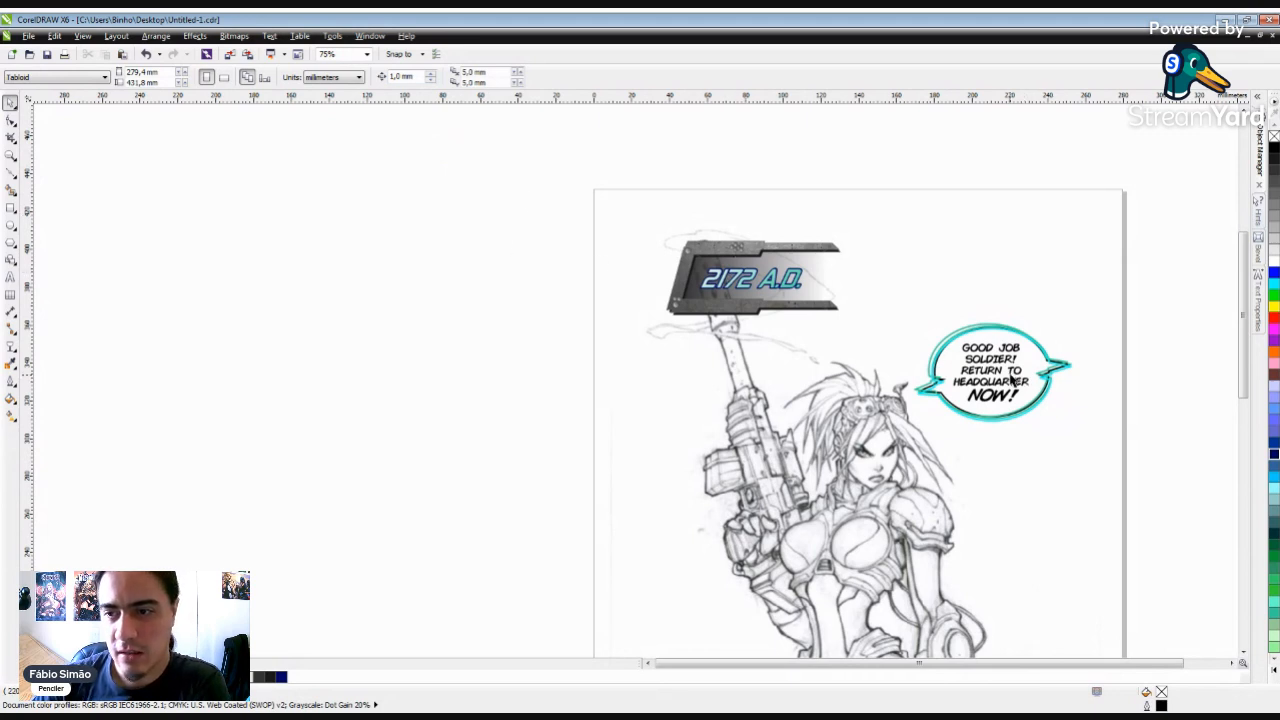
Step: Nudge the caption box group 1 mm to the left
click(779, 281)
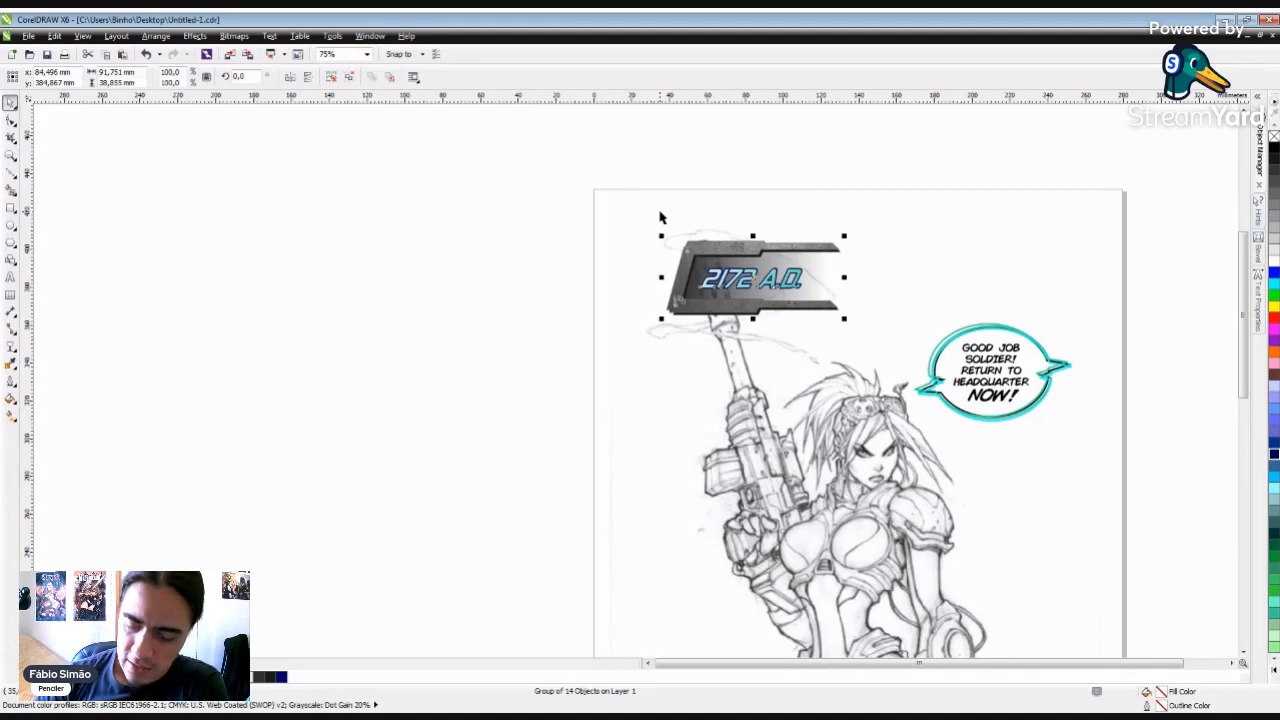
key(Left)
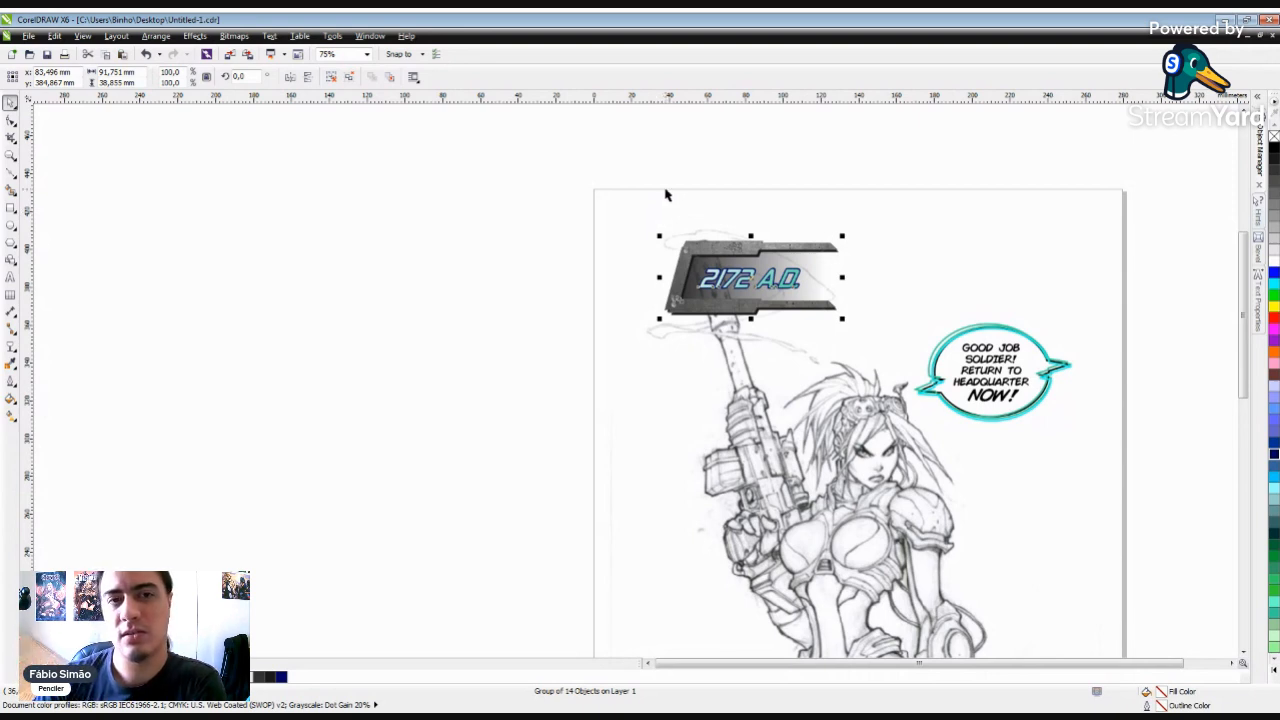
click(548, 242)
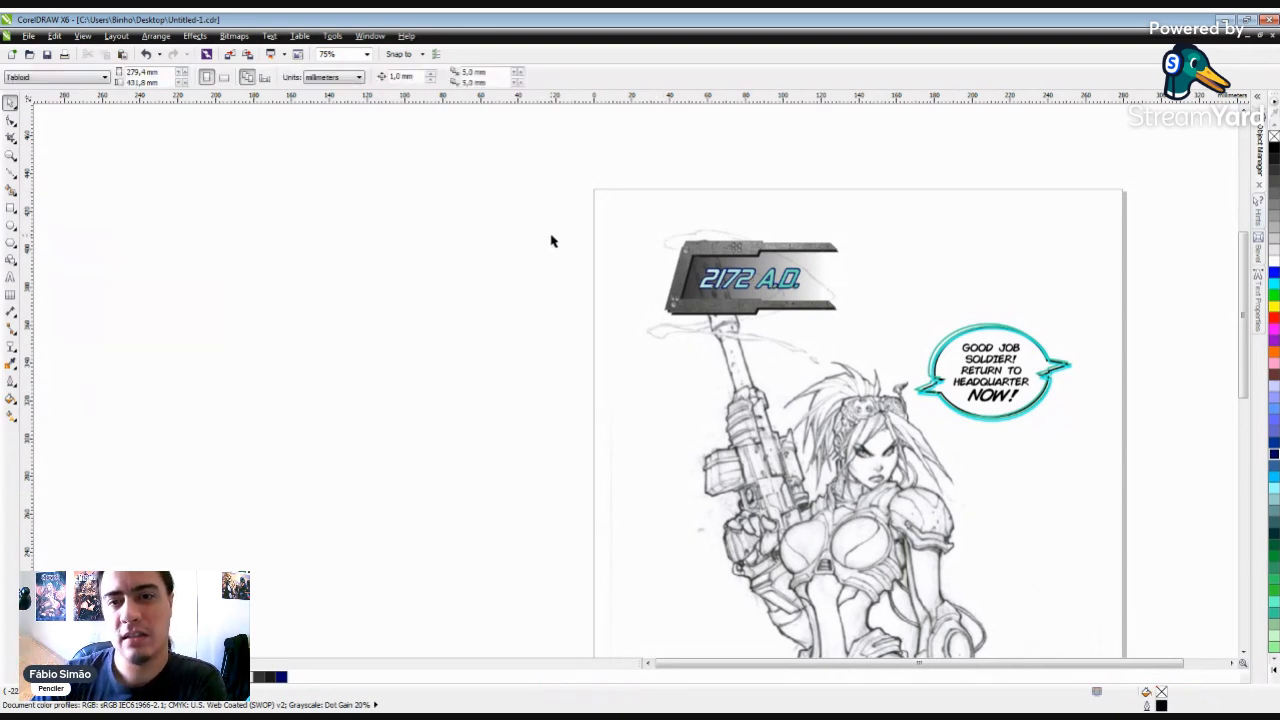
Step: Set the nudge distance to 200 mm
double_click(398, 77)
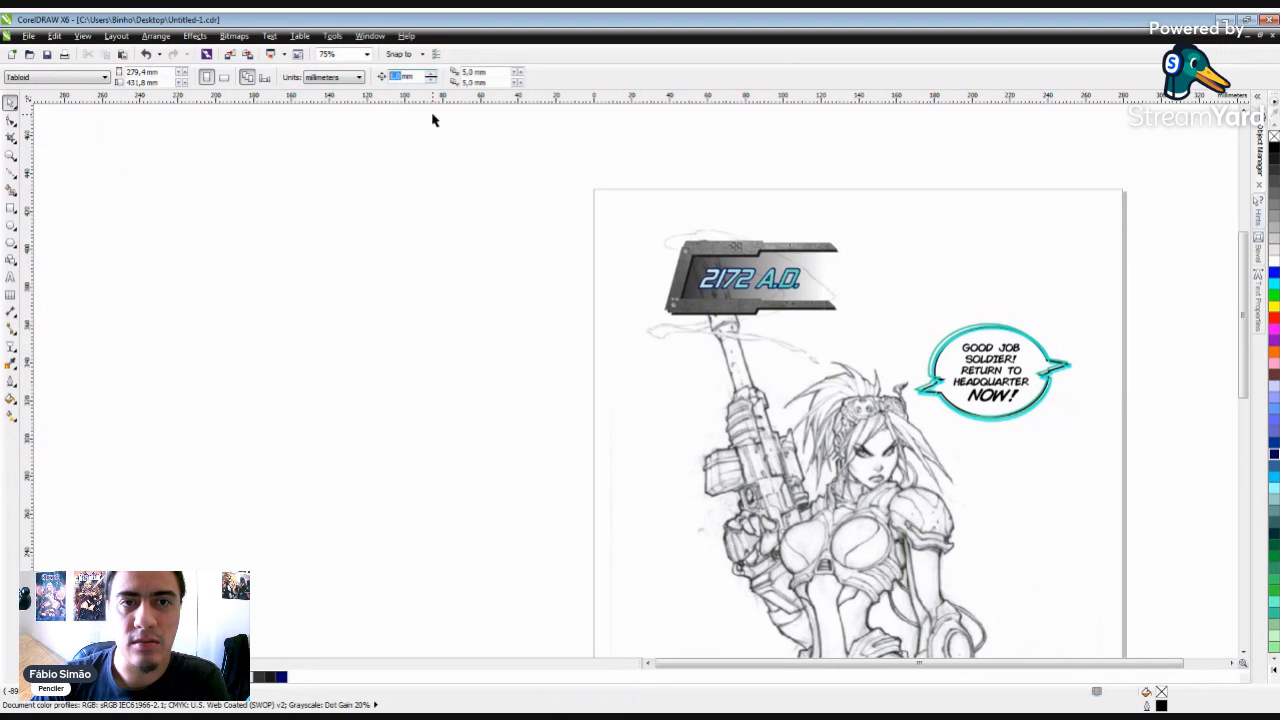
text(200)
key(Return)
Step: Nudge the caption box group 400 mm left off the page in two moves, and nudge it back to its place over the muzzle
scroll(740, 280, down, 2)
click(740, 280)
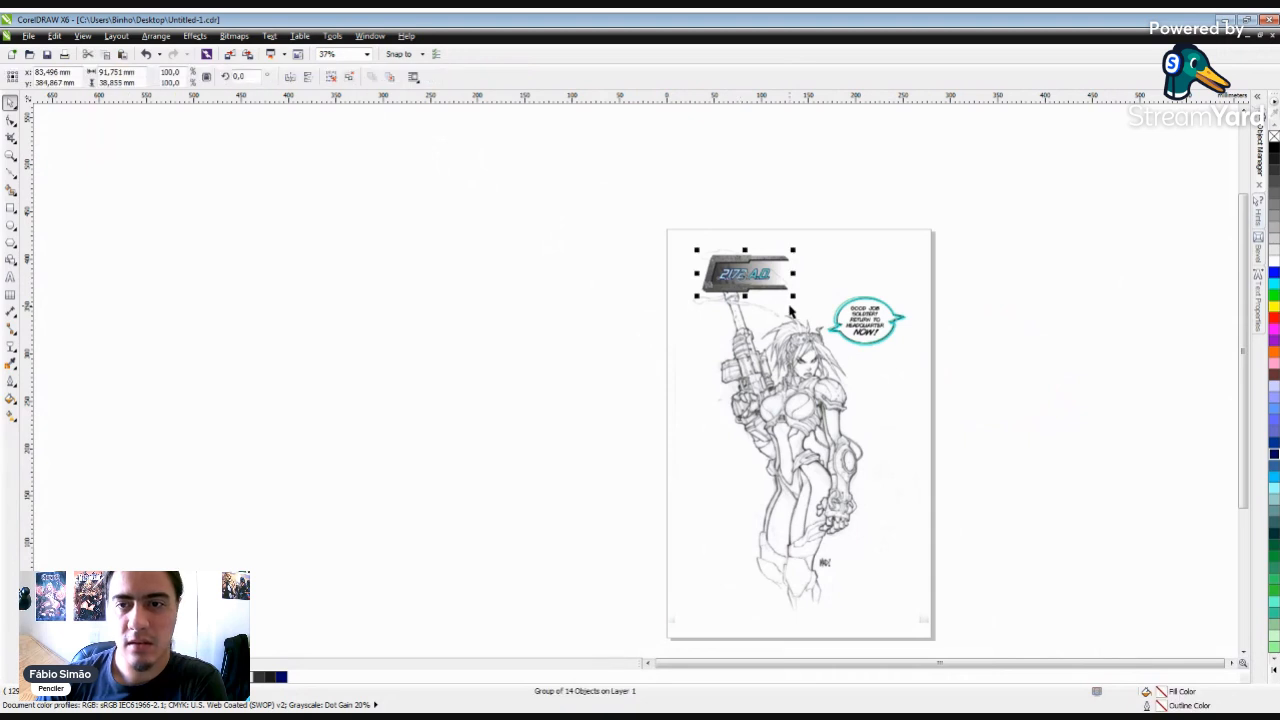
key(Left)
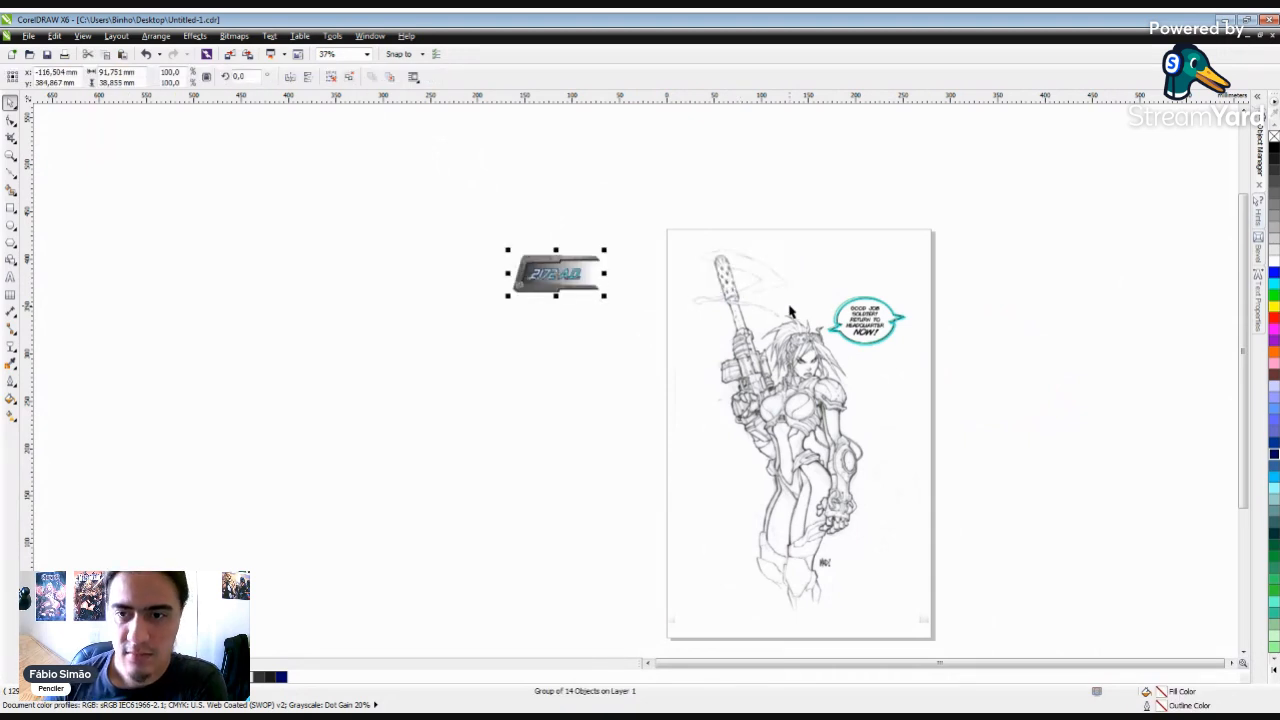
click(587, 472)
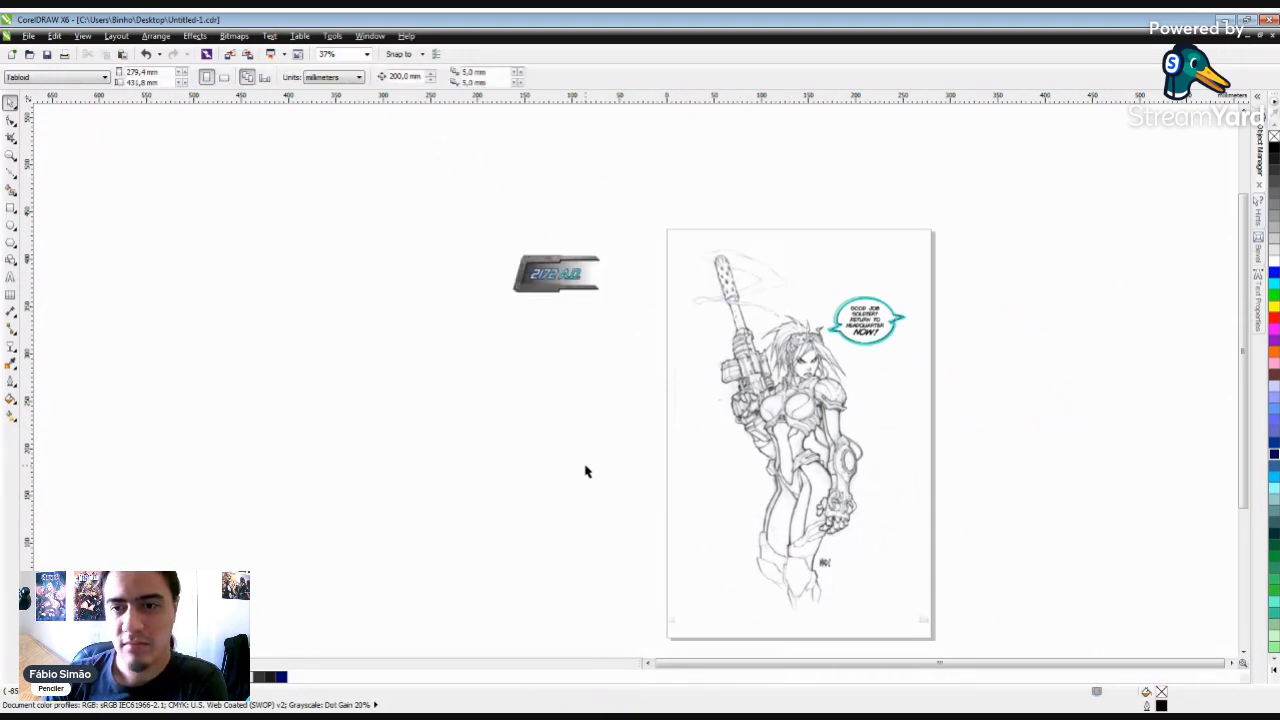
drag(431, 206, 642, 341)
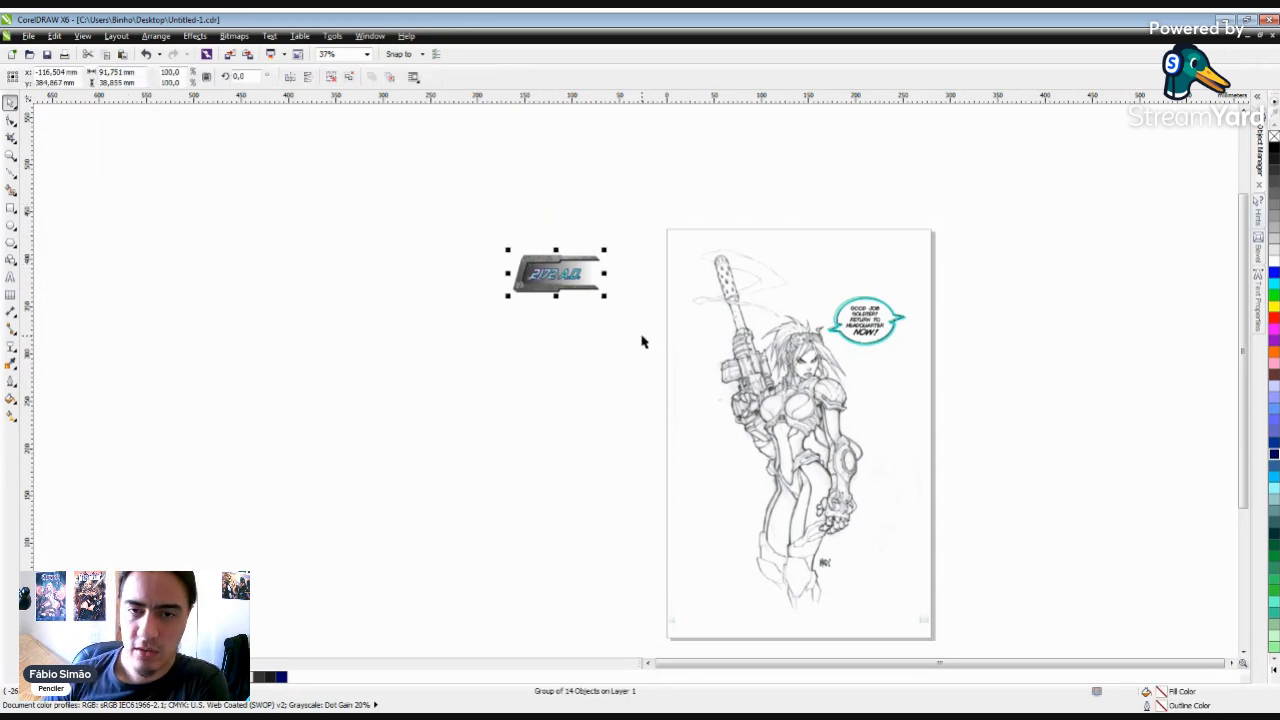
key(Left)
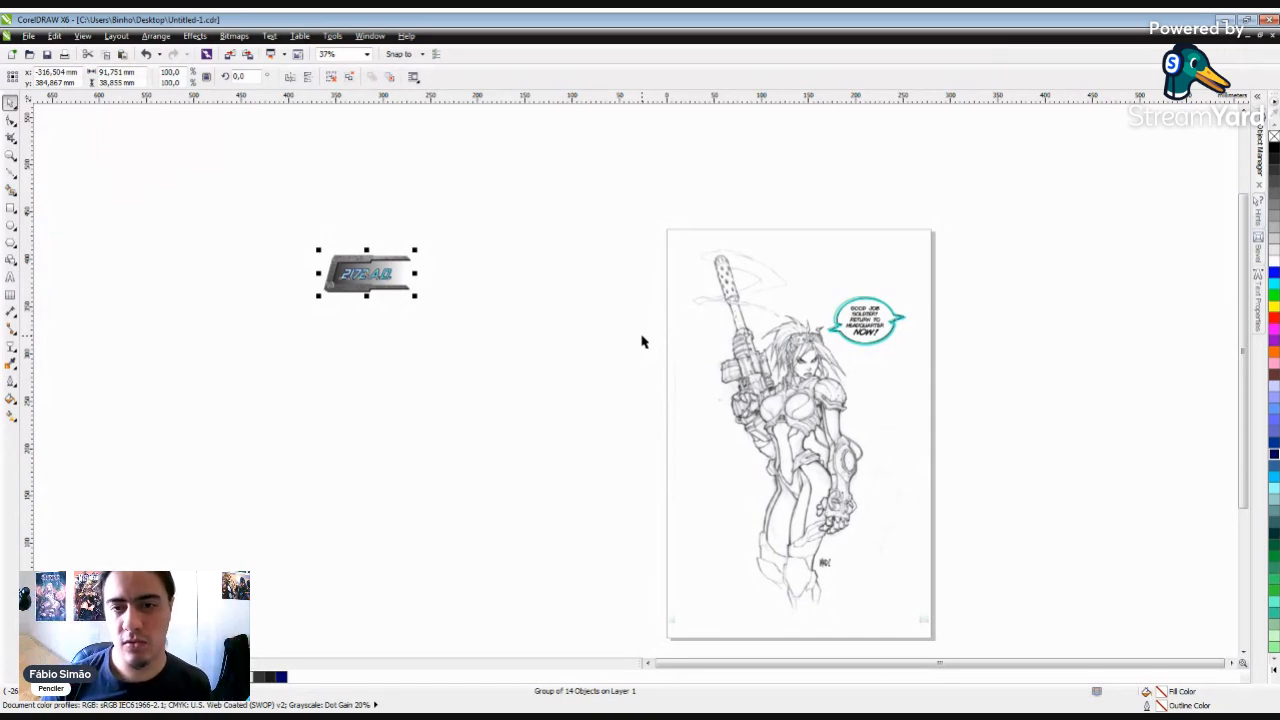
key(Right)
key(Right)
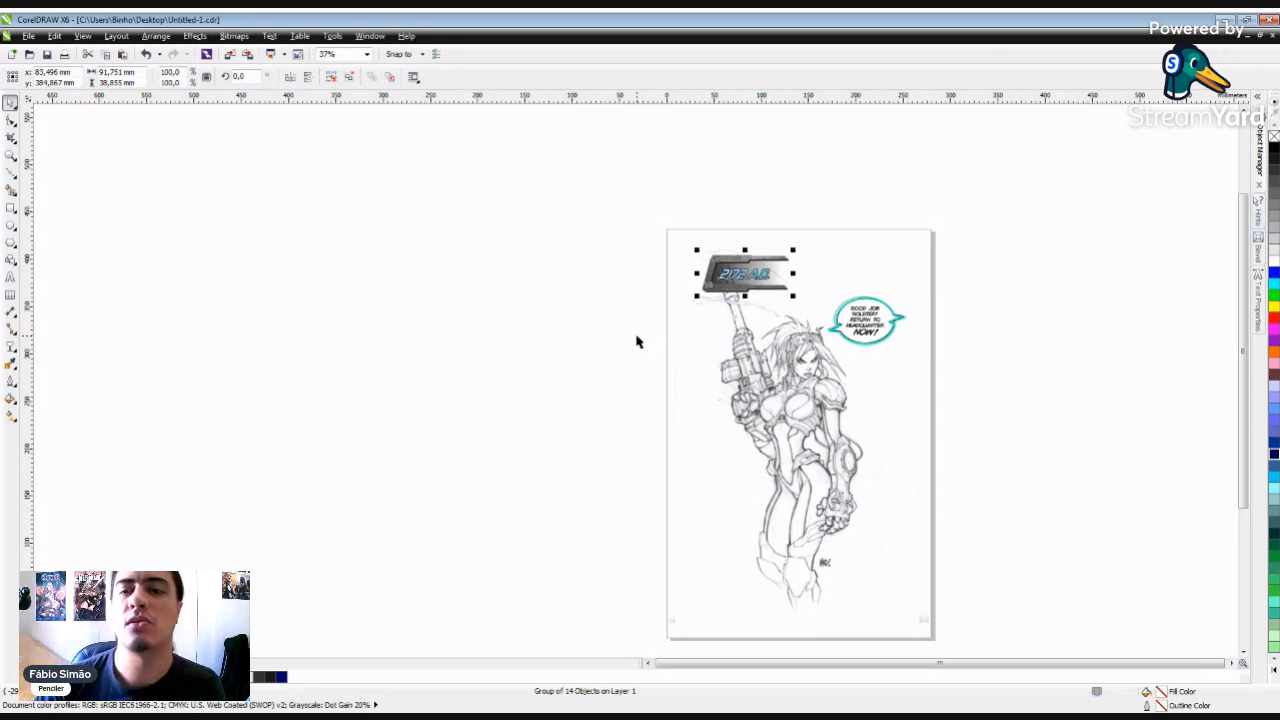
click(570, 342)
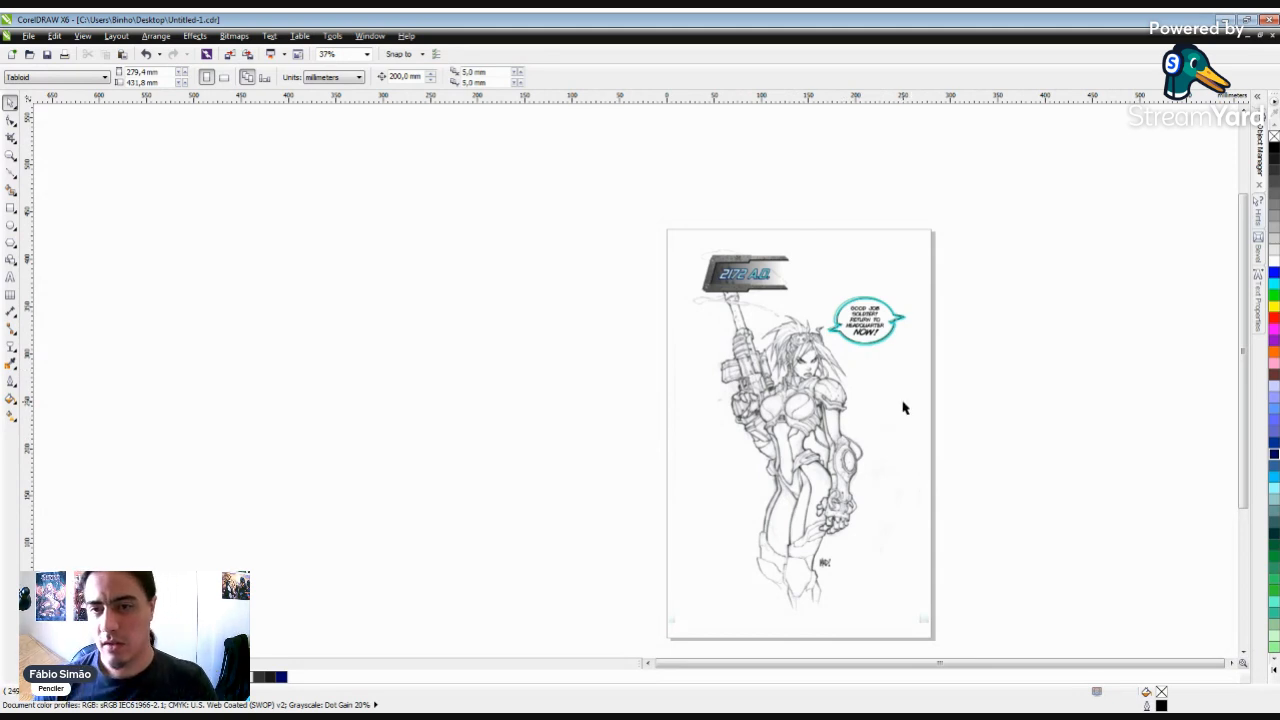
Step: Nudge all of the speech balloon's text 200 mm right, off the page, and undo that move
drag(1003, 271, 840, 338)
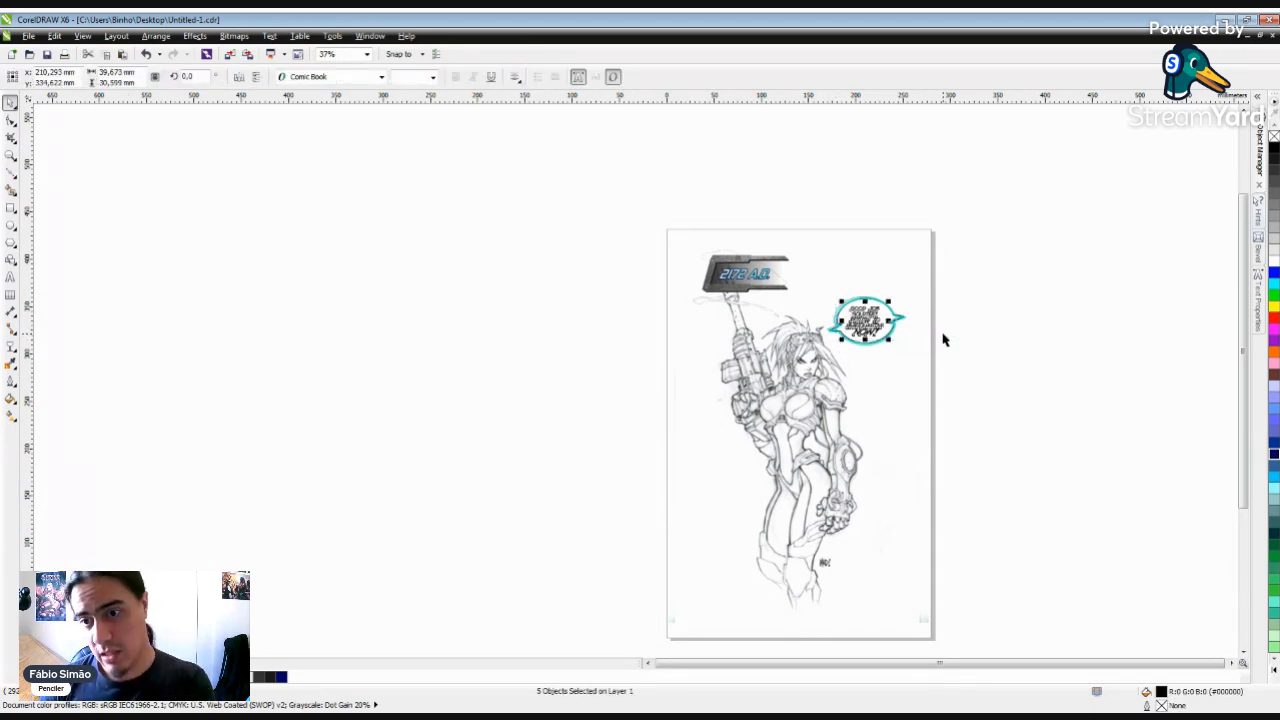
key(shift+Right)
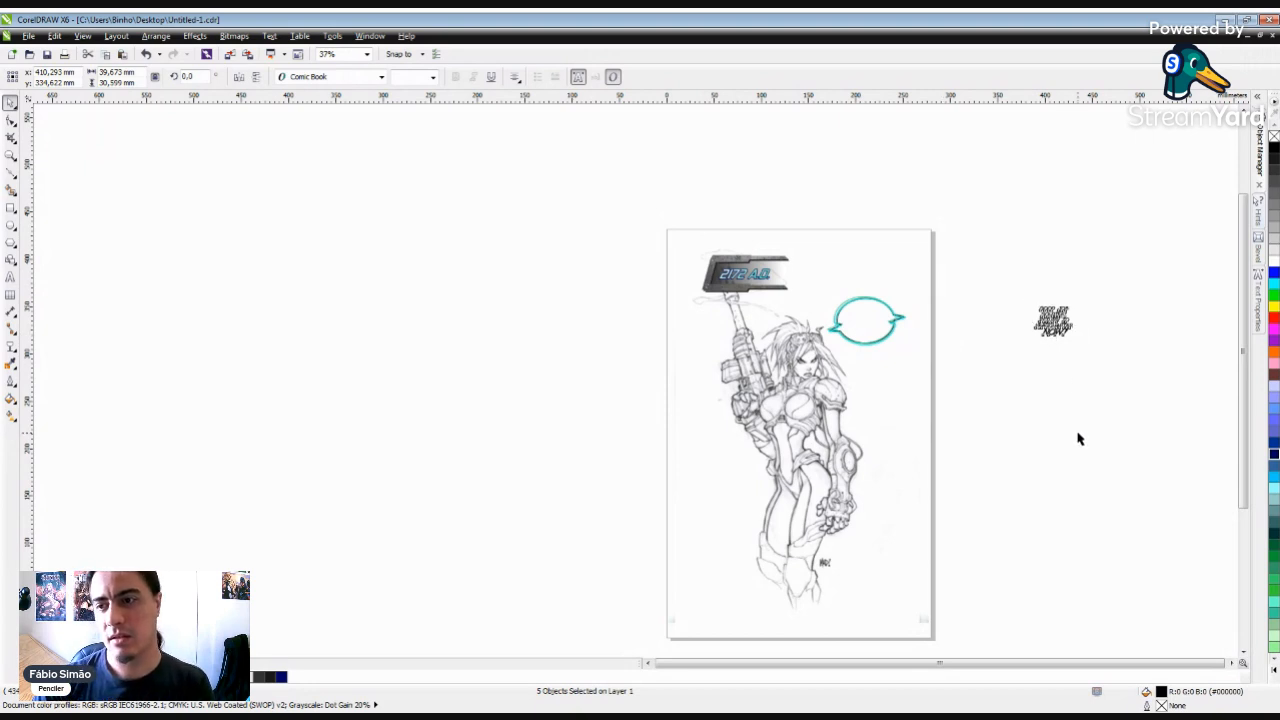
click(1084, 465)
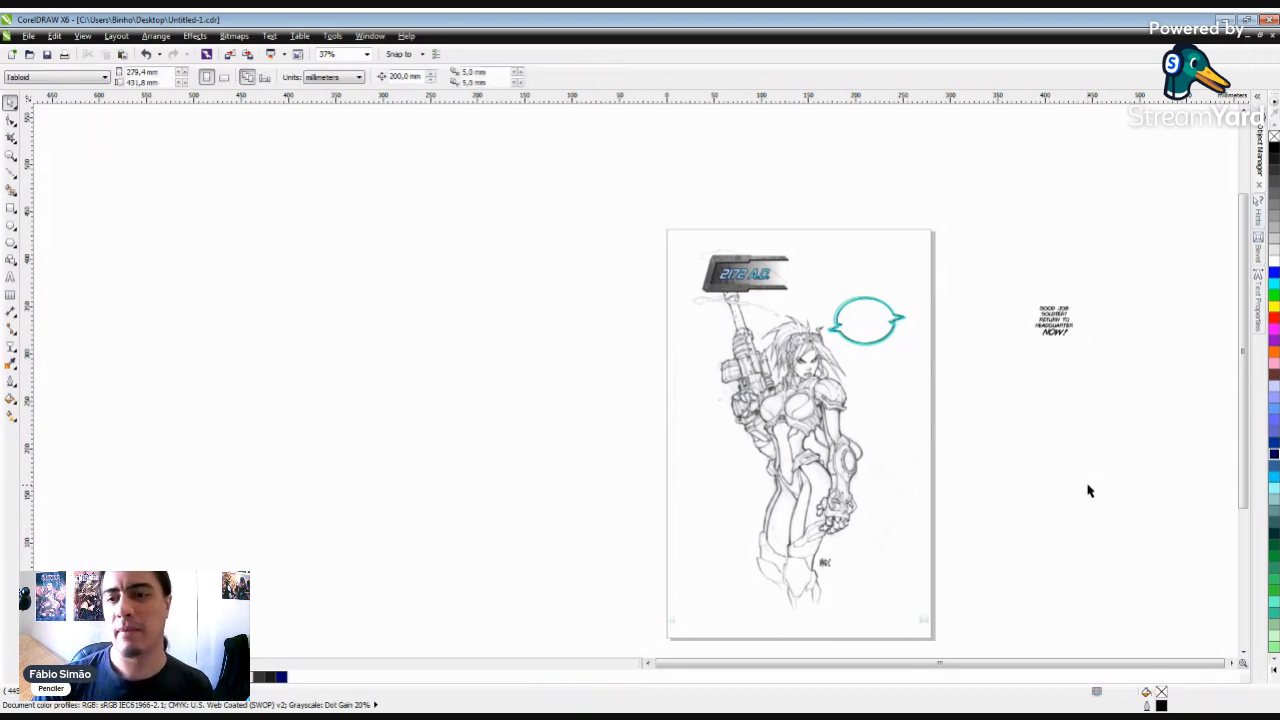
scroll(931, 357, up, 2)
scroll(743, 306, down, 2)
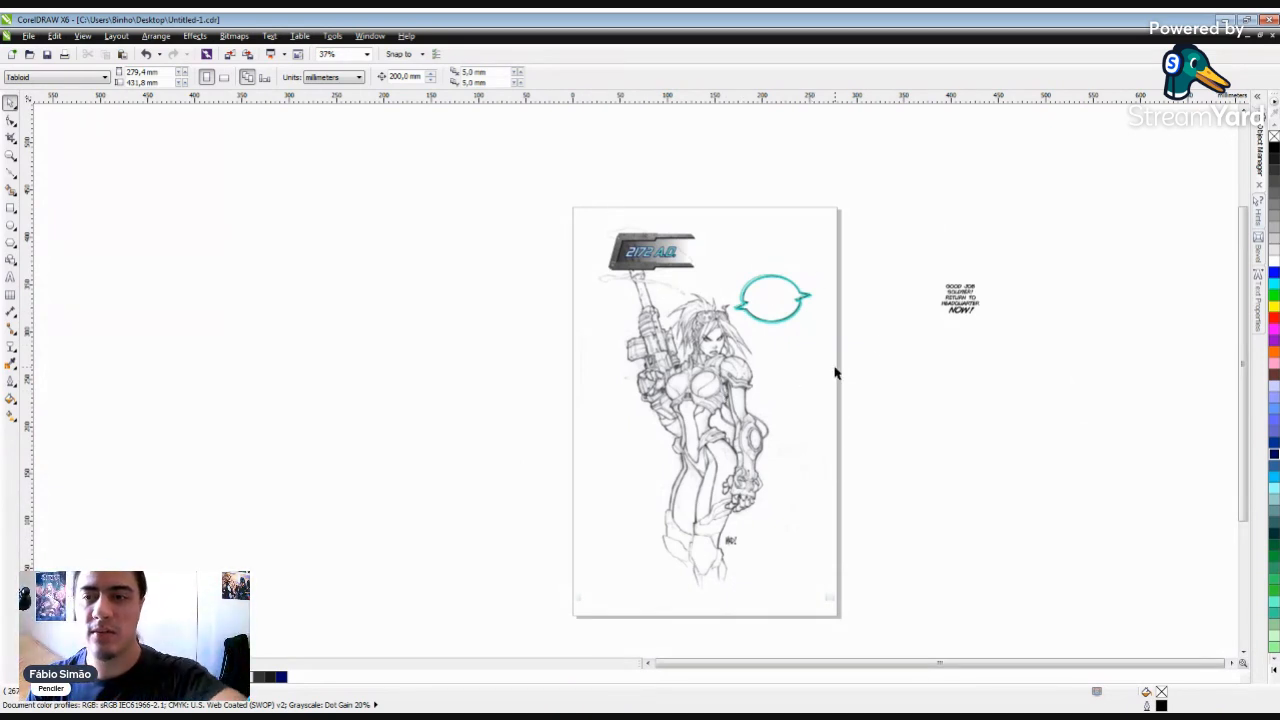
drag(1053, 244, 928, 352)
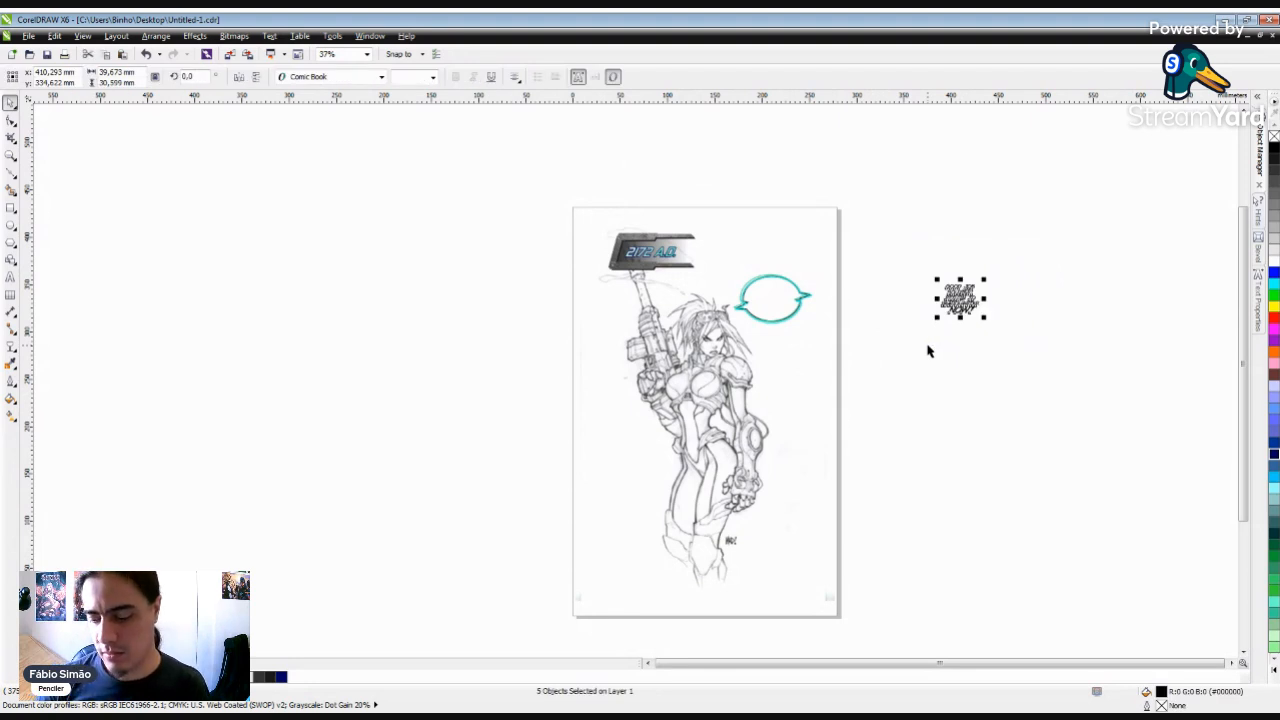
key(ctrl+z)
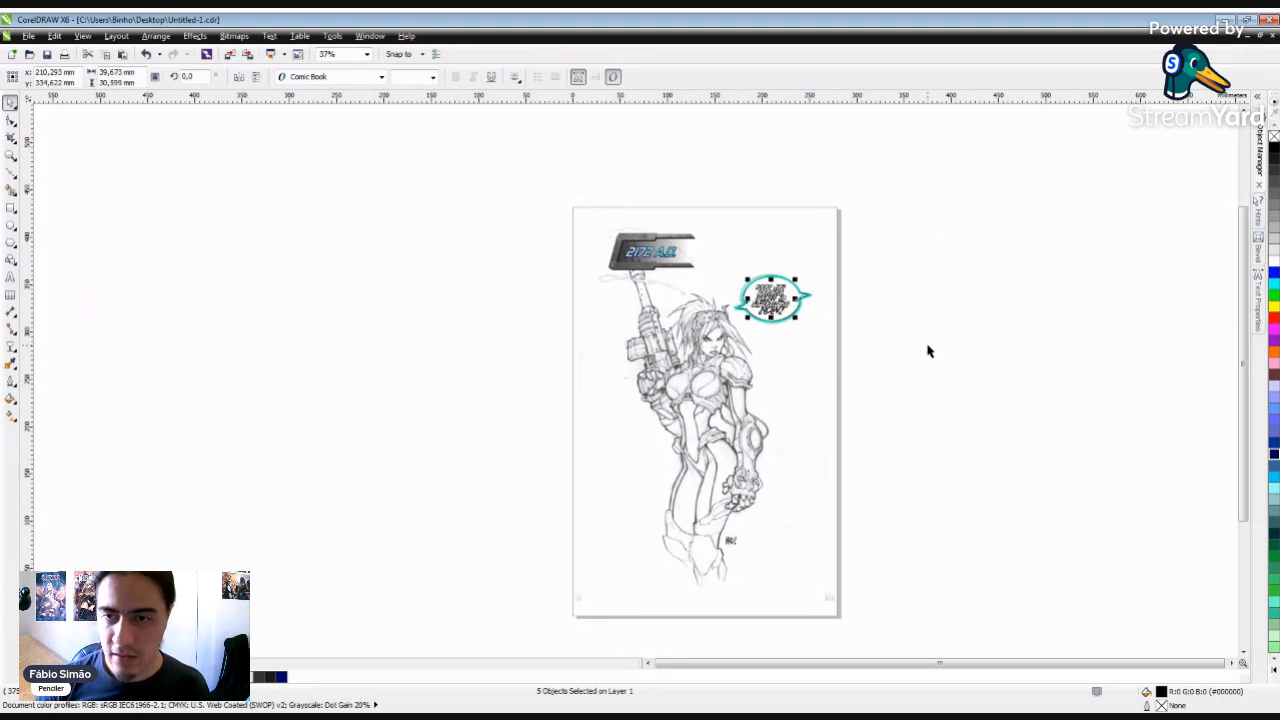
click(945, 355)
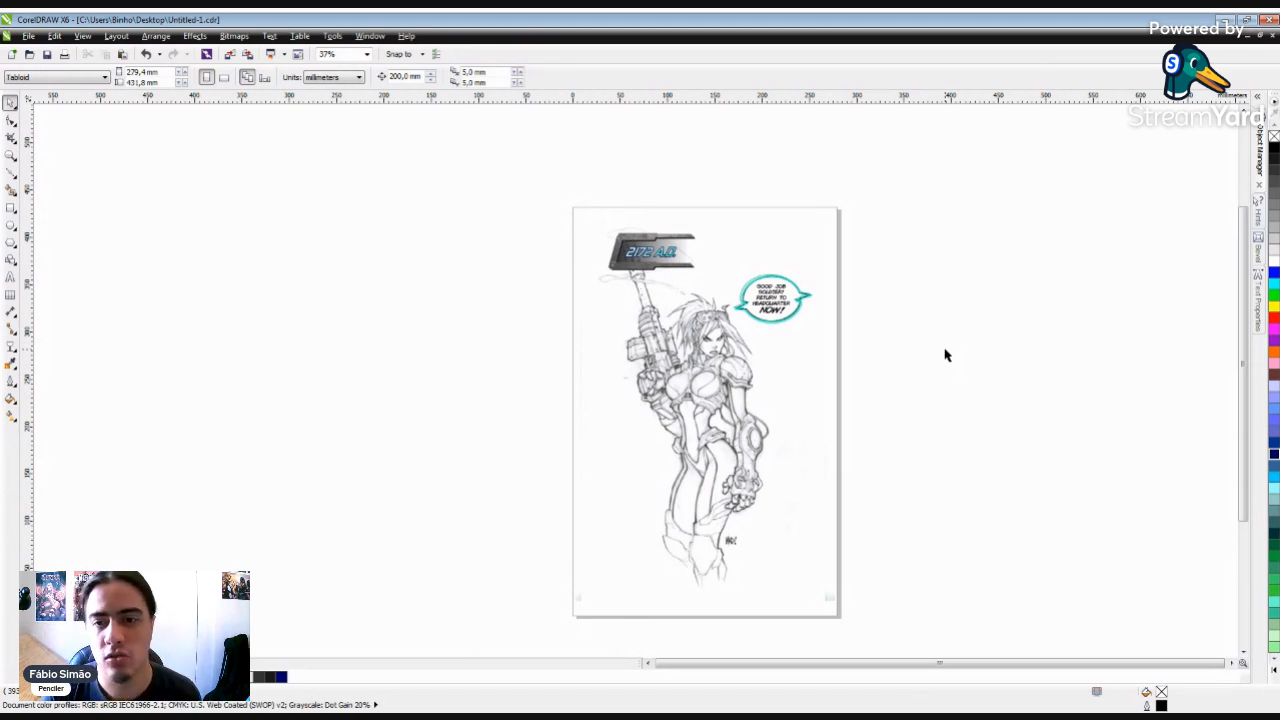
scroll(808, 468, up, 2)
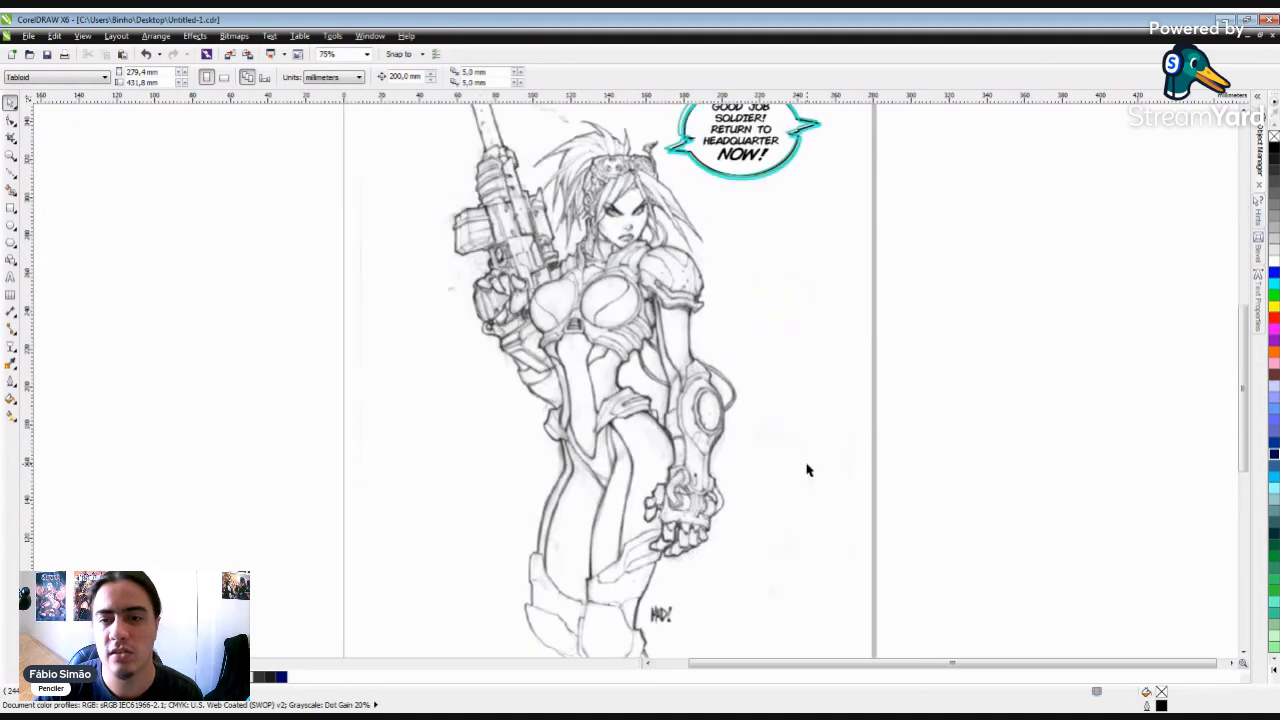
drag(1242, 378, 1242, 334)
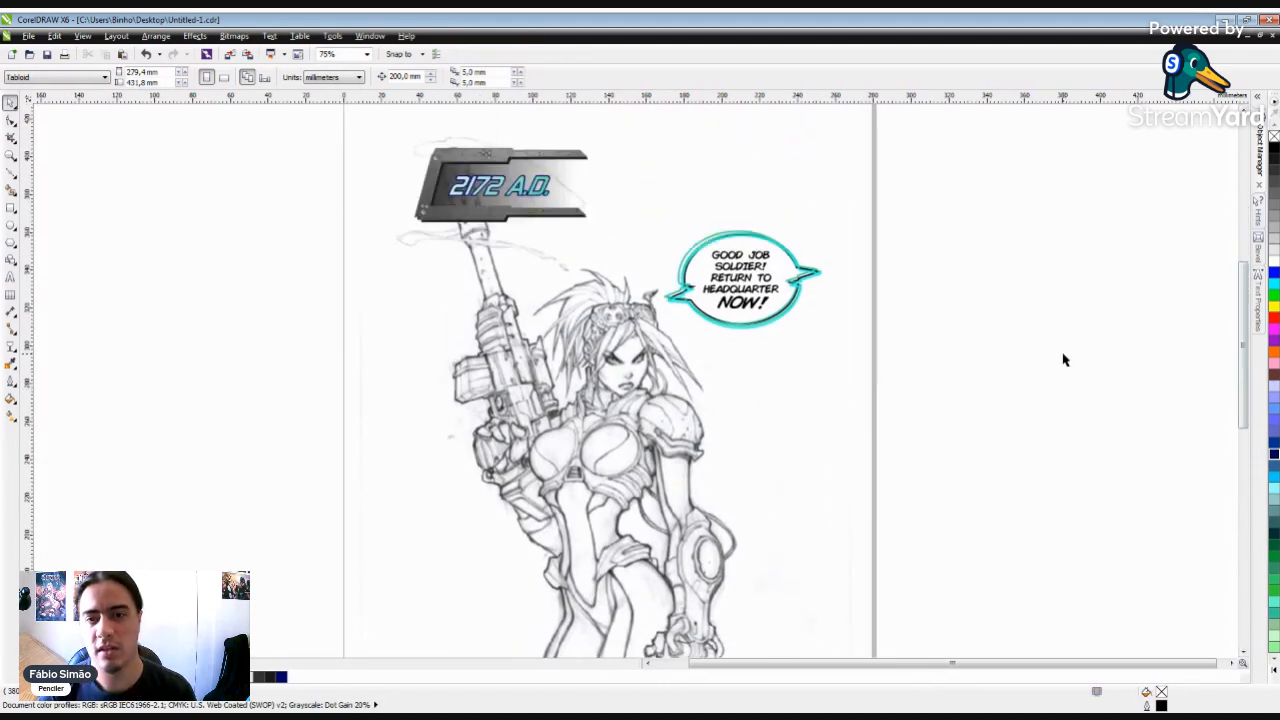